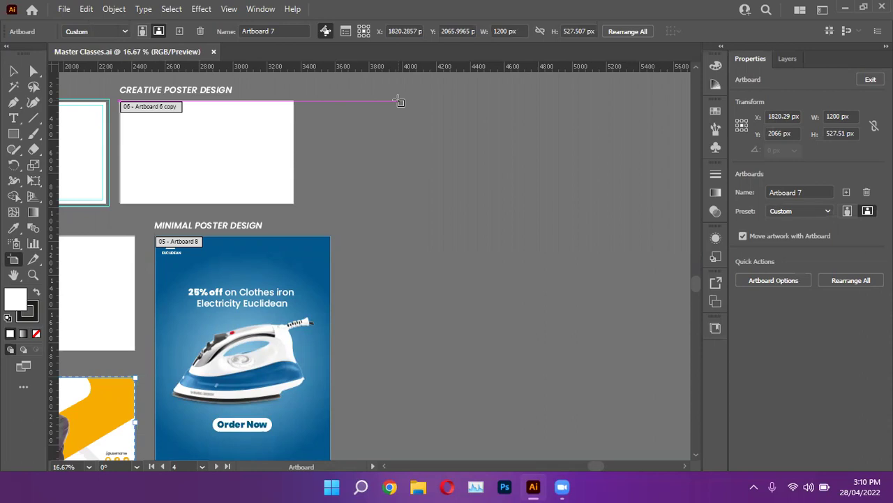
# Create a new artboard to the right of the existing ones and size it 1500 × 1500 px
pyautogui.moveTo(399, 102); pyautogui.dragTo(660, 354)
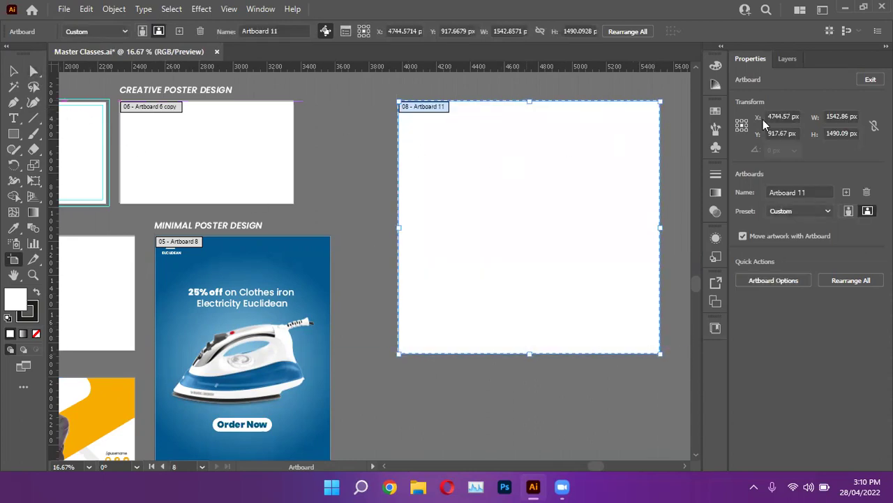
pyautogui.click(845, 115)
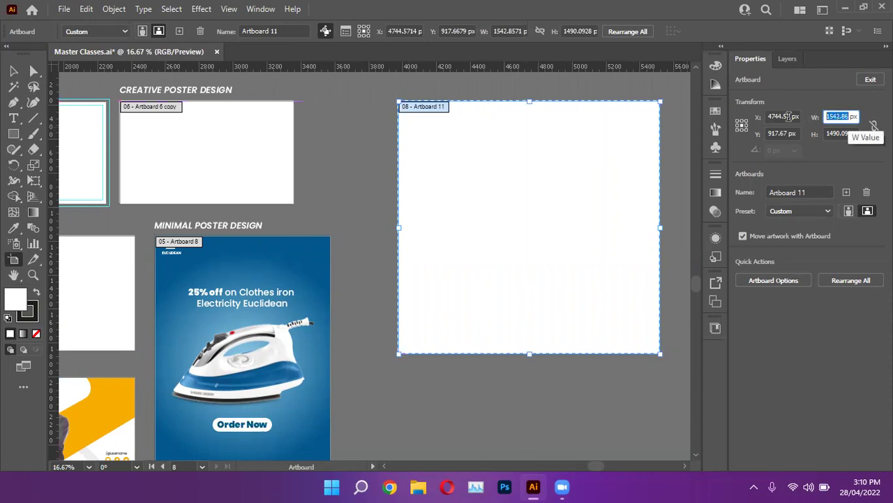
pyautogui.write('1')
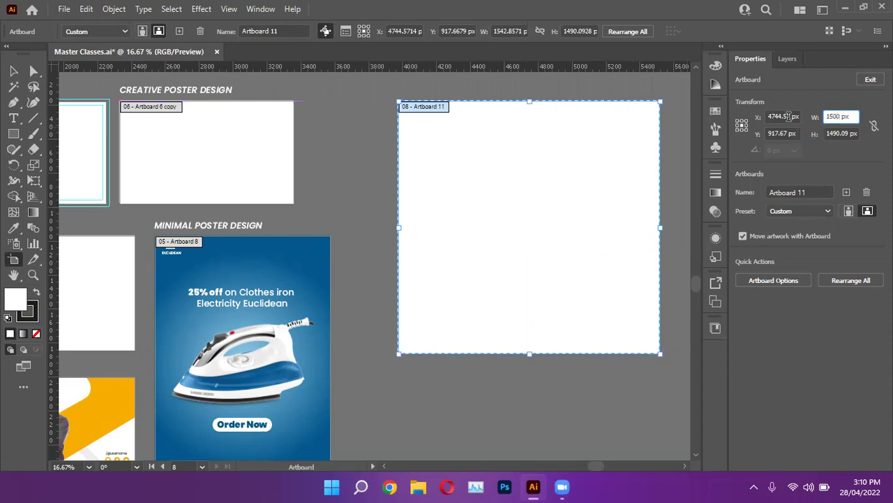
pyautogui.press('Return')
pyautogui.doubleClick(846, 133)
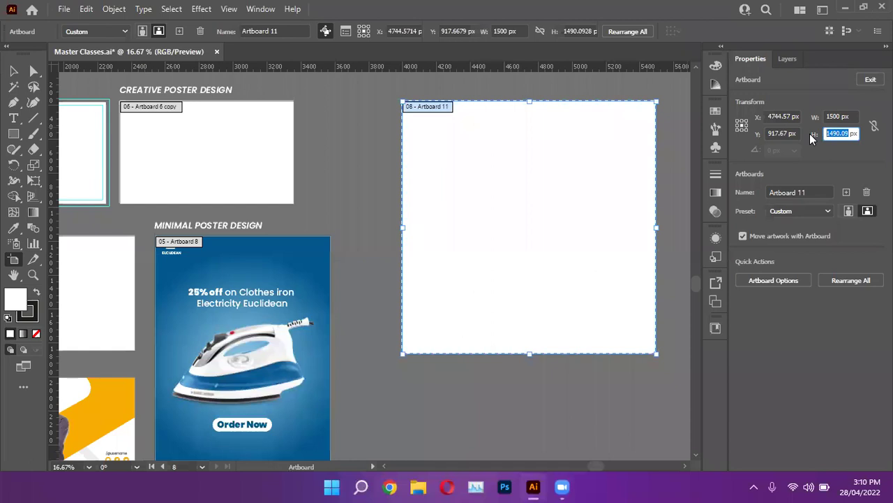
pyautogui.write('1')
pyautogui.press('Return')
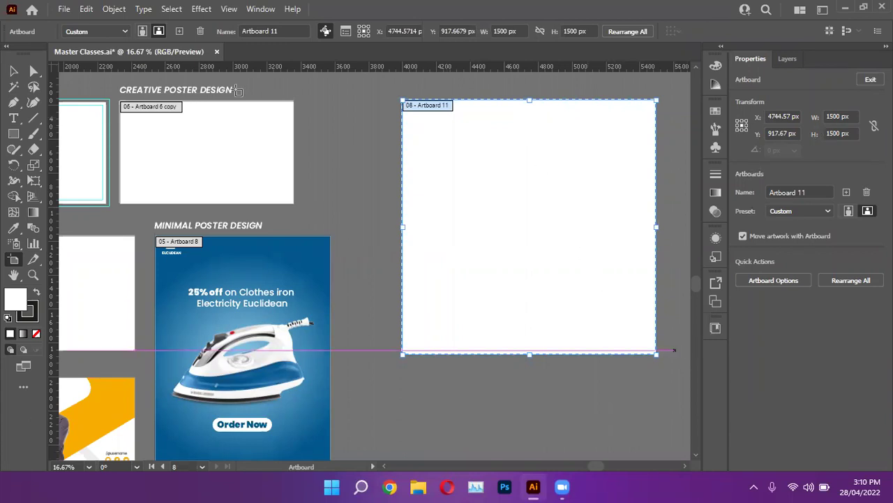
pyautogui.click(14, 72)
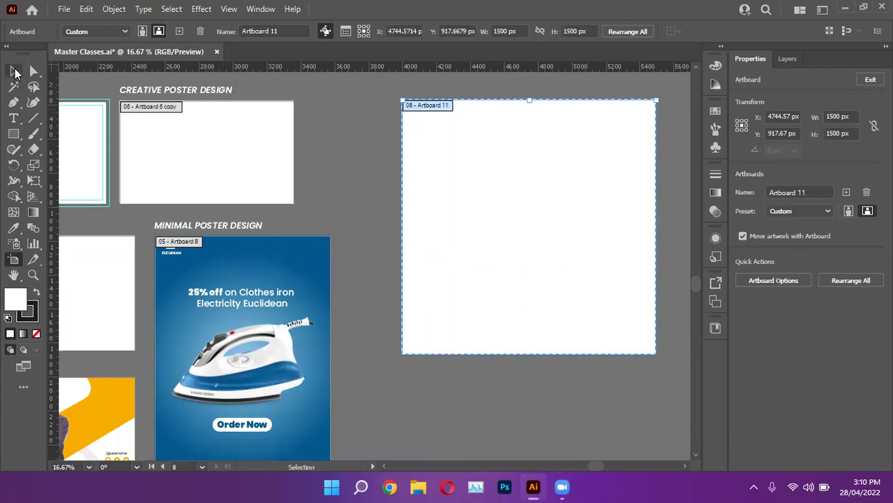
# Add a new layer and draw a white rectangle covering the whole new artboard
pyautogui.hscroll(3, 312, 150)
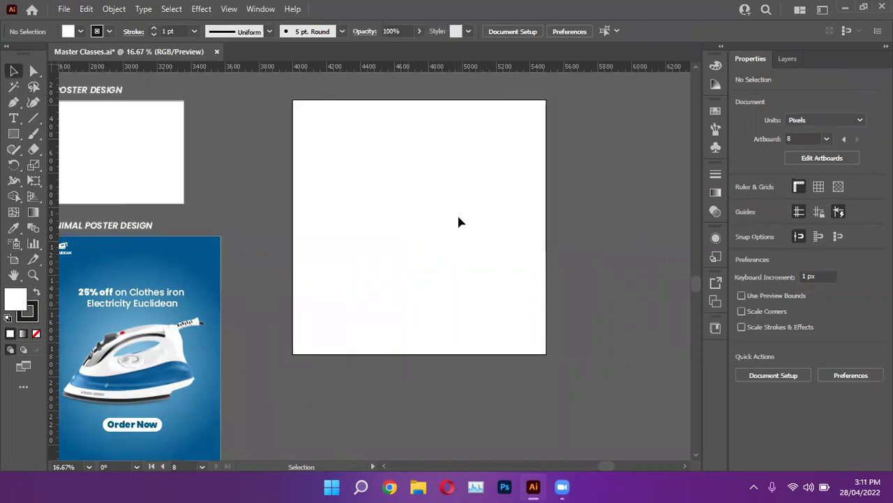
pyautogui.rightClick(13, 133)
pyautogui.click(80, 139)
pyautogui.click(787, 58)
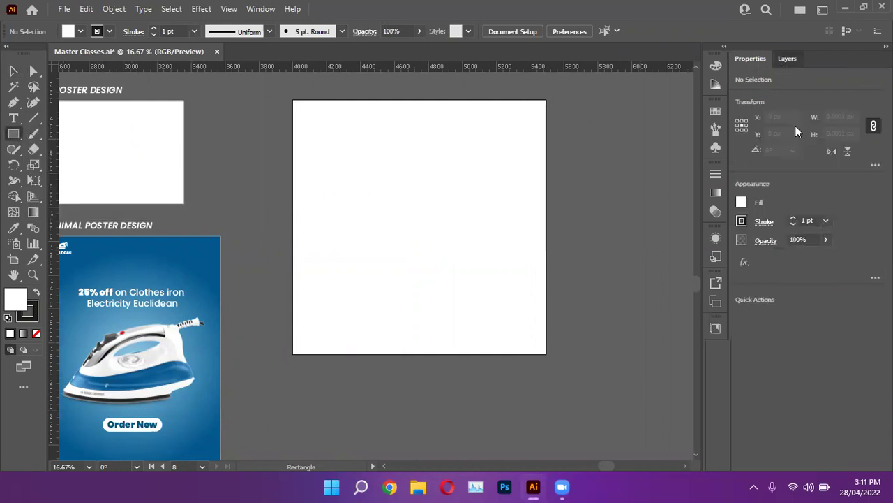
pyautogui.click(854, 464)
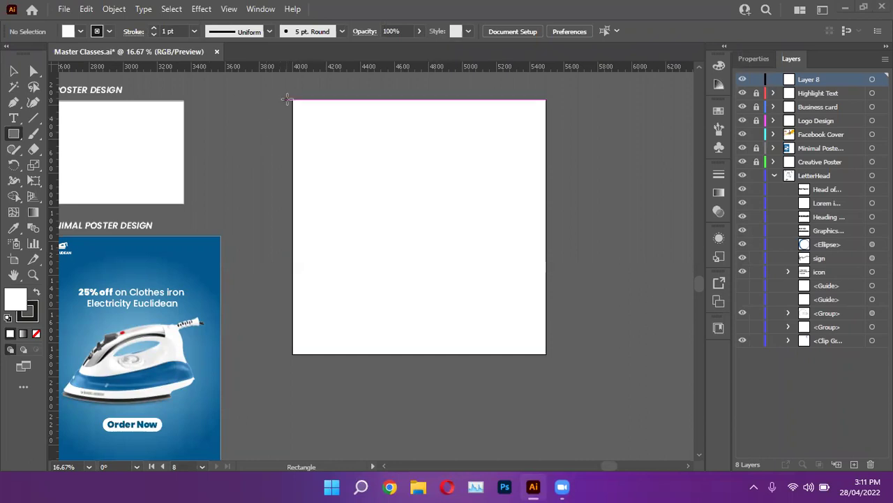
pyautogui.moveTo(293, 100); pyautogui.dragTo(545, 355)
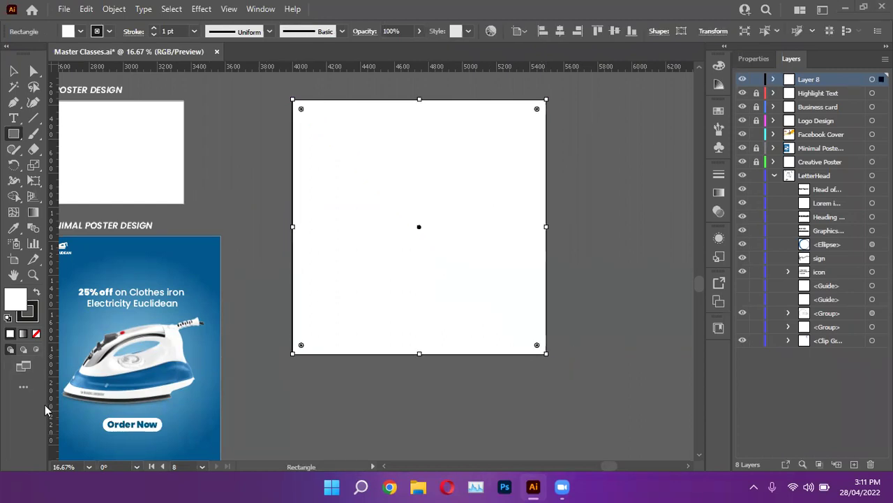
pyautogui.press('v')
pyautogui.click(252, 186)
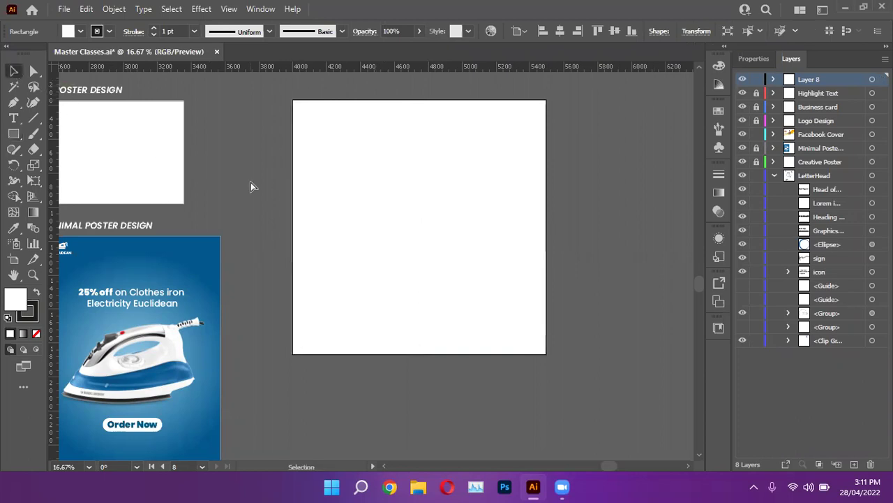
# Draw a circle about 1450 px in diameter and place it overlapping the new artboard's lower-right corner
pyautogui.hscroll(3, 251, 186)
pyautogui.scroll(2, 118, 105)
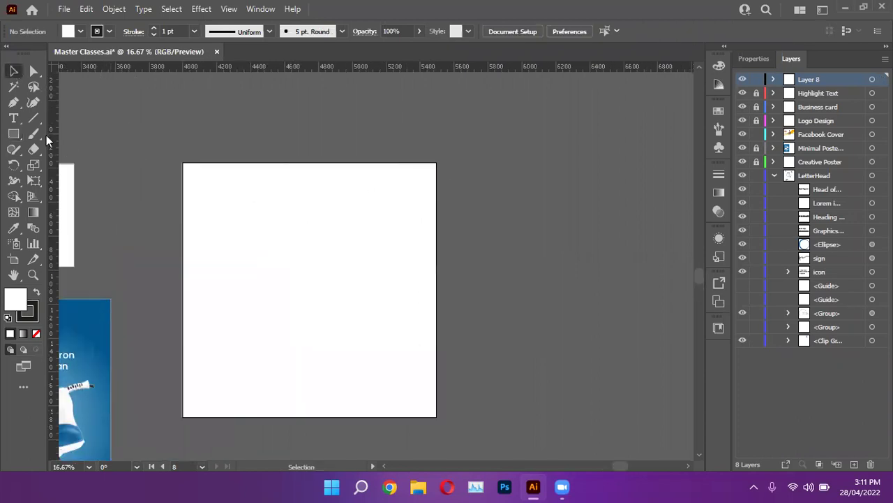
pyautogui.scroll(2, 161, 174)
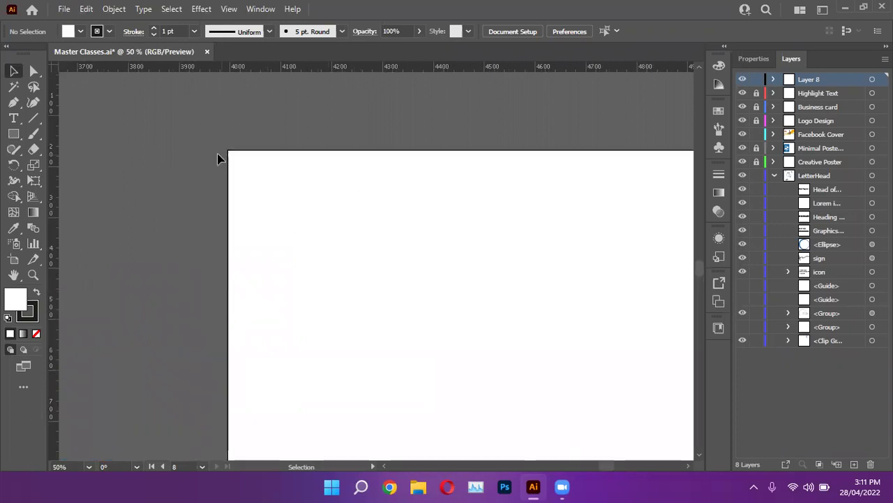
pyautogui.scroll(-2, 218, 159)
pyautogui.scroll(-1, 447, 258)
pyautogui.scroll(1, 426, 271)
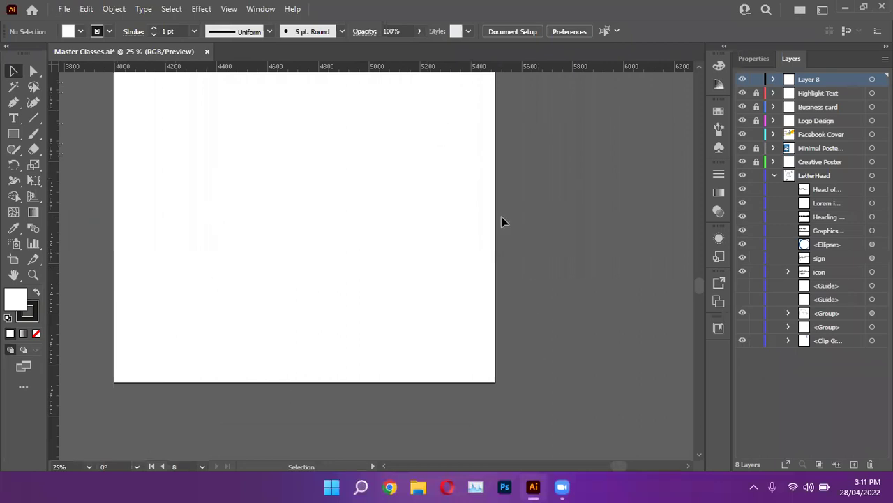
pyautogui.scroll(-1, 227, 201)
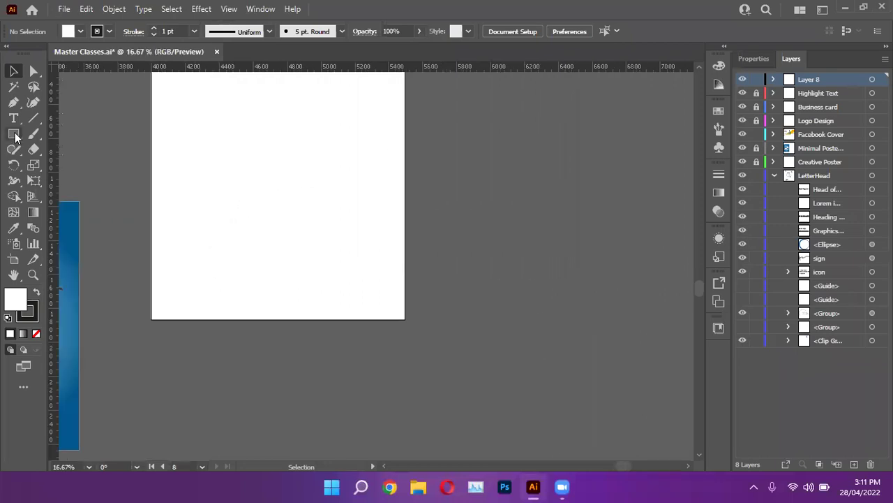
pyautogui.click(13, 133)
pyautogui.click(95, 167)
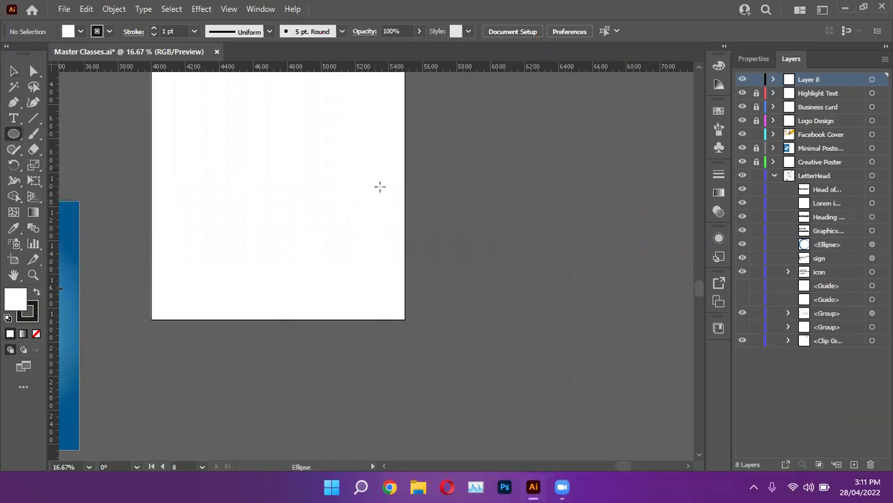
pyautogui.moveTo(278, 193); pyautogui.dragTo(520, 433)
pyautogui.press('shift')
pyautogui.press('v')
pyautogui.moveTo(398, 317); pyautogui.dragTo(376, 289)
pyautogui.click(497, 123)
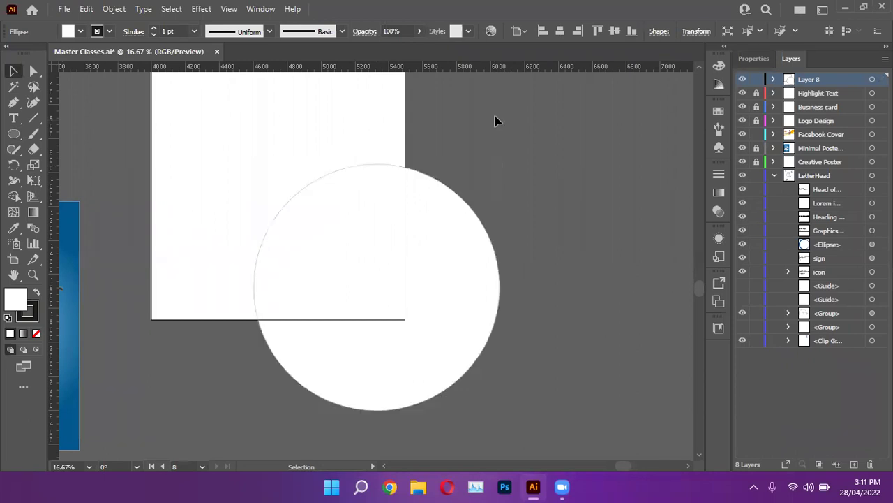
# Recolor the circle by sampling the orange swatch below the Facebook Cover artboard
pyautogui.scroll(-1, 481, 169)
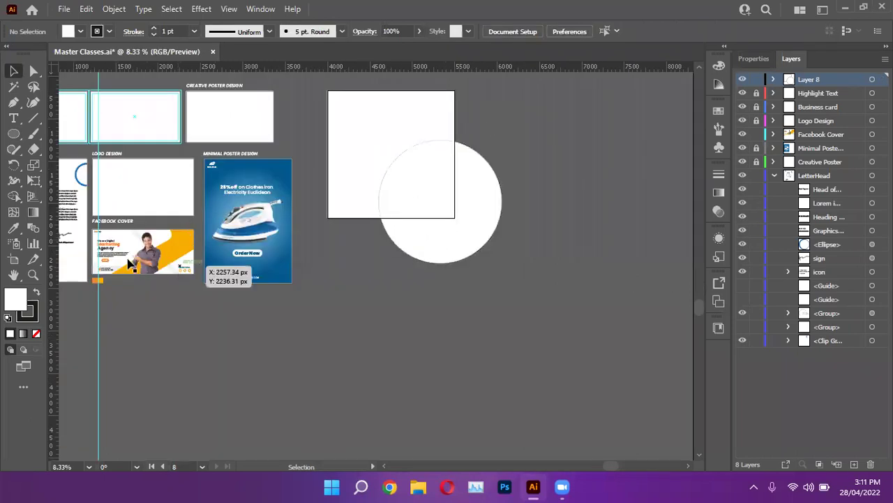
pyautogui.click(464, 150)
pyautogui.scroll(1, 78, 298)
pyautogui.scroll(4, 78, 298)
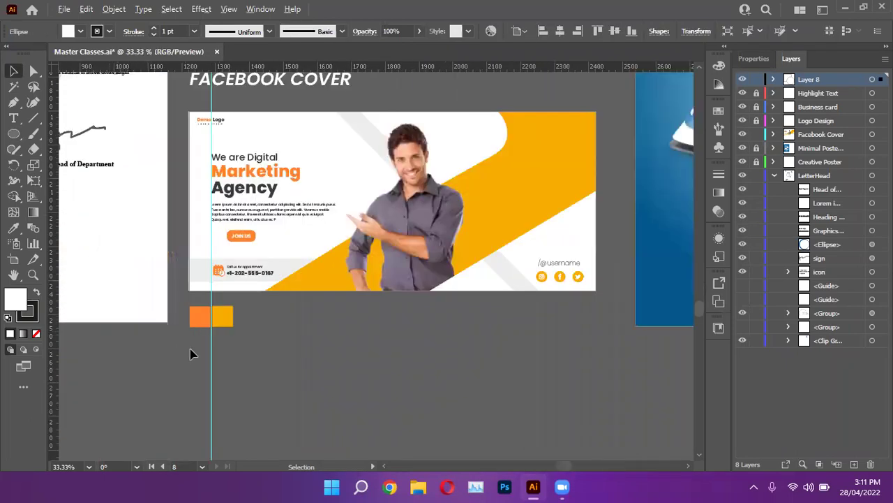
pyautogui.scroll(2, 194, 353)
pyautogui.press('i')
pyautogui.click(235, 278)
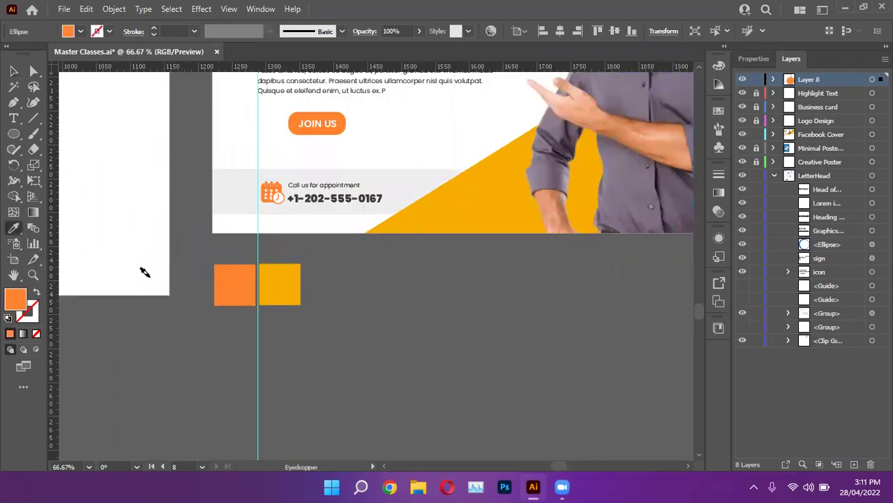
pyautogui.scroll(-5, 144, 271)
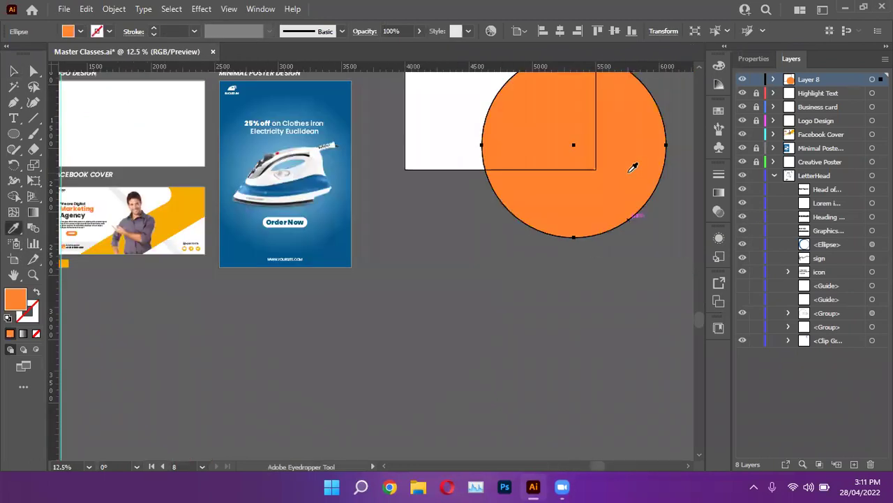
pyautogui.hscroll(2, 634, 166)
pyautogui.scroll(2, 614, 202)
pyautogui.scroll(2, 619, 211)
pyautogui.click(13, 70)
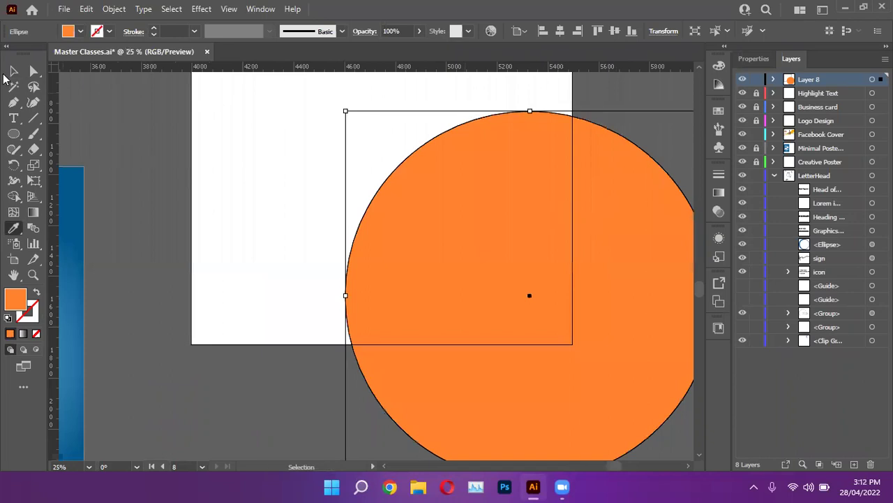
pyautogui.click(173, 145)
# Duplicate the orange circle with a slight offset up and to the left
pyautogui.scroll(-1, 251, 223)
pyautogui.click(340, 265)
pyautogui.scroll(1, 341, 265)
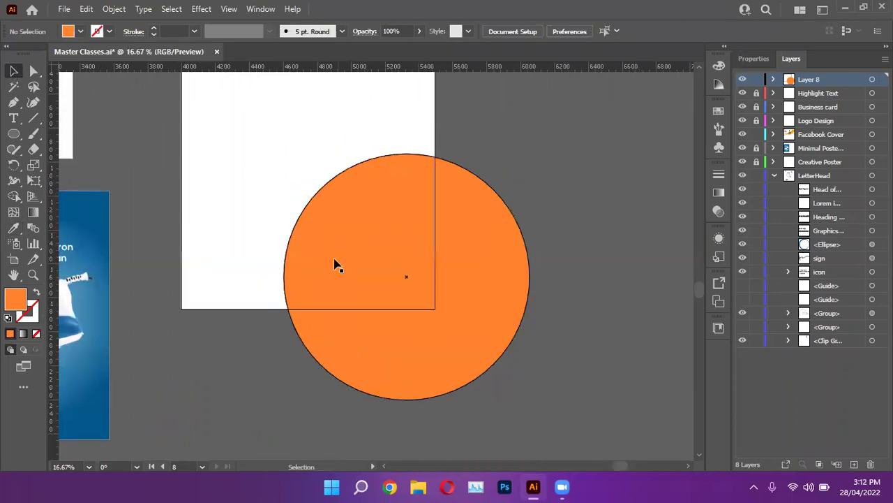
pyautogui.scroll(1, 303, 265)
pyautogui.moveTo(340, 256); pyautogui.dragTo(330, 250)
# Swap the copied circle's fill and stroke to make it an orange outline, and set its stroke weight to 4 pt
pyautogui.click(759, 63)
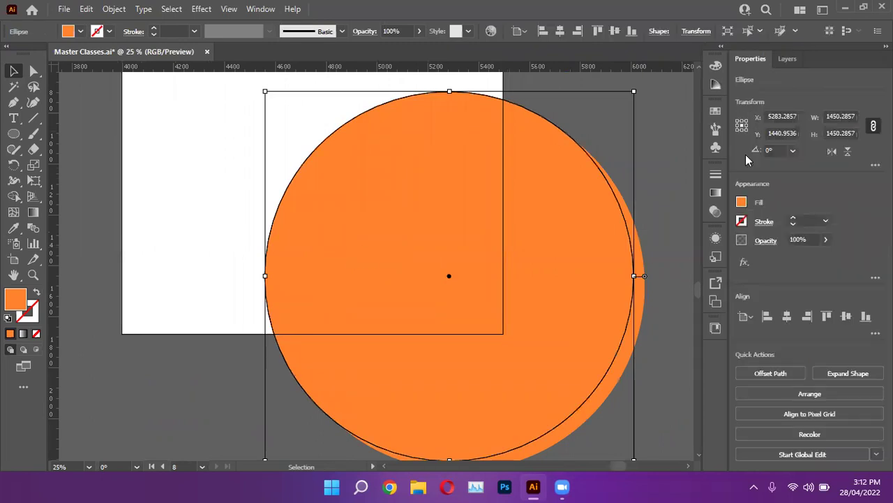
pyautogui.click(36, 292)
pyautogui.click(653, 111)
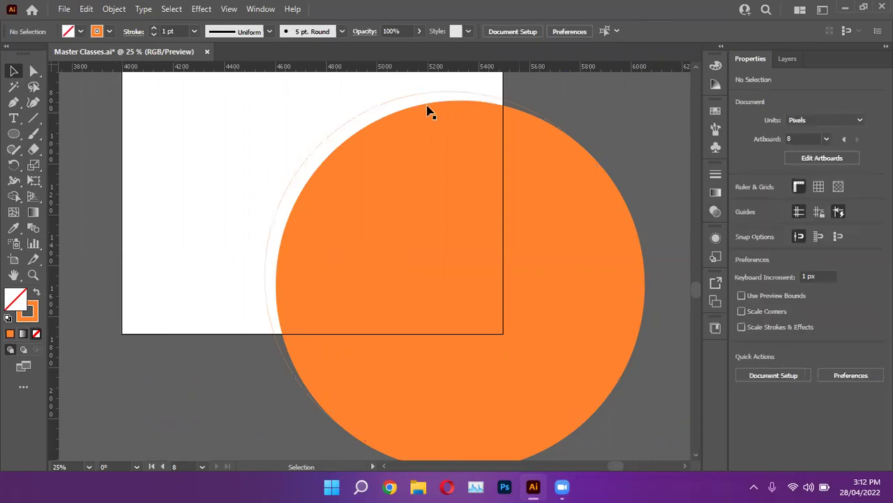
pyautogui.click(399, 98)
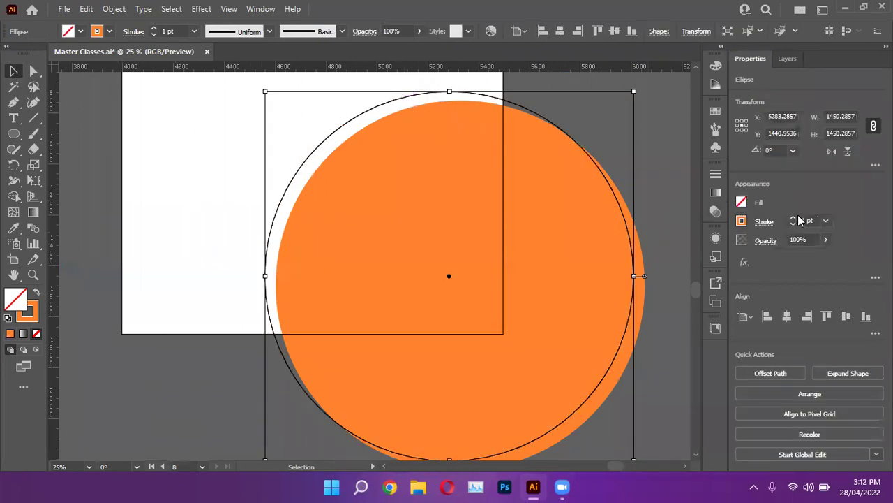
pyautogui.click(652, 116)
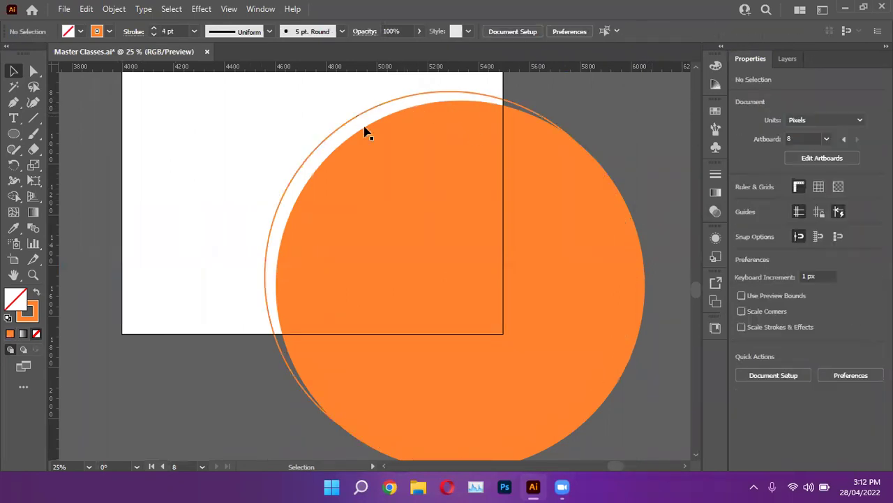
# Enlarge the outline circle to about 1547 px in diameter so that it surrounds the filled orange circle
pyautogui.moveTo(327, 142); pyautogui.dragTo(319, 136)
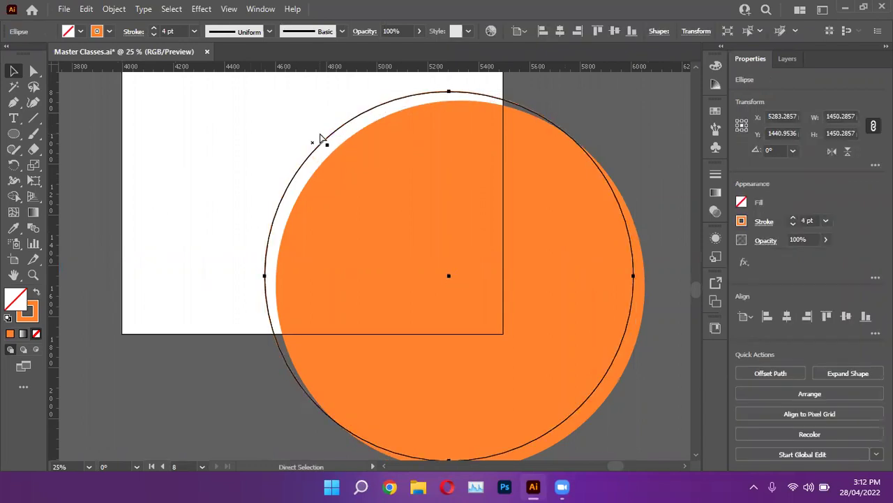
pyautogui.scroll(-2, 314, 138)
pyautogui.moveTo(474, 300); pyautogui.dragTo(481, 300)
pyautogui.click(297, 128)
pyautogui.scroll(2, 297, 128)
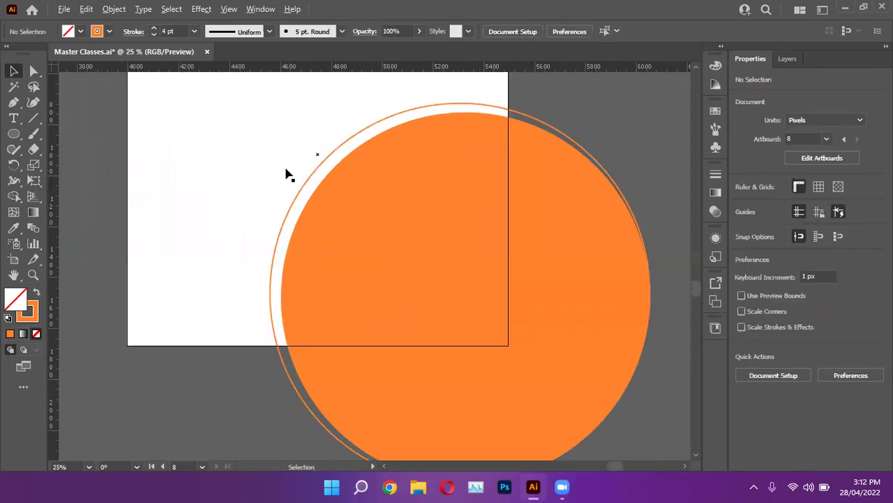
pyautogui.scroll(1, 296, 175)
pyautogui.scroll(-2, 295, 173)
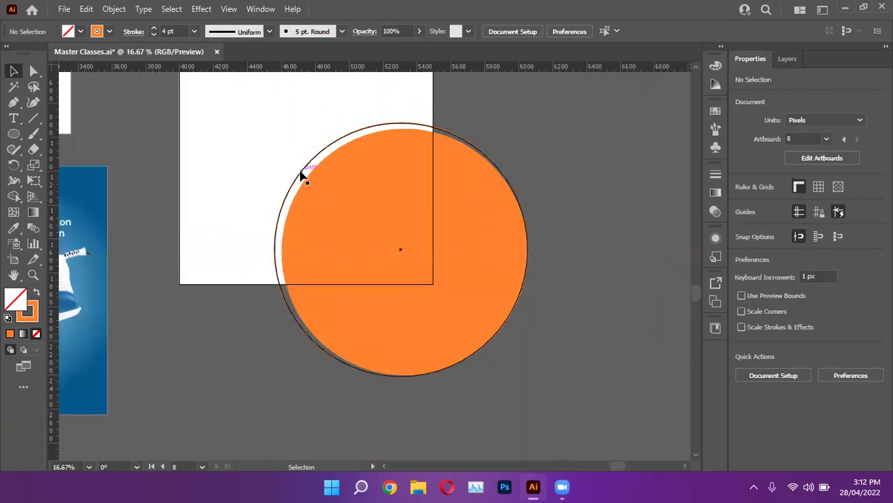
pyautogui.click(470, 303)
pyautogui.moveTo(532, 379); pyautogui.dragTo(540, 386)
pyautogui.click(568, 231)
# Set the outline circle's stroke weight to 6 pt and turn on a dashed line with 12 pt dashes
pyautogui.scroll(3, 375, 143)
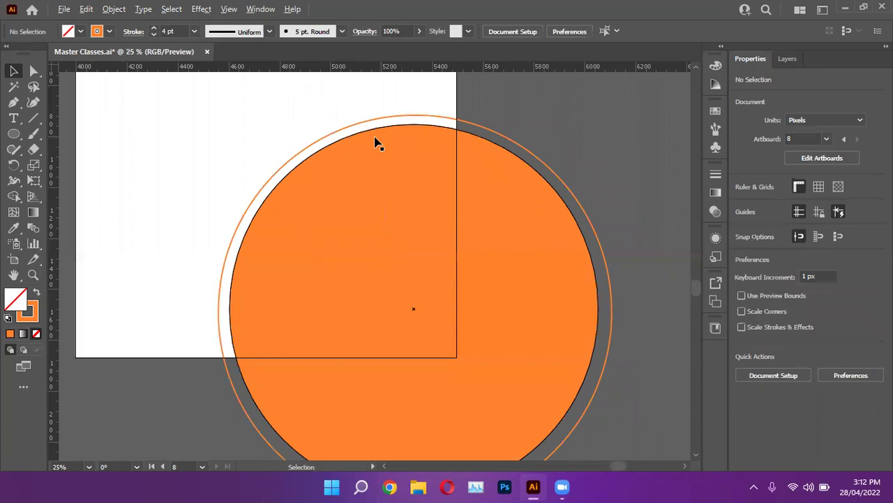
pyautogui.scroll(-1, 375, 142)
pyautogui.scroll(2, 252, 193)
pyautogui.moveTo(271, 203); pyautogui.dragTo(261, 196)
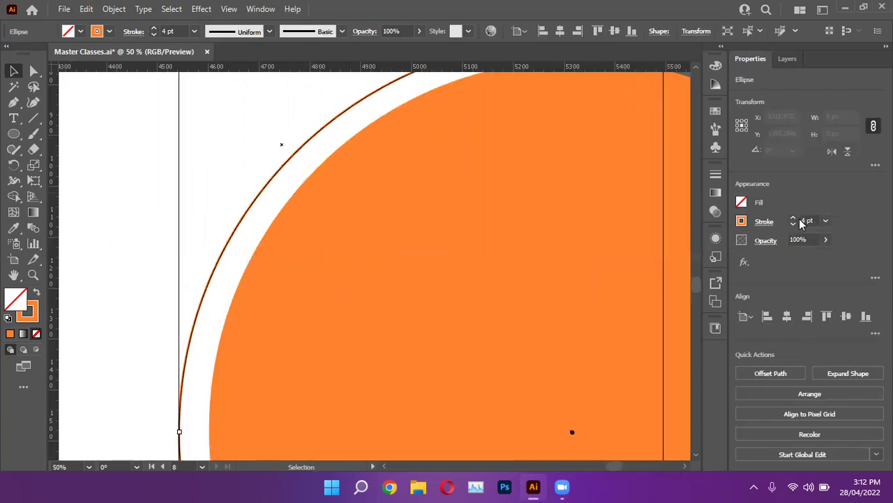
pyautogui.click(792, 218)
pyautogui.click(792, 218)
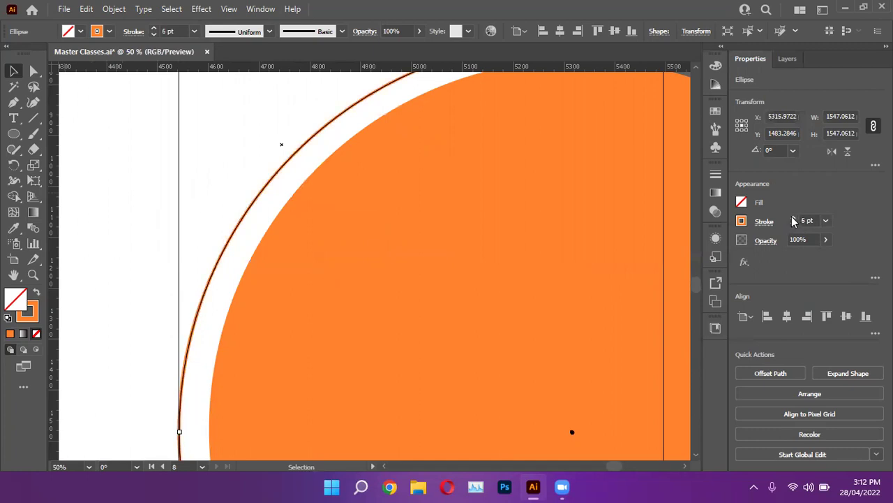
pyautogui.click(765, 223)
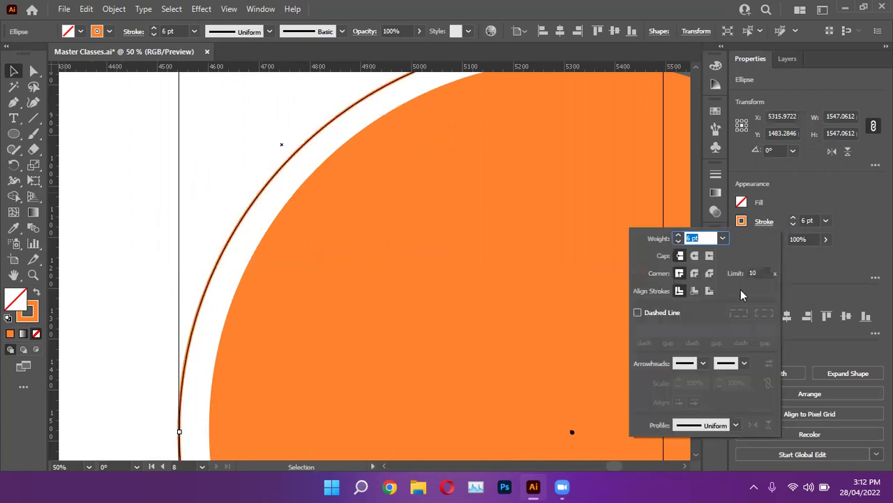
pyautogui.click(647, 311)
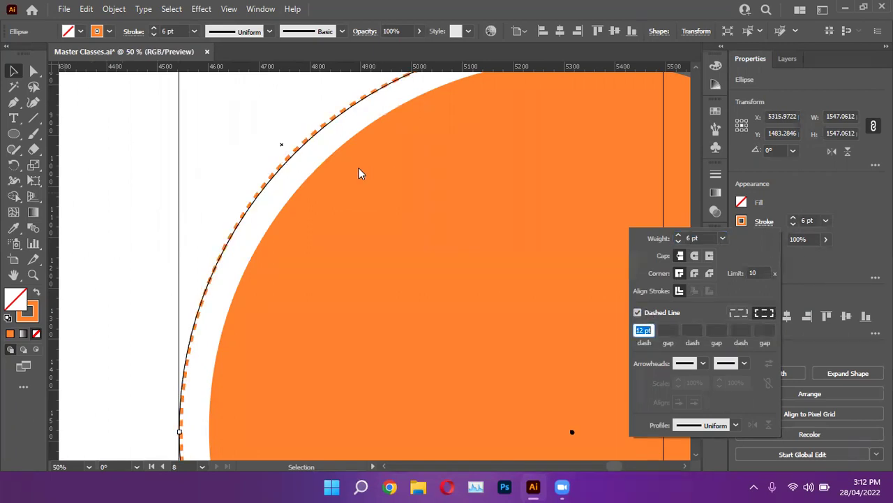
pyautogui.click(145, 170)
pyautogui.scroll(-4, 142, 171)
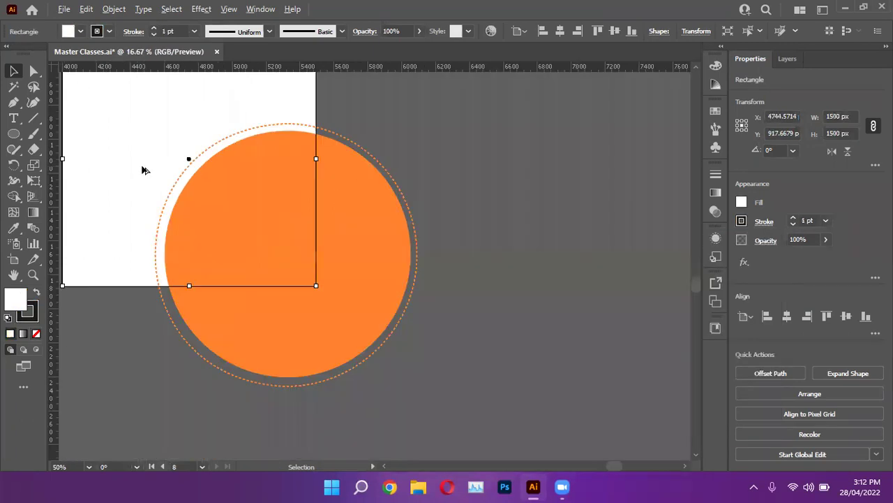
# Reorder Layer 8 so that the white 1500 px rectangle sits above both ellipses
pyautogui.scroll(2, 144, 168)
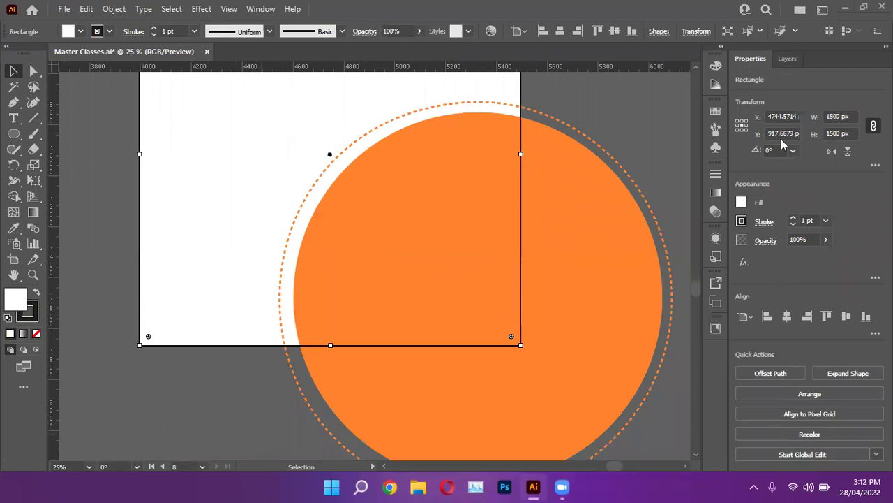
pyautogui.click(787, 59)
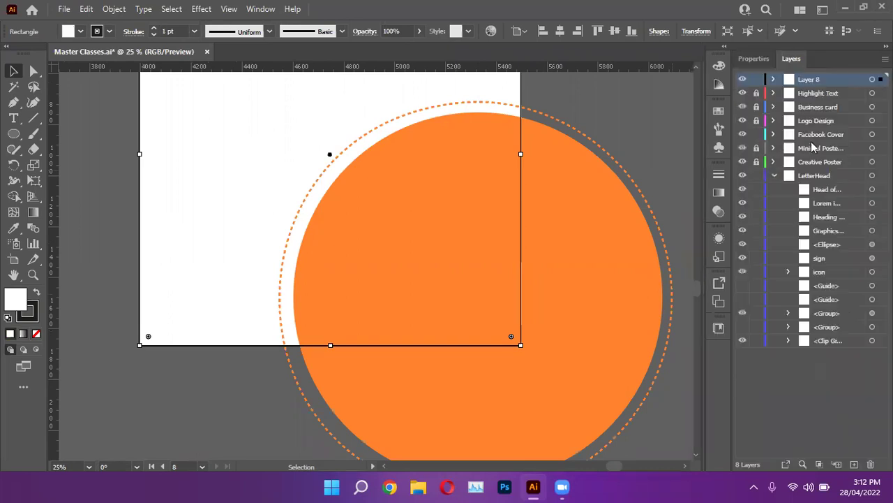
pyautogui.click(774, 79)
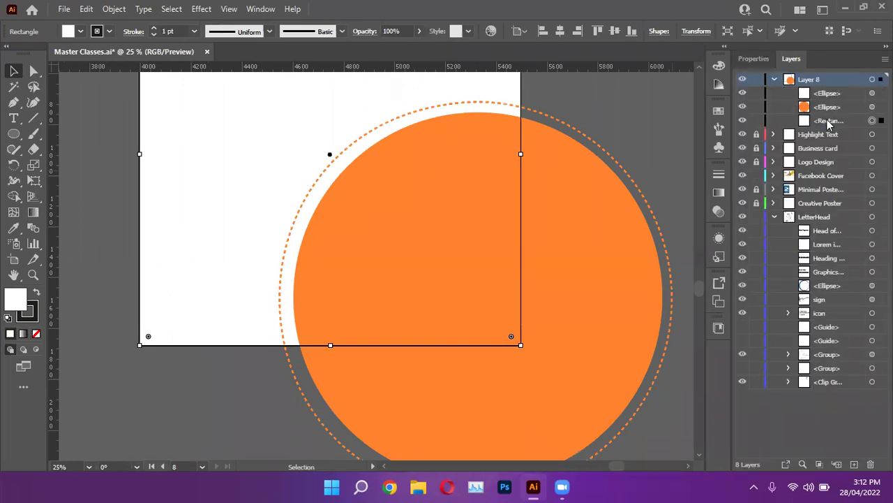
pyautogui.moveTo(828, 122); pyautogui.dragTo(829, 93)
pyautogui.click(653, 123)
# Clip the orange circle and dashed ring to the white rectangle with a clipping mask
pyautogui.scroll(-3, 387, 265)
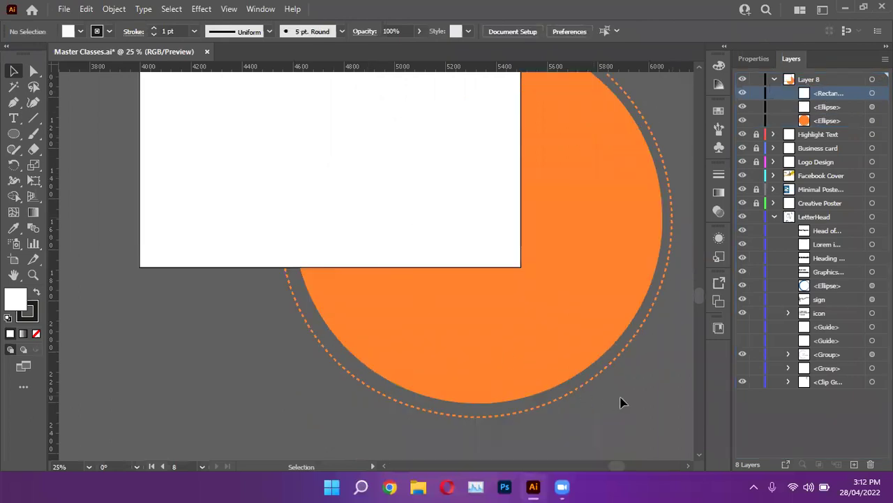
pyautogui.hotkey('ctrl', 'a')
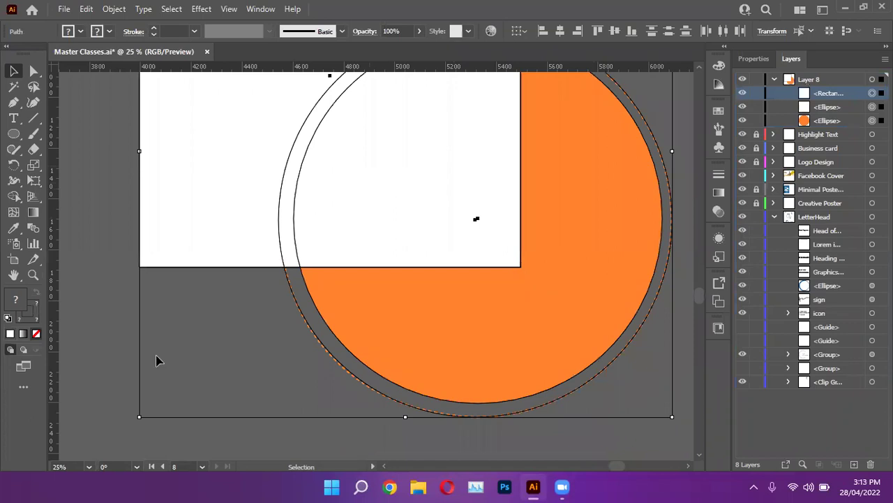
pyautogui.rightClick(390, 173)
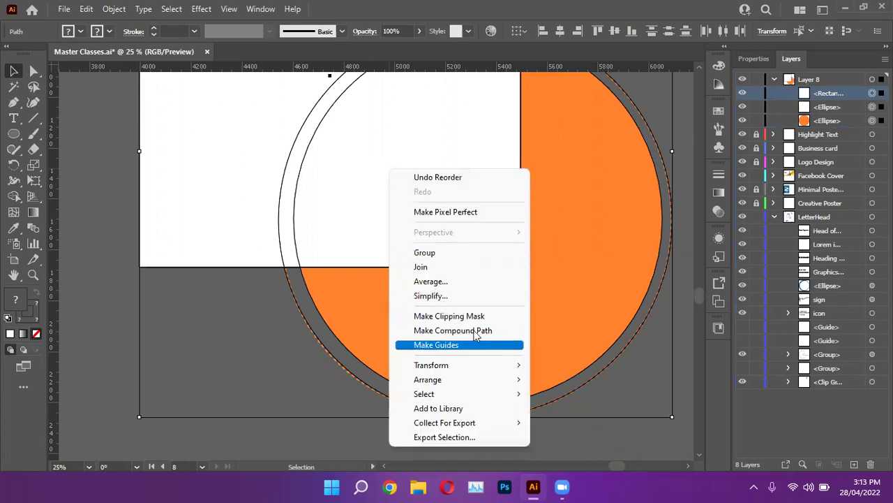
pyautogui.click(473, 318)
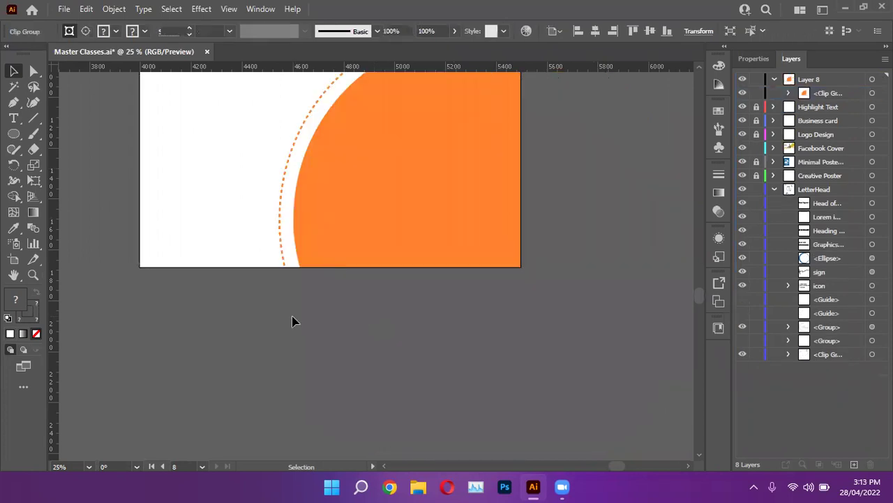
pyautogui.hotkey('ctrl', 'shift', 'a')
pyautogui.scroll(1, 599, 126)
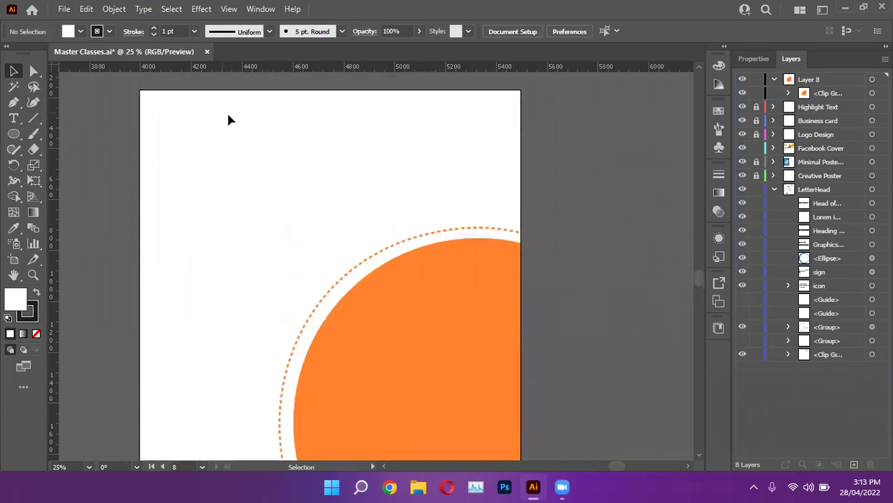
# Copy the Demo Logo group from the Facebook Cover artboard
pyautogui.scroll(-3, 399, 147)
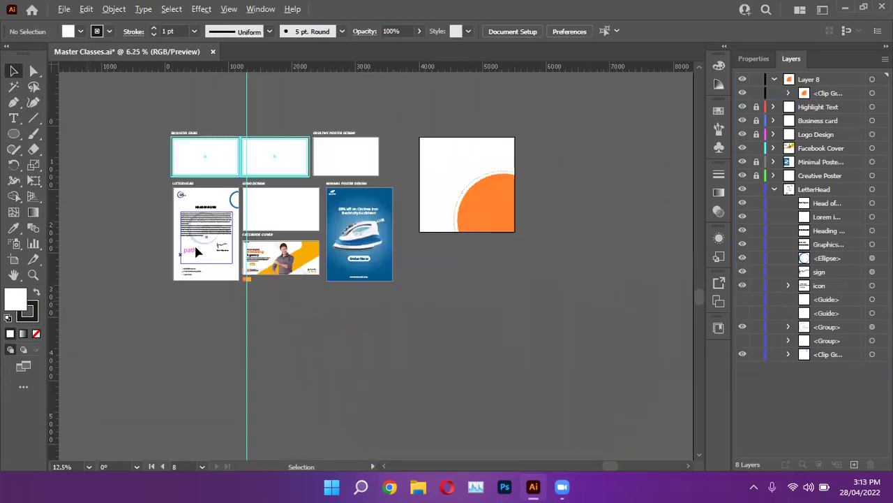
pyautogui.scroll(2, 194, 243)
pyautogui.scroll(1, 330, 252)
pyautogui.scroll(6, 314, 240)
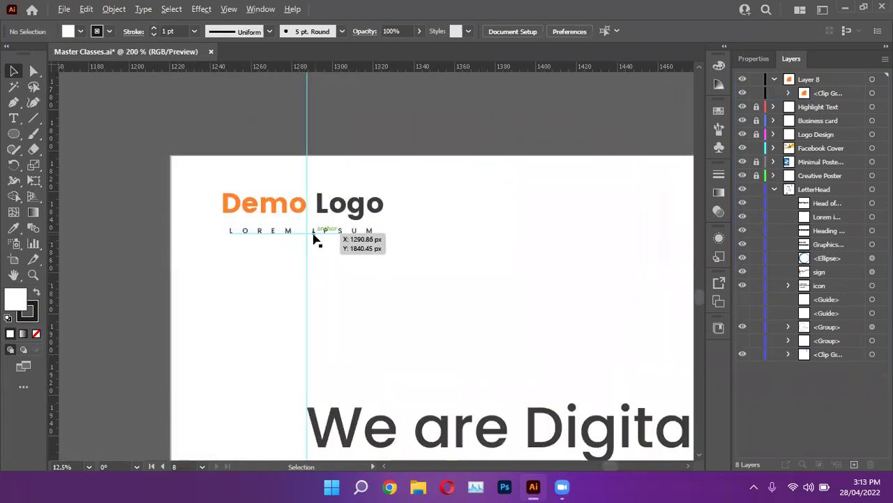
pyautogui.doubleClick(278, 211)
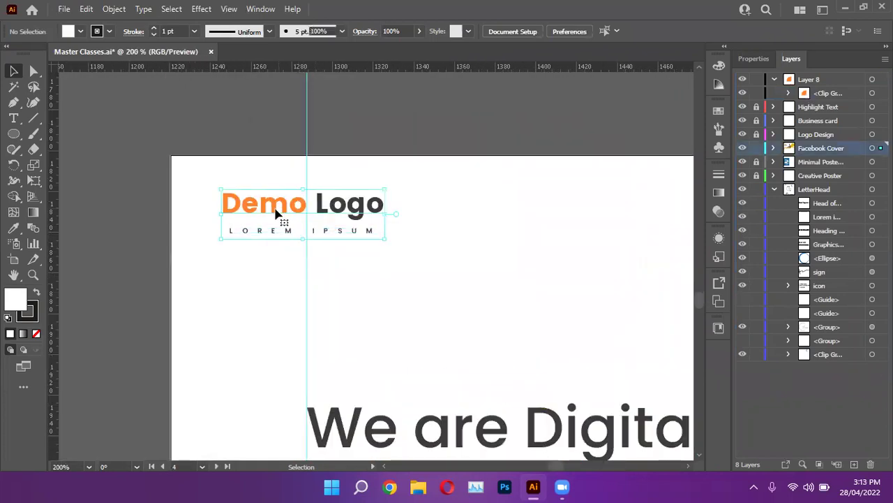
pyautogui.moveTo(283, 263); pyautogui.dragTo(284, 264)
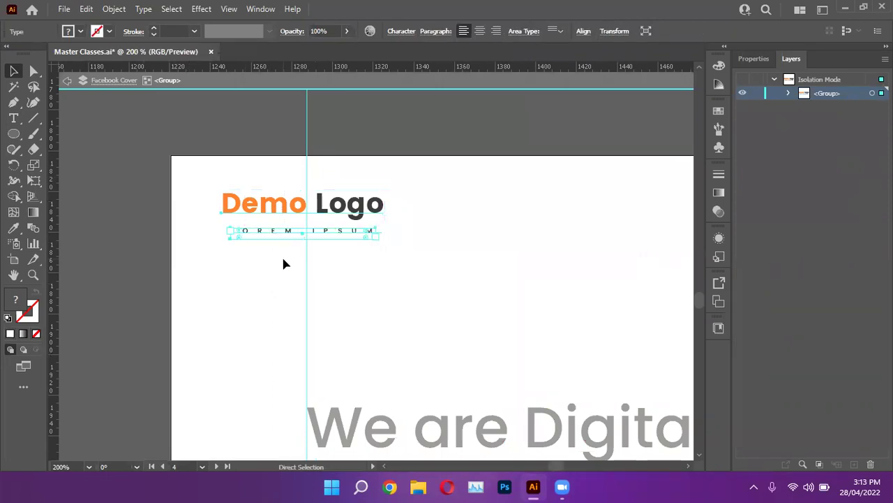
pyautogui.doubleClick(395, 283)
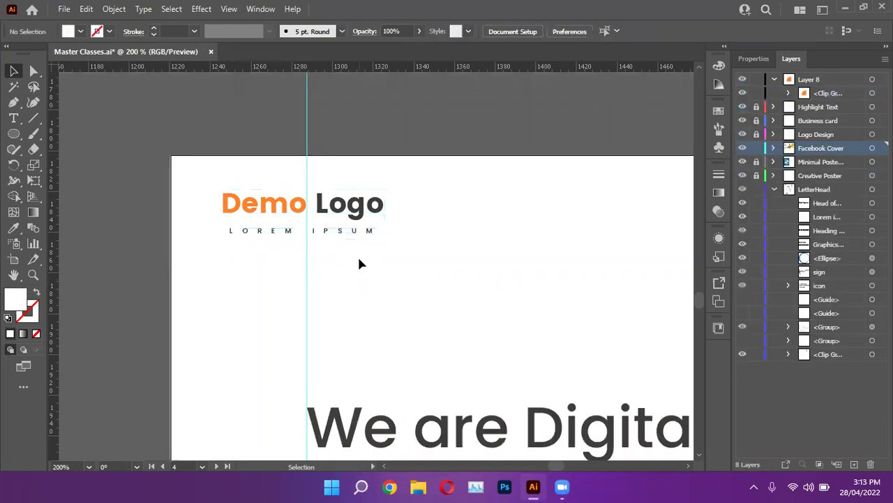
# Paste the Demo Logo group onto the new design with the orange circle
pyautogui.scroll(-6, 359, 256)
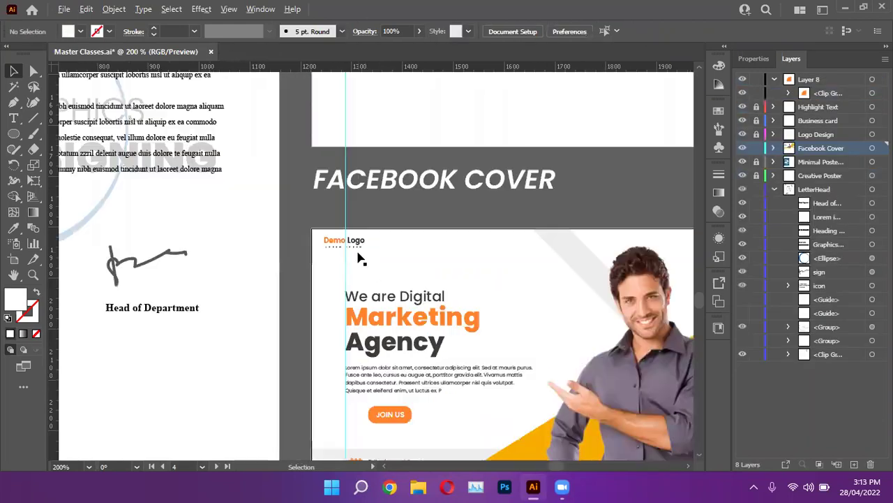
pyautogui.hscroll(10, 359, 264)
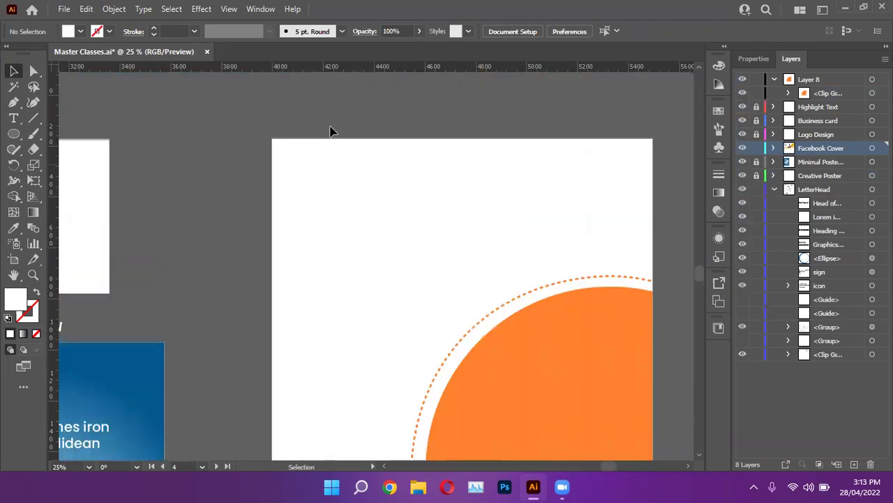
pyautogui.scroll(3, 369, 167)
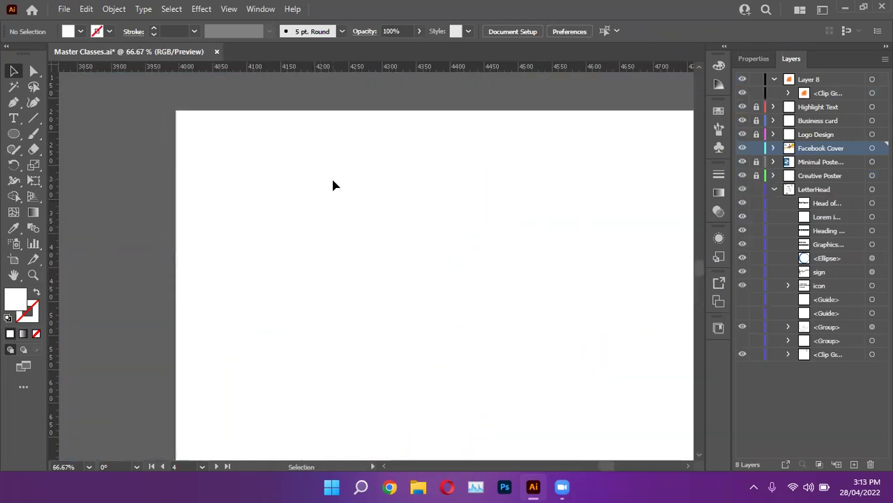
pyautogui.press('a')
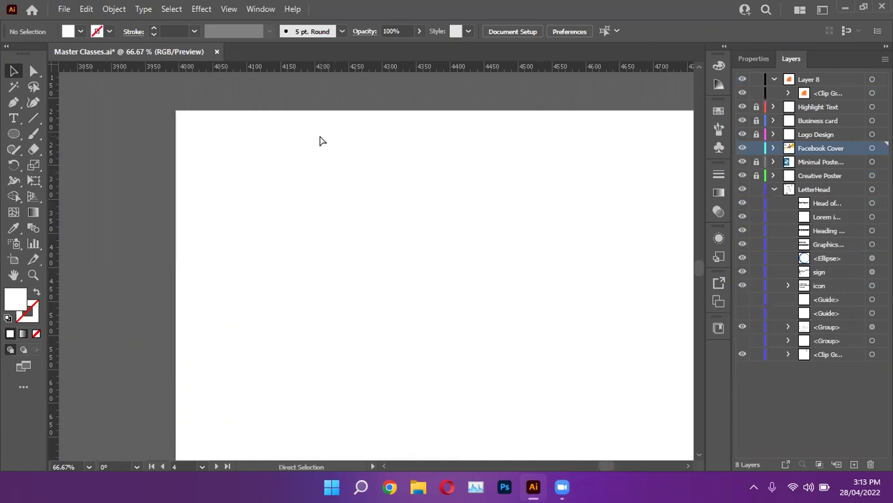
pyautogui.press('v')
pyautogui.click(370, 264)
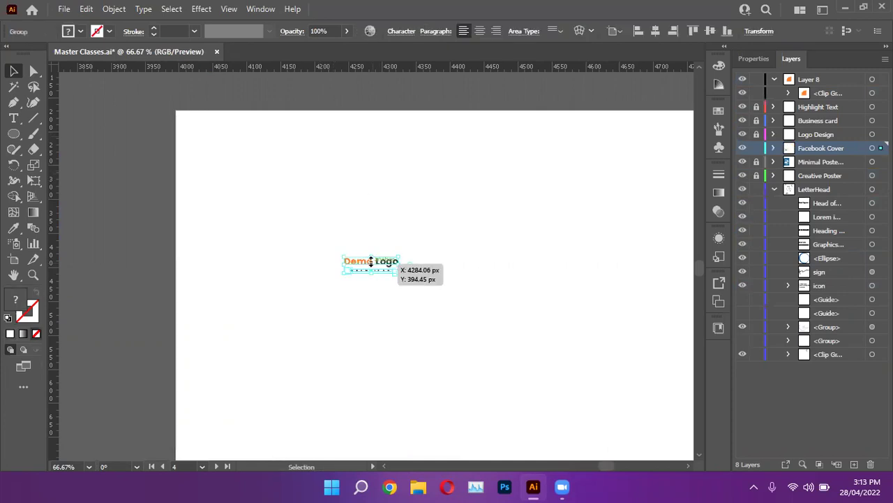
# Enlarge the pasted Demo Logo and place it in the upper-left corner of the new design
pyautogui.press('a')
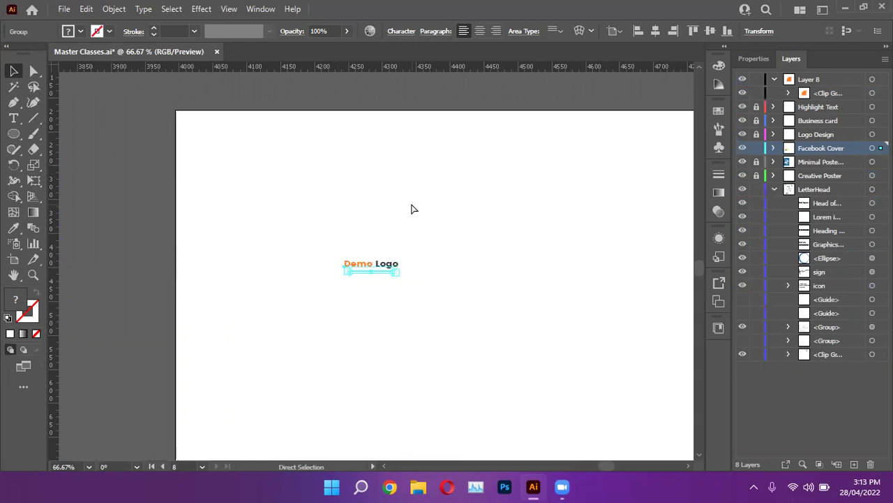
pyautogui.moveTo(358, 274); pyautogui.dragTo(305, 196)
pyautogui.click(375, 159)
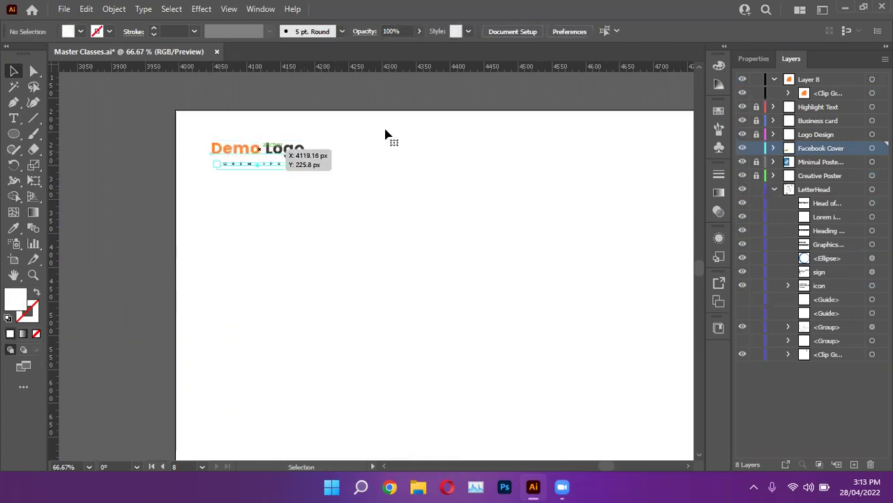
pyautogui.scroll(-2, 384, 126)
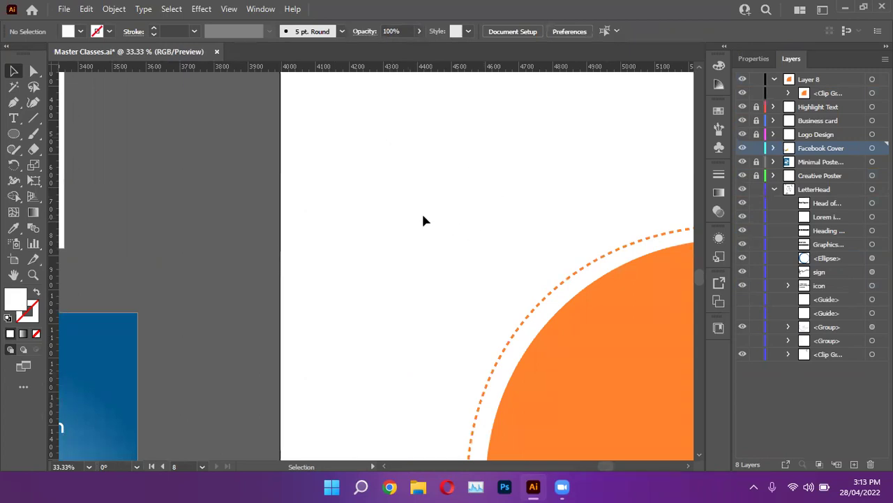
pyautogui.scroll(-3, 423, 216)
pyautogui.scroll(-1, 423, 221)
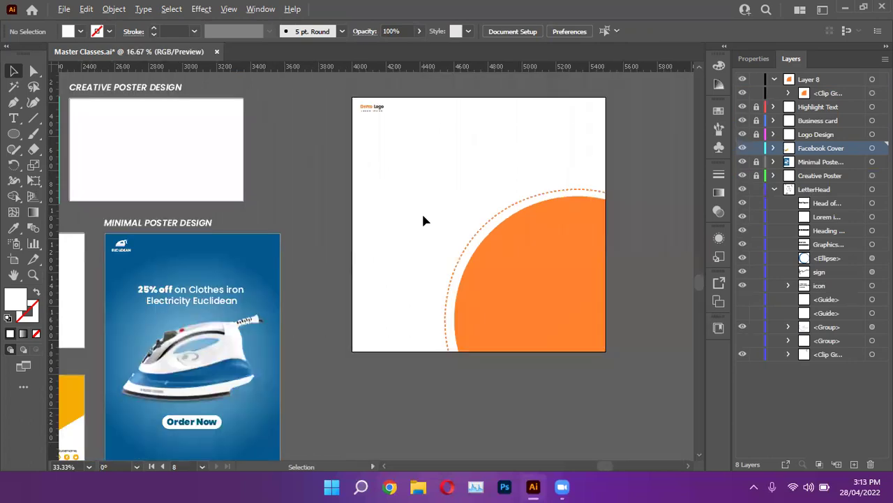
# Switch to Chrome, search Google Images for "male men png", and browse the results for a suitable cutout photo
pyautogui.hscroll(3, 423, 220)
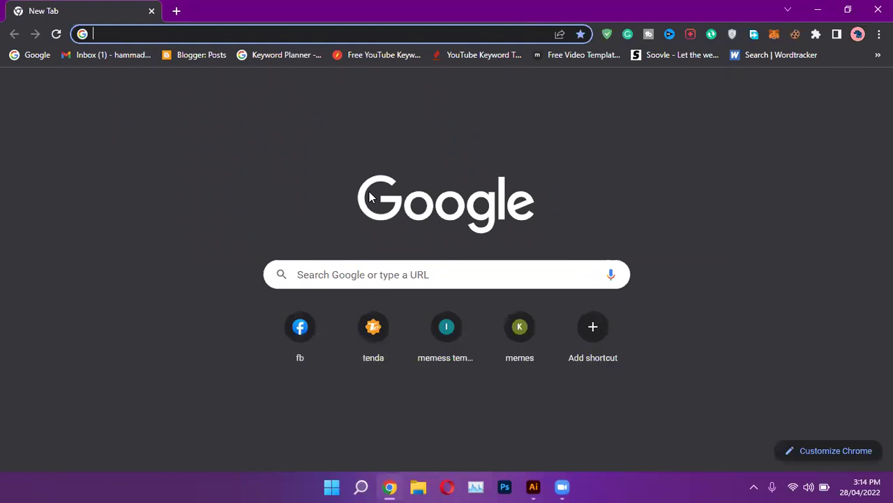
pyautogui.write('mal')
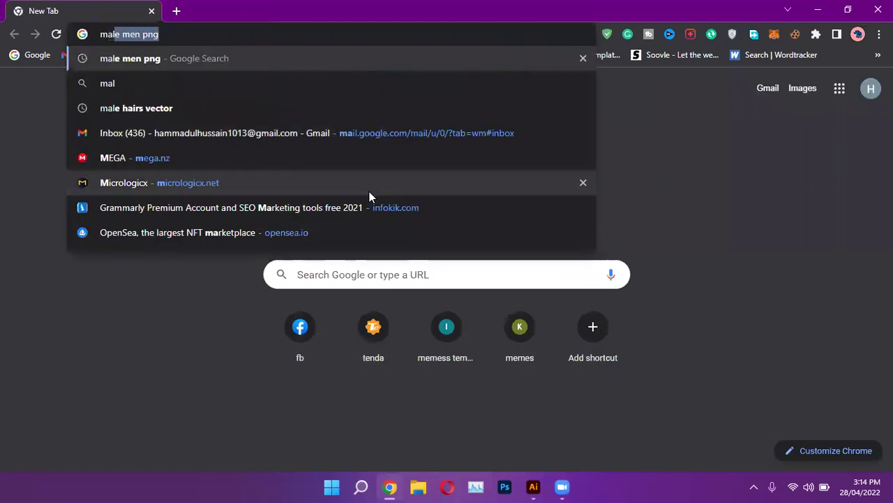
pyautogui.write('e')
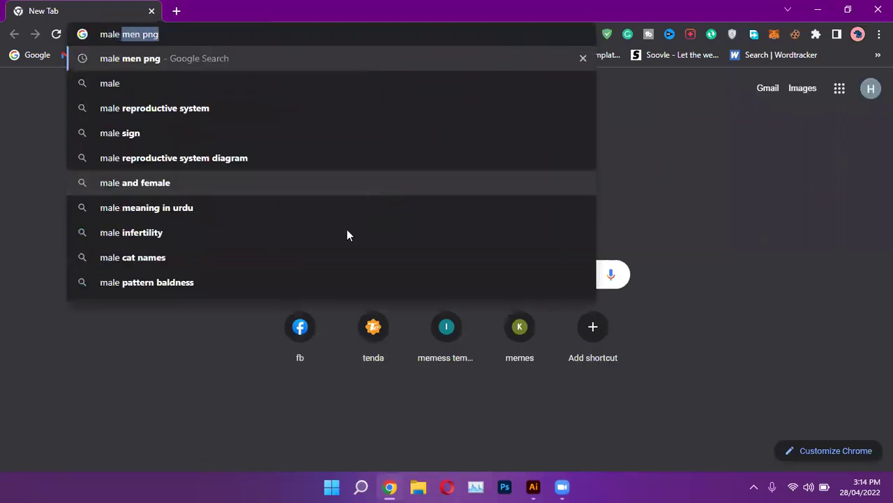
pyautogui.press('Return')
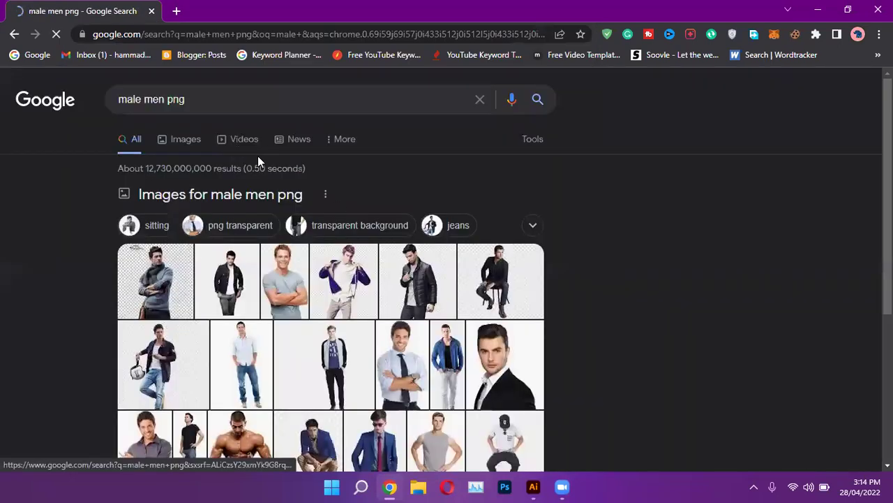
pyautogui.click(639, 185)
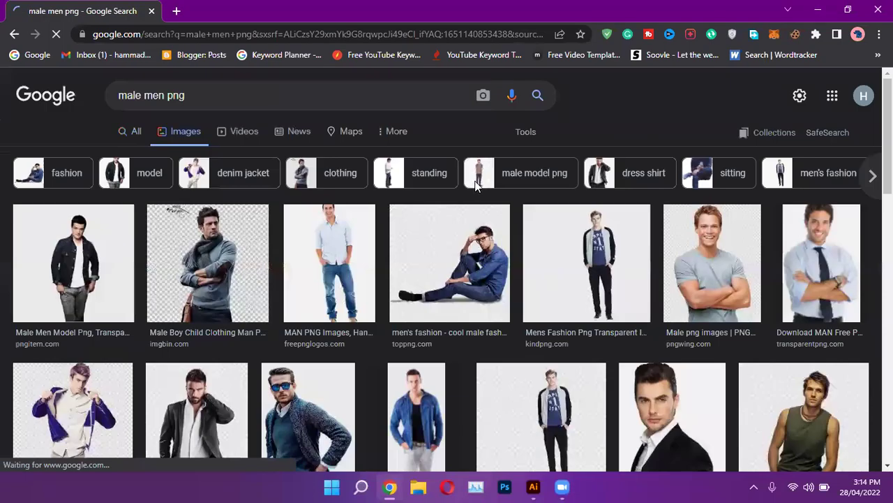
pyautogui.scroll(-3, 475, 185)
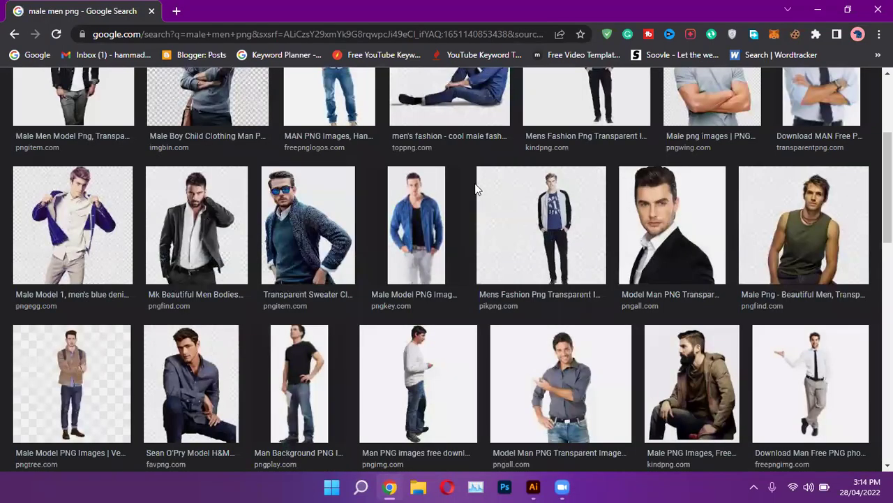
pyautogui.scroll(-3, 474, 188)
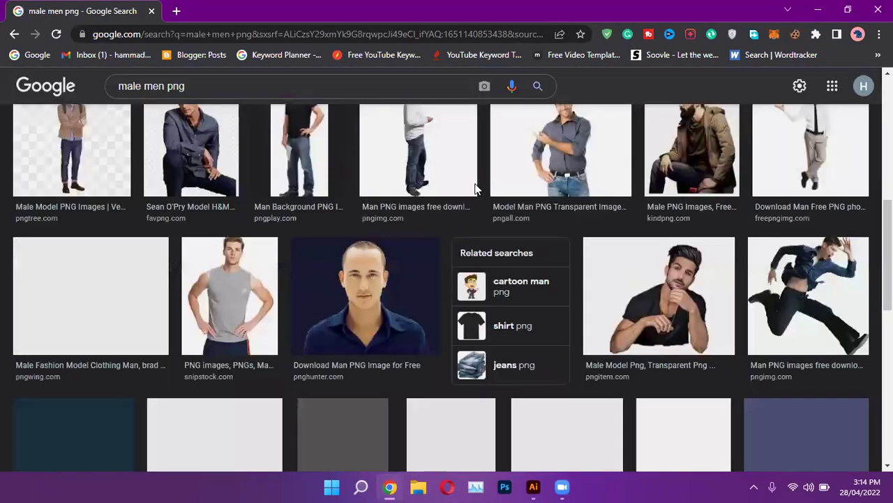
# Look through the Google Images results and visit the PNGWing page of the smiling man in a grey T-shirt
pyautogui.scroll(-1, 475, 188)
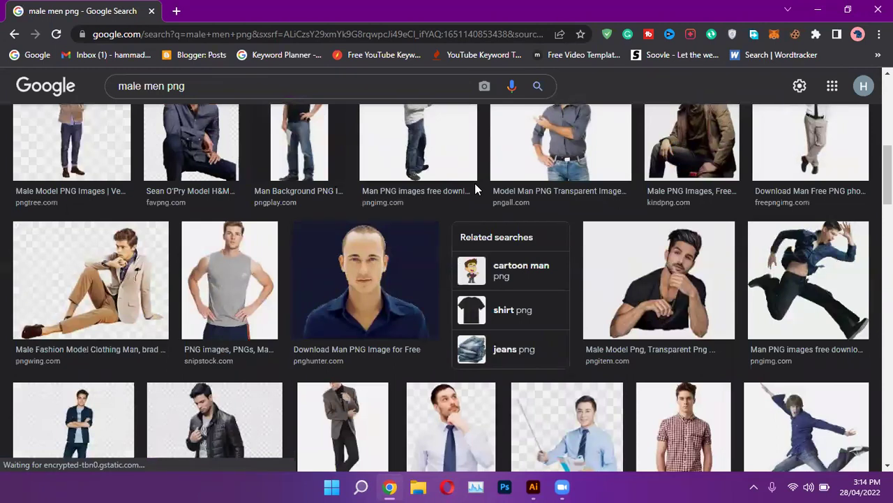
pyautogui.scroll(-1, 475, 189)
pyautogui.scroll(-1, 475, 189)
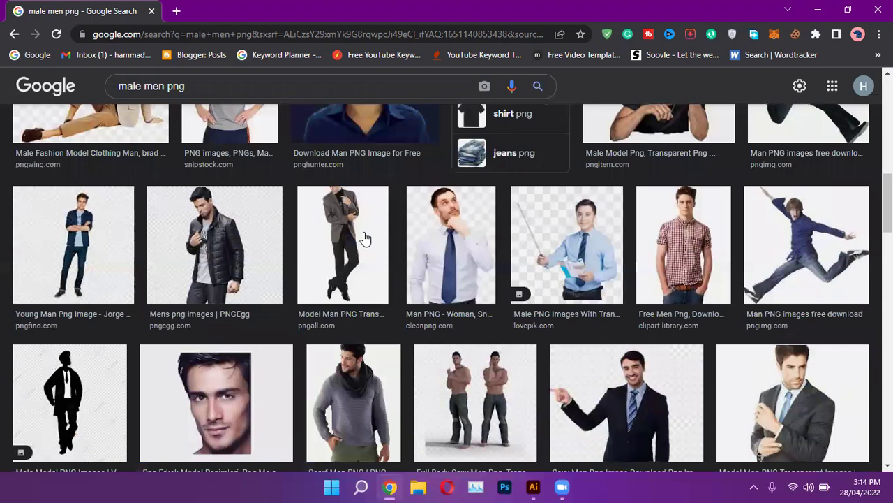
pyautogui.scroll(1, 364, 239)
pyautogui.scroll(4, 364, 239)
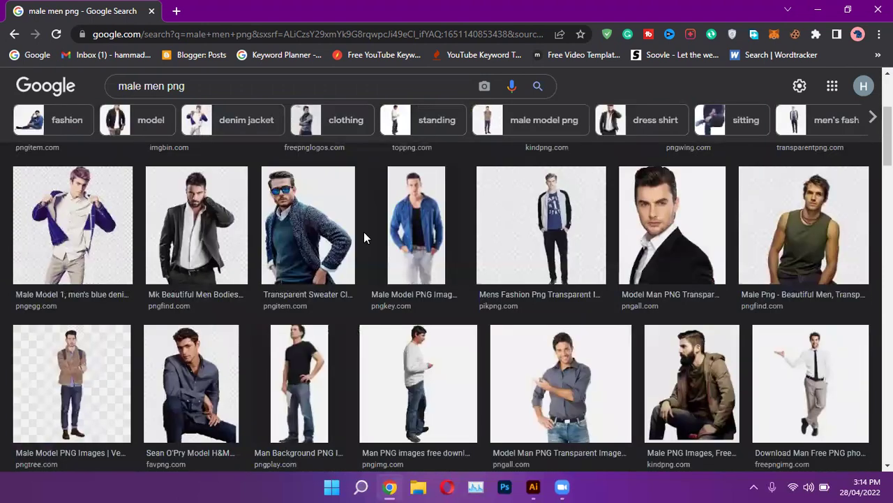
pyautogui.scroll(-2, 810, 230)
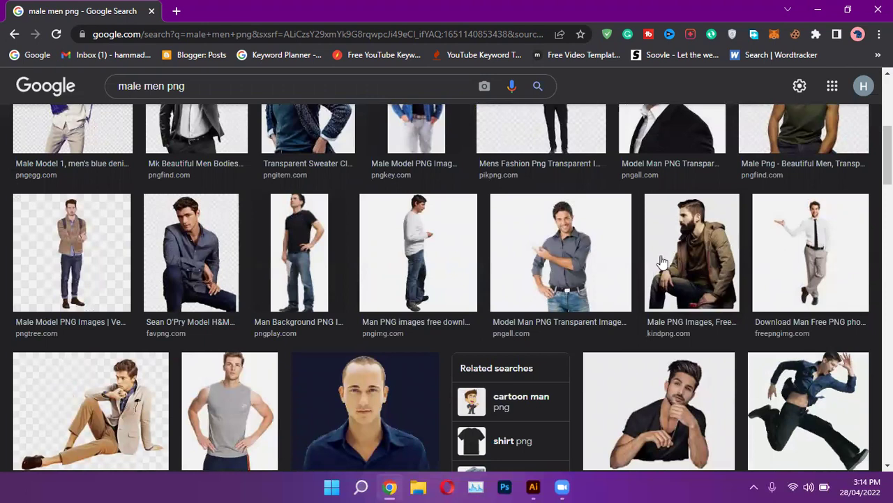
pyautogui.scroll(4, 662, 262)
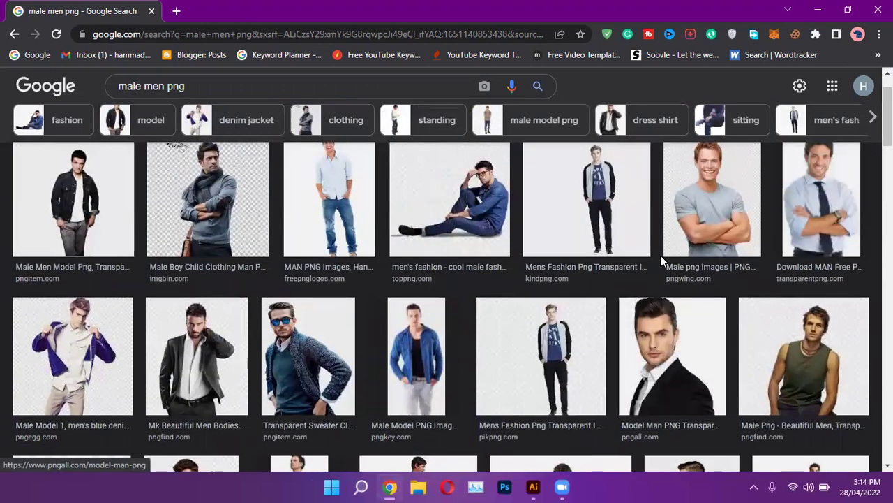
pyautogui.click(722, 175)
pyautogui.scroll(-4, 679, 270)
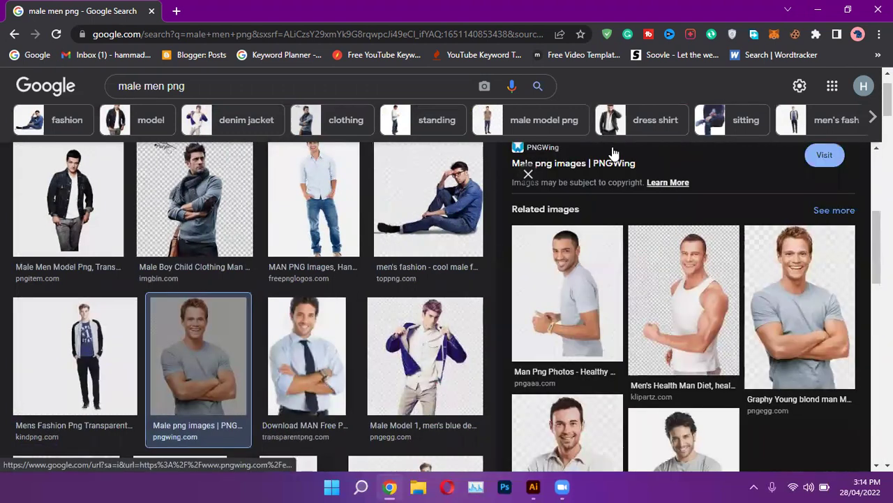
pyautogui.scroll(2, 663, 235)
pyautogui.click(666, 203)
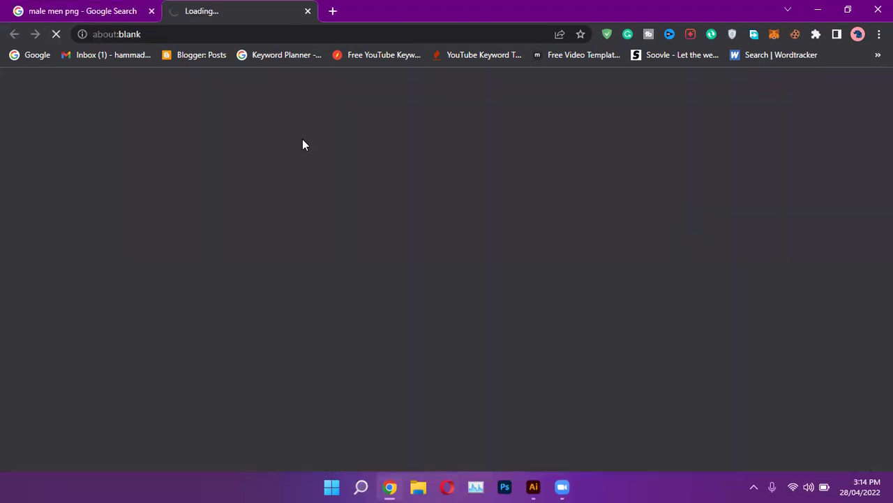
# Browse PNGWing's male images and examine the page of the smiling man in a plaid shirt
pyautogui.scroll(-2, 365, 152)
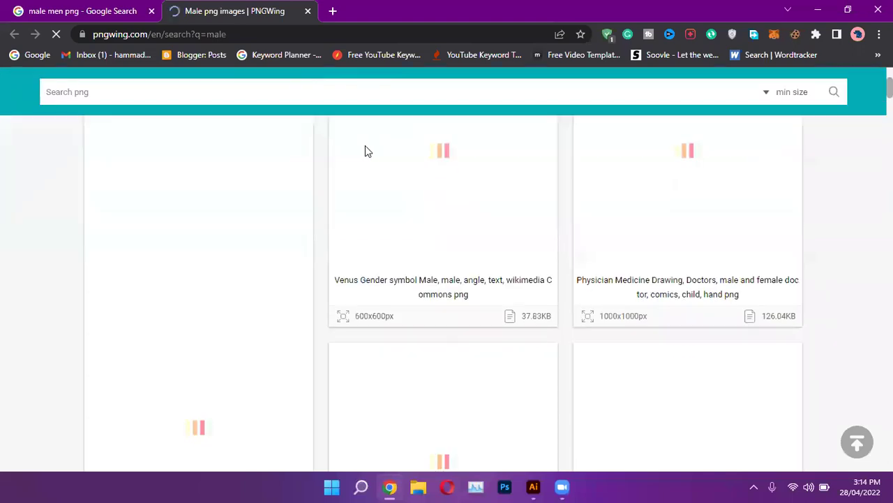
pyautogui.scroll(-3, 607, 150)
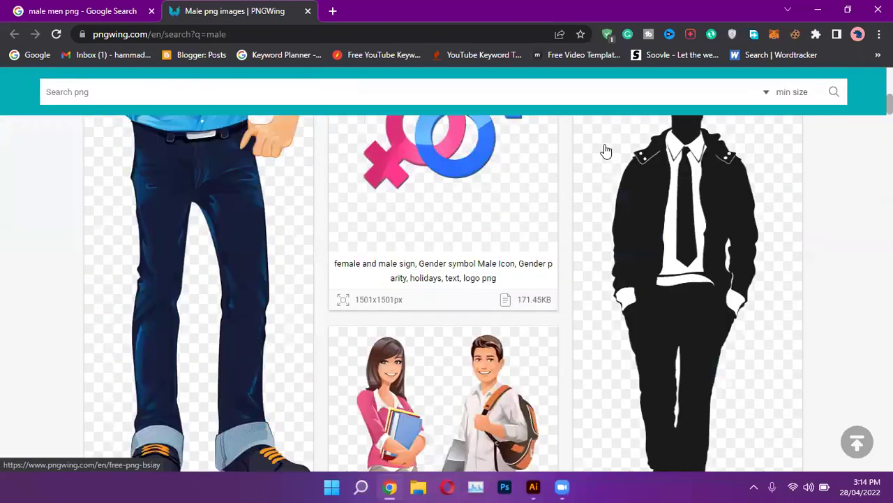
pyautogui.scroll(-10, 607, 151)
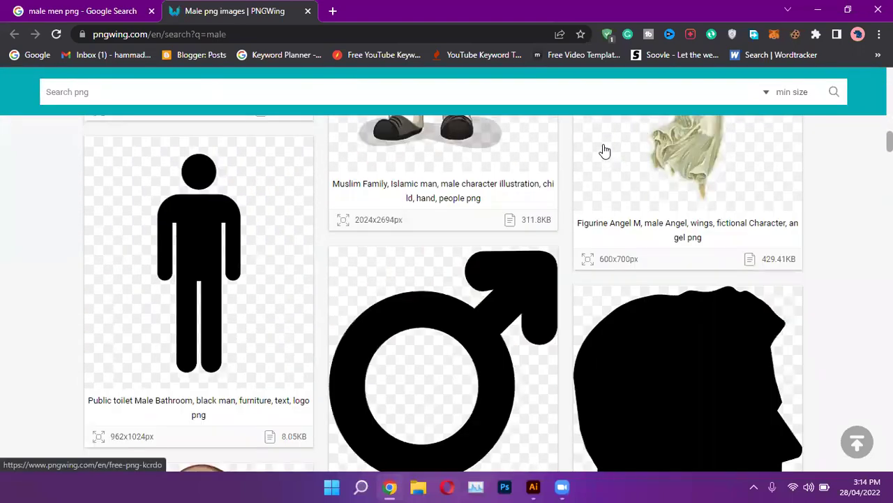
pyautogui.scroll(-10, 605, 150)
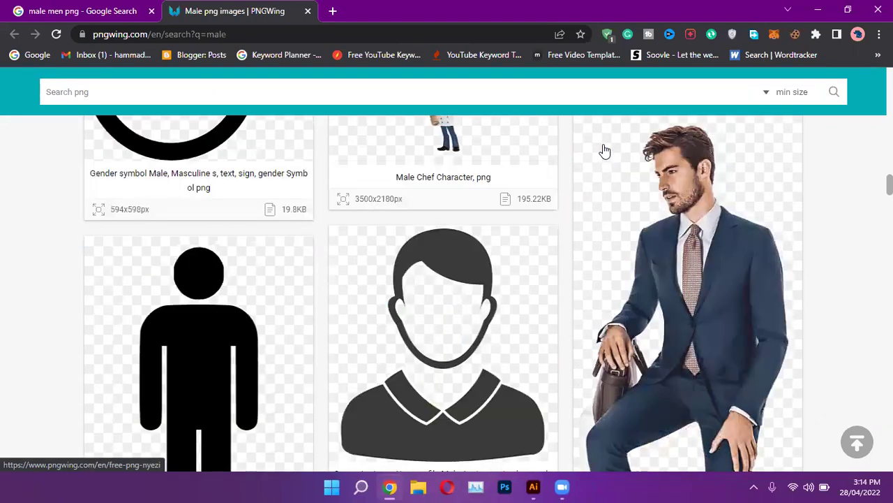
pyautogui.scroll(-6, 605, 151)
pyautogui.scroll(-9, 605, 151)
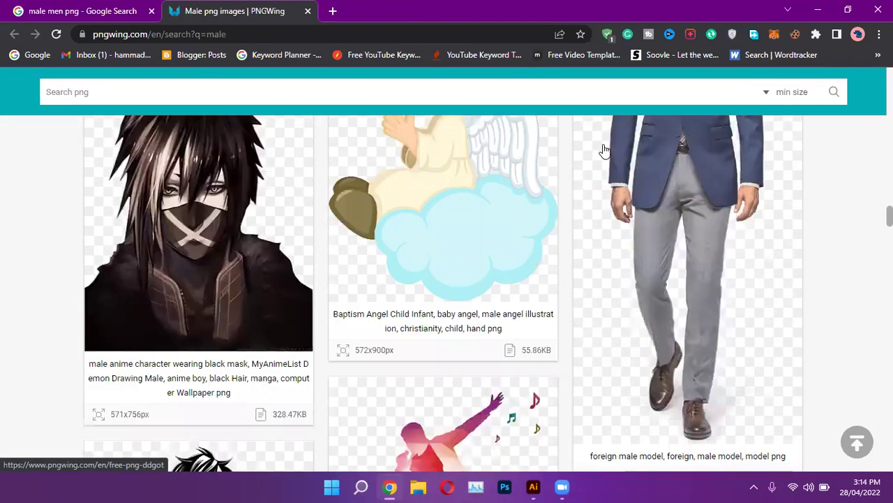
pyautogui.scroll(-10, 605, 146)
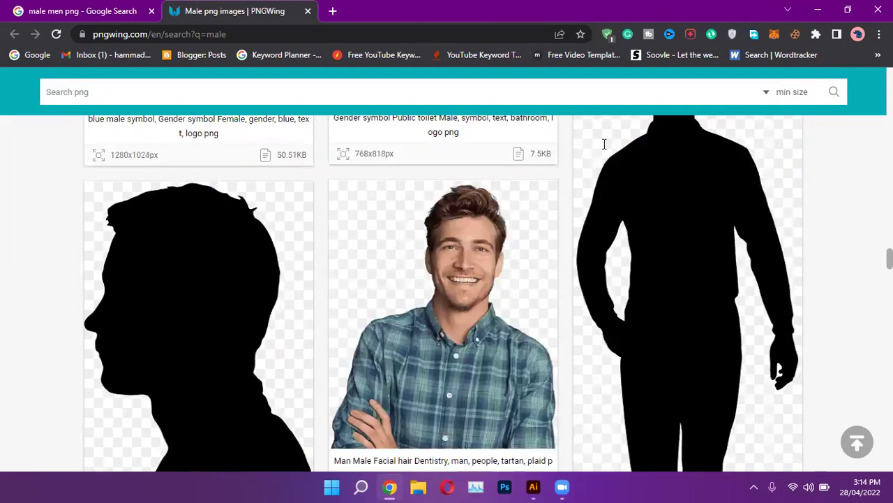
pyautogui.scroll(3, 606, 151)
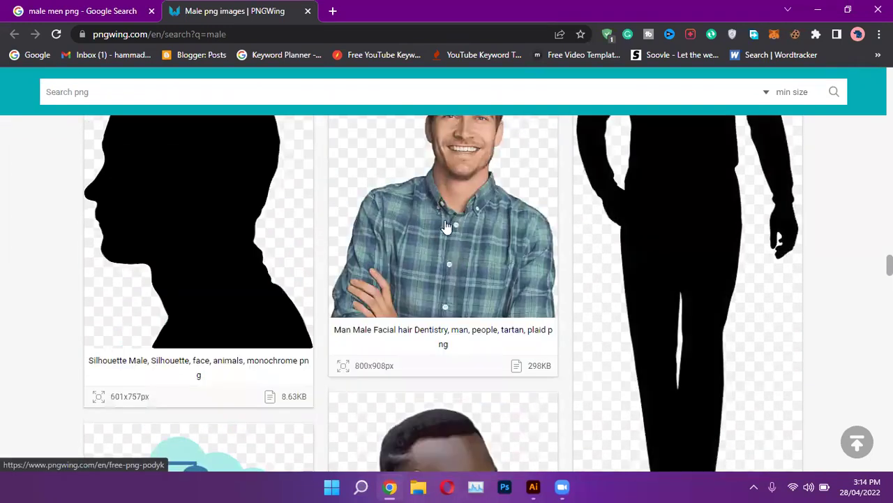
pyautogui.click(529, 208)
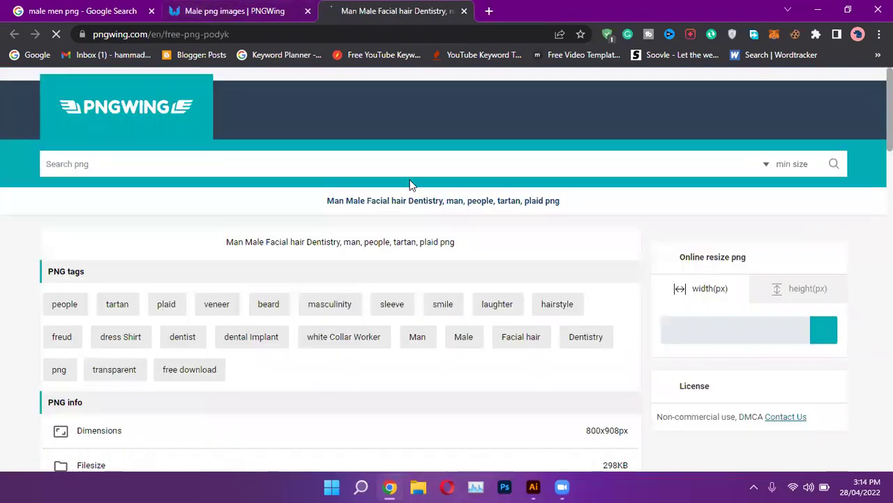
pyautogui.scroll(-3, 410, 179)
pyautogui.scroll(-1, 410, 179)
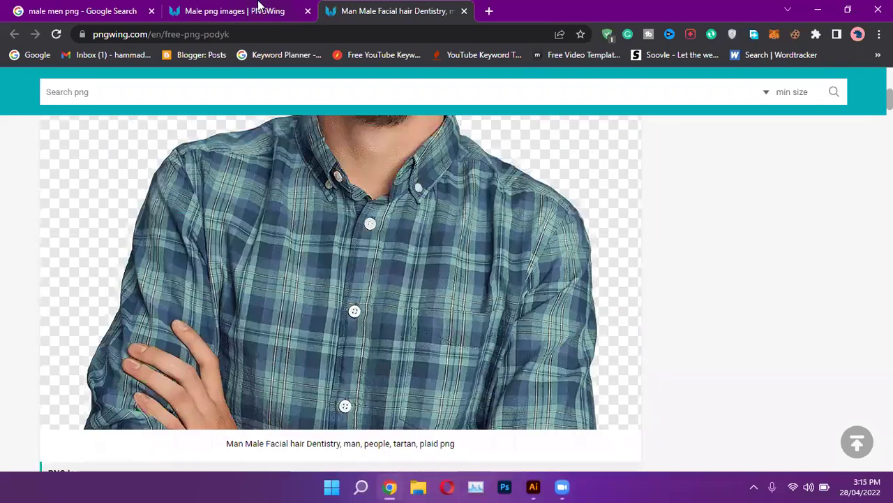
# Return to the PNGWing male results and request the download of the "male model plane, casual cool, kunan" PNG
pyautogui.hotkey('ctrl', 'shift', 'Tab')
pyautogui.scroll(-3, 207, 260)
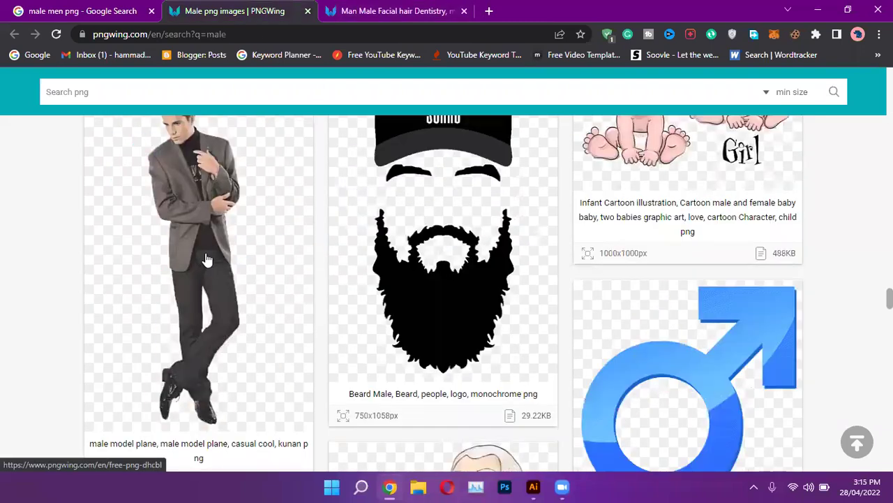
pyautogui.click(351, 233)
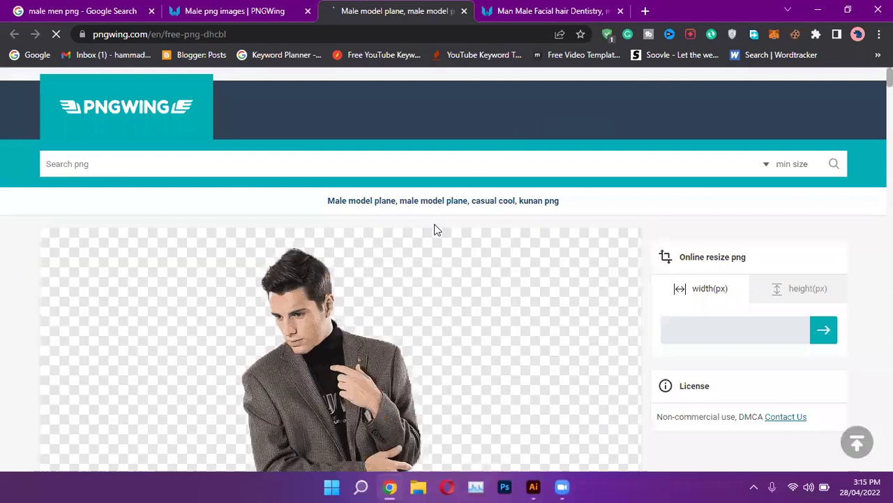
pyautogui.scroll(-8, 432, 231)
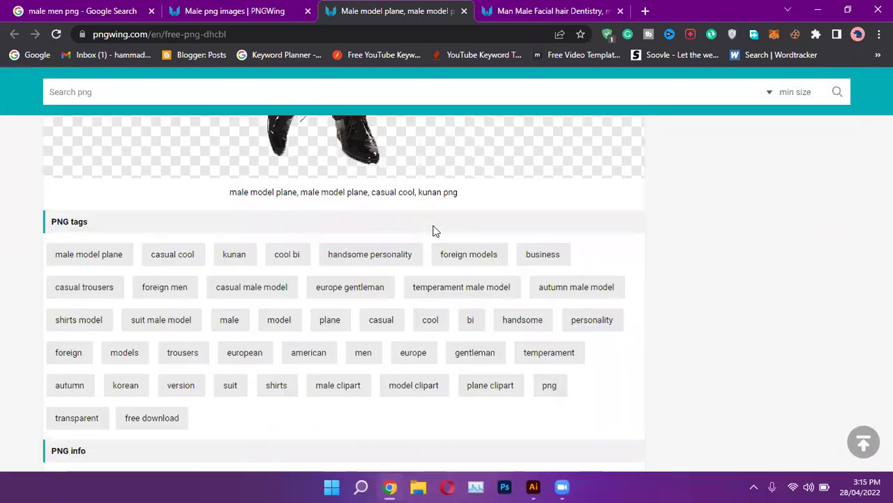
pyautogui.scroll(-3, 432, 231)
pyautogui.click(330, 332)
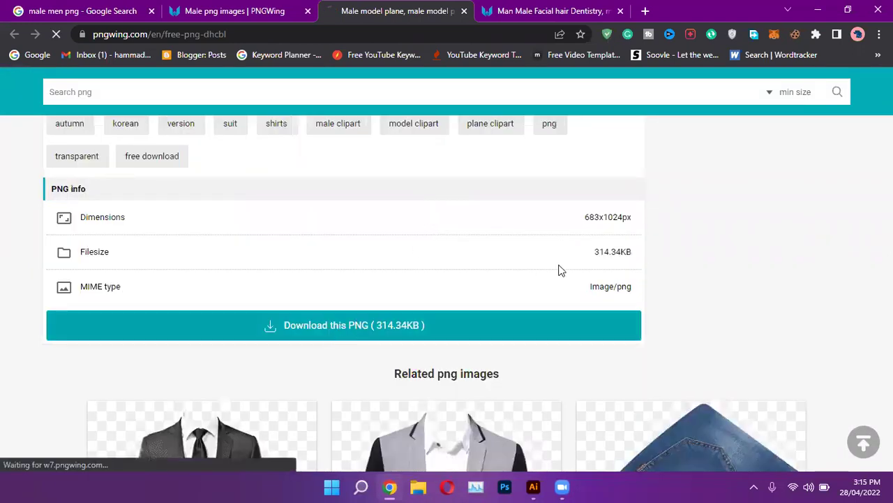
# Complete the character-order verification on the download page to download the male model PNG
pyautogui.scroll(-3, 580, 247)
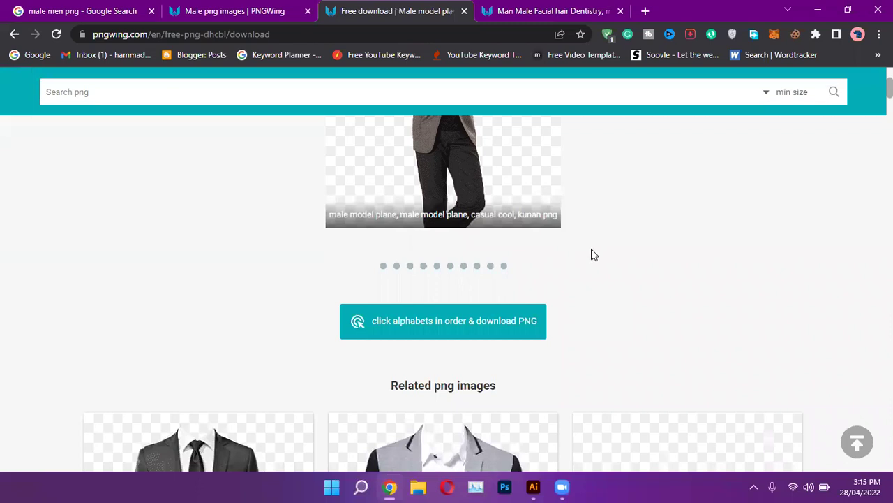
pyautogui.scroll(-2, 591, 251)
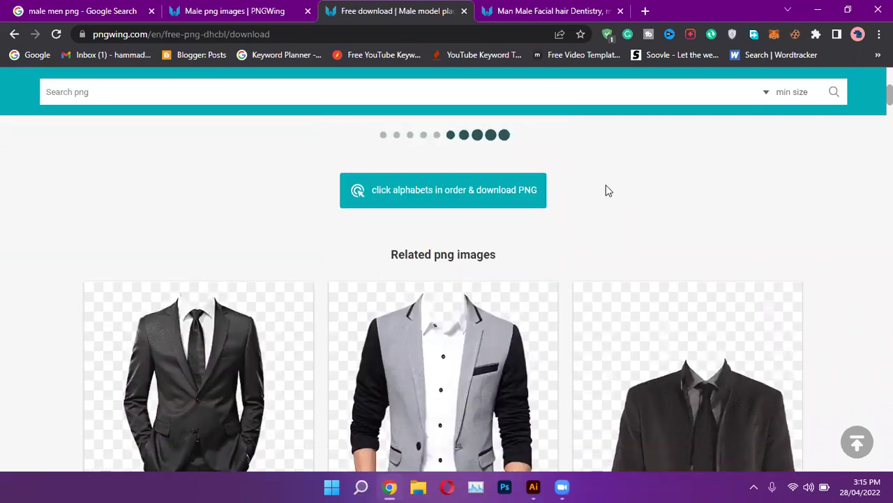
pyautogui.click(493, 192)
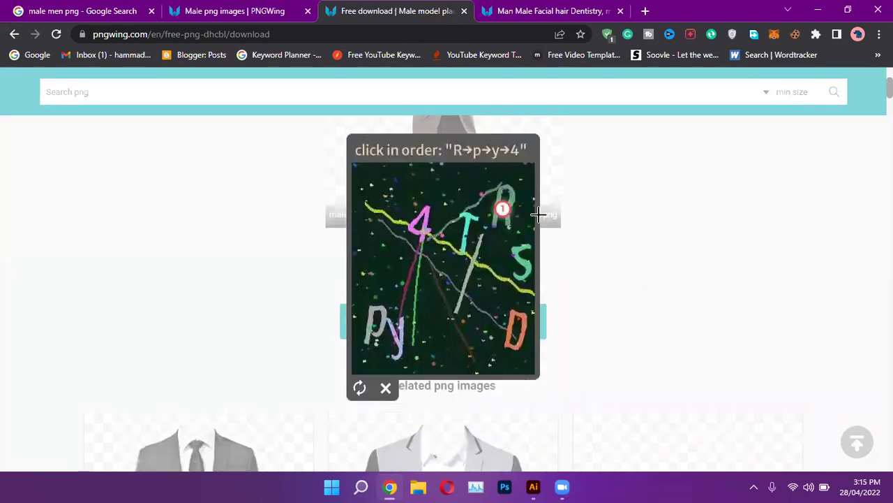
pyautogui.click(379, 310)
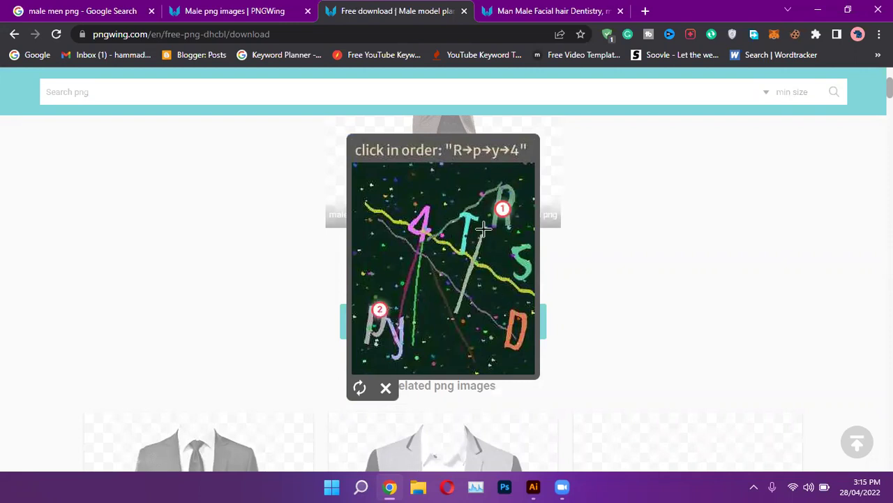
pyautogui.click(403, 332)
pyautogui.click(425, 219)
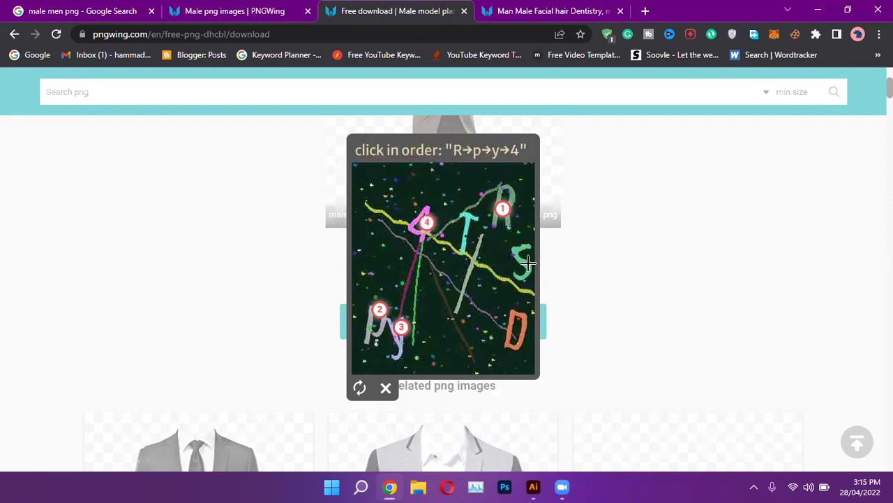
pyautogui.scroll(1, 580, 231)
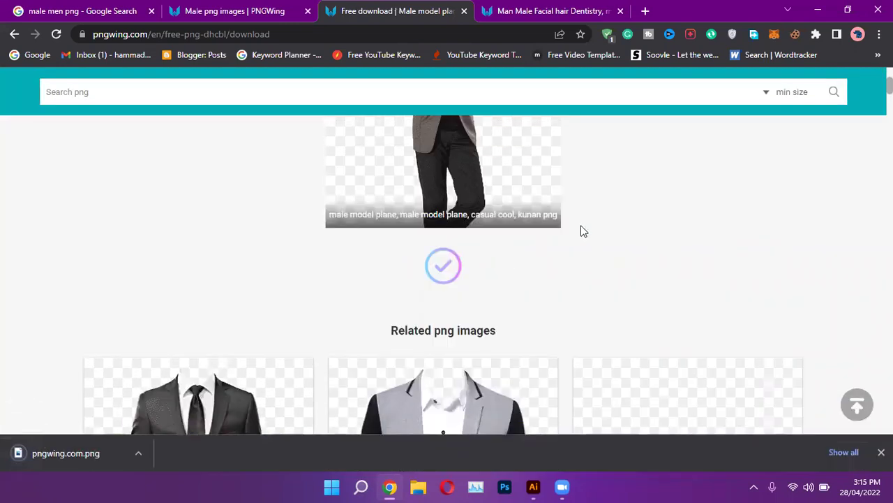
# Show the downloaded pngwing.com file in its folder, switch to Illustrator and close the folder window
pyautogui.click(842, 452)
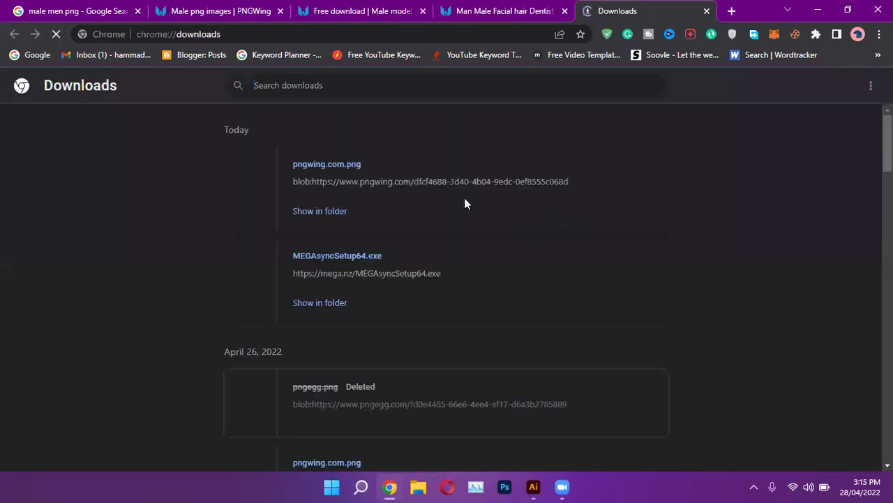
pyautogui.click(332, 212)
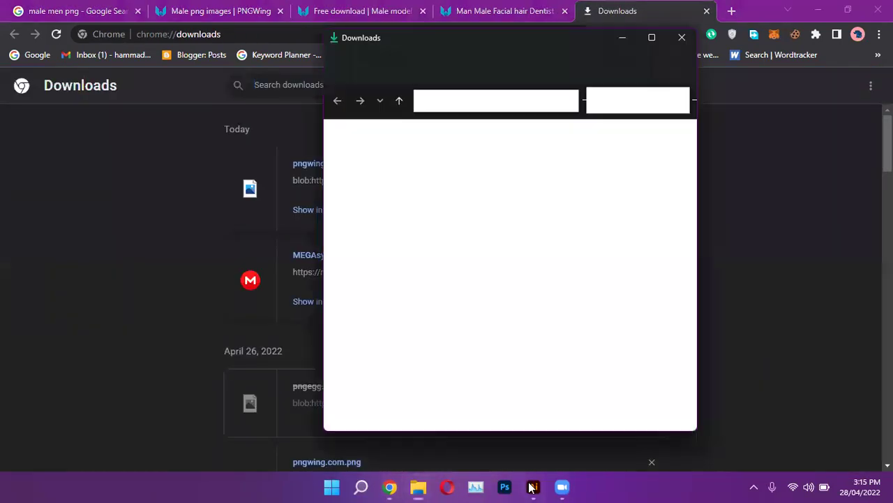
pyautogui.click(532, 487)
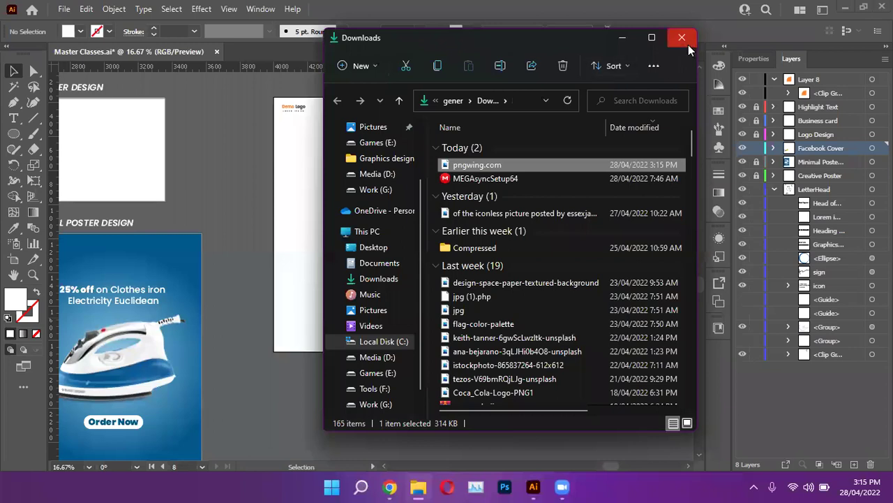
pyautogui.click(681, 37)
# Search the Downloads folder in the Place dialog for the downloaded pngwing.com image
pyautogui.click(63, 9)
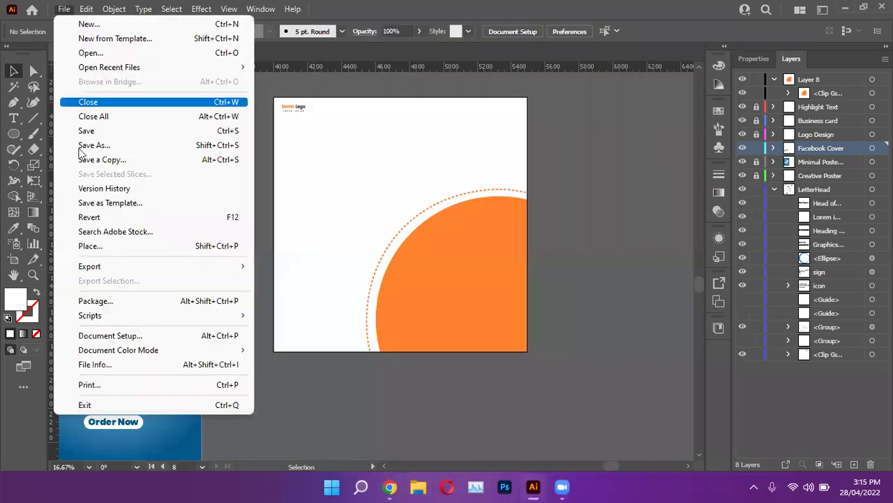
pyautogui.click(109, 247)
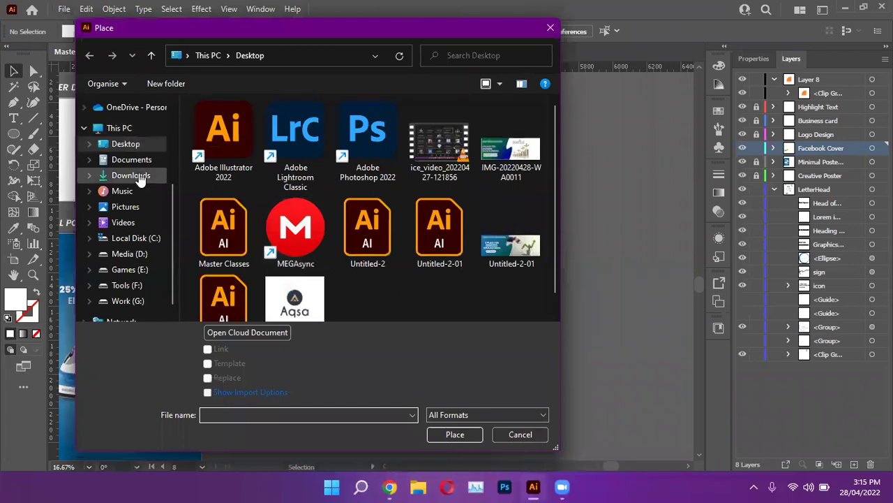
pyautogui.click(133, 176)
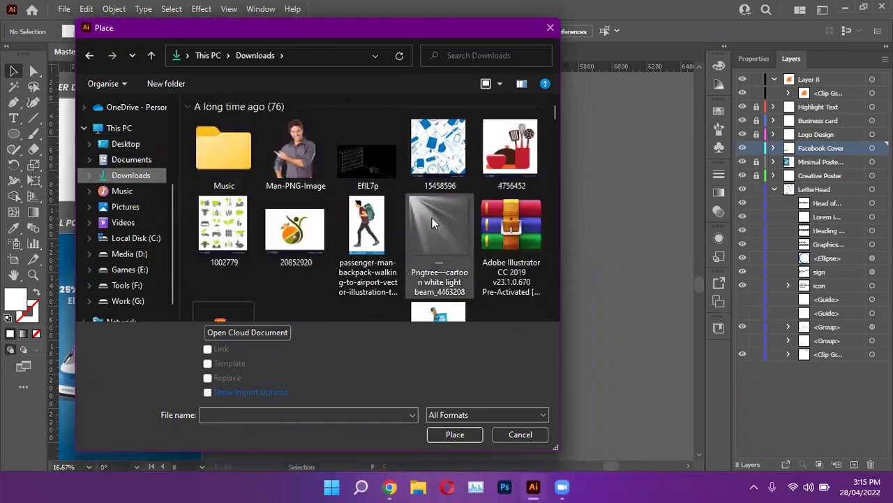
pyautogui.scroll(-10, 431, 222)
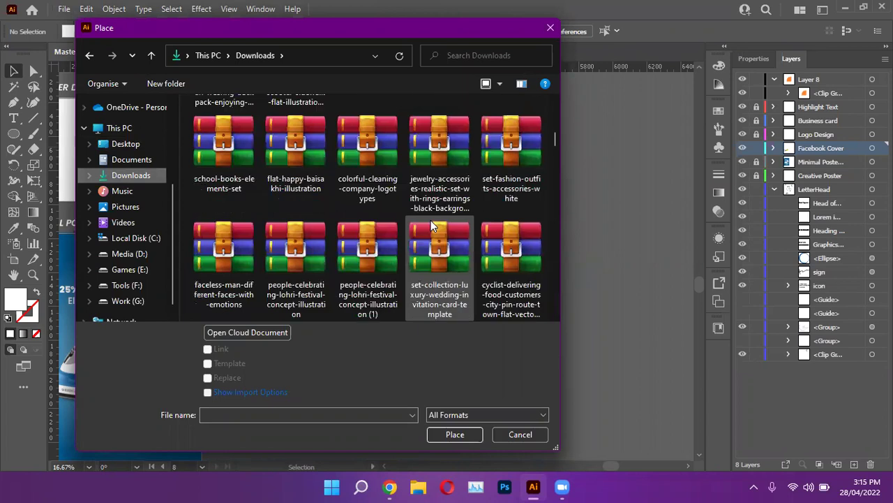
pyautogui.scroll(-3, 432, 225)
pyautogui.scroll(12, 431, 226)
pyautogui.scroll(2, 431, 225)
pyautogui.scroll(-8, 432, 225)
pyautogui.scroll(3, 431, 225)
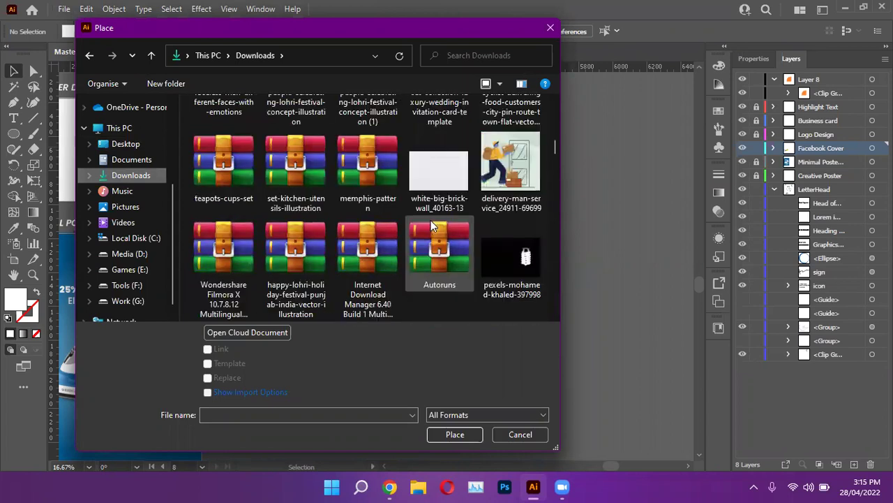
pyautogui.scroll(-12, 431, 225)
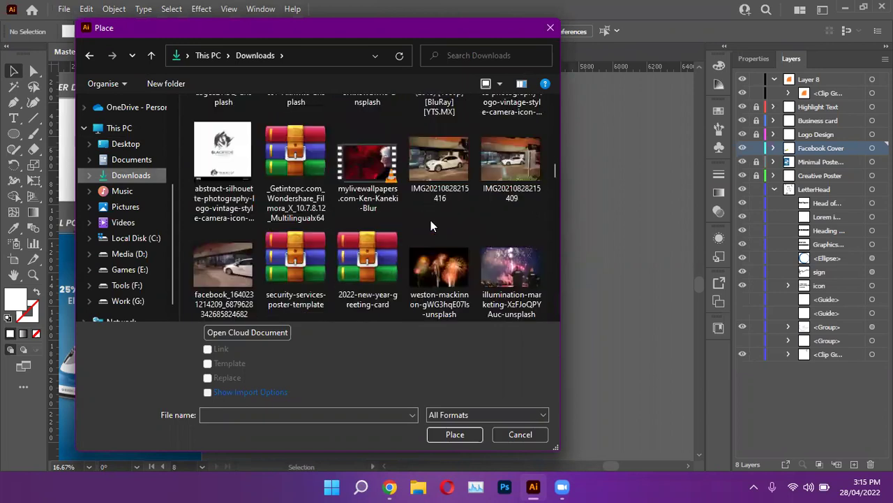
pyautogui.scroll(-5, 431, 219)
pyautogui.scroll(-6, 431, 220)
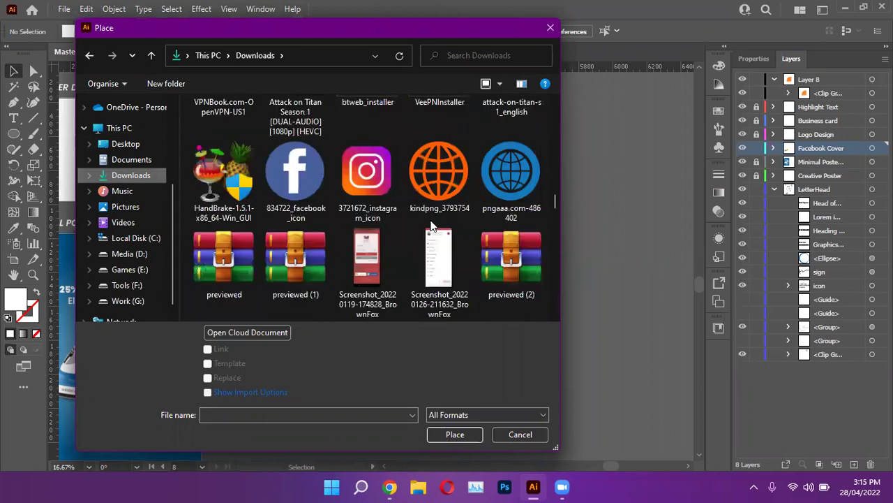
pyautogui.scroll(-8, 431, 219)
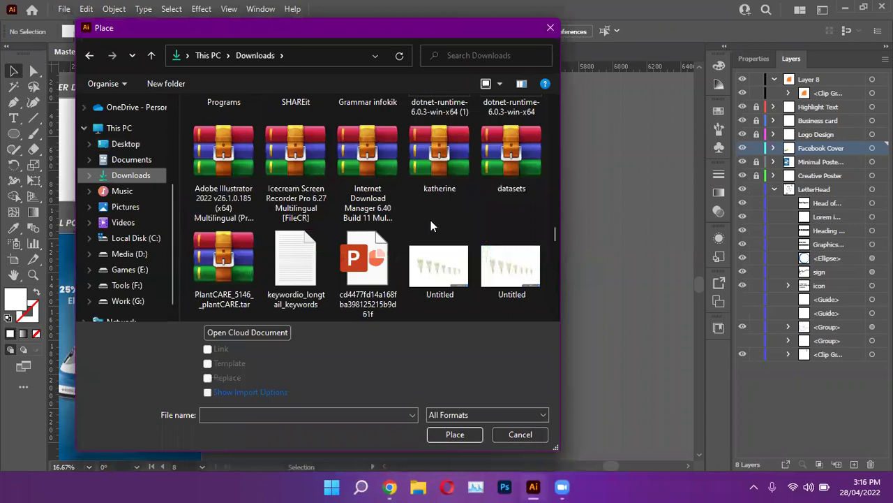
pyautogui.scroll(-3, 430, 220)
pyautogui.scroll(-3, 430, 220)
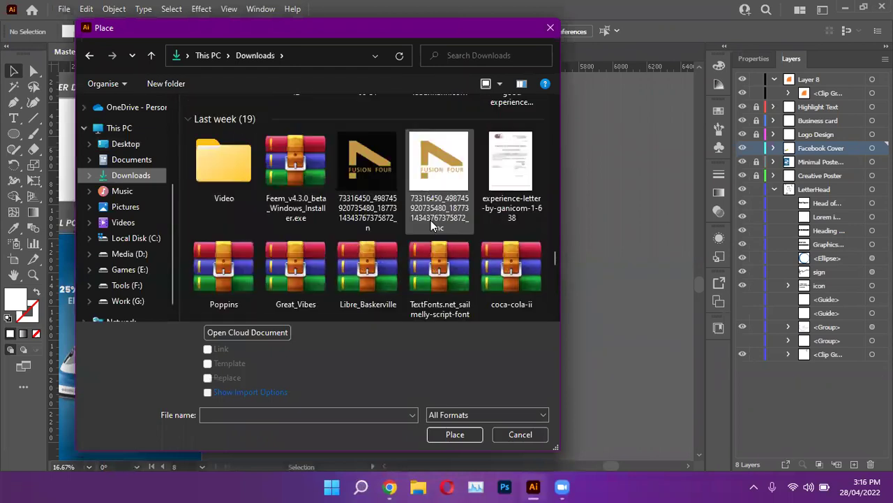
pyautogui.scroll(-5, 431, 220)
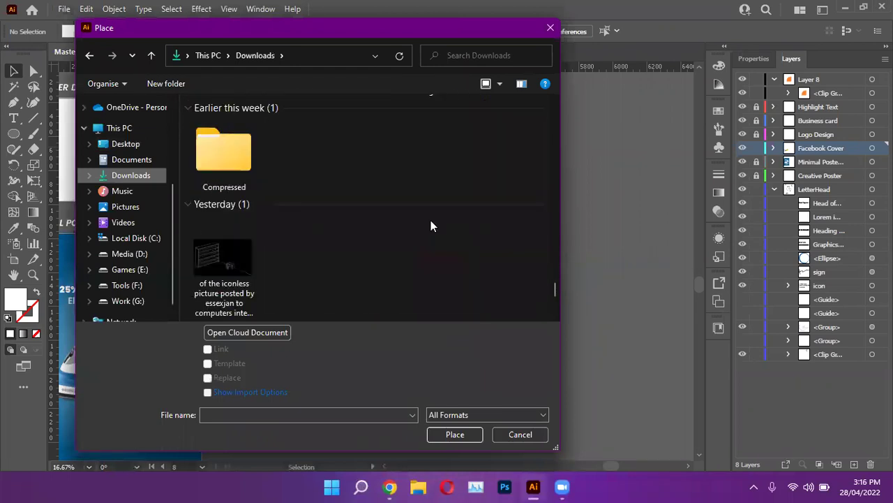
pyautogui.scroll(10, 430, 225)
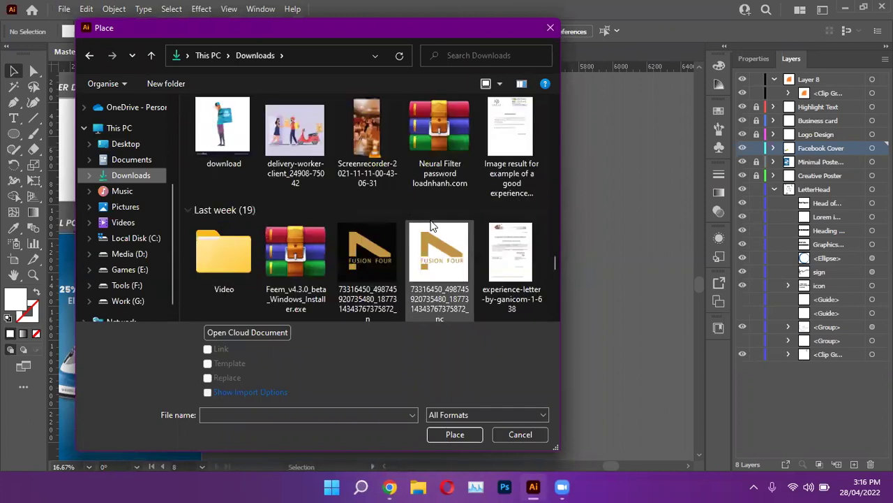
pyautogui.scroll(-10, 431, 225)
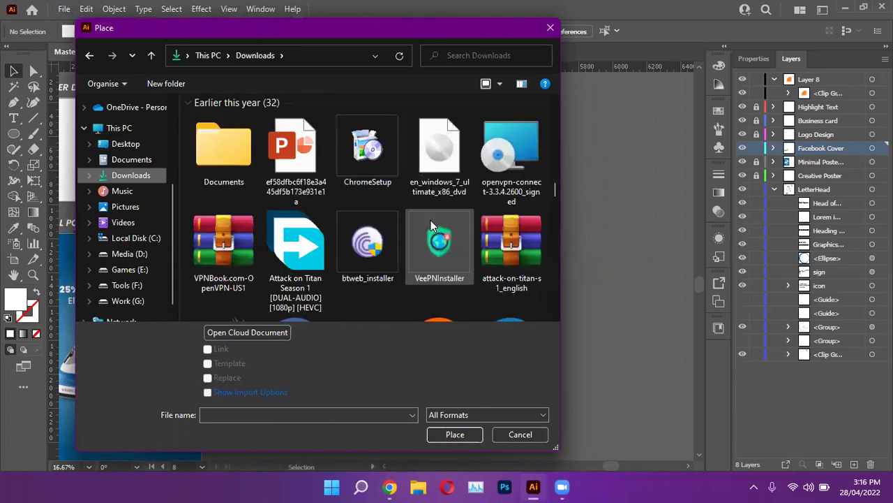
pyautogui.scroll(-10, 431, 225)
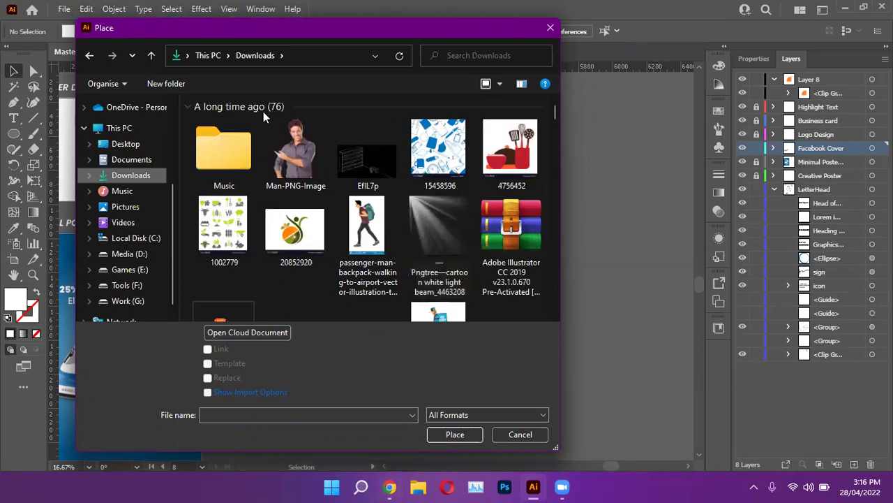
# Preview the pngwing.com image from the Downloads folder window, close the preview, minimise the folder and return to Illustrator
pyautogui.click(388, 486)
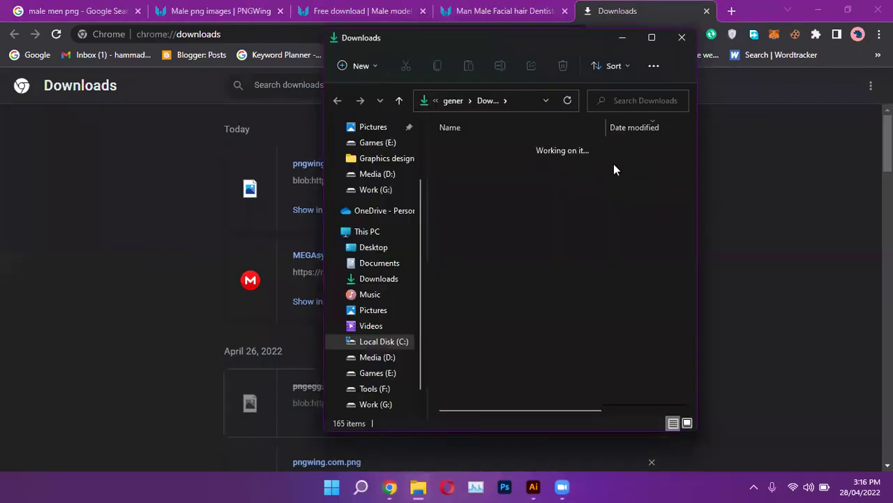
pyautogui.doubleClick(523, 164)
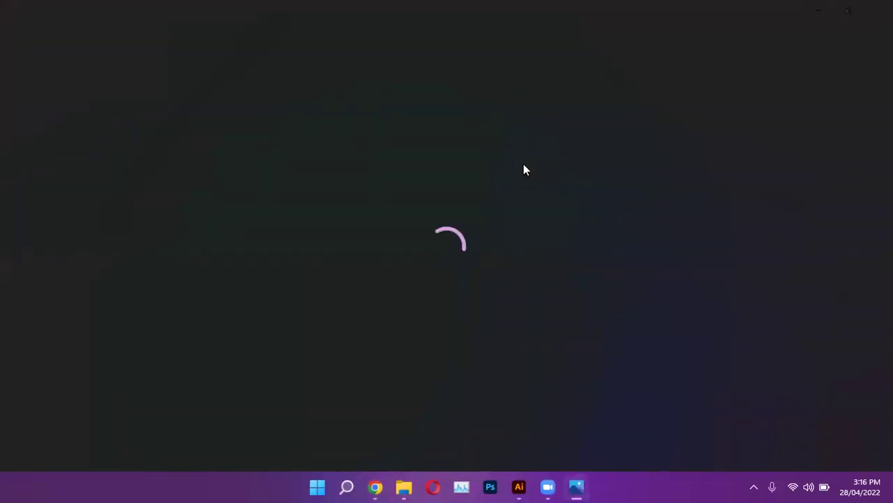
pyautogui.hotkey('alt', 'F4')
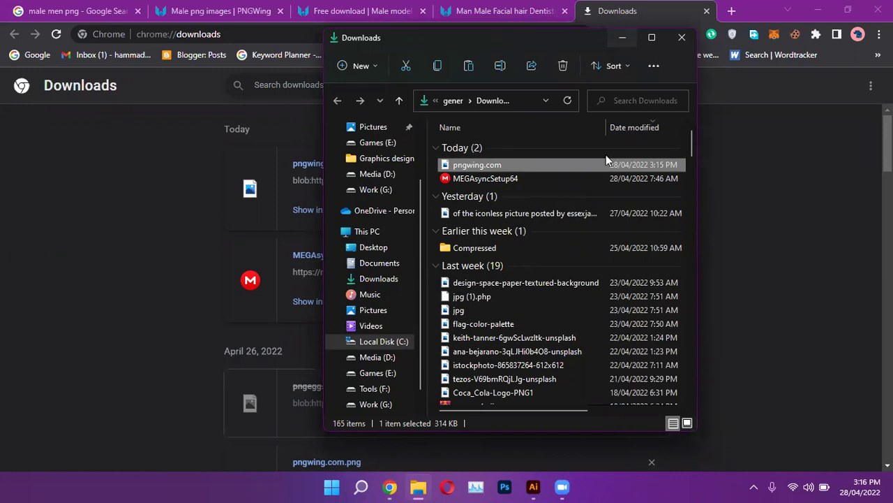
pyautogui.click(622, 37)
pyautogui.click(533, 486)
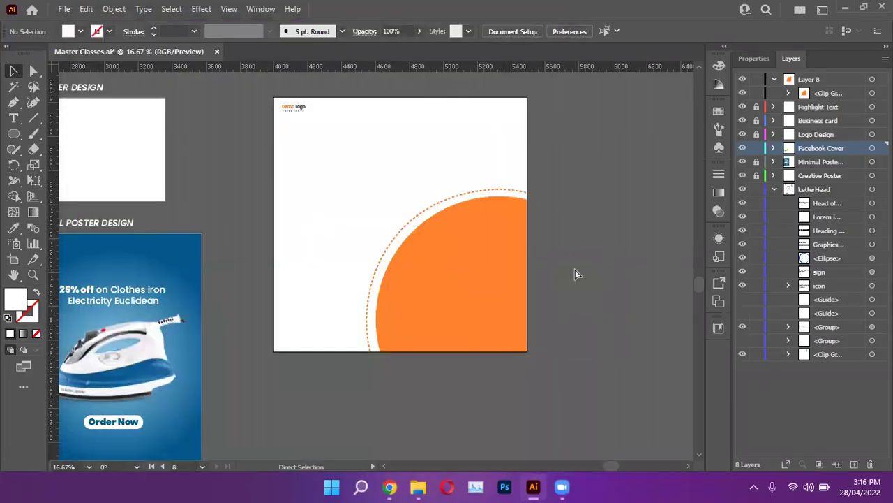
# Place pngwing.com.png on Layer 8 and move the suited man over the orange circle
pyautogui.click(774, 148)
pyautogui.moveTo(820, 107); pyautogui.dragTo(821, 88)
pyautogui.click(538, 384)
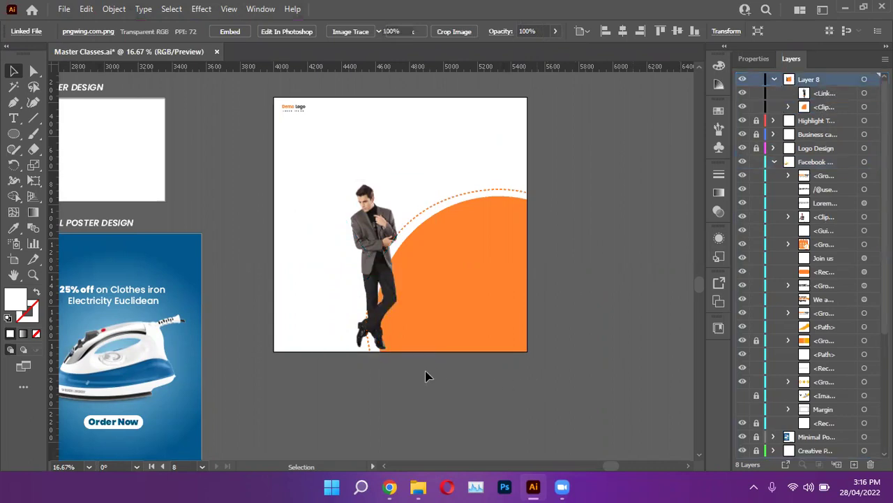
pyautogui.scroll(5, 391, 372)
pyautogui.scroll(-3, 391, 373)
pyautogui.moveTo(351, 222); pyautogui.dragTo(438, 281)
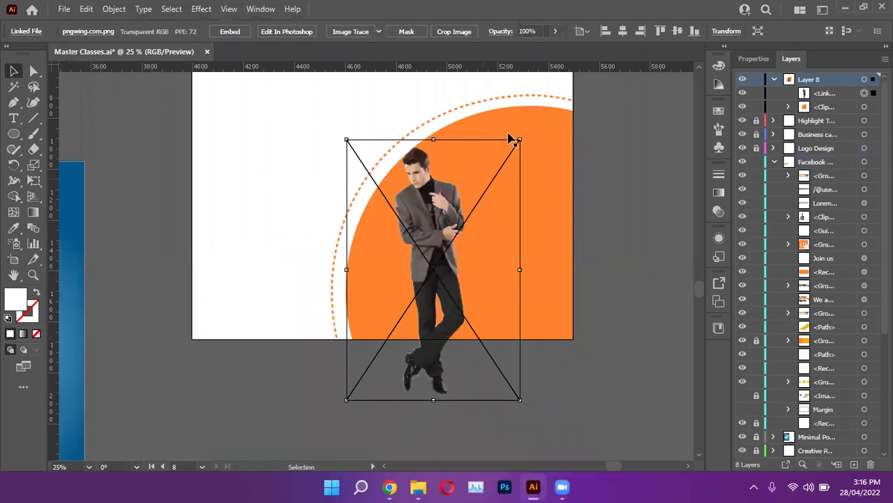
# Enlarge the suited man's image proportionally and position it over the orange circle with his head inside the artboard and his legs below it
pyautogui.moveTo(520, 139); pyautogui.dragTo(662, 60)
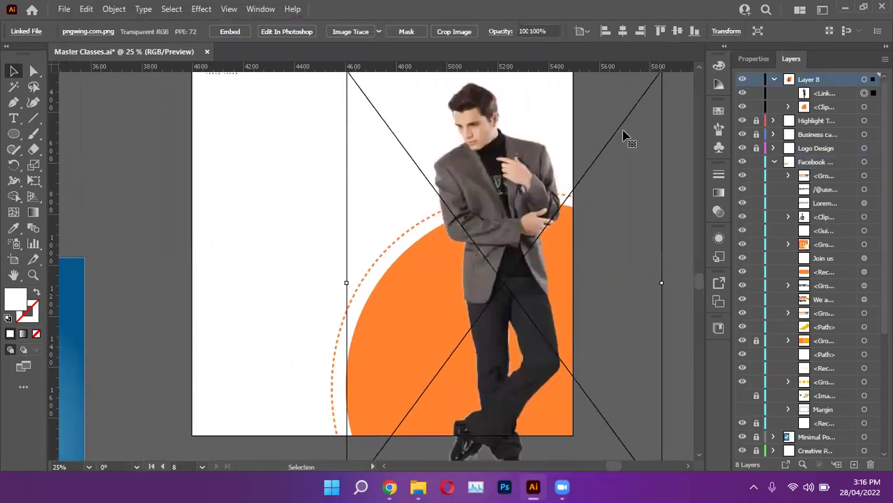
pyautogui.hotkey('ctrl', 'z')
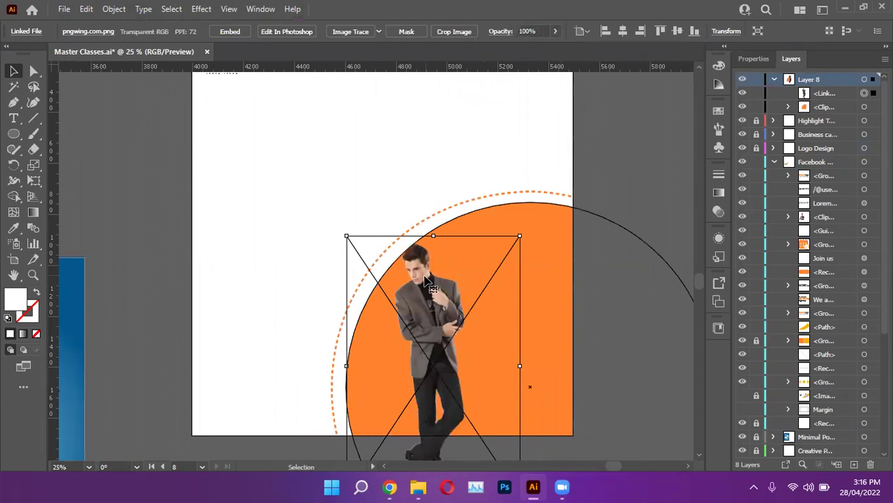
pyautogui.hotkey('ctrl', '-')
pyautogui.moveTo(472, 256); pyautogui.dragTo(588, 81)
pyautogui.moveTo(384, 385); pyautogui.dragTo(315, 382)
pyautogui.moveTo(447, 192); pyautogui.dragTo(429, 251)
pyautogui.scroll(3, 419, 230)
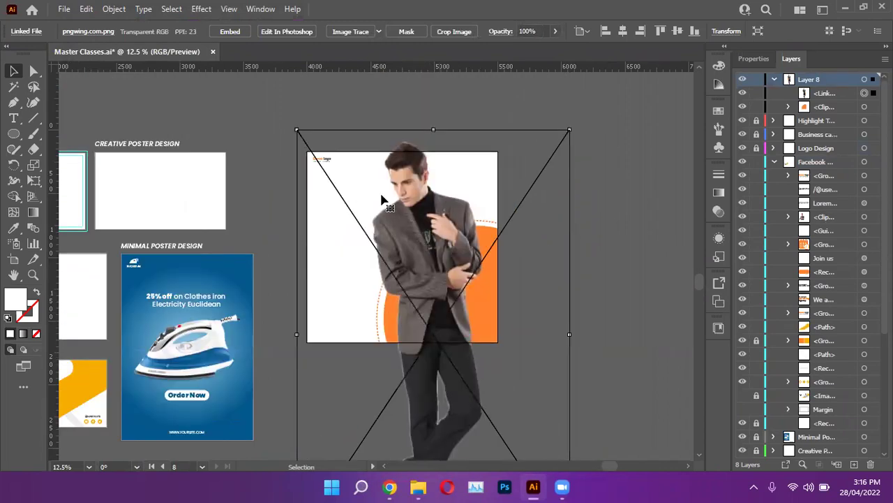
pyautogui.moveTo(331, 172); pyautogui.dragTo(362, 230)
pyautogui.moveTo(468, 322); pyautogui.dragTo(429, 273)
pyautogui.click(575, 265)
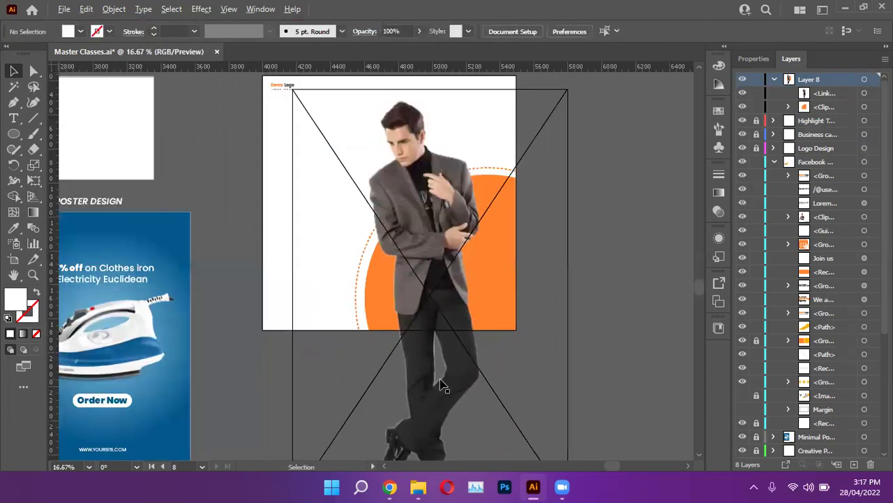
# Move the linked image of the suited man into Layer 8's clip group, directly below its clipping rectangle
pyautogui.scroll(2, 440, 391)
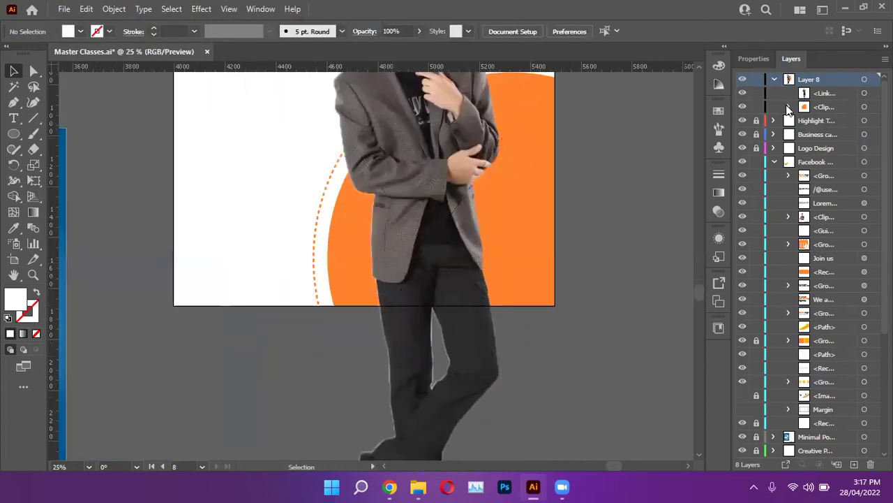
pyautogui.click(788, 107)
pyautogui.moveTo(832, 91); pyautogui.dragTo(829, 127)
pyautogui.scroll(-1, 617, 251)
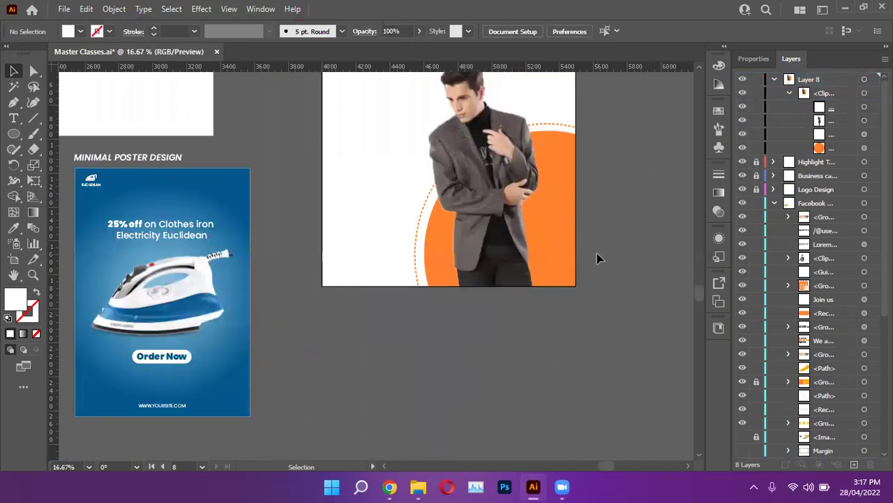
# Isolate the clip group, scale the suited man down slightly, reposition him over the circle and exit isolation
pyautogui.doubleClick(496, 209)
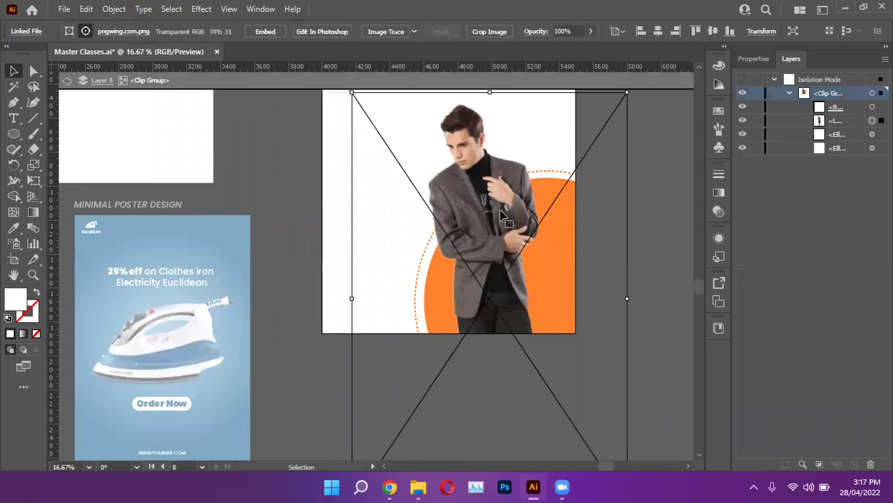
pyautogui.moveTo(626, 93); pyautogui.dragTo(601, 137)
pyautogui.moveTo(507, 254); pyautogui.dragTo(521, 242)
pyautogui.doubleClick(643, 206)
pyautogui.scroll(-2, 644, 205)
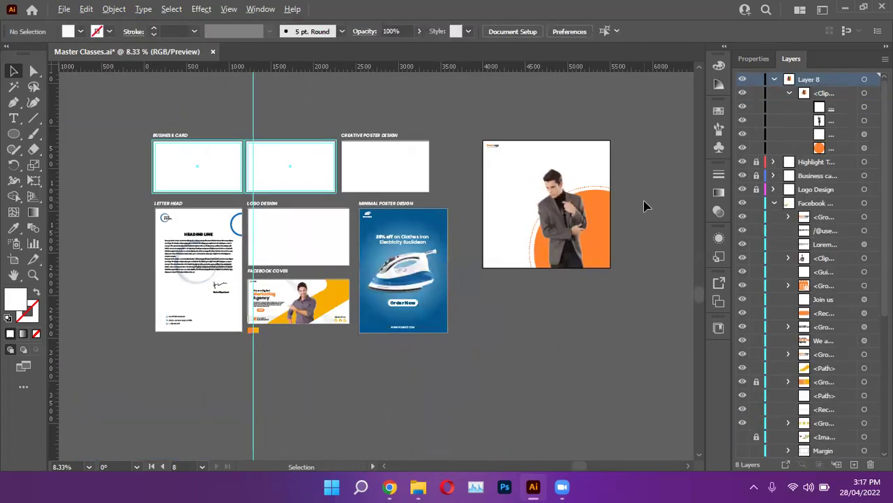
pyautogui.scroll(1, 644, 204)
# Copy the smiling man's image from the Facebook Cover's clip group and exit isolation
pyautogui.doubleClick(143, 363)
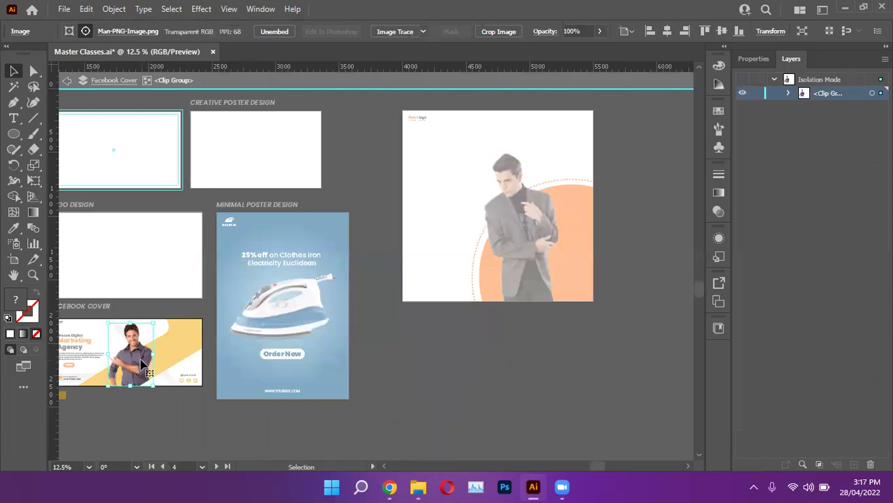
pyautogui.press('ctrl')
pyautogui.doubleClick(507, 319)
# Hide the suited man's image in Layer 8's clip group and clear the selection
pyautogui.click(520, 252)
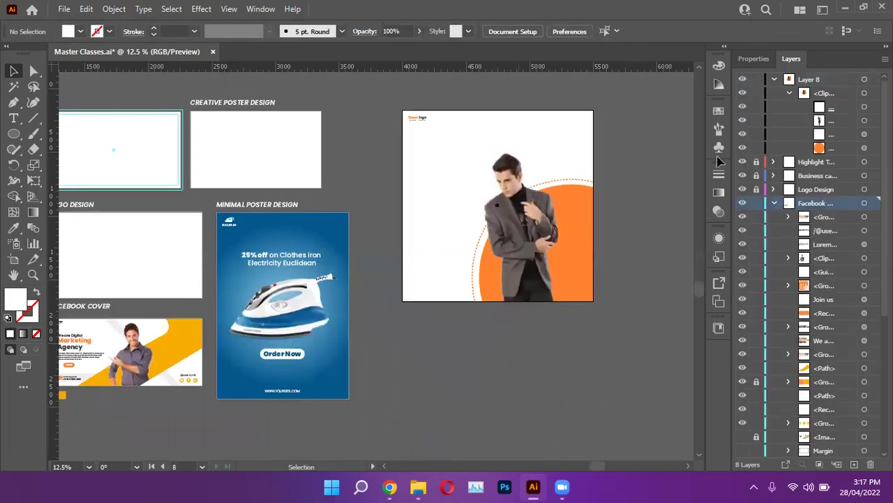
pyautogui.click(742, 120)
pyautogui.click(634, 279)
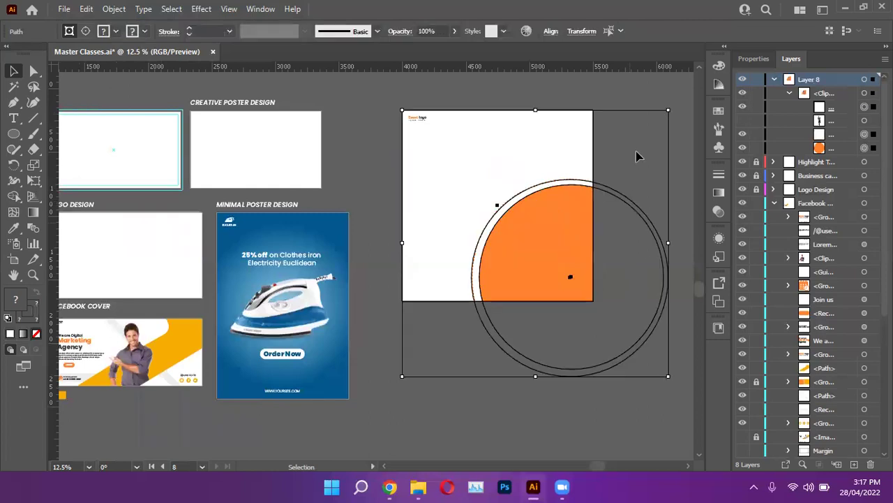
pyautogui.click(688, 123)
# Paste the smiling man into the square design, enlarge him and align him with the artboard's lower edge, overlapping the circle's left side
pyautogui.scroll(1, 610, 219)
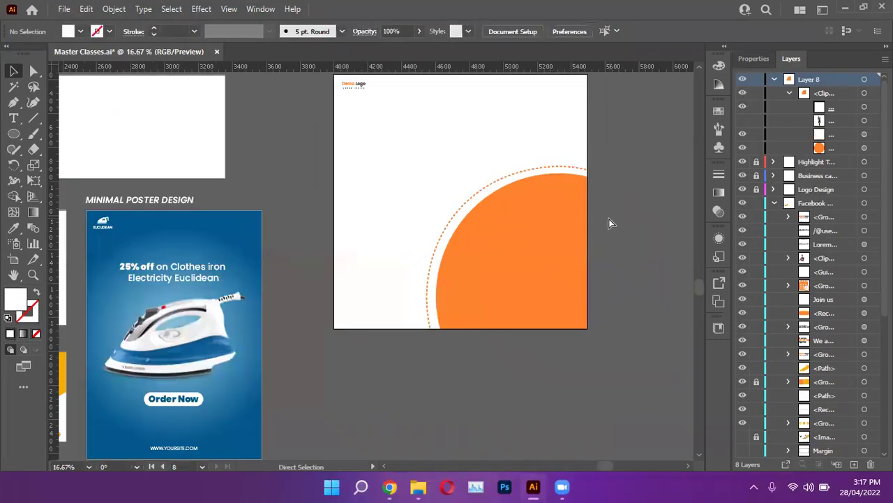
pyautogui.hotkey('ctrl', 'v')
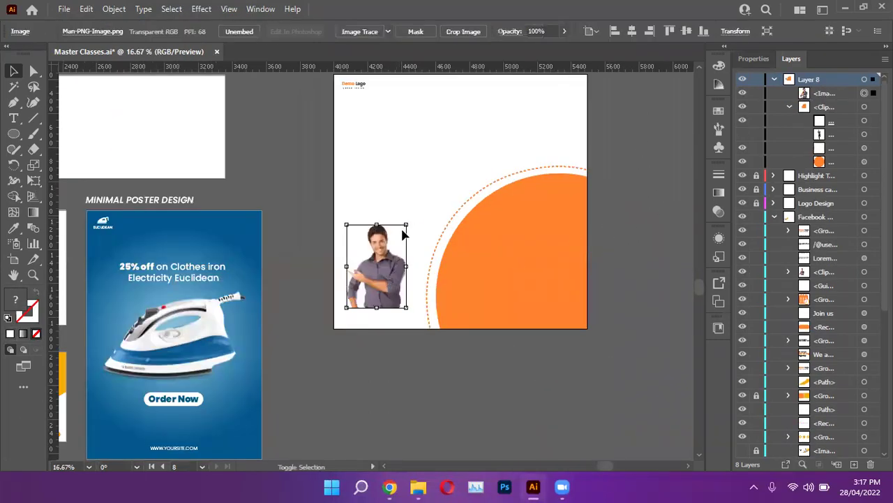
pyautogui.moveTo(407, 224); pyautogui.dragTo(450, 154)
pyautogui.moveTo(417, 264); pyautogui.dragTo(494, 283)
pyautogui.moveTo(522, 181); pyautogui.dragTo(537, 159)
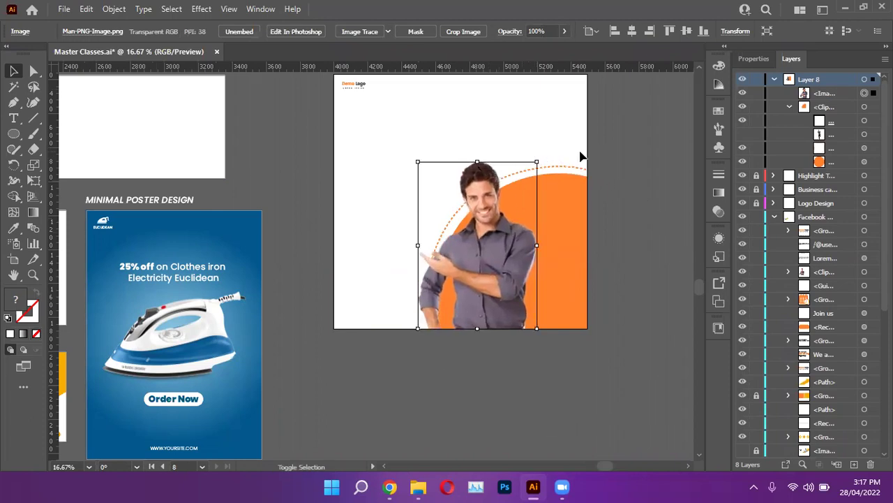
pyautogui.click(626, 165)
pyautogui.scroll(-2, 626, 186)
pyautogui.scroll(1, 626, 186)
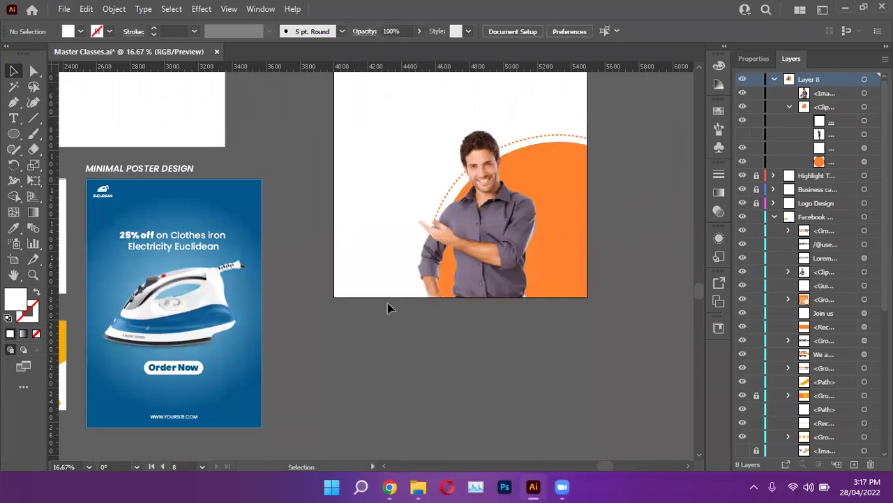
pyautogui.scroll(2, 313, 151)
pyautogui.scroll(1, 351, 152)
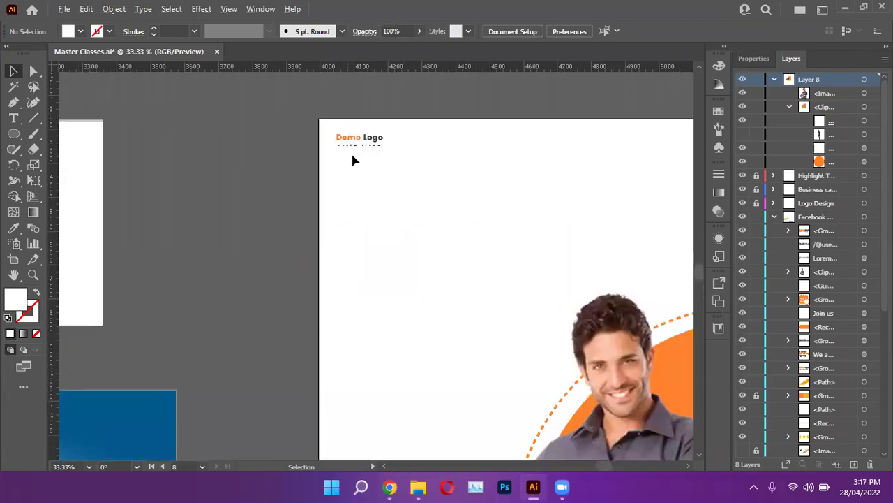
# Enlarge the Demo Logo group in the square design and clear the selection
pyautogui.click(363, 138)
pyautogui.moveTo(388, 151); pyautogui.dragTo(416, 163)
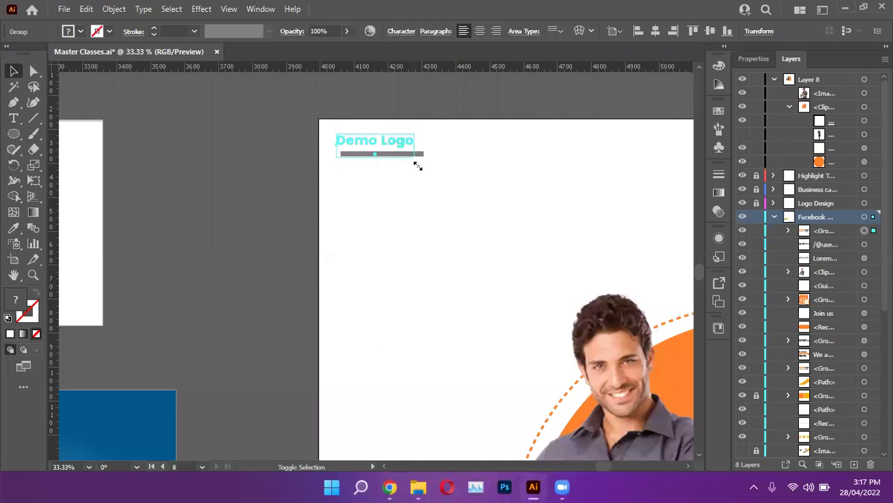
pyautogui.click(260, 165)
# Move the smiling man's image into Layer 8's clip group, directly beneath the clipping path, and clear the selection
pyautogui.scroll(-2, 256, 164)
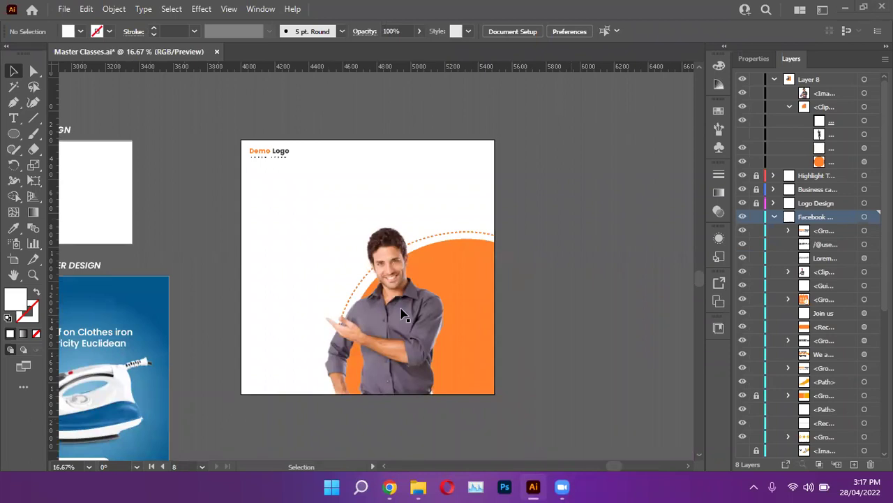
pyautogui.scroll(-2, 549, 259)
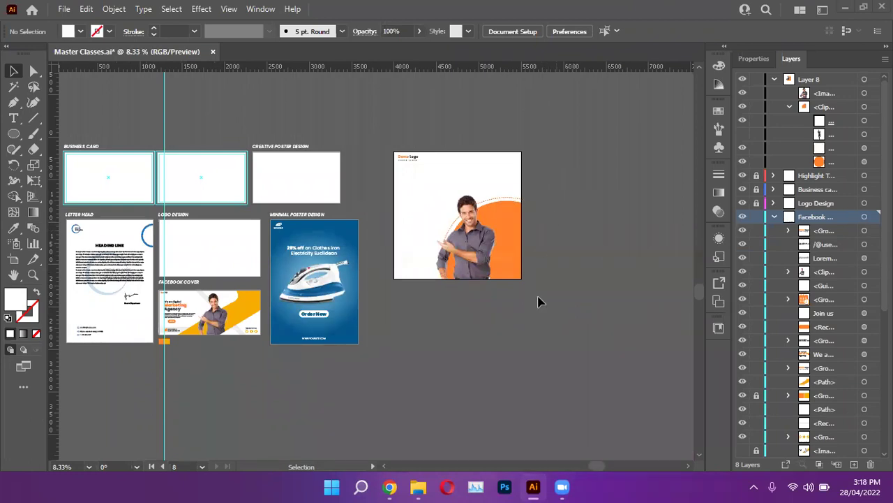
pyautogui.scroll(3, 475, 247)
pyautogui.moveTo(451, 244)
pyautogui.mouseDown()
pyautogui.moveTo(461, 242)
pyautogui.moveTo(453, 245)
pyautogui.mouseUp()
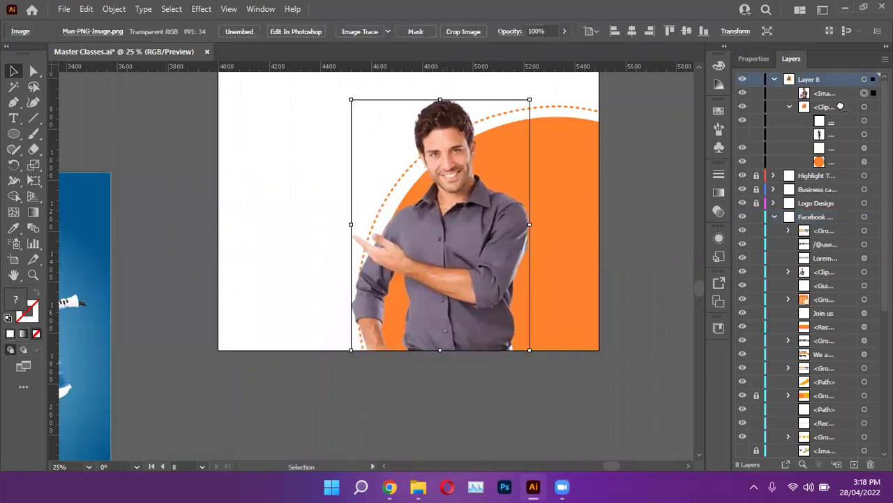
pyautogui.moveTo(841, 127); pyautogui.dragTo(830, 143)
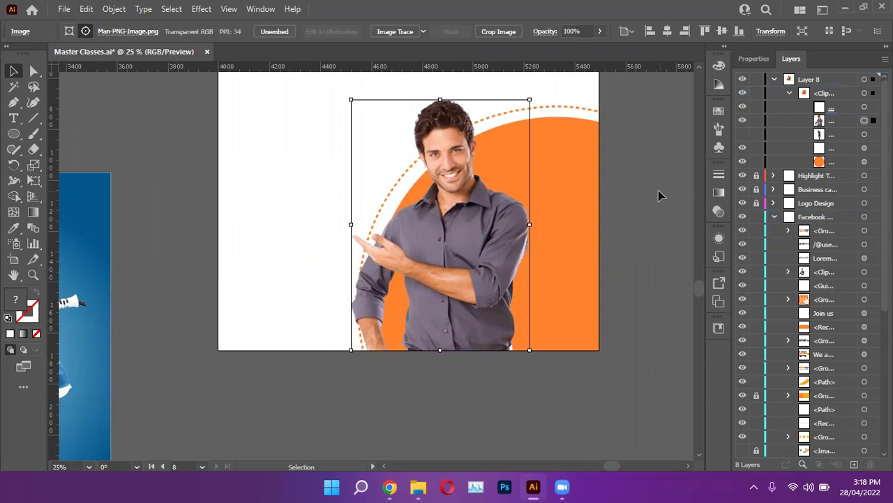
pyautogui.click(647, 197)
pyautogui.scroll(3, 336, 237)
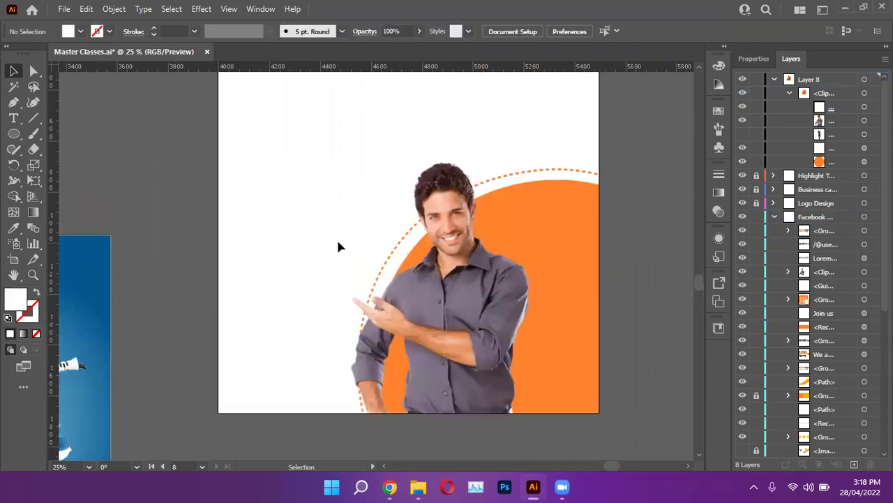
# Copy the "We are Digital Marketing Agency" heading and its Lorem ipsum paragraph from the Facebook Cover
pyautogui.hotkey('ctrl', '-')
pyautogui.hotkey('ctrl', '-')
pyautogui.scroll(-1, 337, 229)
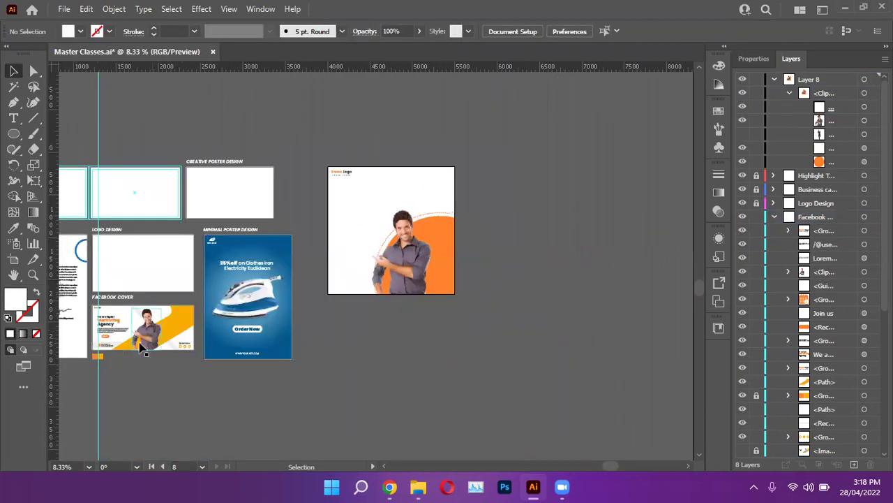
pyautogui.scroll(3, 152, 315)
pyautogui.scroll(1, 155, 324)
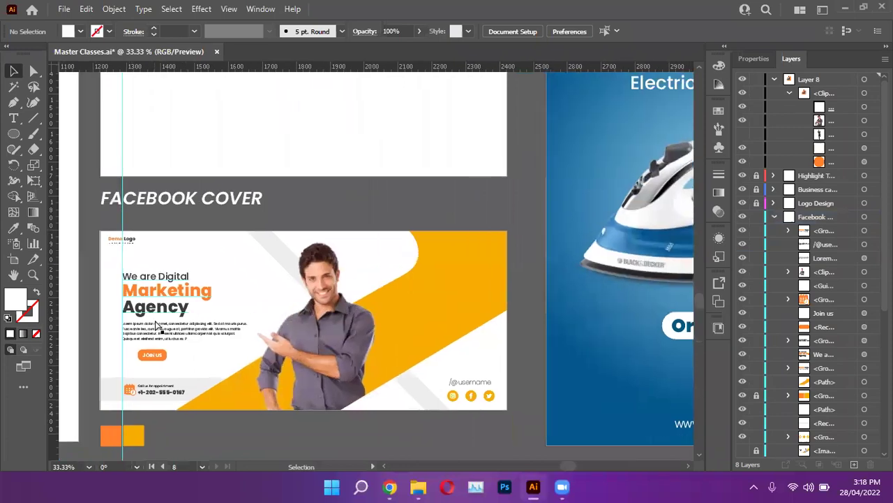
pyautogui.hscroll(-2, 166, 313)
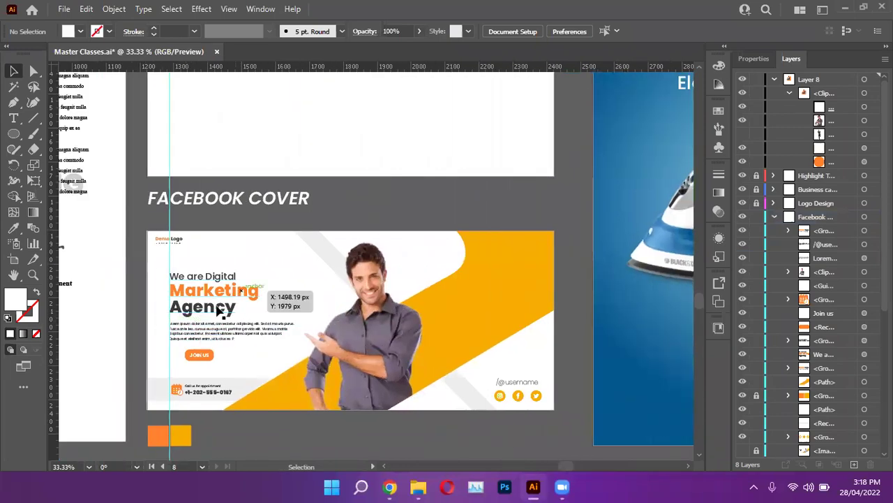
pyautogui.scroll(2, 213, 314)
pyautogui.click(217, 277)
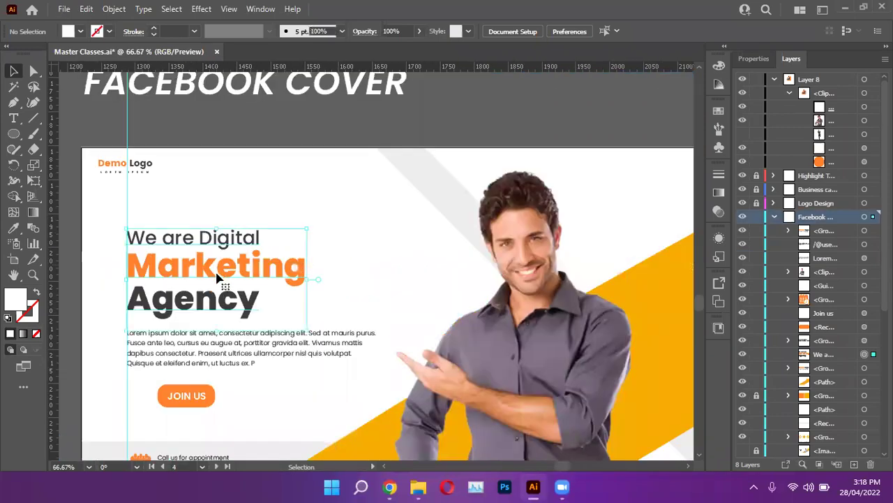
pyautogui.click(218, 356)
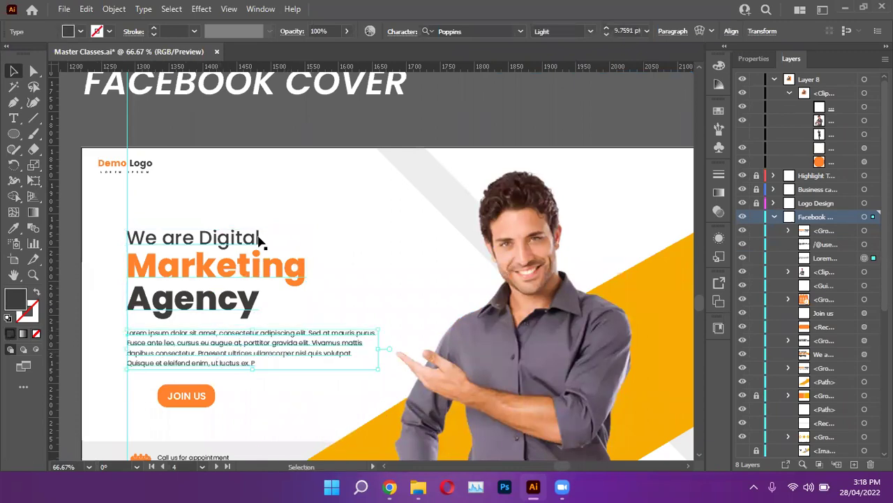
pyautogui.moveTo(314, 230); pyautogui.dragTo(212, 357)
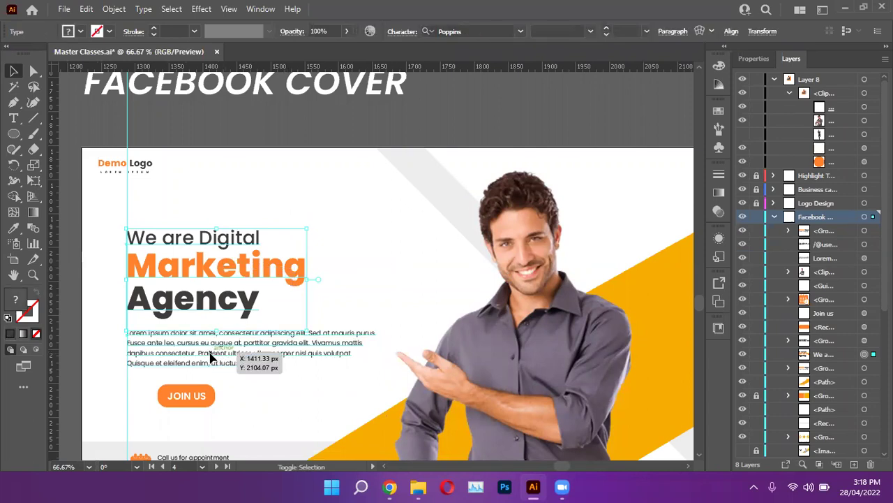
pyautogui.press('ctrl')
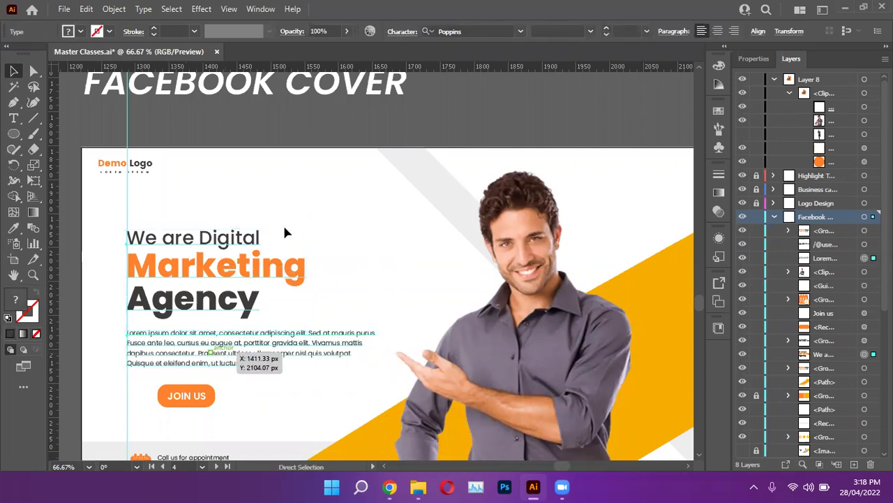
# Paste the heading and paragraph into the square design and place them below the Demo Logo
pyautogui.scroll(-4, 356, 190)
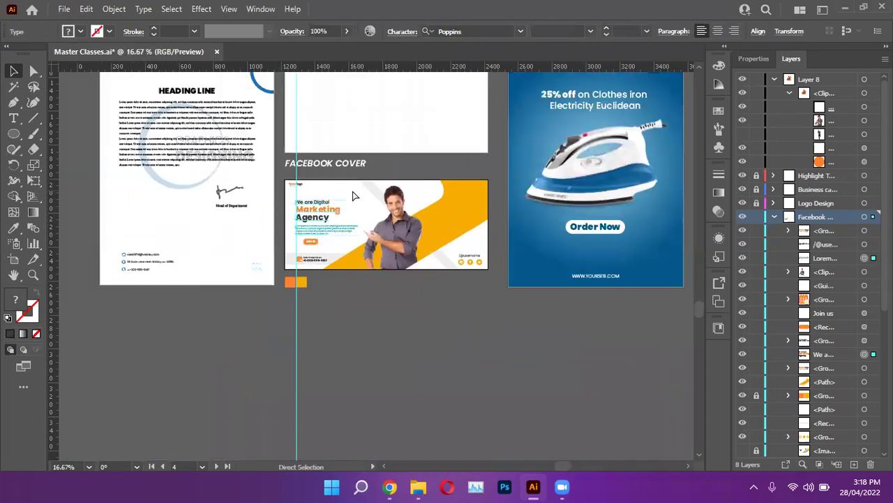
pyautogui.hscroll(6, 352, 194)
pyautogui.scroll(3, 519, 139)
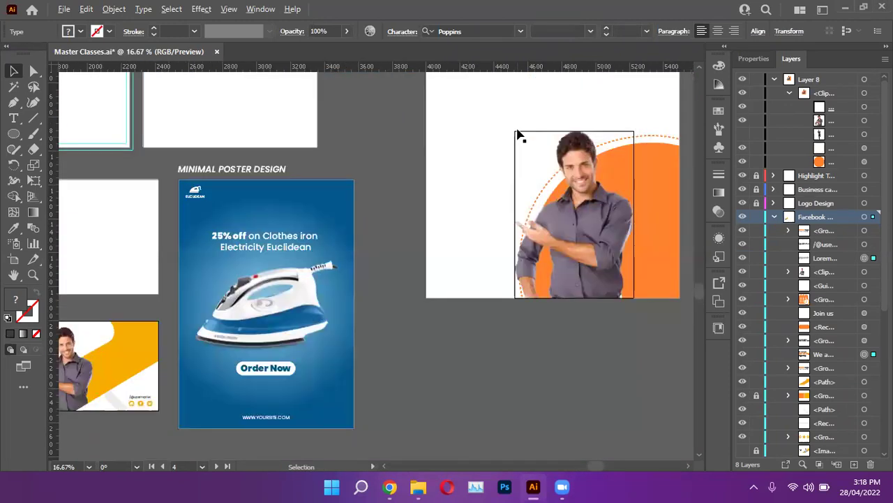
pyautogui.scroll(1, 517, 133)
pyautogui.scroll(3, 493, 163)
pyautogui.press('ctrl')
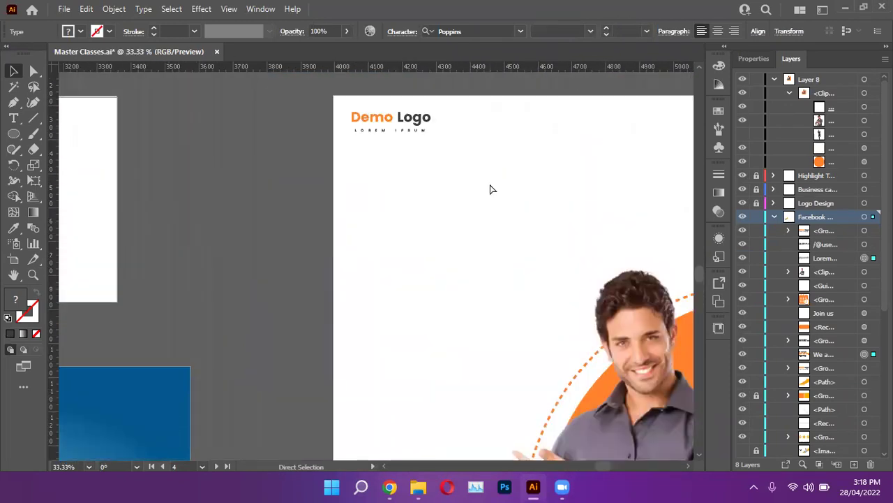
pyautogui.hotkey('ctrl', 'v')
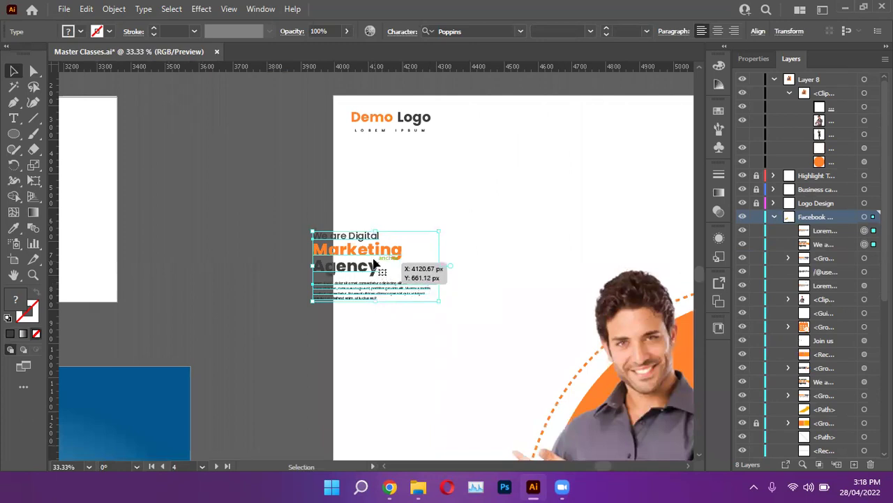
pyautogui.moveTo(431, 246); pyautogui.dragTo(510, 231)
pyautogui.hscroll(2, 414, 270)
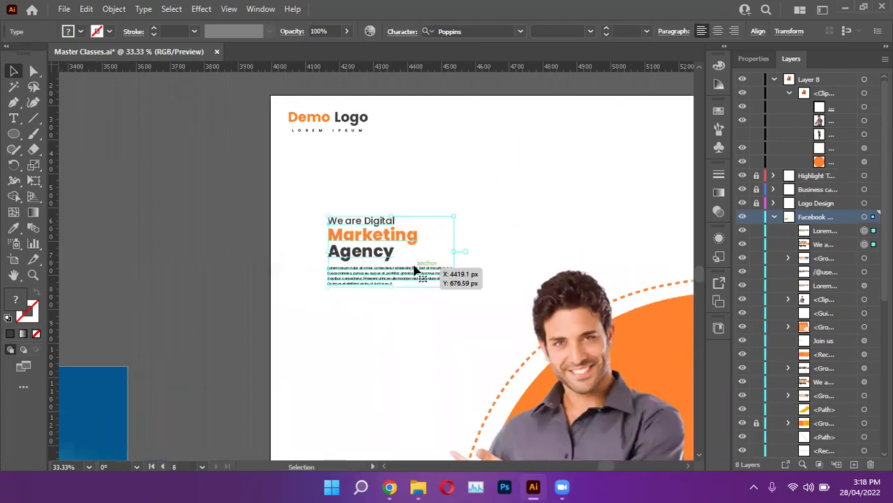
# Scale the pasted heading and paragraph up to about twice their size and reposition them between the logo and the man
pyautogui.scroll(-2, 411, 266)
pyautogui.scroll(1, 419, 319)
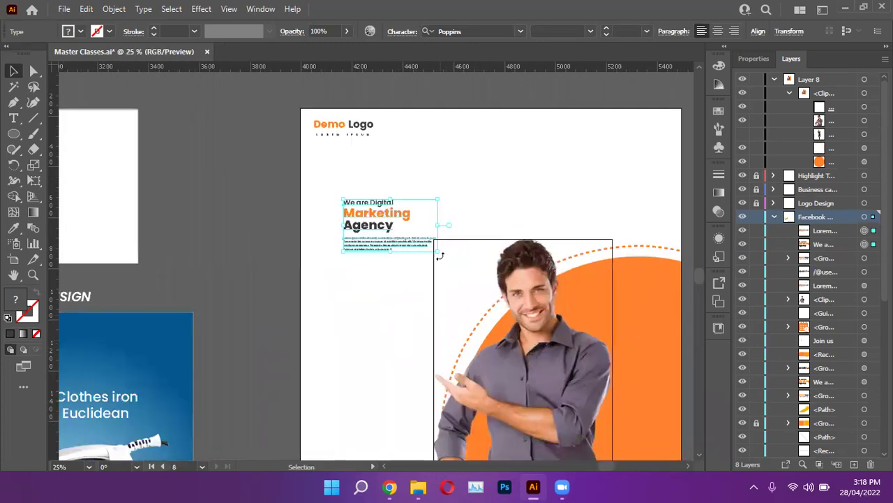
pyautogui.moveTo(453, 273); pyautogui.dragTo(513, 342)
pyautogui.moveTo(389, 259); pyautogui.dragTo(422, 265)
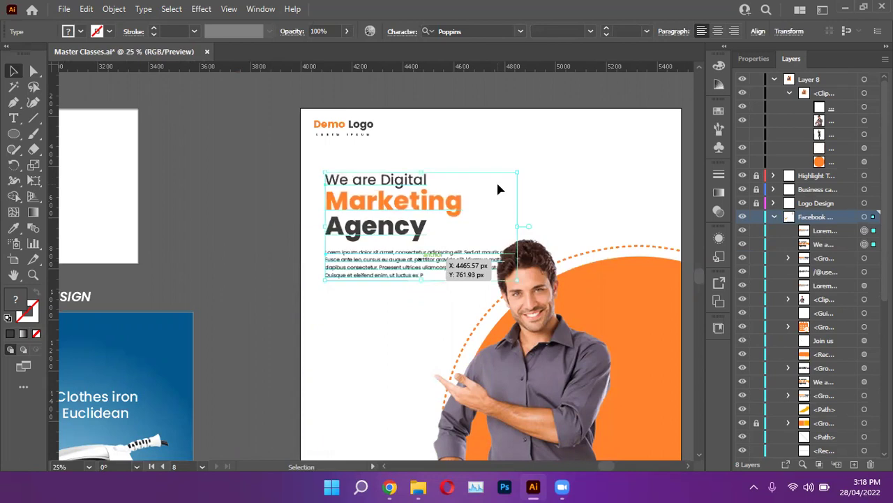
# Try to narrow the Lorem ipsum paragraph from its right side, and undo the change
pyautogui.click(444, 319)
pyautogui.scroll(2, 444, 315)
pyautogui.click(412, 221)
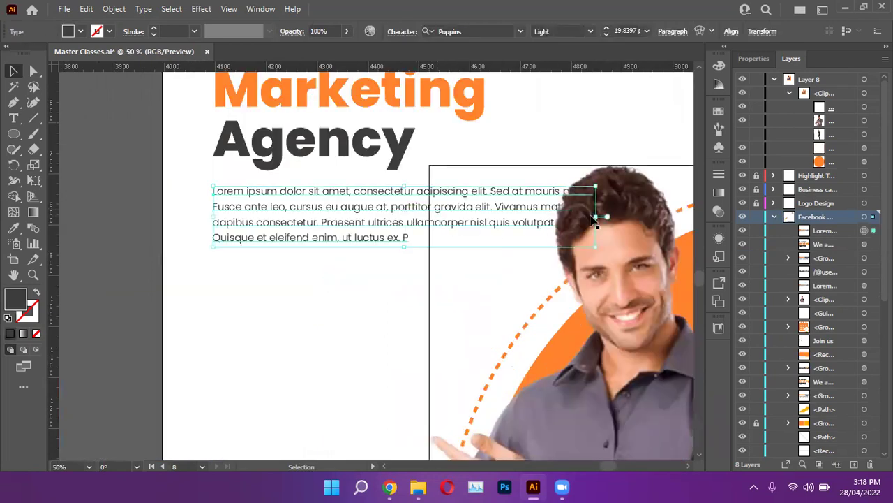
pyautogui.moveTo(596, 217); pyautogui.dragTo(522, 218)
pyautogui.press('ctrl')
pyautogui.hotkey('ctrl', 'z')
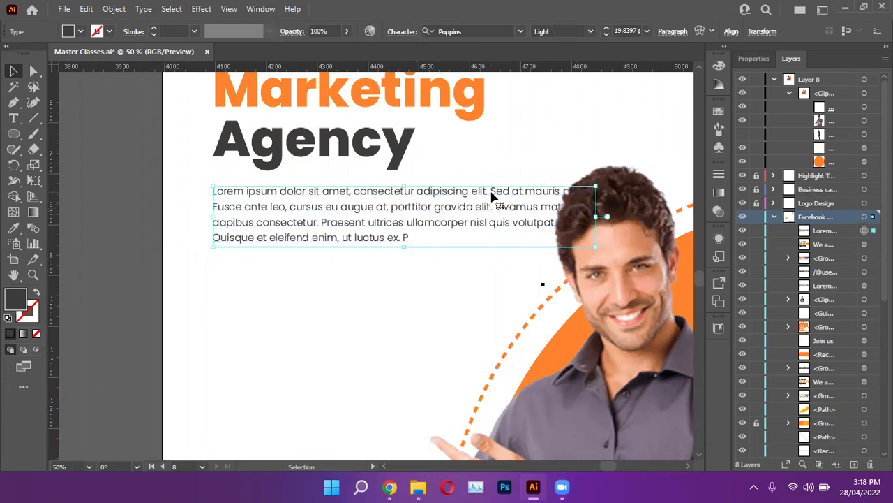
pyautogui.doubleClick(492, 197)
pyautogui.doubleClick(283, 208)
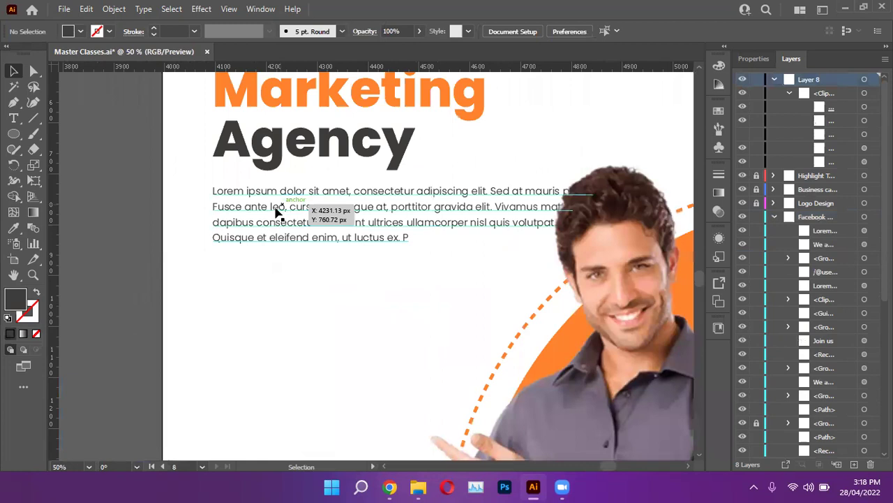
pyautogui.click(283, 208)
pyautogui.doubleClick(492, 197)
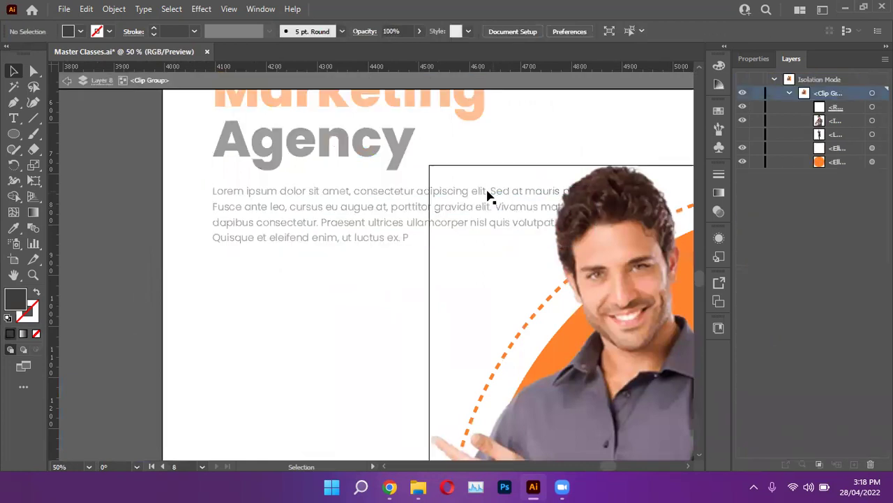
pyautogui.doubleClick(350, 204)
# Break the paragraph's first line after "adipiscing elit." and join "Sed at mauris purus." with "Fusce ante leo" on one line
pyautogui.click(342, 198)
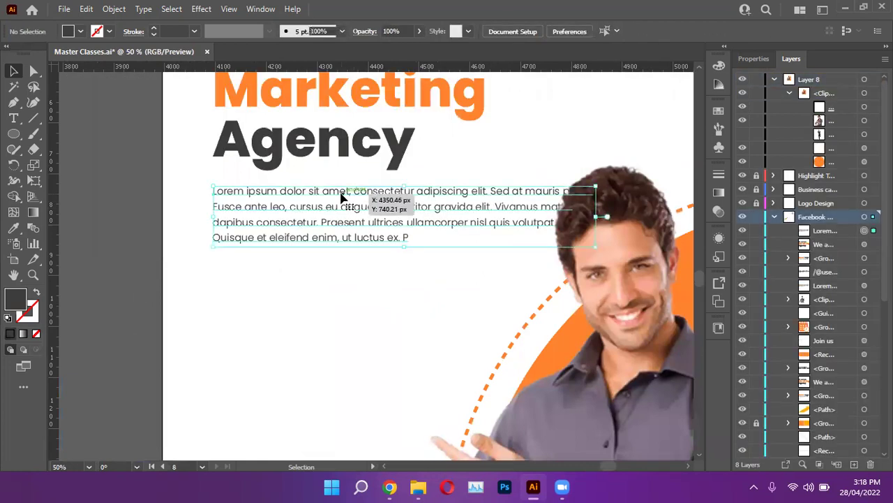
pyautogui.doubleClick(410, 192)
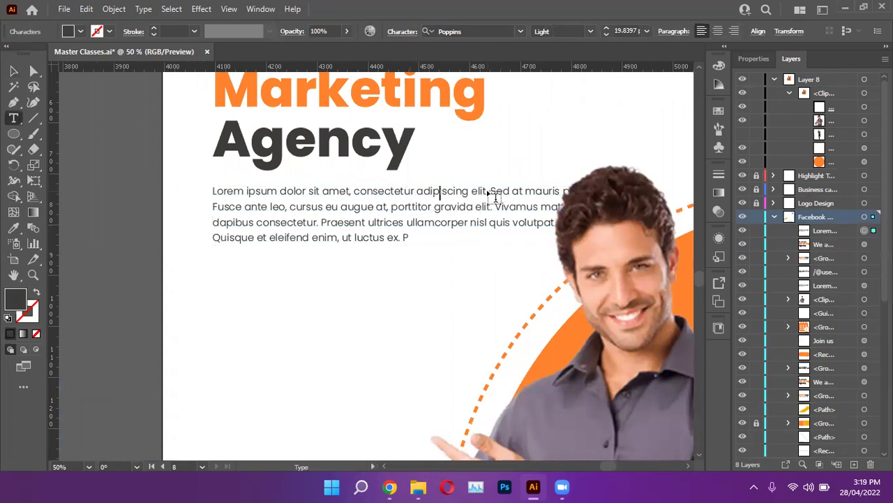
pyautogui.press('Right')
pyautogui.press('Right')
pyautogui.press('Right')
pyautogui.press('Right')
pyautogui.press('Return')
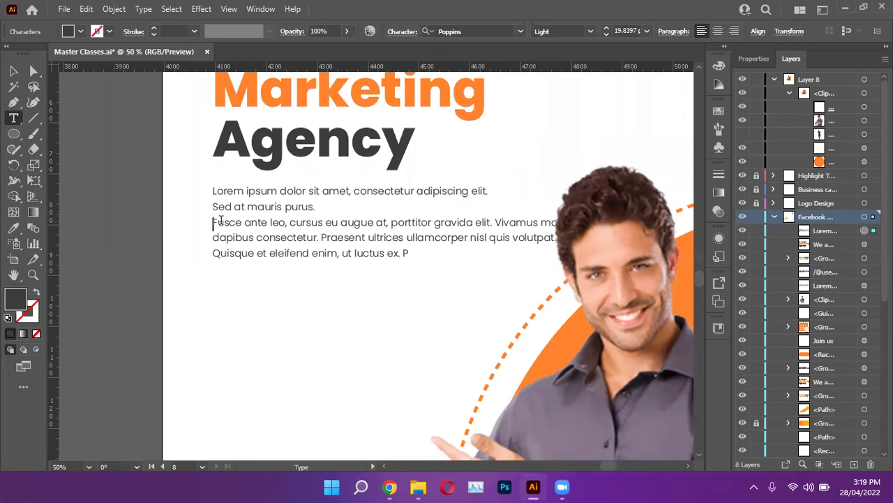
pyautogui.press('BackSpace')
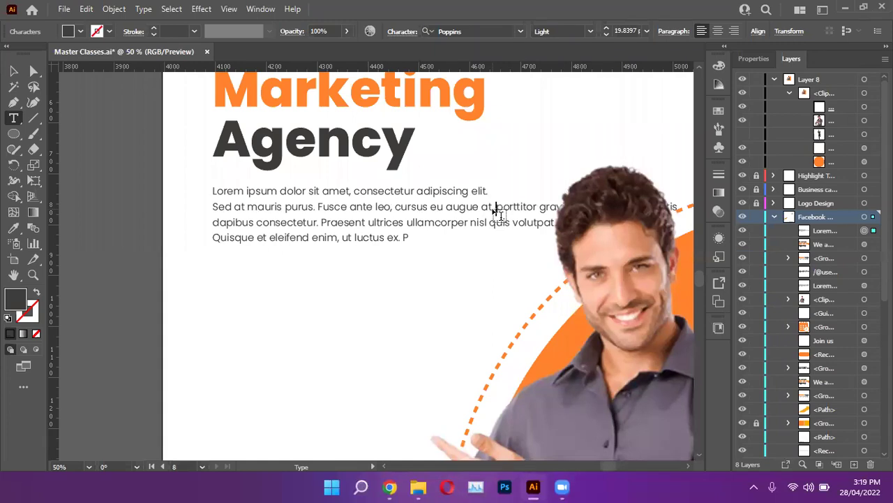
# Break the paragraph after "augue at," and "dapibus consectetur.", joining "Vivamus mattis" with "dapibus", and finish editing the text
pyautogui.press('Return')
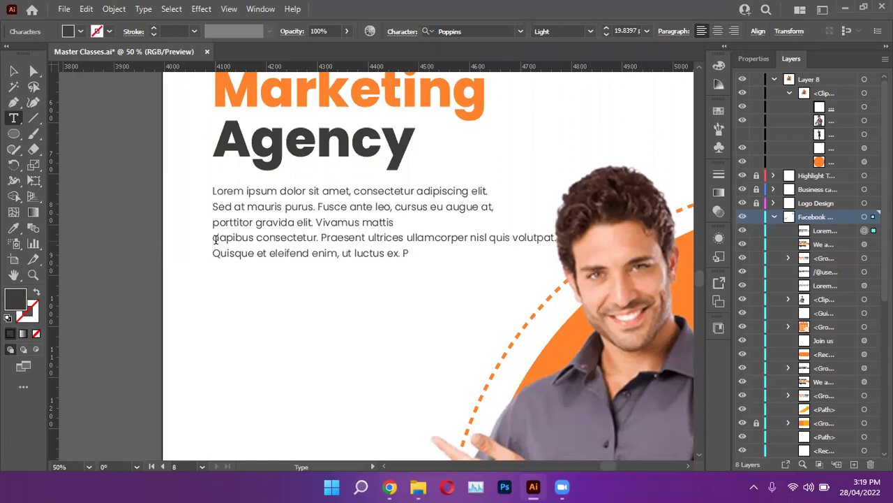
pyautogui.press('BackSpace')
pyautogui.click(504, 222)
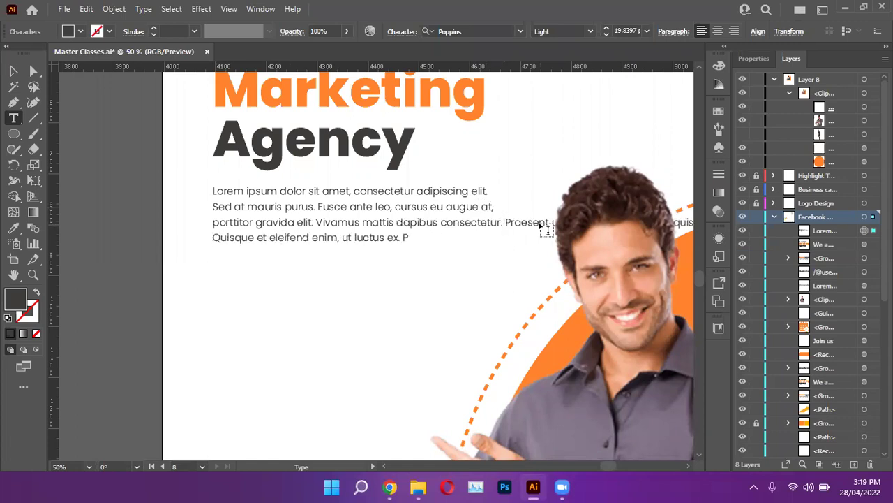
pyautogui.press('Return')
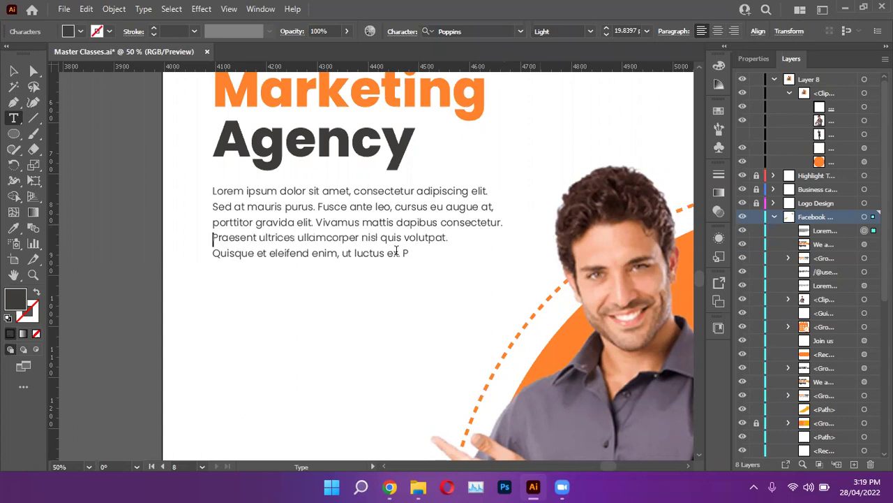
pyautogui.press('Escape')
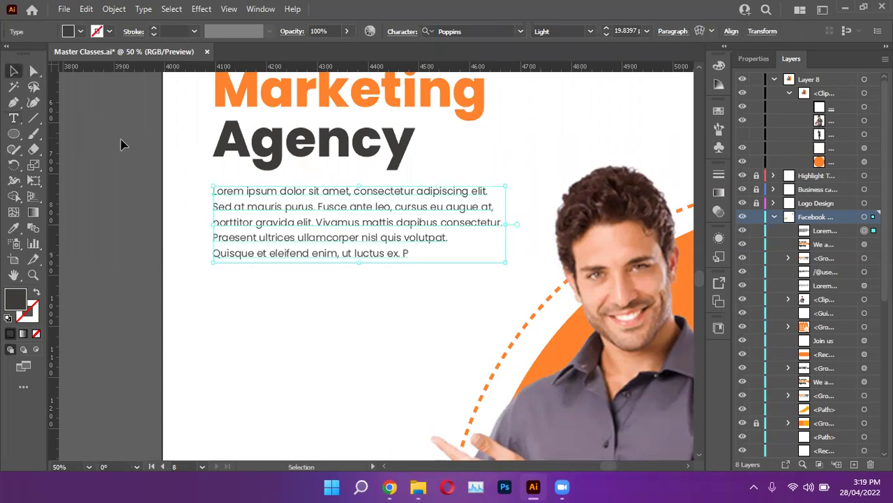
pyautogui.click(133, 143)
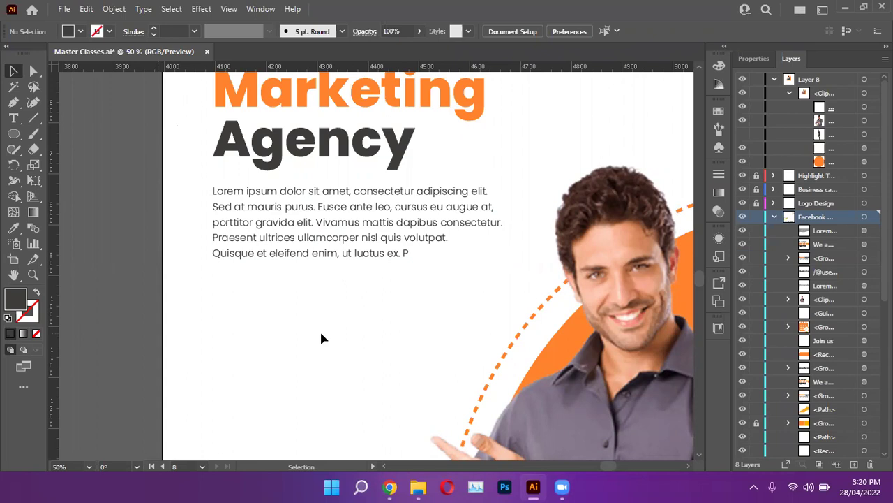
# Nudge the man's image about 70 px to the right inside the clip group, and leave isolation mode
pyautogui.scroll(-3, 326, 334)
pyautogui.scroll(-6, 326, 334)
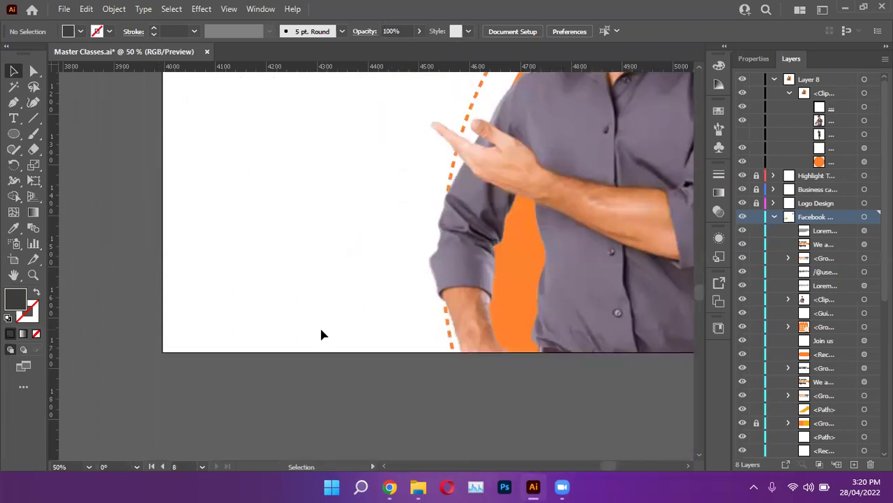
pyautogui.doubleClick(466, 253)
pyautogui.click(465, 252)
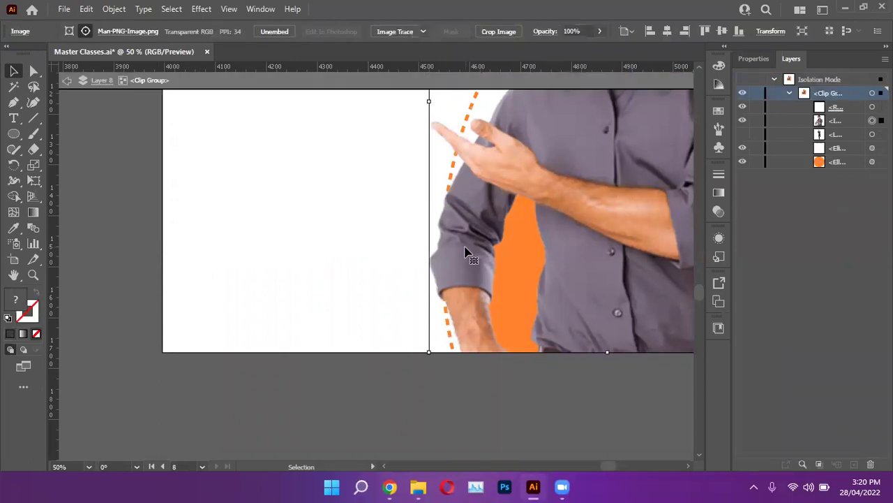
pyautogui.press('Right')
pyautogui.press('Right')
pyautogui.press('Right')
pyautogui.press('Right')
pyautogui.press('Right')
pyautogui.press('Right')
pyautogui.press('Right')
pyautogui.press('Right')
pyautogui.press('Right')
pyautogui.press('Right')
pyautogui.press('Right')
pyautogui.press('Right')
pyautogui.press('Right')
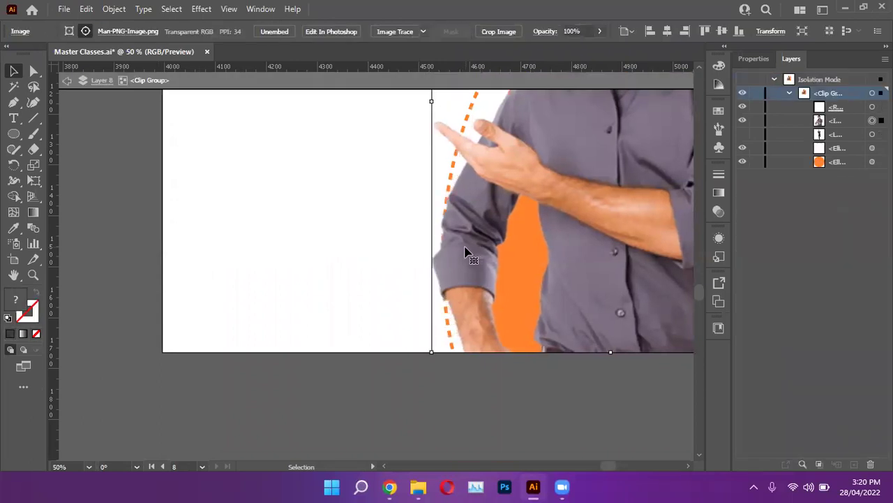
pyautogui.press('Right')
pyautogui.press('Right')
pyautogui.press('Right')
pyautogui.press('Right')
pyautogui.press('Right')
pyautogui.press('Right')
pyautogui.press('Right')
pyautogui.press('Right')
pyautogui.press('Right')
pyautogui.press('Right')
pyautogui.press('Right')
pyautogui.press('Right')
pyautogui.press('Right')
pyautogui.press('Right')
pyautogui.press('Right')
pyautogui.press('Right')
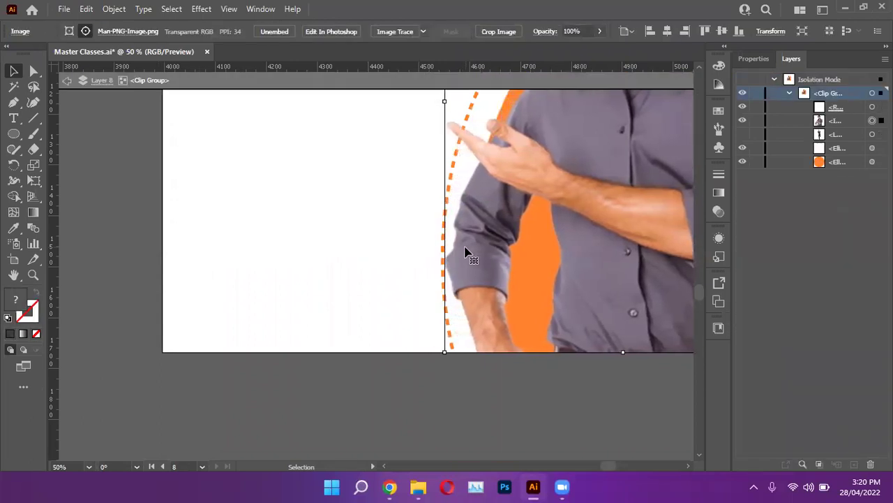
pyautogui.press('Right')
pyautogui.press('Right')
pyautogui.press('Right')
pyautogui.press('Right')
pyautogui.press('Right')
pyautogui.press('Right')
pyautogui.press('Right')
pyautogui.press('Right')
pyautogui.press('Right')
pyautogui.press('Right')
pyautogui.press('Right')
pyautogui.press('Right')
pyautogui.press('Right')
pyautogui.press('Right')
pyautogui.press('Right')
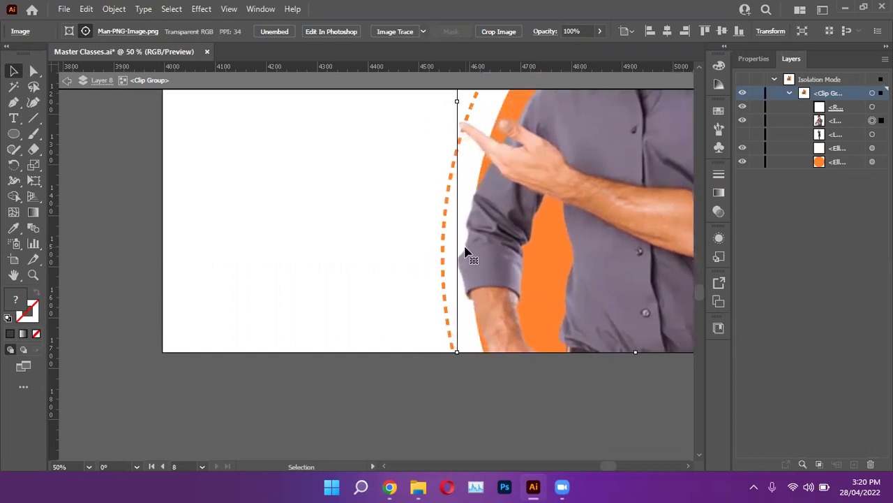
pyautogui.press('Right')
pyautogui.press('Right')
pyautogui.press('Right')
pyautogui.press('Right')
pyautogui.press('Right')
pyautogui.press('Right')
pyautogui.press('Right')
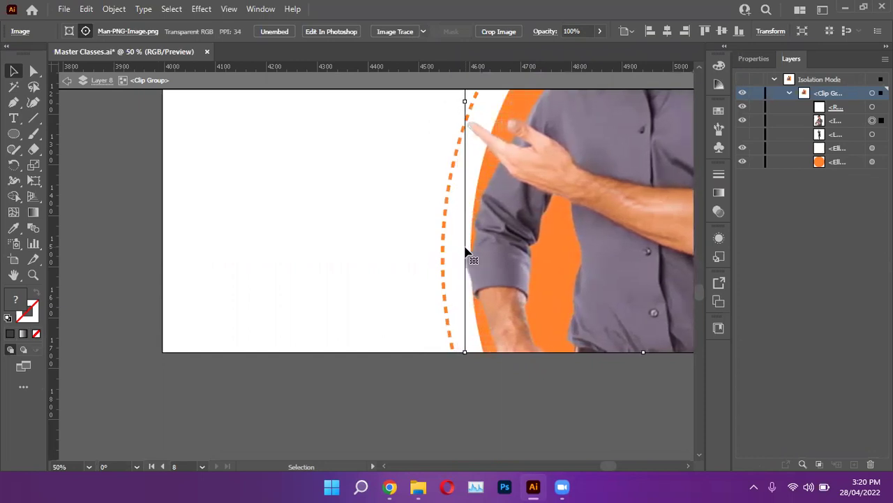
pyautogui.press('Escape')
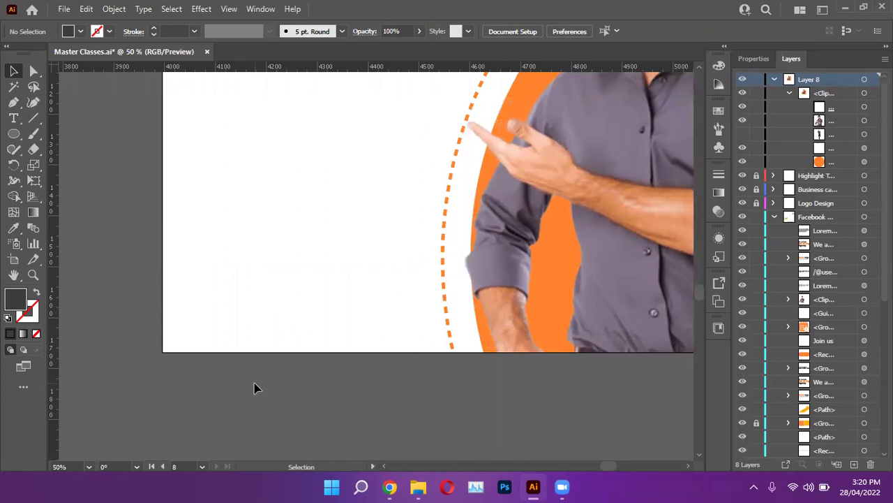
# Recolor the large orange circle with the yellow sampled from the diagonal shape on the Facebook cover artboard
pyautogui.scroll(-3, 254, 388)
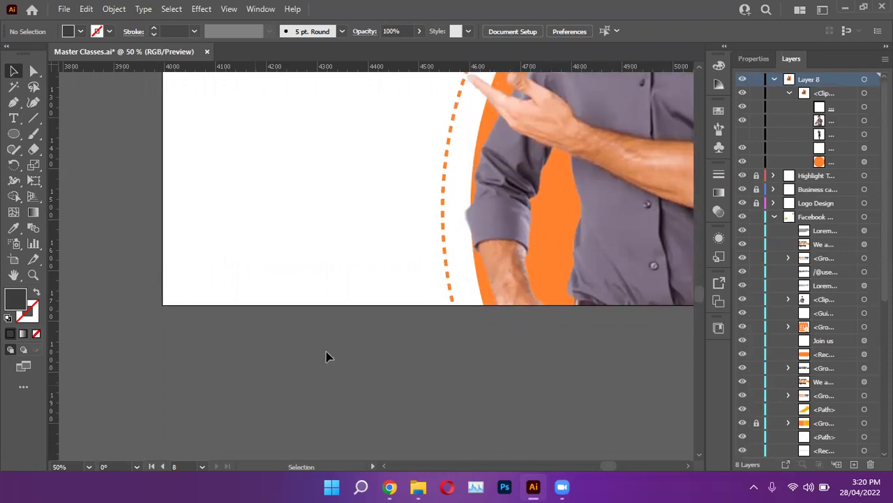
pyautogui.scroll(-3, 326, 340)
pyautogui.scroll(1, 500, 201)
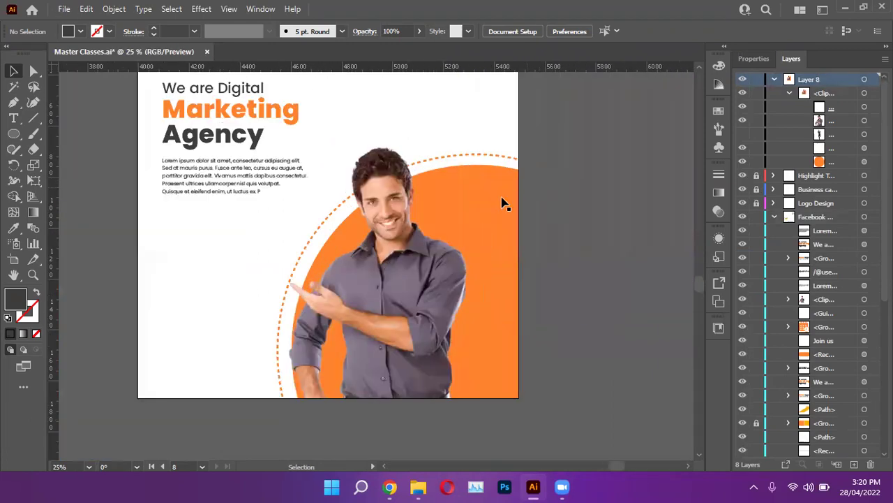
pyautogui.doubleClick(502, 203)
pyautogui.click(502, 203)
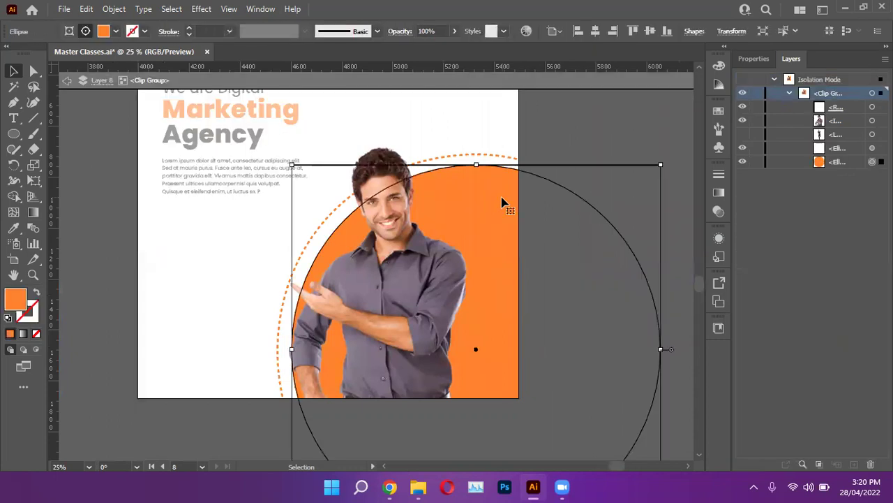
pyautogui.click(498, 155)
pyautogui.click(503, 203)
pyautogui.scroll(-3, 545, 268)
pyautogui.scroll(4, 231, 381)
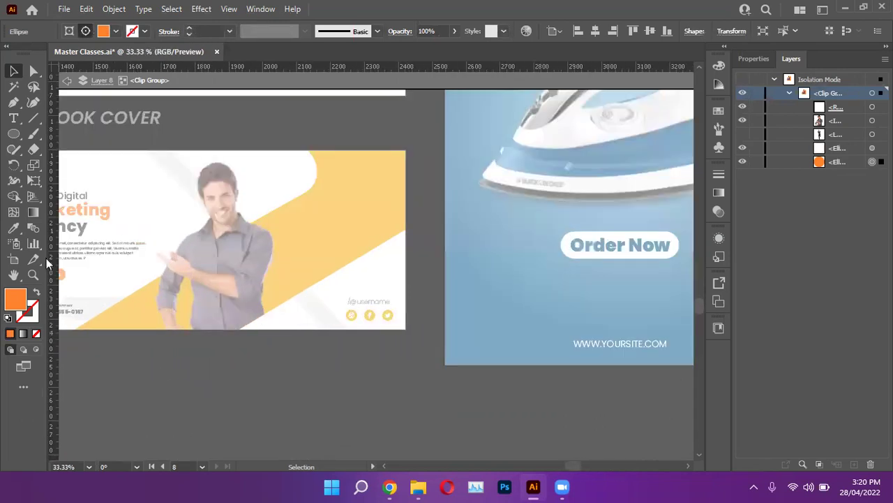
pyautogui.click(13, 227)
pyautogui.click(282, 210)
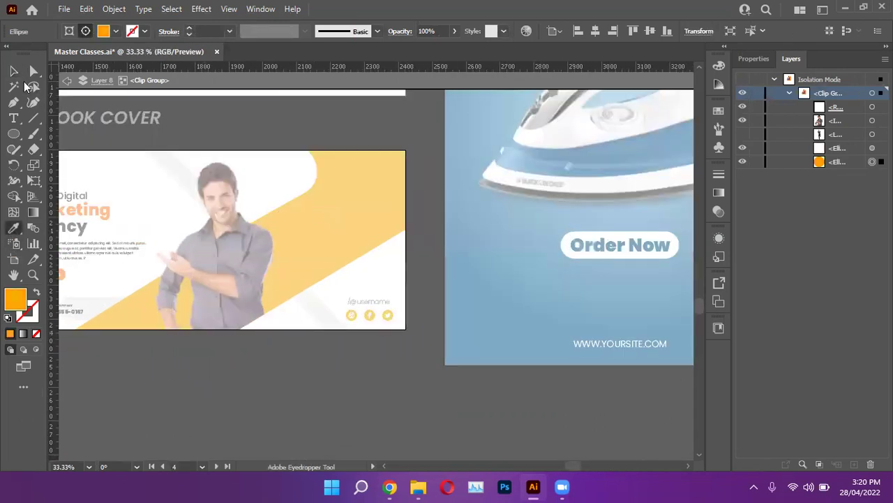
pyautogui.click(14, 70)
# Copy the hex code F7AC01 from the fill of the large circle behind the man
pyautogui.scroll(-3, 254, 335)
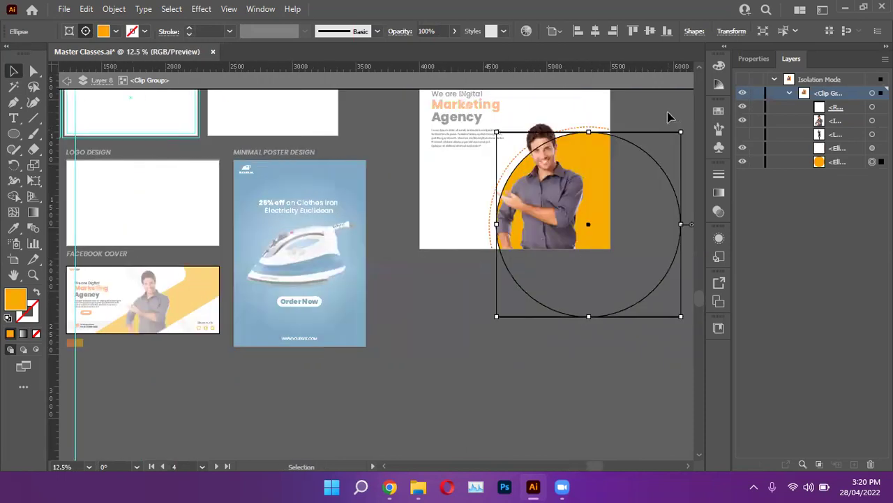
pyautogui.click(668, 117)
pyautogui.scroll(4, 592, 144)
pyautogui.click(492, 152)
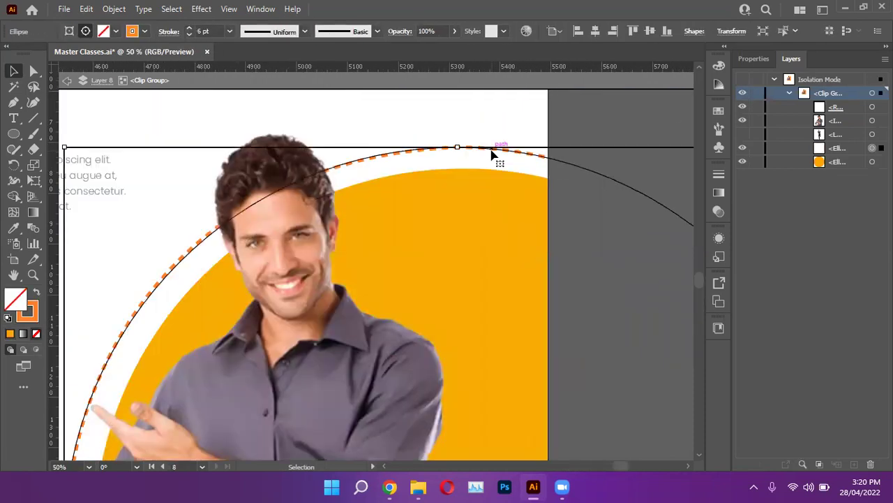
pyautogui.scroll(-3, 492, 153)
pyautogui.scroll(4, 515, 239)
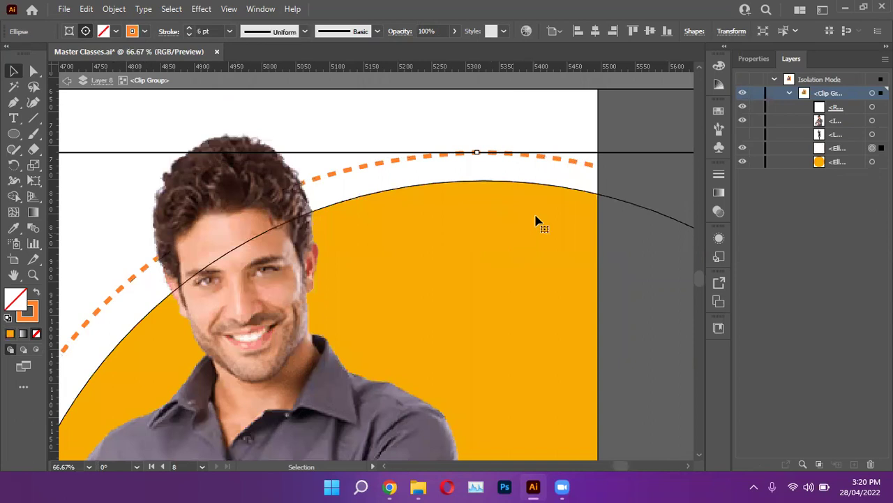
pyautogui.click(536, 217)
pyautogui.click(753, 58)
pyautogui.click(742, 203)
pyautogui.click(681, 228)
pyautogui.hotkey('ctrl', 'c')
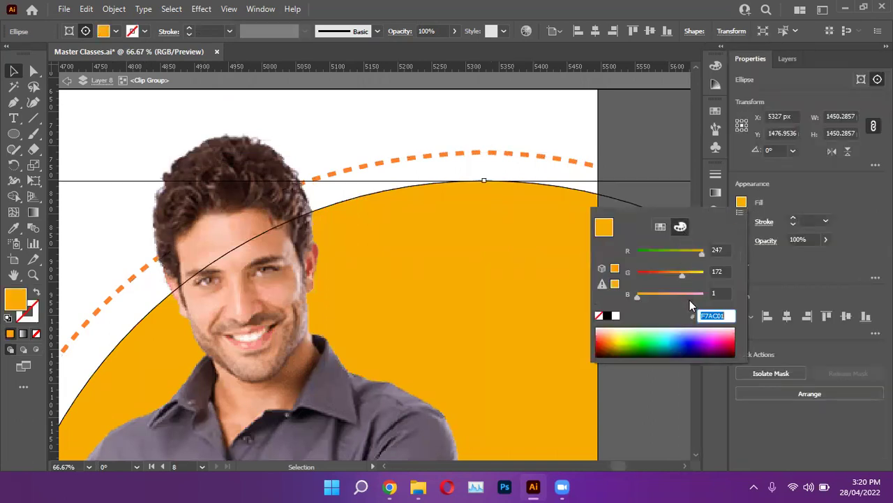
pyautogui.moveTo(727, 314); pyautogui.dragTo(699, 315)
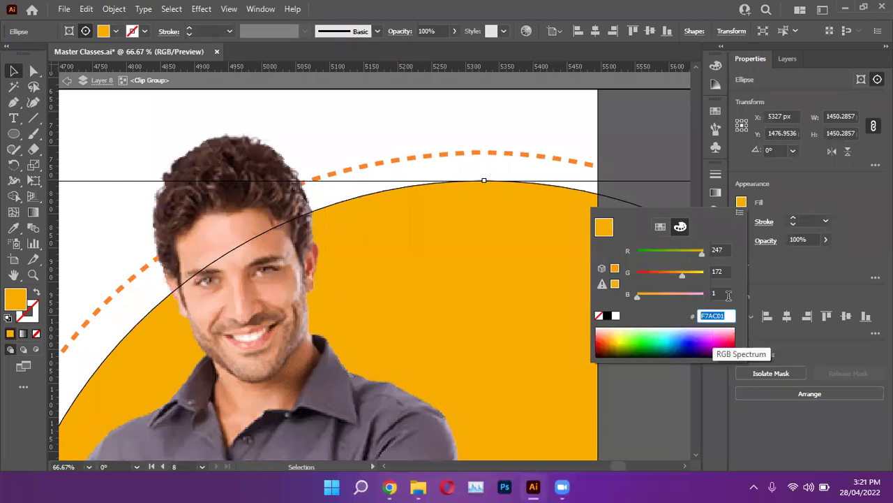
pyautogui.click(707, 185)
# Set the dashed ring's stroke color to the copied hex code F7AC01
pyautogui.click(496, 155)
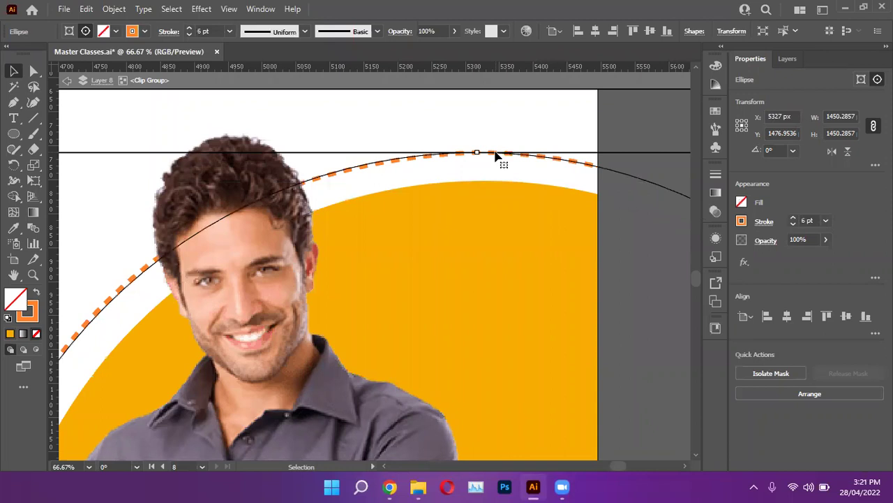
pyautogui.click(758, 223)
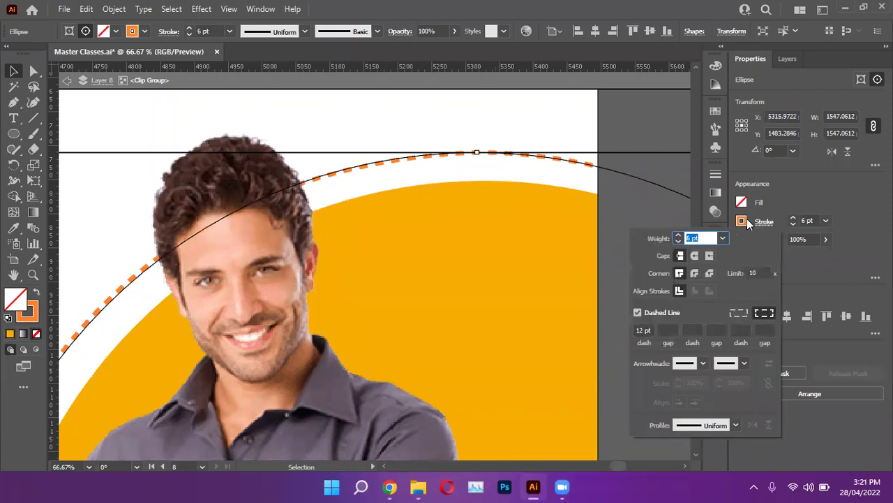
pyautogui.click(743, 224)
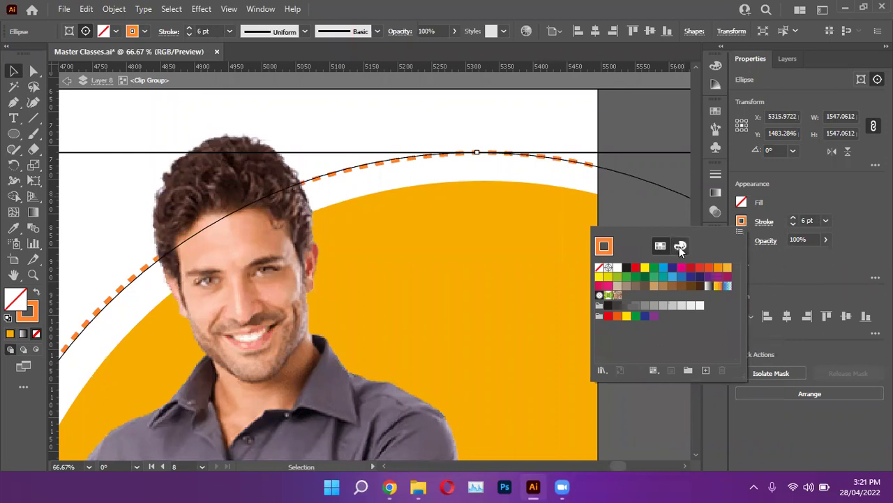
pyautogui.click(679, 245)
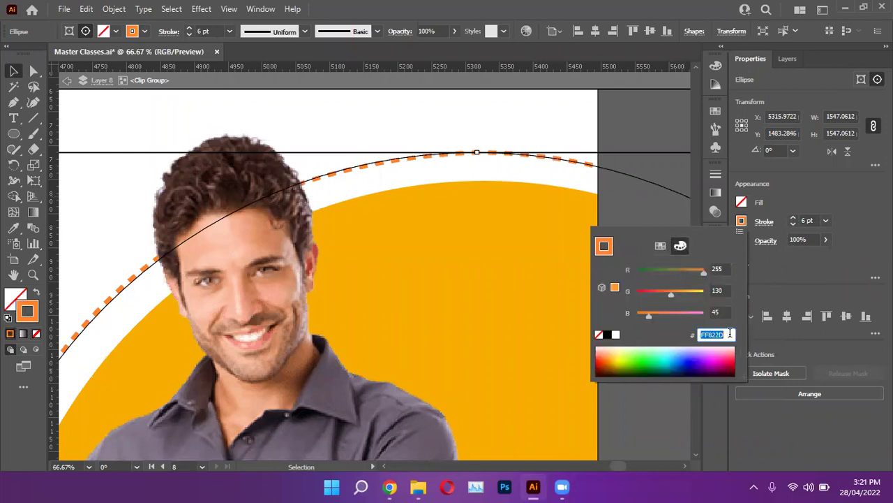
pyautogui.hotkey('ctrl', 'v')
pyautogui.press('Return')
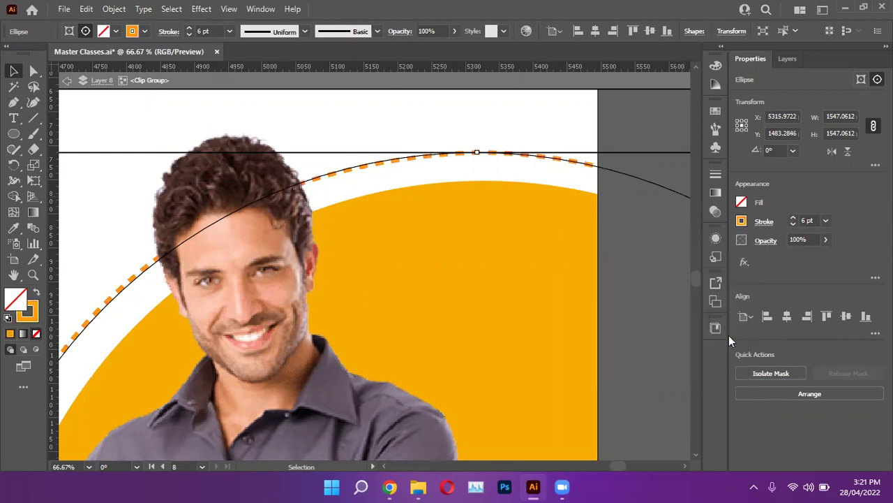
pyautogui.click(633, 142)
# Try to sample the circle's appearance onto the dashed ring with the Eyedropper, and undo the change
pyautogui.click(557, 160)
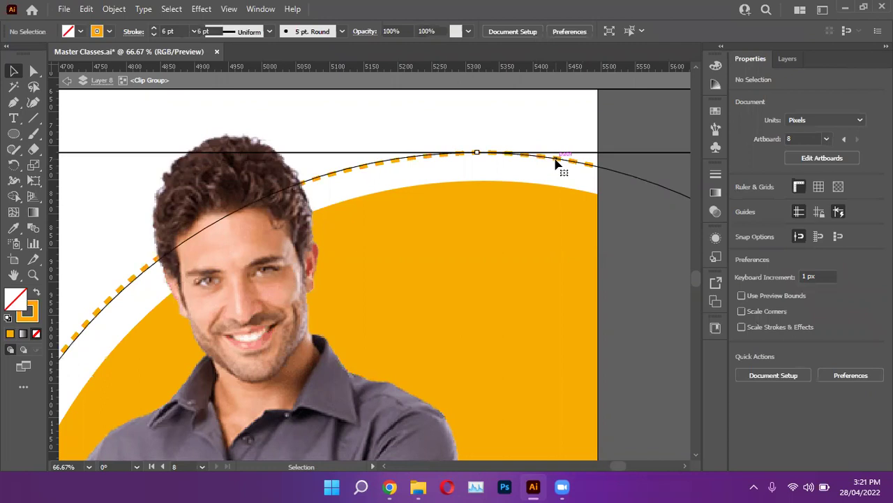
pyautogui.click(17, 229)
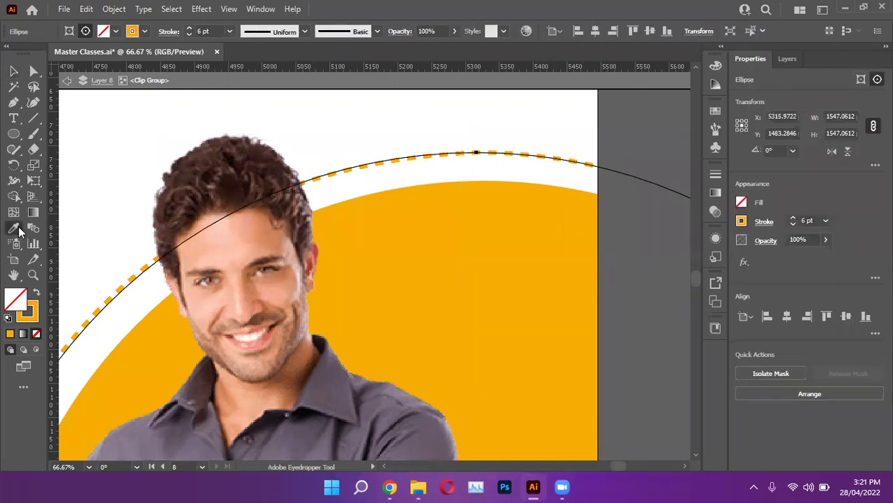
pyautogui.click(559, 211)
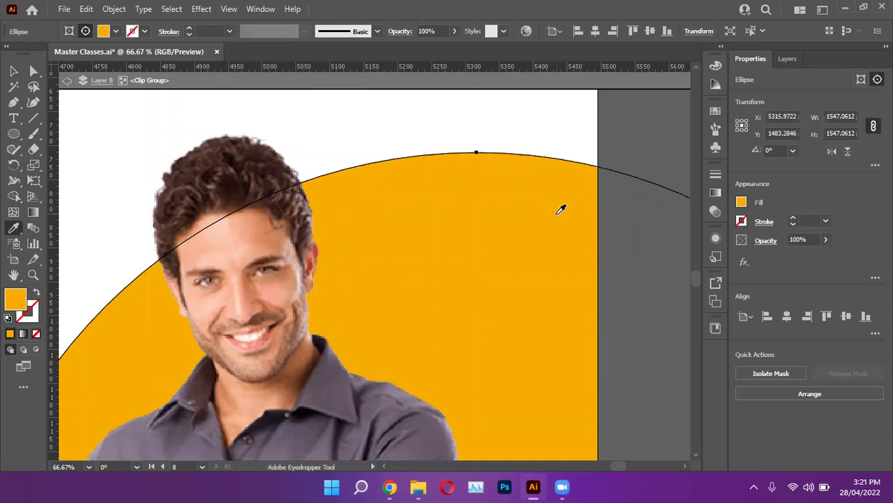
pyautogui.hotkey('ctrl', 'z')
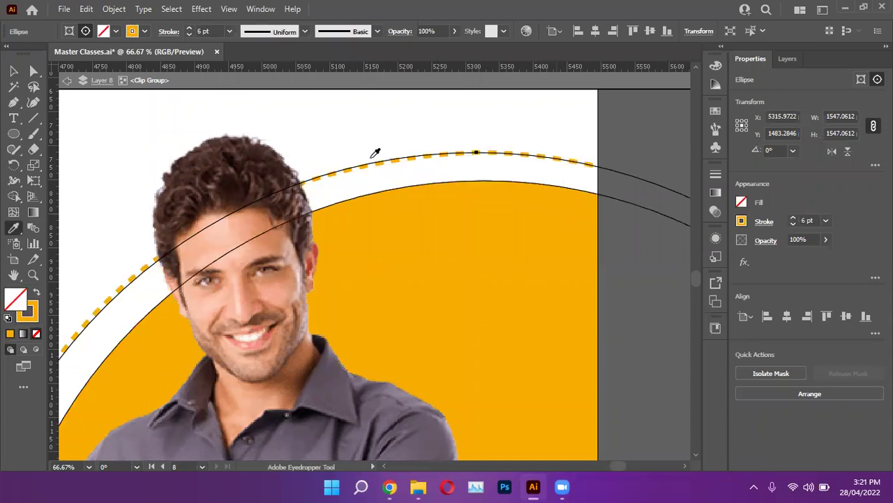
pyautogui.click(13, 70)
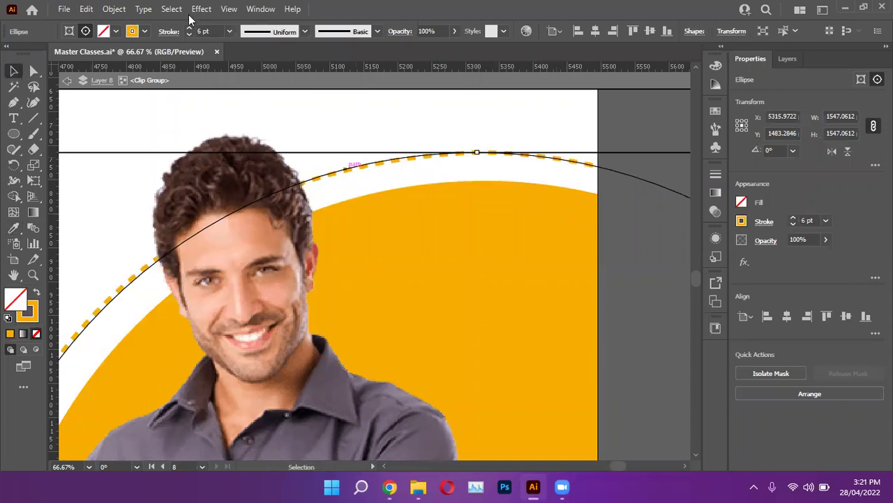
pyautogui.click(113, 9)
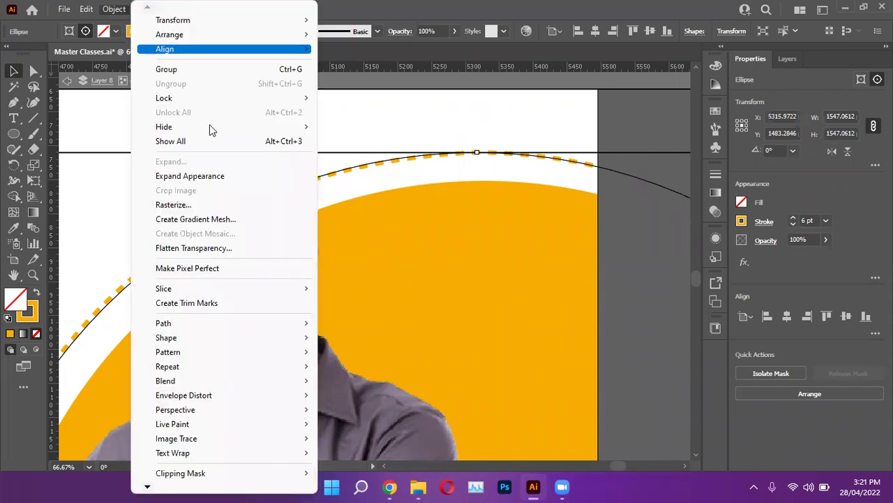
pyautogui.click(665, 109)
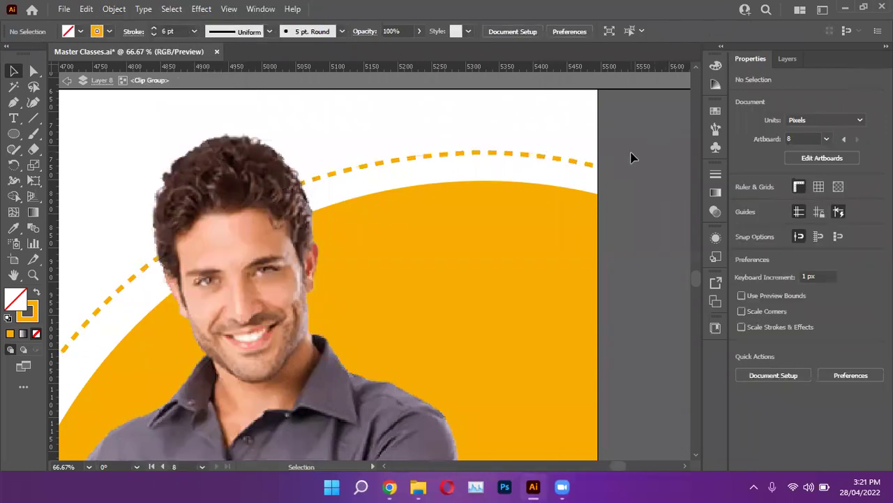
# Leave the clip group and scale the Lorem ipsum paragraph up proportionally to about 23.3 pt
pyautogui.scroll(-5, 631, 156)
pyautogui.scroll(2, 632, 157)
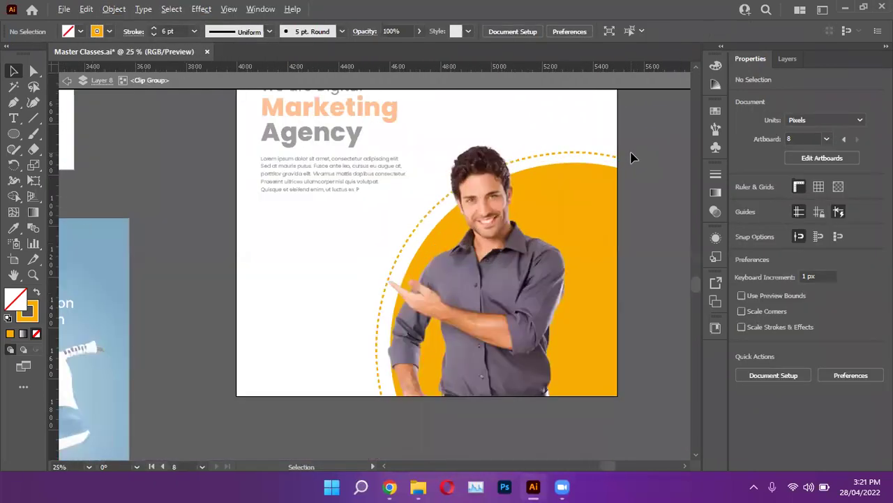
pyautogui.scroll(3, 300, 256)
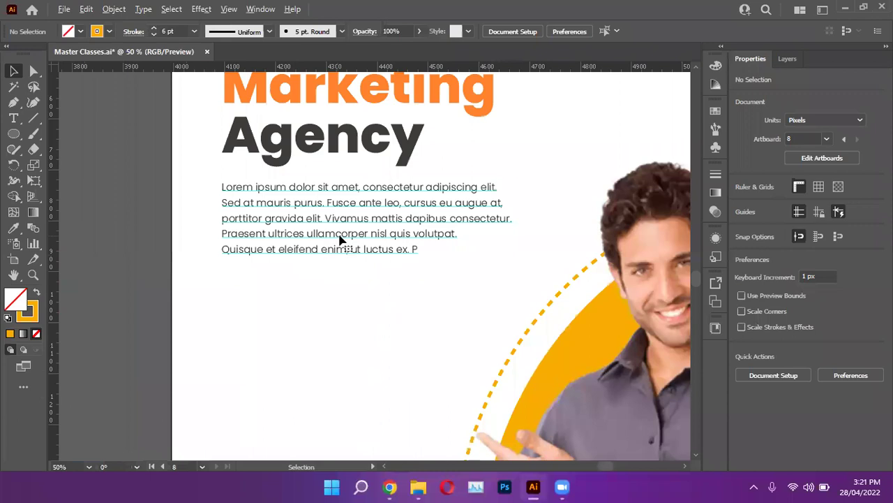
pyautogui.click(343, 239)
pyautogui.moveTo(513, 259); pyautogui.dragTo(567, 290)
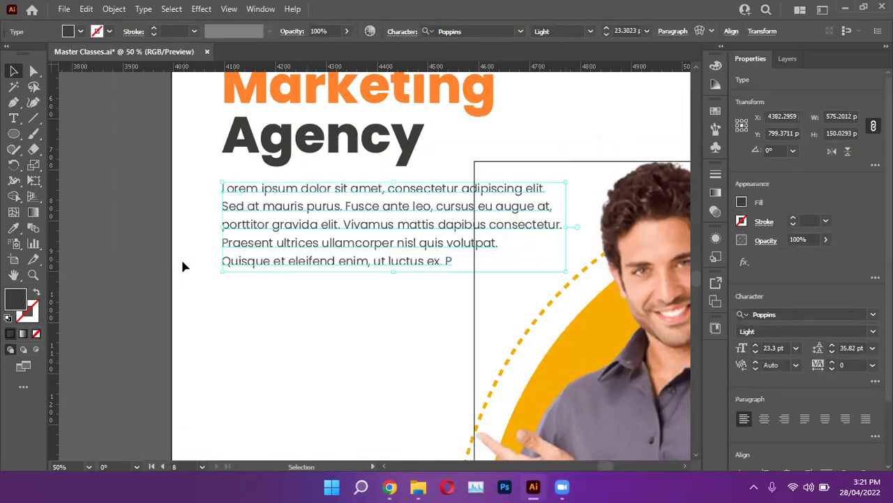
pyautogui.click(139, 214)
# Reduce the font size of the "We are Digital" heading line by roughly a fifth, and deselect the text
pyautogui.scroll(-3, 141, 209)
pyautogui.scroll(3, 243, 193)
pyautogui.scroll(-1, 243, 233)
pyautogui.scroll(2, 202, 202)
pyautogui.click(203, 203)
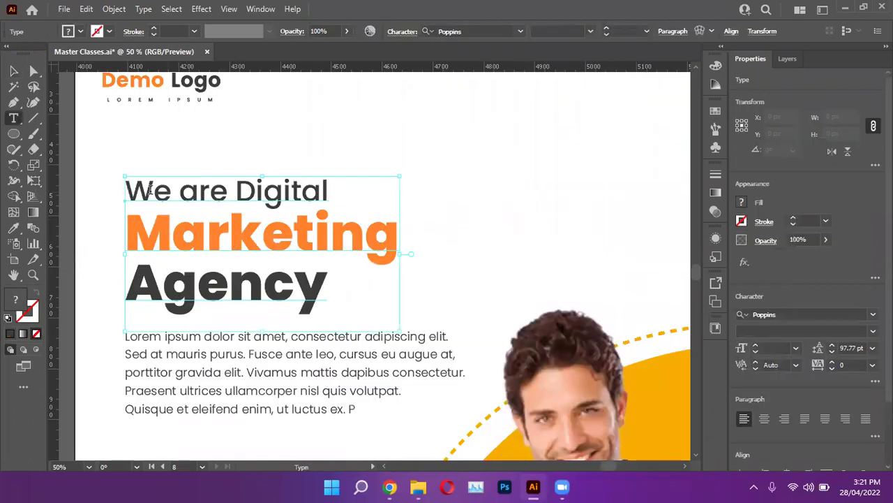
pyautogui.doubleClick(199, 192)
pyautogui.tripleClick(206, 189)
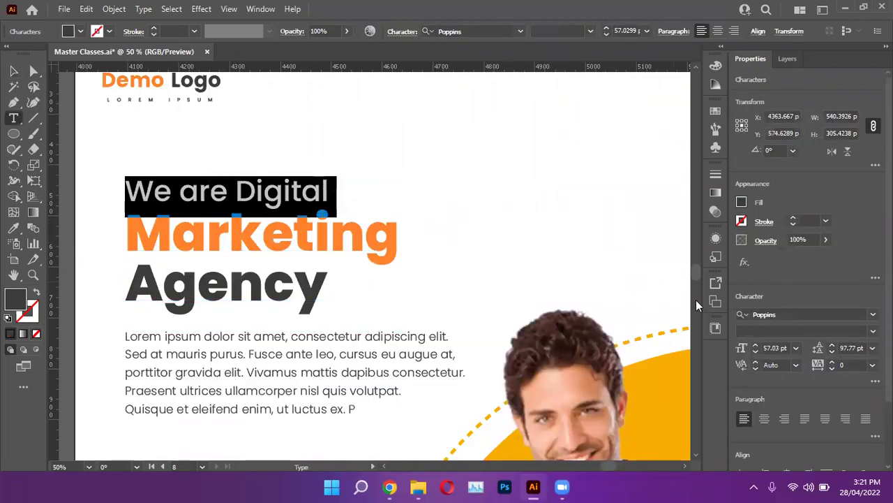
pyautogui.click(755, 352)
pyautogui.click(755, 351)
pyautogui.click(755, 351)
pyautogui.click(755, 351)
pyautogui.click(756, 351)
pyautogui.click(755, 351)
pyautogui.click(756, 351)
pyautogui.click(755, 351)
pyautogui.click(756, 351)
pyautogui.click(13, 71)
pyautogui.click(409, 138)
pyautogui.scroll(-3, 409, 138)
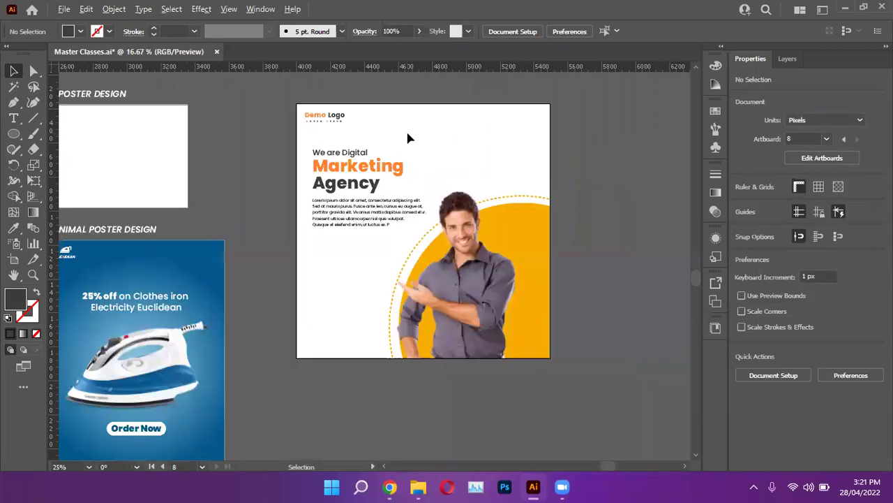
# Add the text "Visit Us" as a separate line below the Lorem ipsum paragraph
pyautogui.scroll(-2, 398, 149)
pyautogui.scroll(-2, 309, 230)
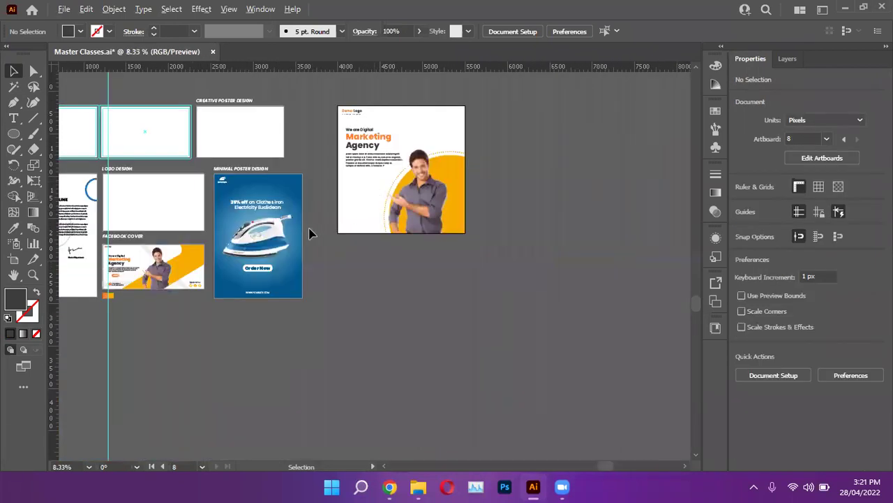
pyautogui.scroll(4, 424, 169)
pyautogui.scroll(2, 502, 148)
pyautogui.scroll(1, 492, 206)
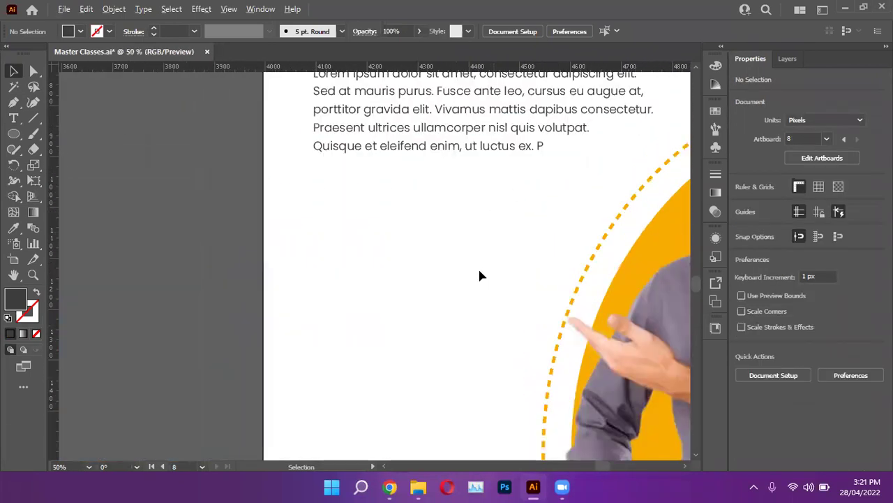
pyautogui.scroll(2, 478, 267)
pyautogui.moveTo(10, 135); pyautogui.dragTo(88, 160)
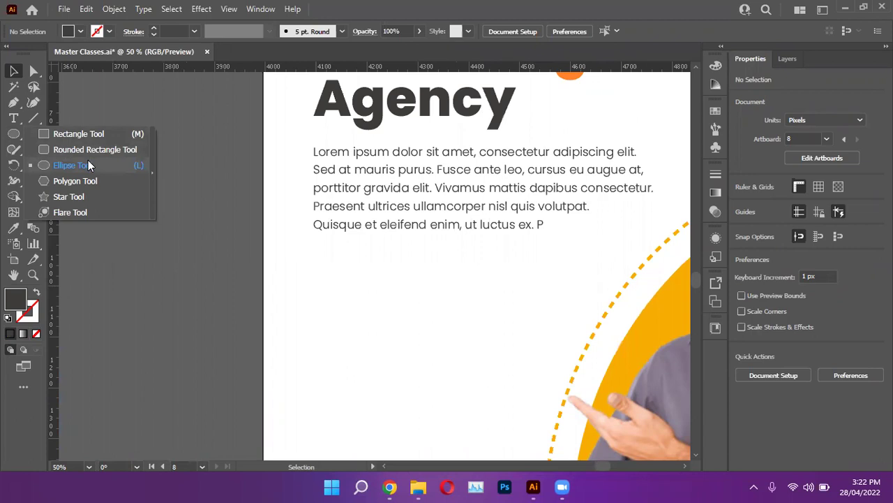
pyautogui.click(13, 118)
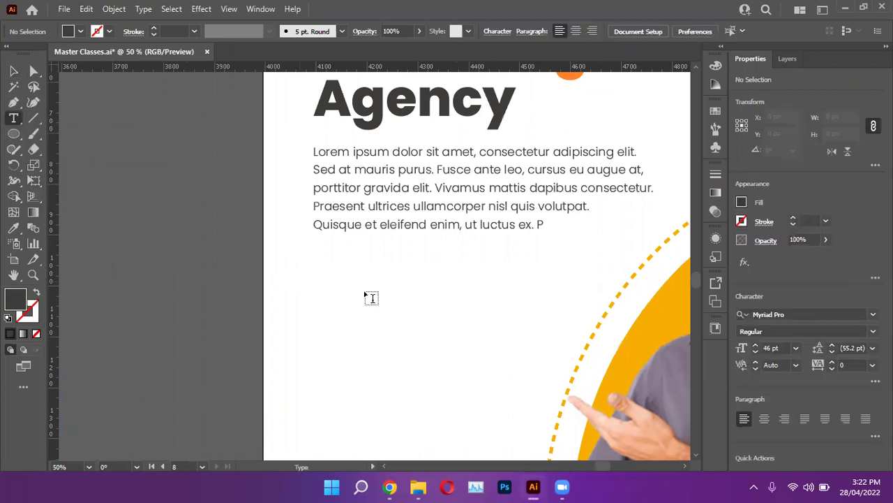
pyautogui.scroll(1, 370, 298)
pyautogui.click(327, 276)
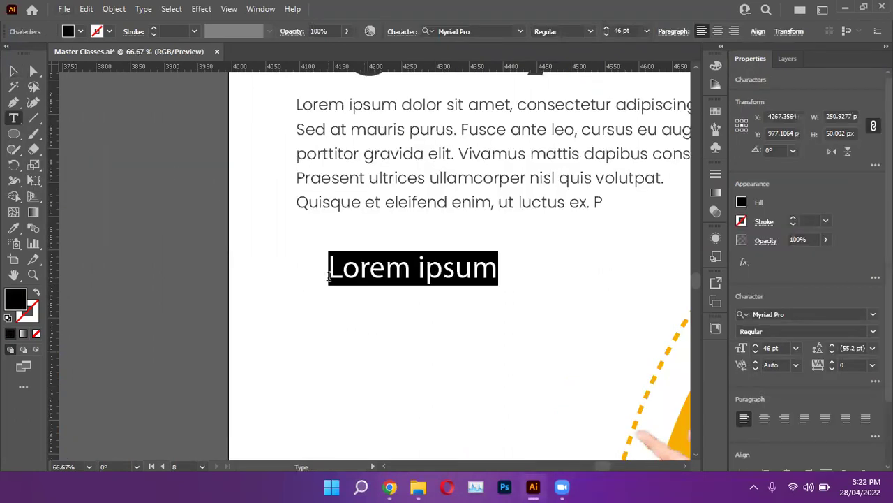
pyautogui.write('V')
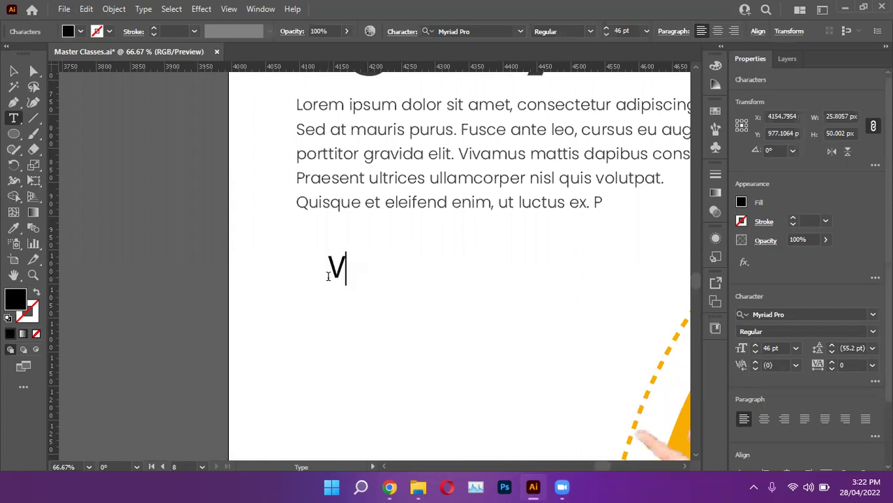
pyautogui.write('isit ')
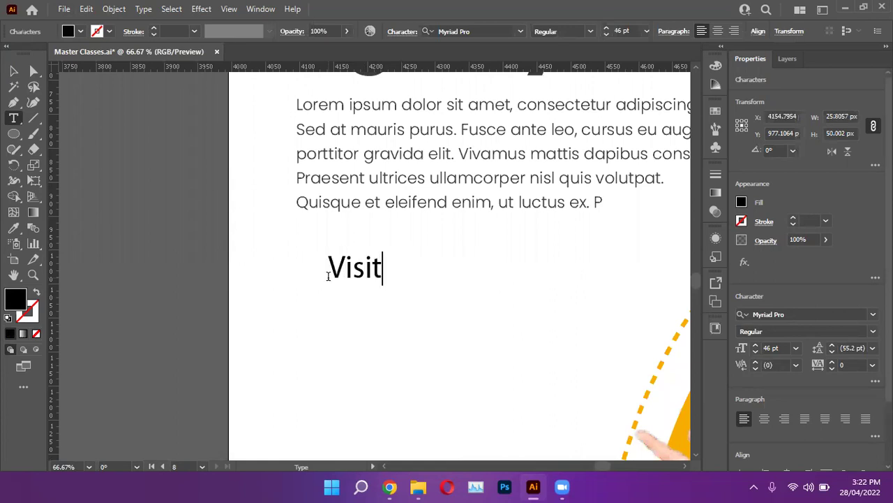
pyautogui.write('Us')
pyautogui.click(13, 71)
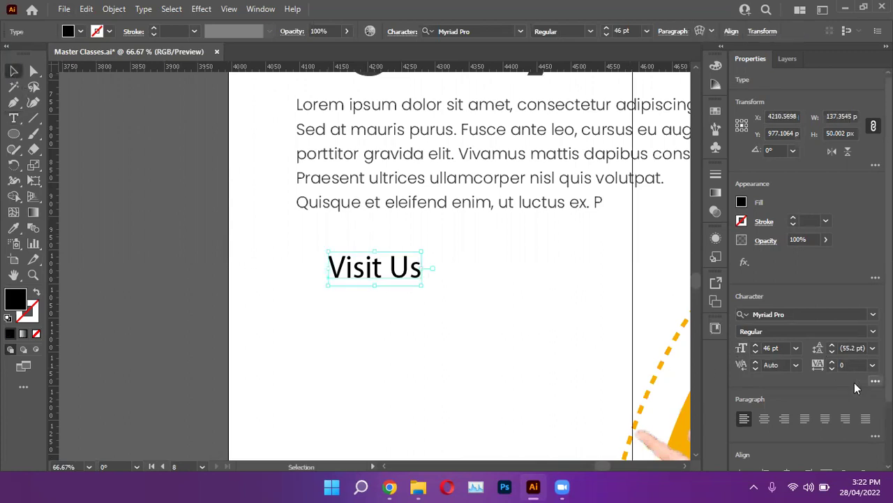
# Apply All Caps to the "Visit Us" text and change its font to Poppins
pyautogui.click(875, 380)
pyautogui.click(744, 298)
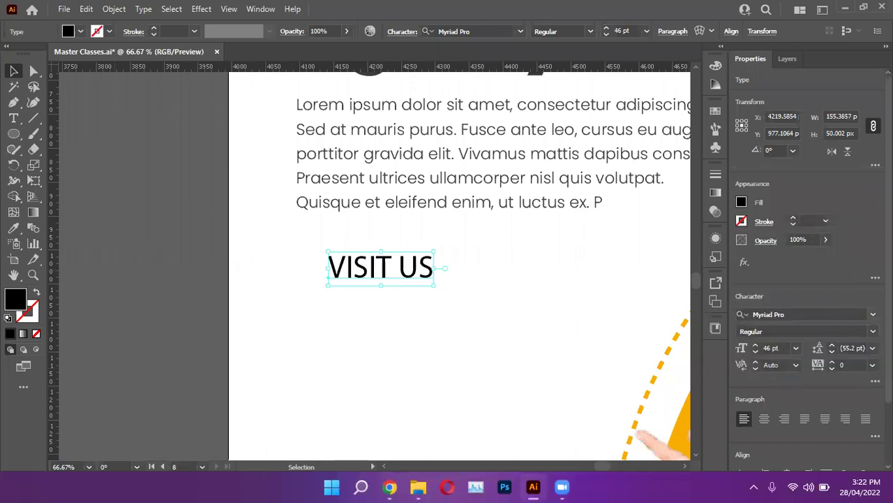
pyautogui.click(823, 314)
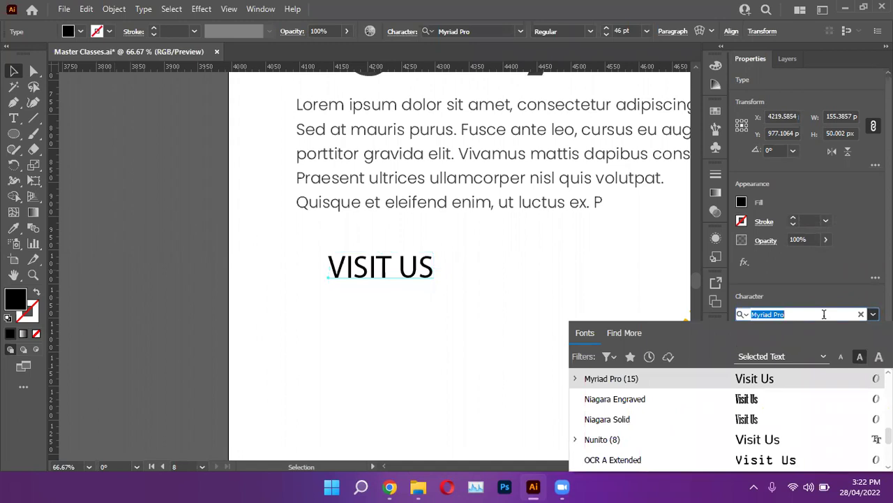
pyautogui.write('pop')
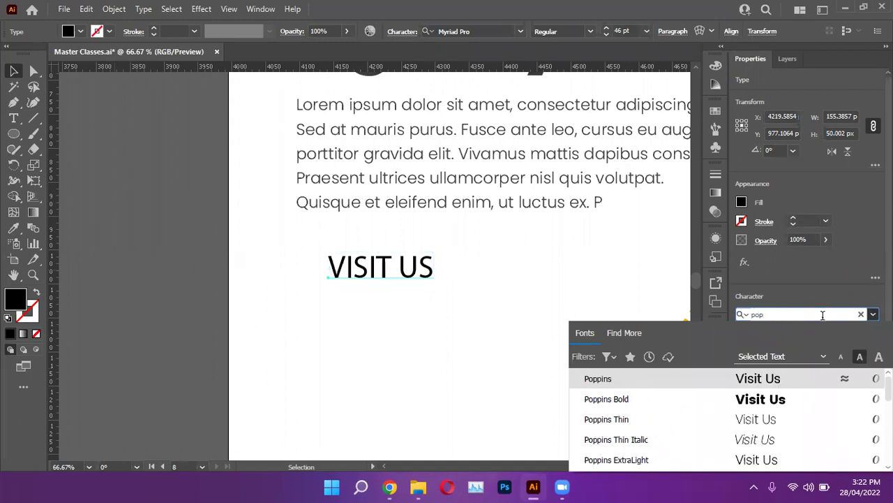
pyautogui.click(758, 377)
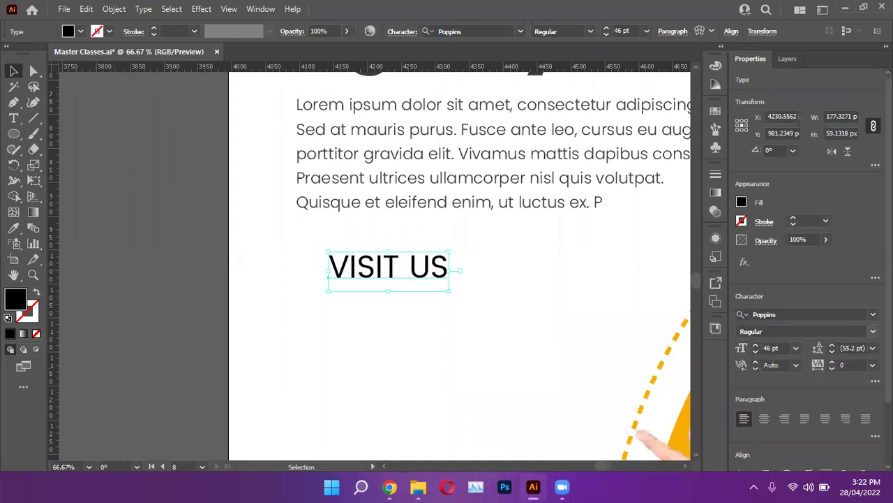
# Set the font style of the VISIT US text to SemiBold
pyautogui.click(796, 331)
pyautogui.click(790, 353)
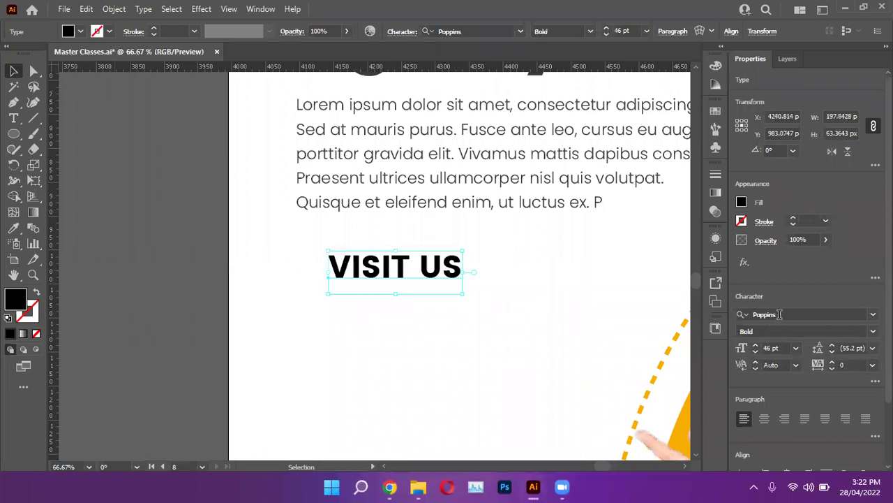
pyautogui.click(780, 314)
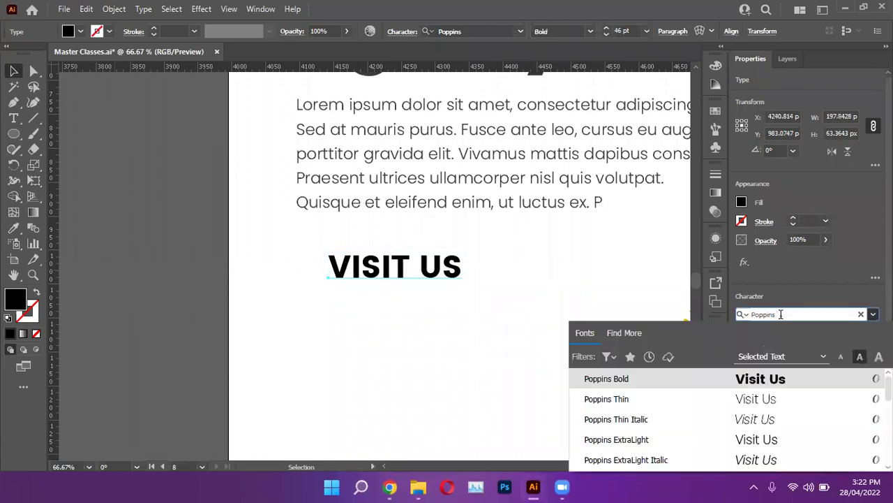
pyautogui.click(663, 395)
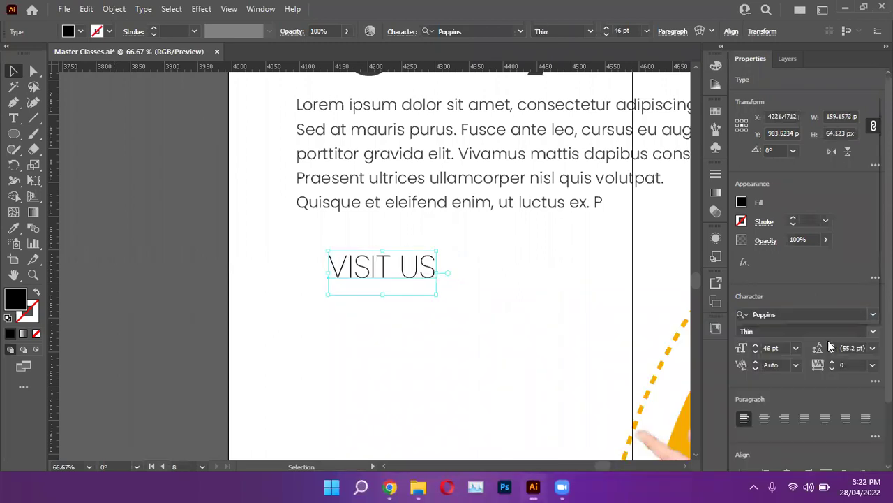
pyautogui.click(873, 331)
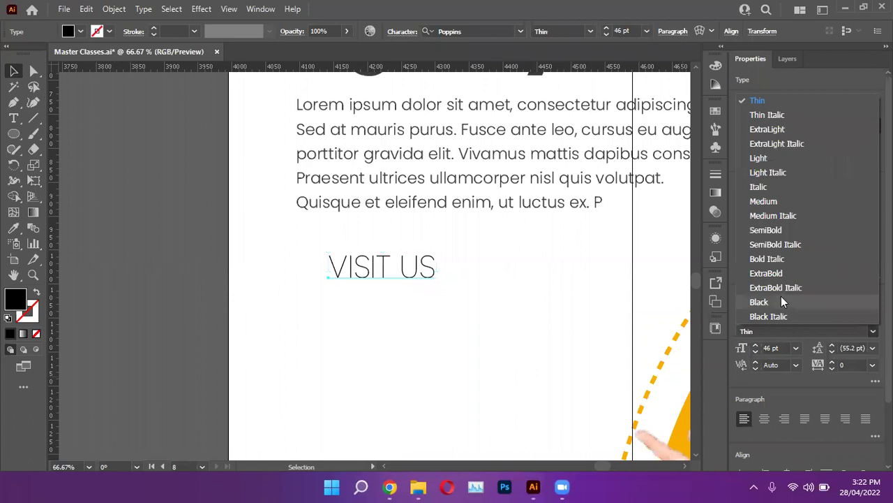
pyautogui.click(771, 230)
pyautogui.click(742, 202)
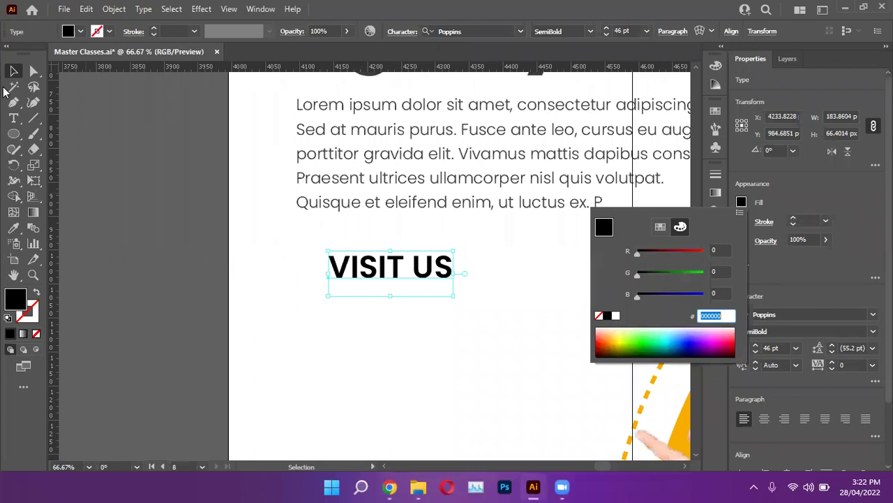
# Draw a rounded rectangle about 229 × 64 px covering the VISIT US text
pyautogui.click(13, 134)
pyautogui.click(13, 136)
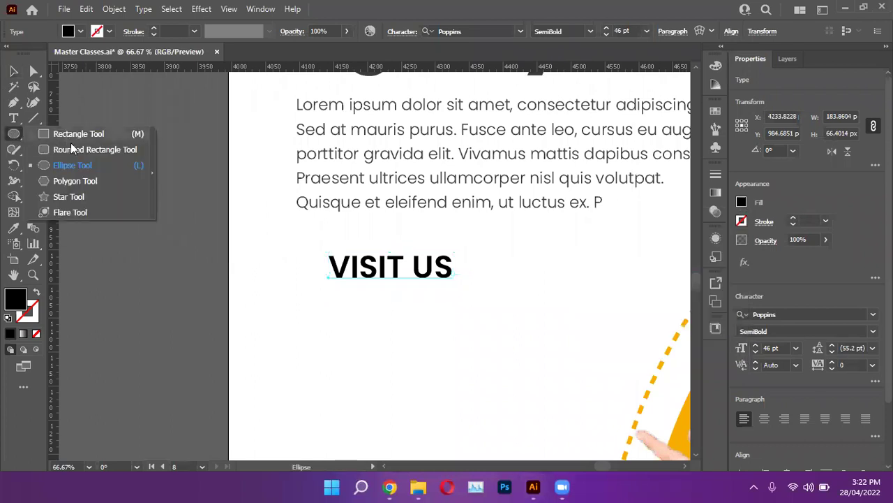
pyautogui.click(77, 149)
pyautogui.hscroll(2, 272, 279)
pyautogui.scroll(1, 271, 279)
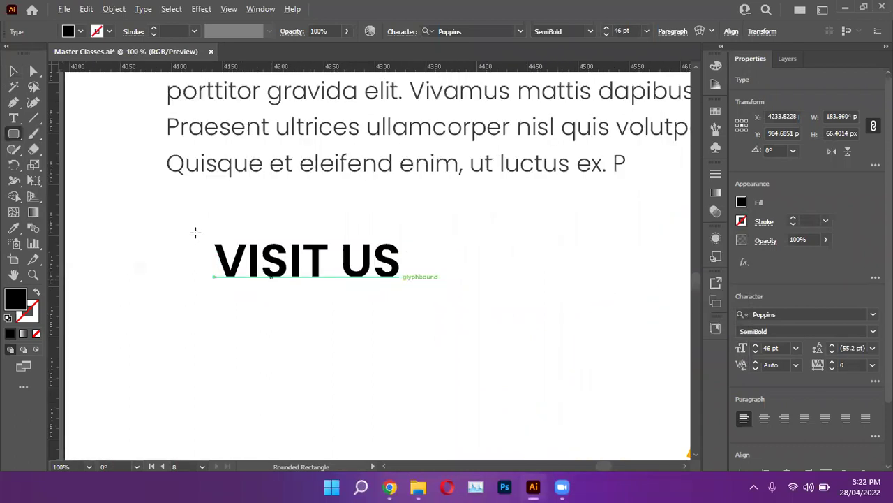
pyautogui.moveTo(193, 229); pyautogui.dragTo(427, 295)
pyautogui.click(13, 71)
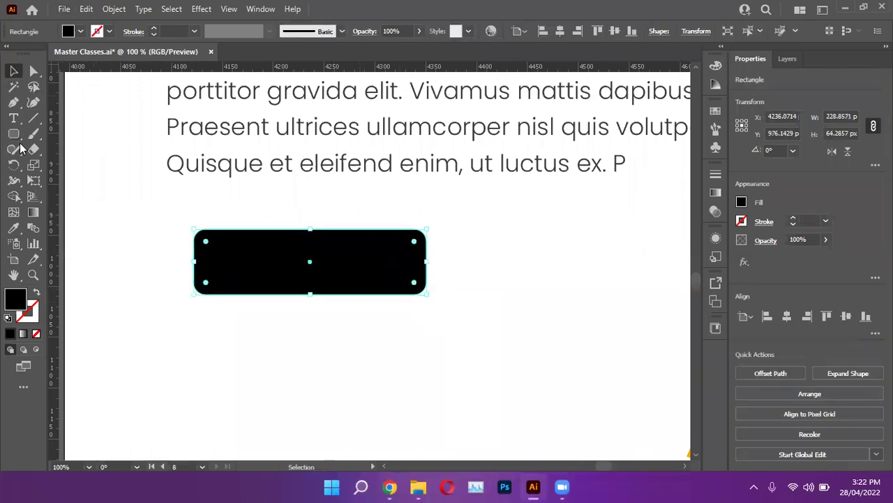
# Fill the rounded rectangle with the orange of the "Marketing" heading using the Eyedropper, and deselect it
pyautogui.click(13, 228)
pyautogui.scroll(-2, 246, 248)
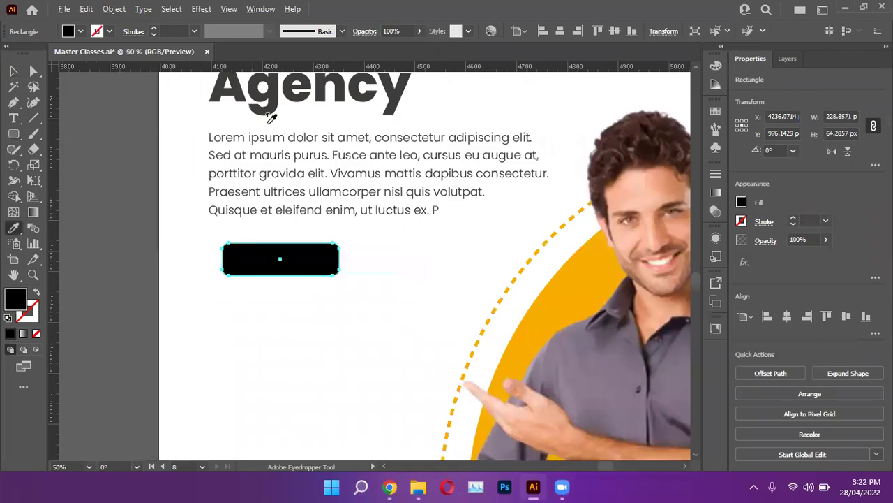
pyautogui.scroll(3, 273, 114)
pyautogui.click(287, 135)
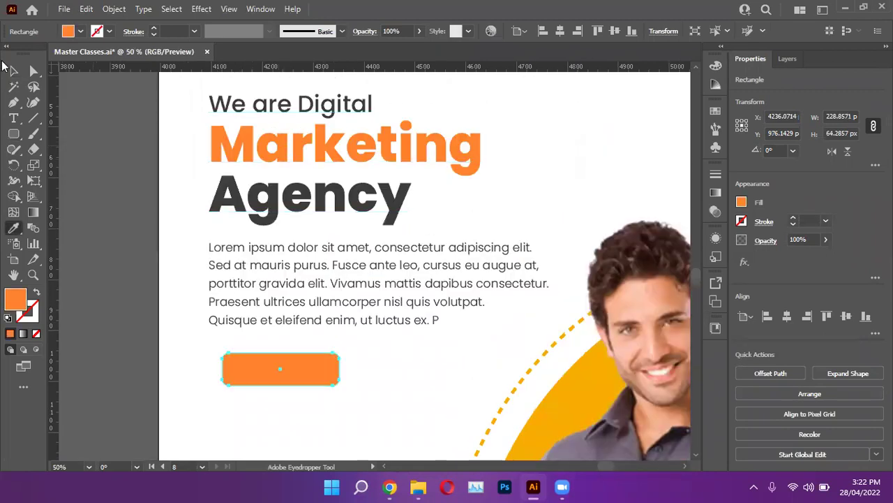
pyautogui.click(13, 71)
pyautogui.scroll(-2, 386, 312)
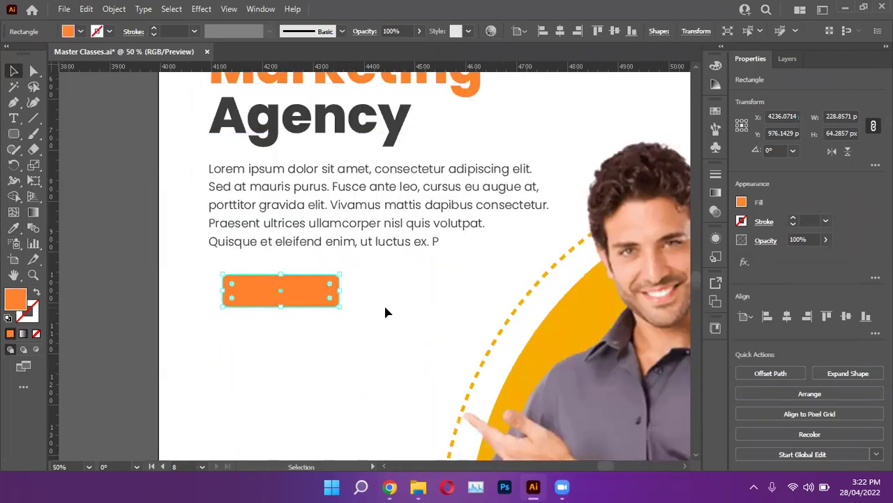
pyautogui.click(385, 312)
# Move the orange rounded rectangle below the Visit Us text in the layer stacking order
pyautogui.scroll(2, 335, 331)
pyautogui.click(309, 261)
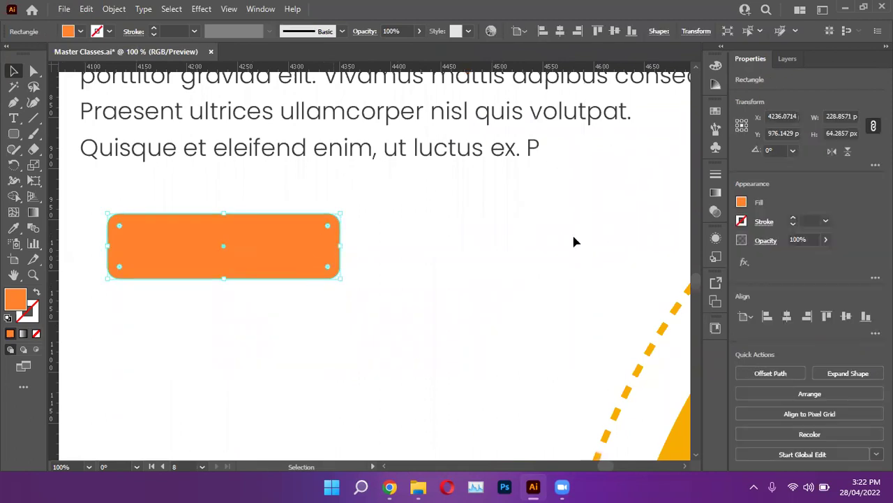
pyautogui.click(785, 60)
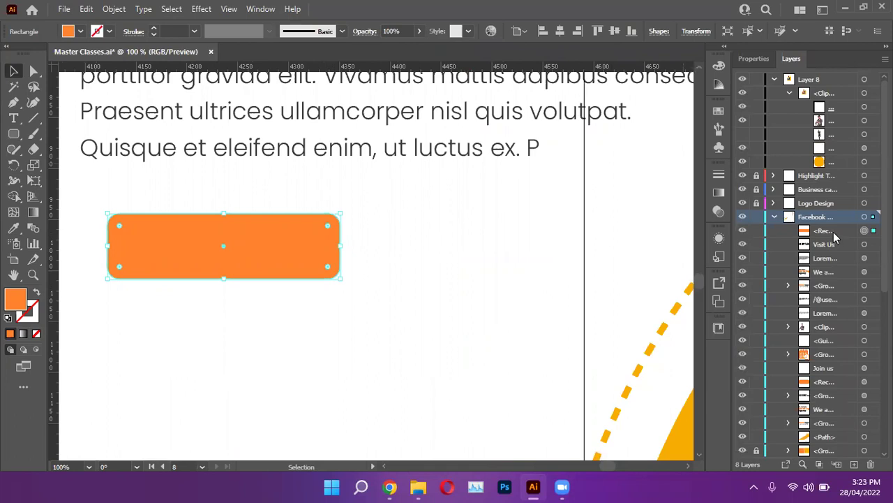
pyautogui.moveTo(832, 232); pyautogui.dragTo(837, 256)
pyautogui.click(453, 280)
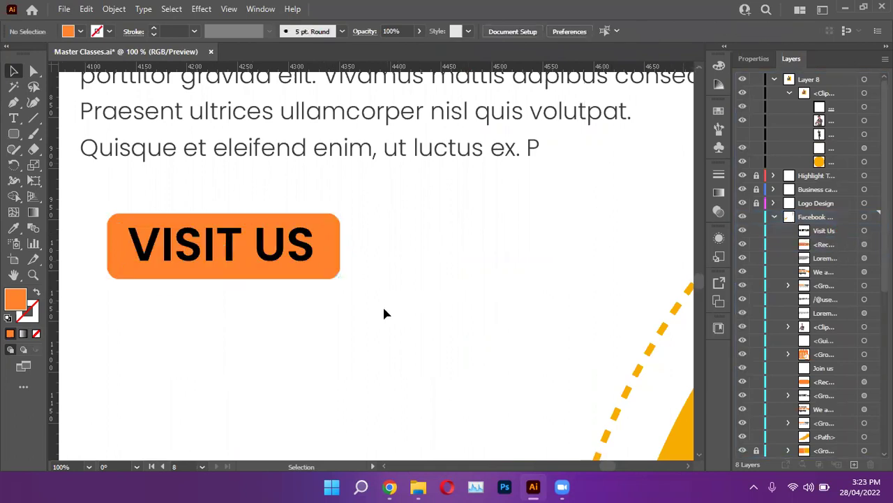
# Change the fill of the VISIT US text to white (FFFFFF) and deselect it
pyautogui.hscroll(-2, 379, 317)
pyautogui.click(346, 260)
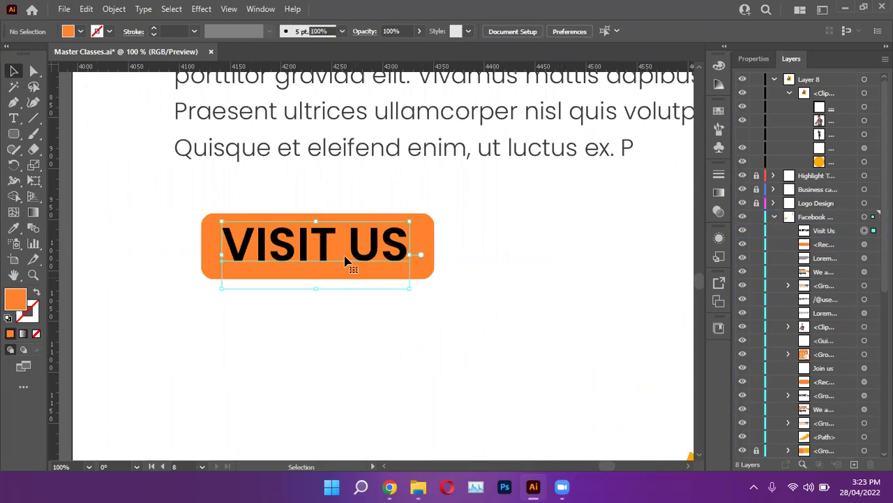
pyautogui.moveTo(489, 235); pyautogui.dragTo(382, 242)
pyautogui.click(382, 242)
pyautogui.click(754, 59)
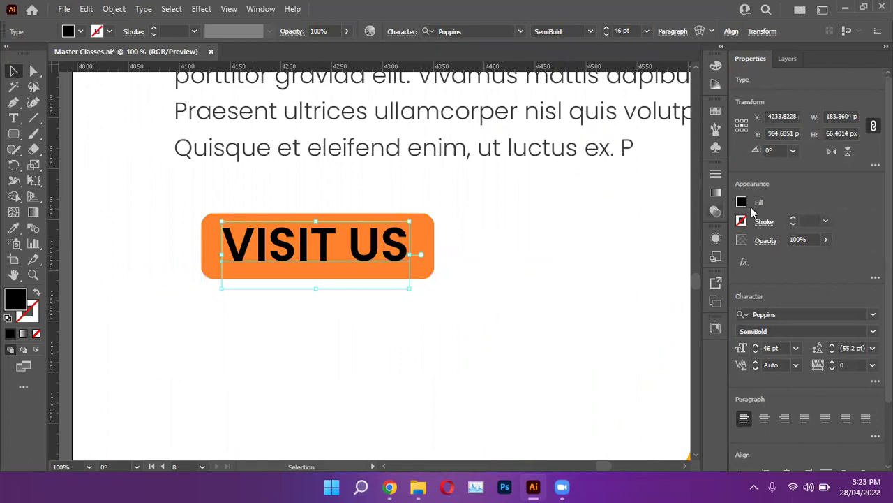
pyautogui.click(741, 203)
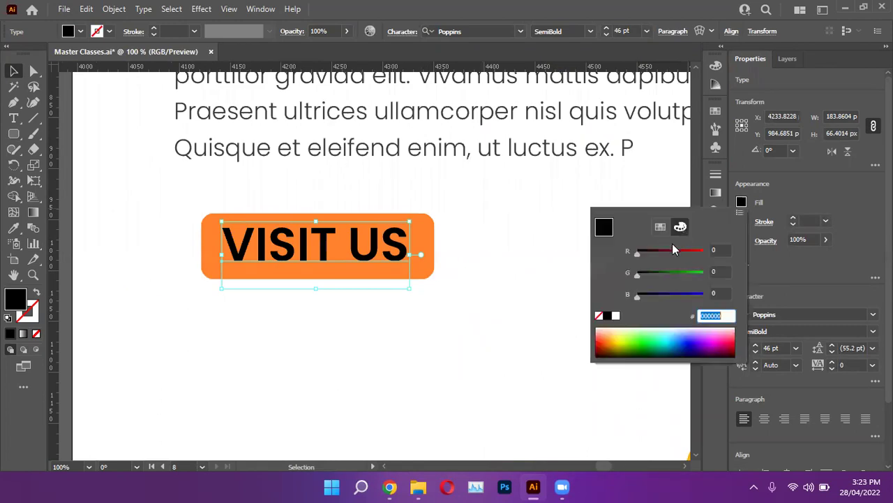
pyautogui.click(615, 316)
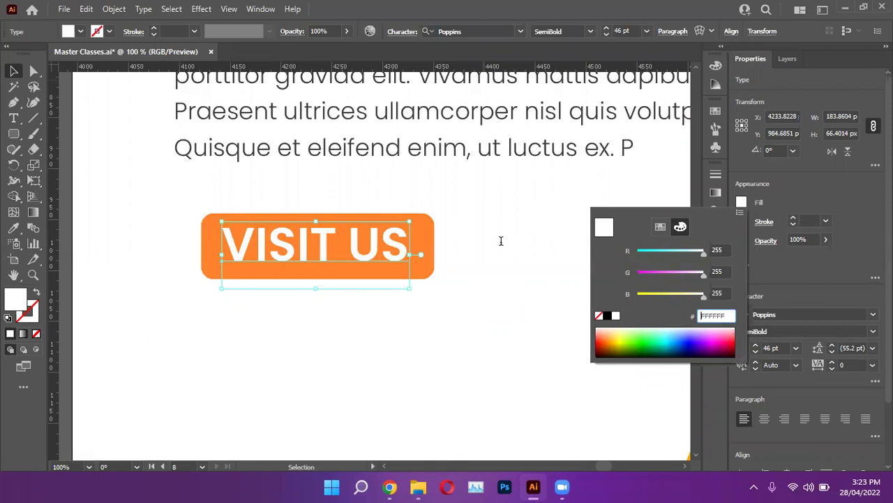
pyautogui.press('Return')
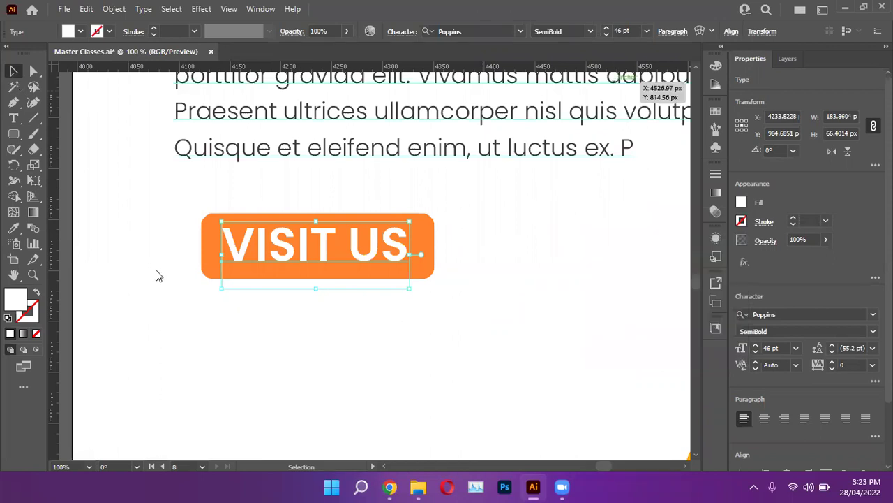
pyautogui.click(160, 259)
# Scale the VISIT US text and orange rectangle down together to about 177 × 50 px, and fully round the rectangle's corners
pyautogui.click(316, 260)
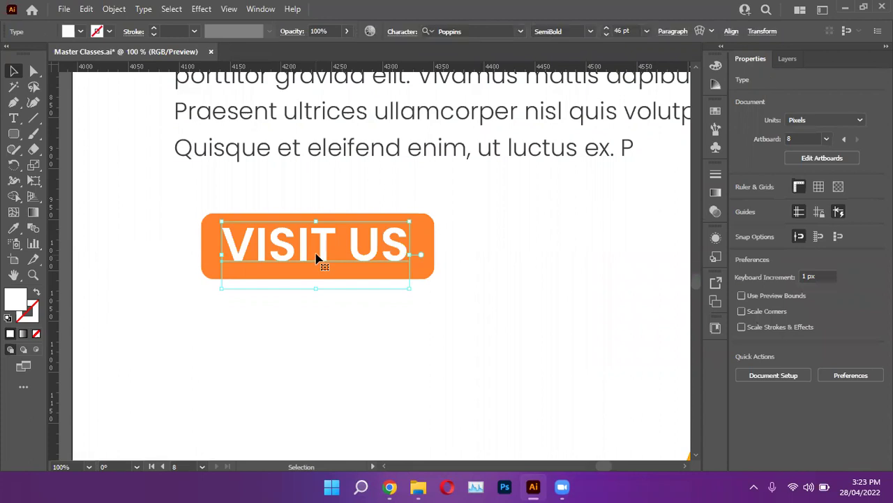
pyautogui.click(230, 300)
pyautogui.scroll(1, 314, 283)
pyautogui.click(395, 265)
pyautogui.moveTo(410, 305); pyautogui.dragTo(384, 294)
pyautogui.click(429, 290)
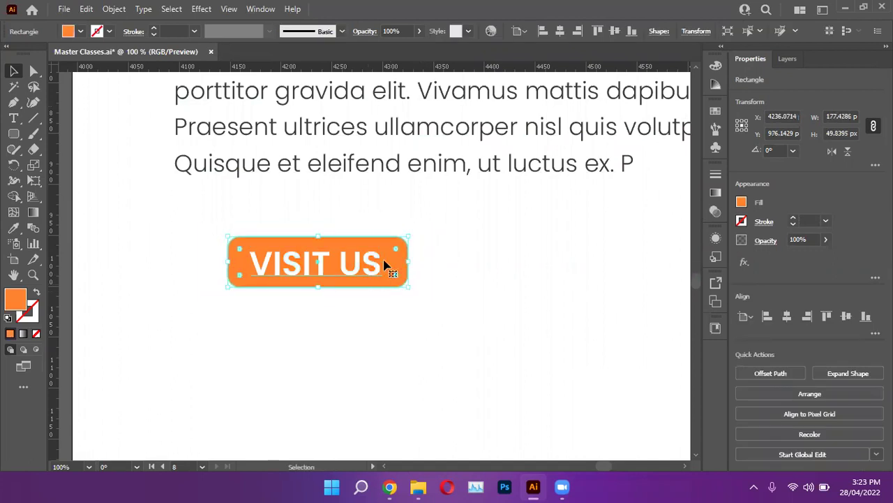
pyautogui.moveTo(393, 258)
pyautogui.mouseDown()
pyautogui.moveTo(371, 261)
pyautogui.moveTo(379, 266)
pyautogui.mouseUp()
pyautogui.click(507, 253)
pyautogui.scroll(-5, 506, 252)
pyautogui.scroll(5, 507, 253)
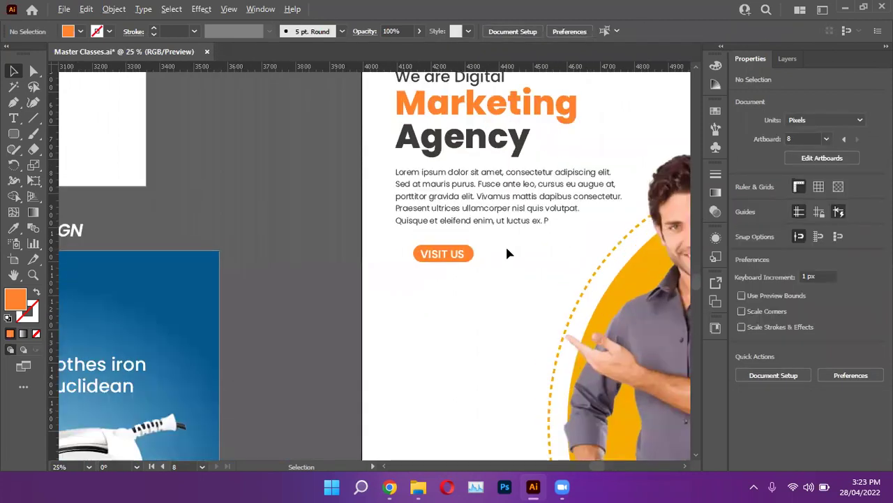
pyautogui.click(14, 117)
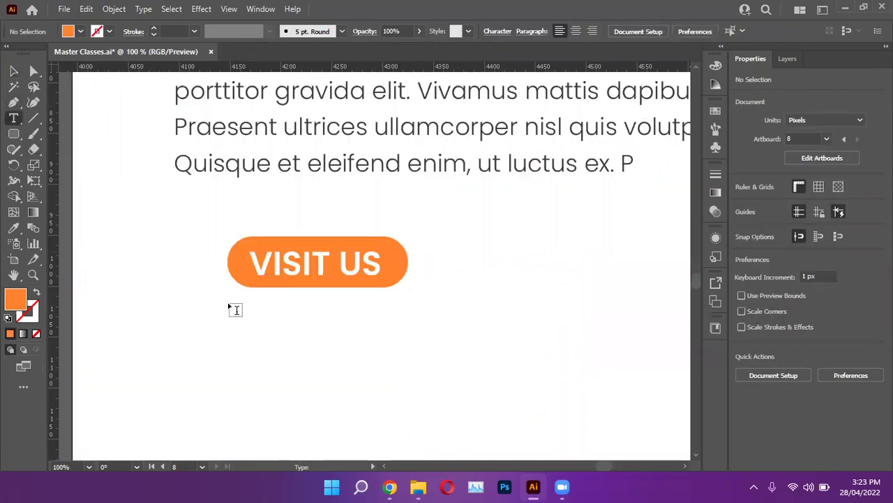
pyautogui.scroll(2, 233, 310)
pyautogui.click(187, 230)
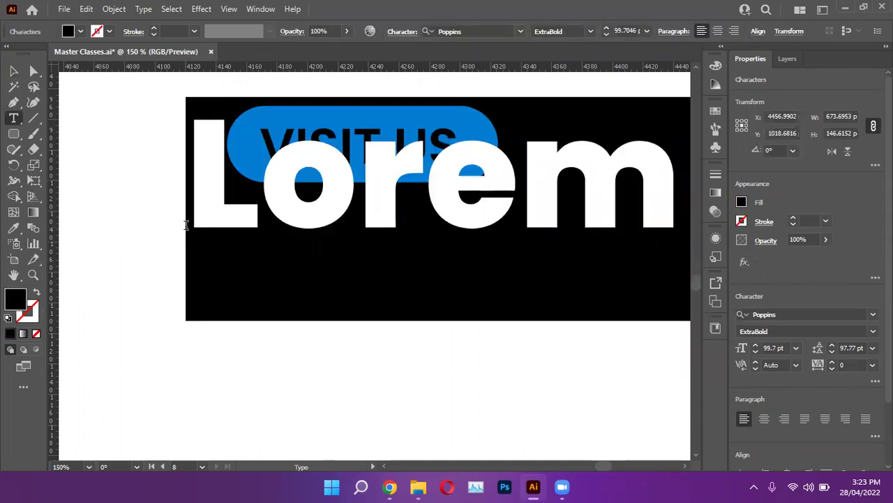
pyautogui.write('WWW.')
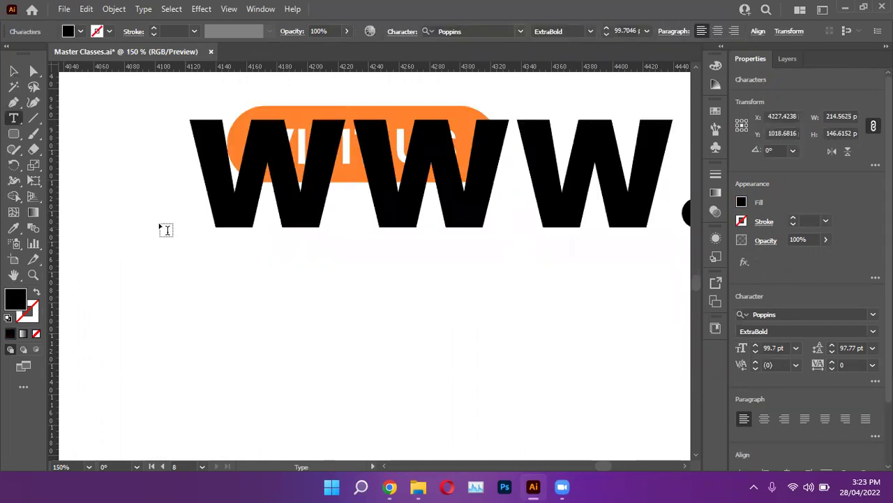
pyautogui.click(13, 71)
pyautogui.click(274, 164)
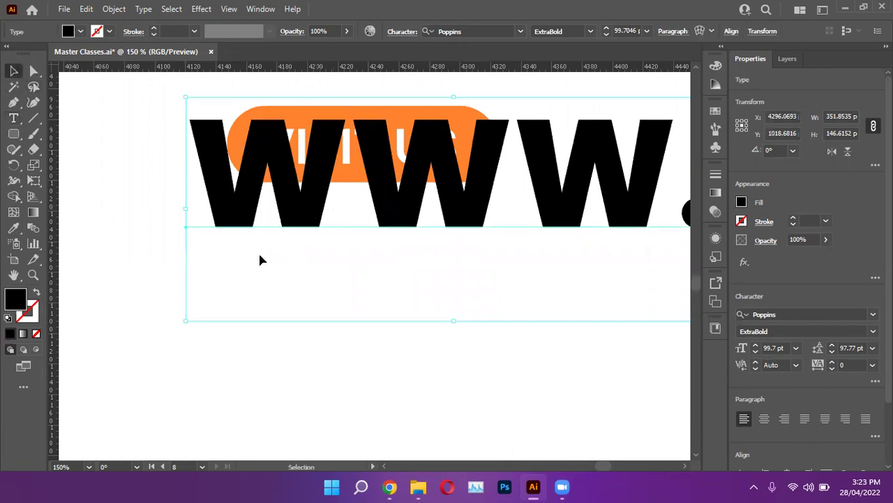
pyautogui.moveTo(293, 208); pyautogui.dragTo(219, 266)
pyautogui.scroll(-3, 355, 261)
pyautogui.moveTo(486, 313); pyautogui.dragTo(401, 273)
pyautogui.scroll(3, 400, 273)
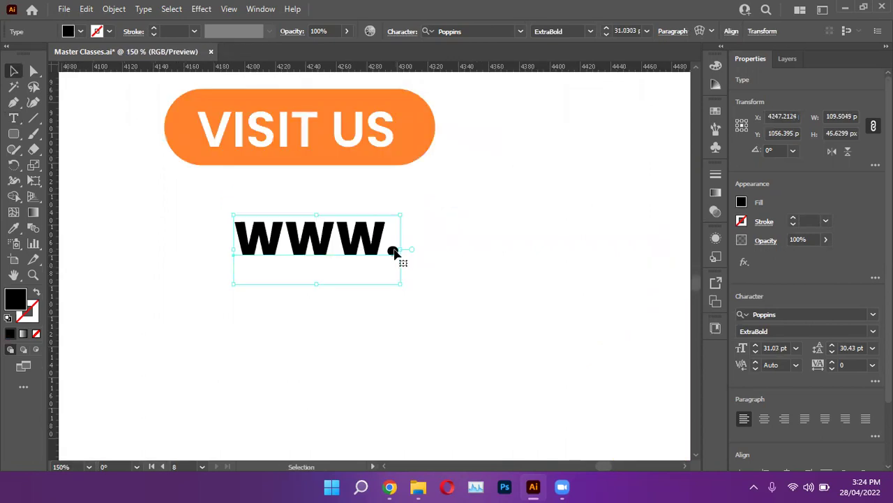
pyautogui.doubleClick(393, 251)
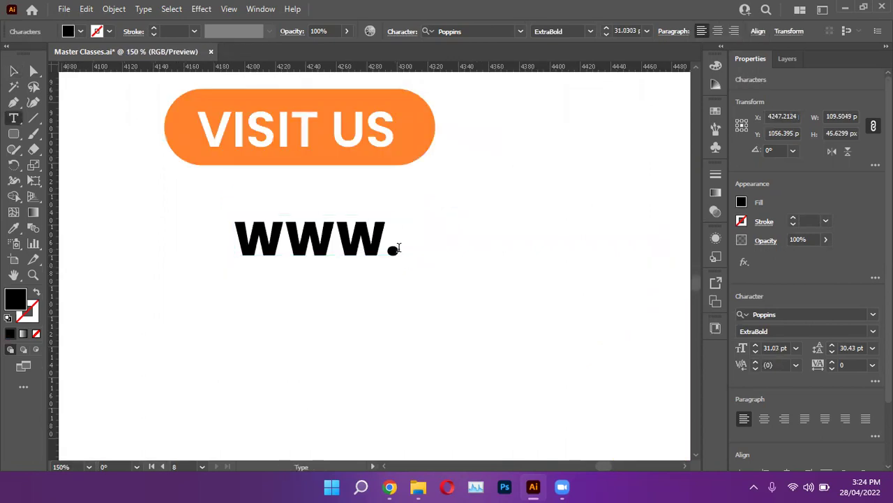
pyautogui.write('YOU')
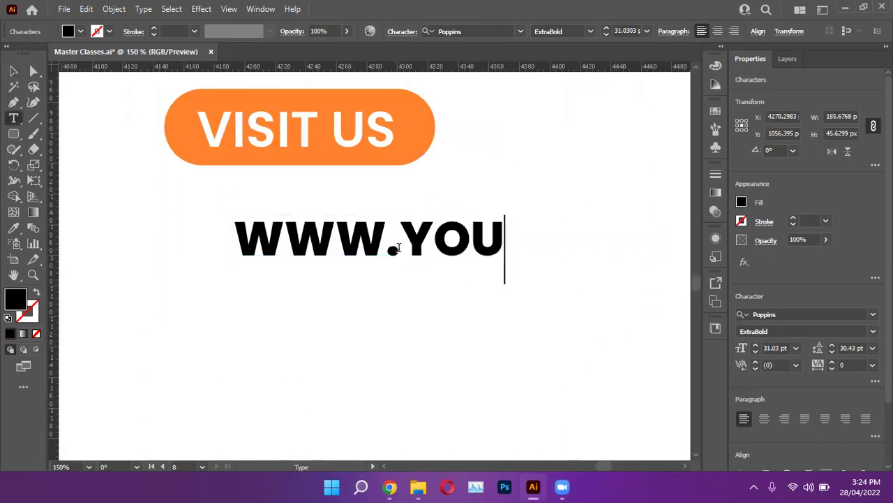
pyautogui.write('RSITE')
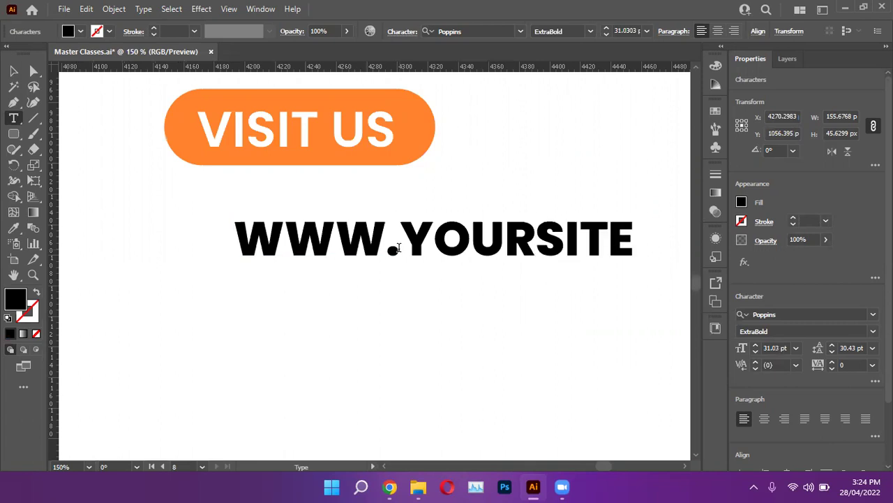
pyautogui.write('.CO')
pyautogui.click(13, 68)
pyautogui.moveTo(241, 253); pyautogui.dragTo(109, 249)
pyautogui.moveTo(619, 273); pyautogui.dragTo(561, 256)
pyautogui.moveTo(349, 215); pyautogui.dragTo(285, 173)
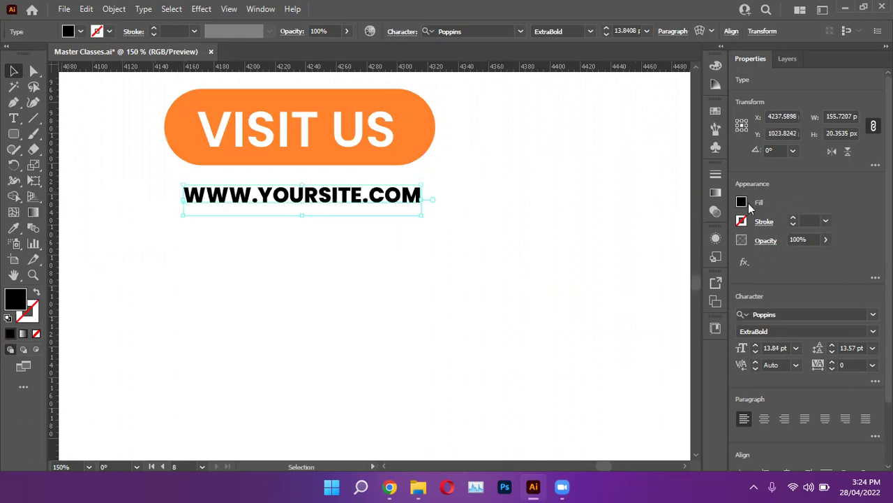
# Fill the web address text with dark grey
pyautogui.click(742, 203)
pyautogui.click(660, 227)
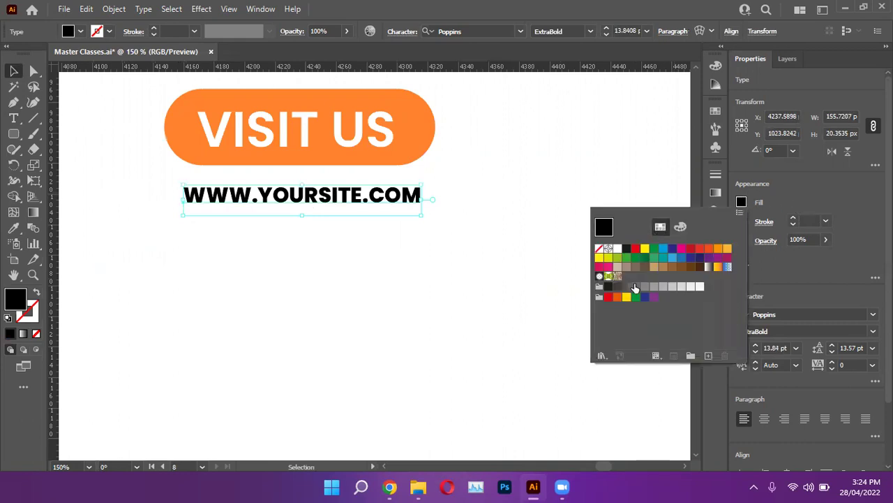
pyautogui.click(616, 292)
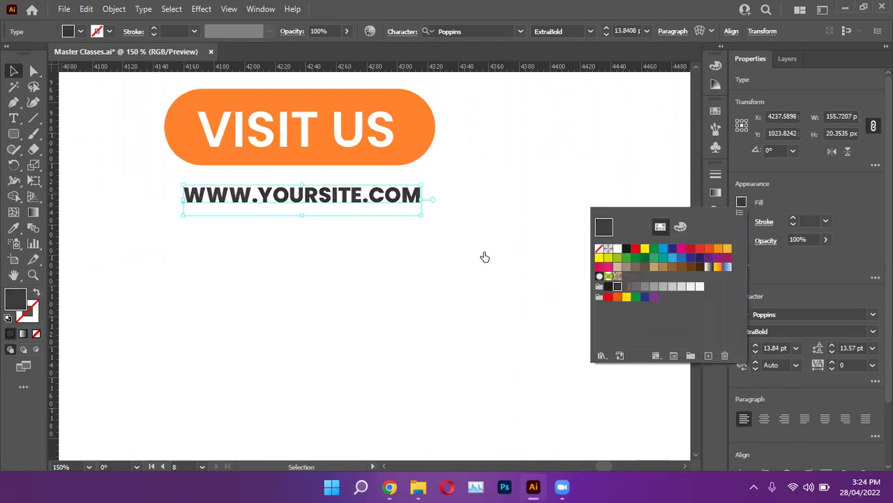
pyautogui.click(447, 234)
# Set the web address to Poppins Medium and recentre it beneath the VISIT US button
pyautogui.click(353, 197)
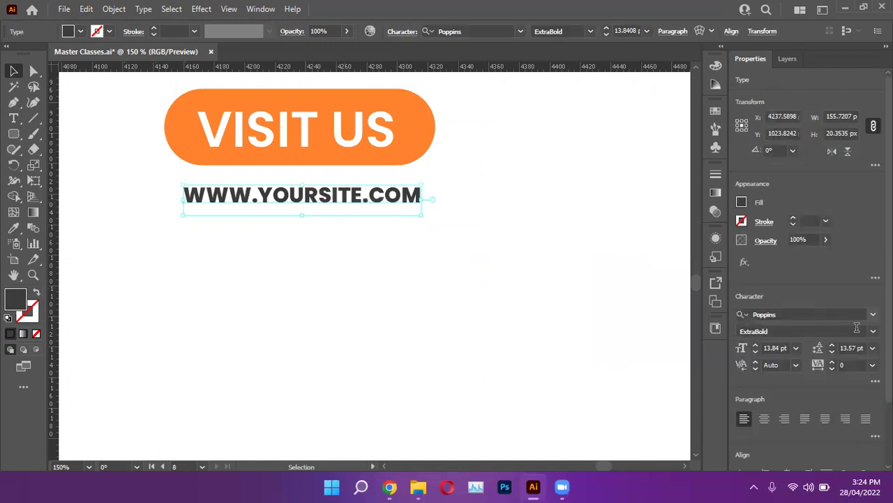
pyautogui.click(803, 331)
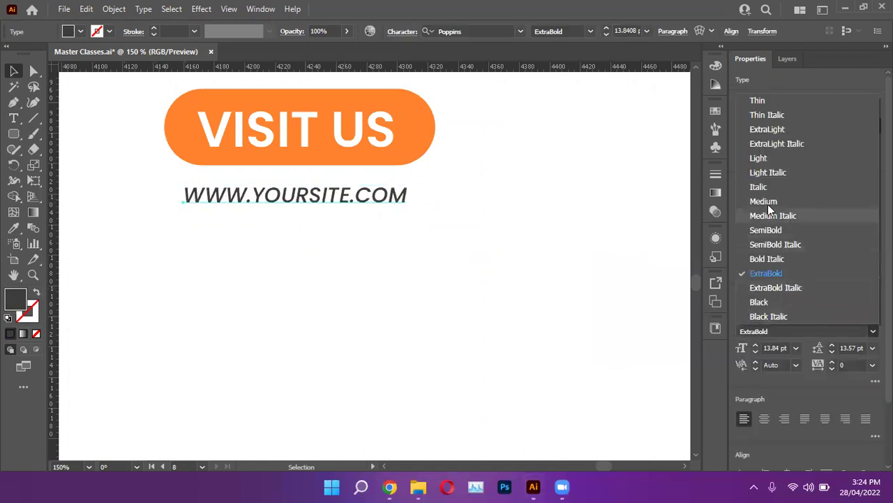
pyautogui.click(767, 202)
pyautogui.moveTo(296, 204); pyautogui.dragTo(300, 199)
pyautogui.click(473, 209)
# Enlarge the VISIT US button and its web address together so the button is about 211 px wide
pyautogui.scroll(-3, 473, 208)
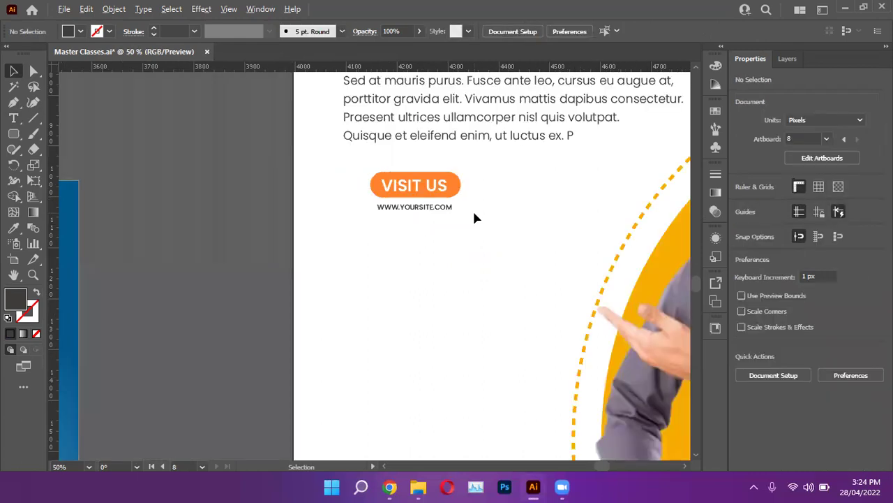
pyautogui.scroll(2, 472, 208)
pyautogui.scroll(-3, 474, 218)
pyautogui.scroll(2, 474, 219)
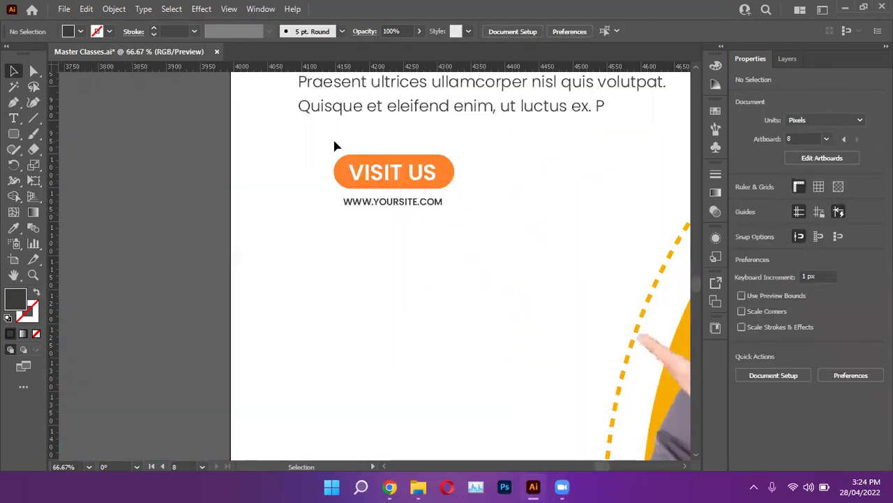
pyautogui.moveTo(439, 238); pyautogui.dragTo(466, 220)
pyautogui.click(514, 195)
pyautogui.click(450, 169)
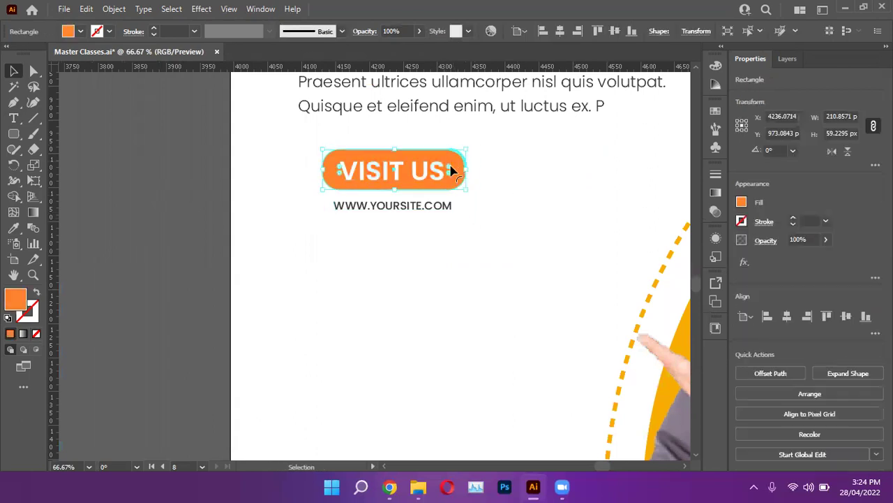
pyautogui.click(512, 180)
# Move the VISIT US button and web address lower, leaving more space beneath the body paragraph
pyautogui.scroll(-3, 513, 182)
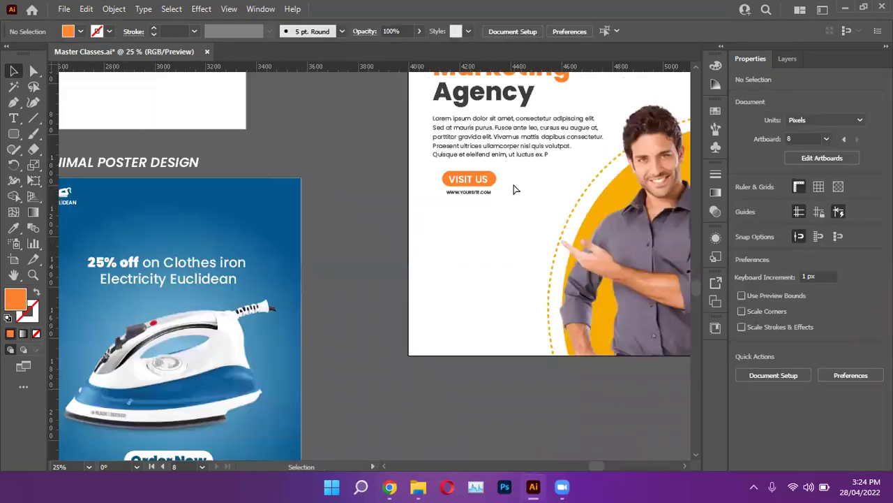
pyautogui.moveTo(515, 189); pyautogui.dragTo(428, 223)
pyautogui.scroll(2, 428, 223)
pyautogui.moveTo(332, 148); pyautogui.dragTo(332, 177)
pyautogui.click(454, 131)
# Copy the light grey appointment strip with its calendar icon and phone text from the Facebook cover
pyautogui.scroll(-5, 457, 144)
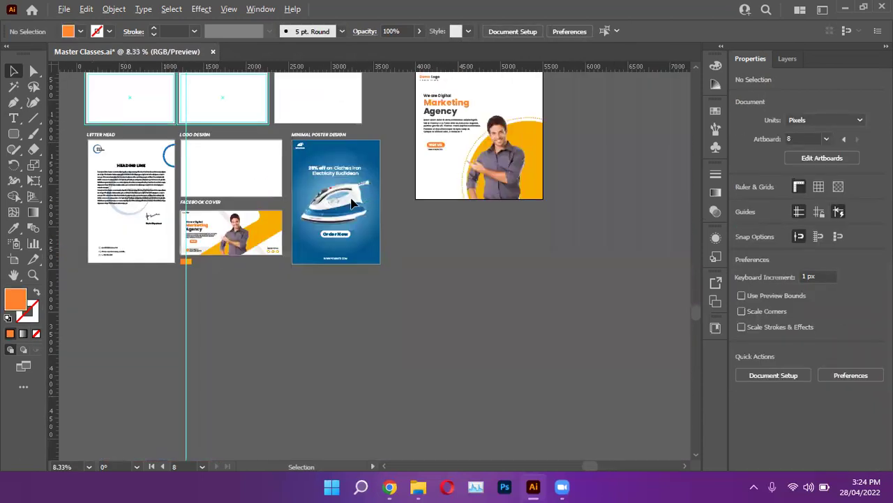
pyautogui.scroll(2, 447, 171)
pyautogui.hscroll(-5, 324, 370)
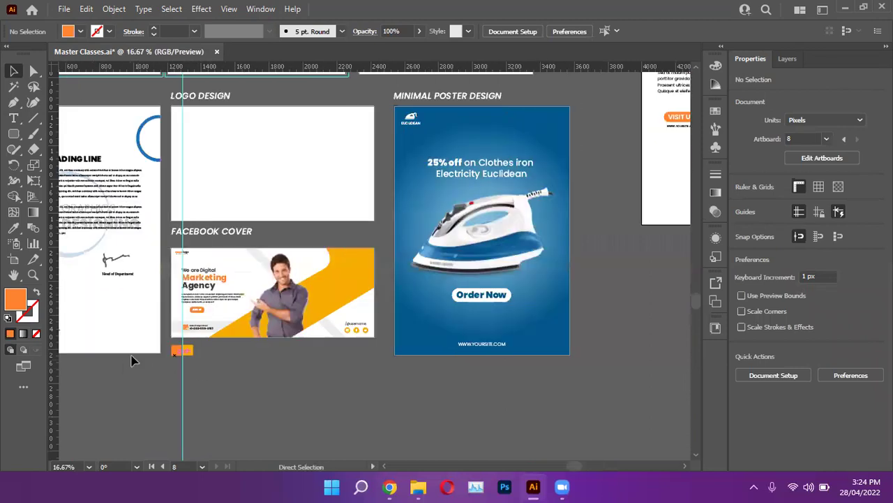
pyautogui.scroll(5, 450, 251)
pyautogui.scroll(2, 450, 251)
pyautogui.scroll(-1, 418, 253)
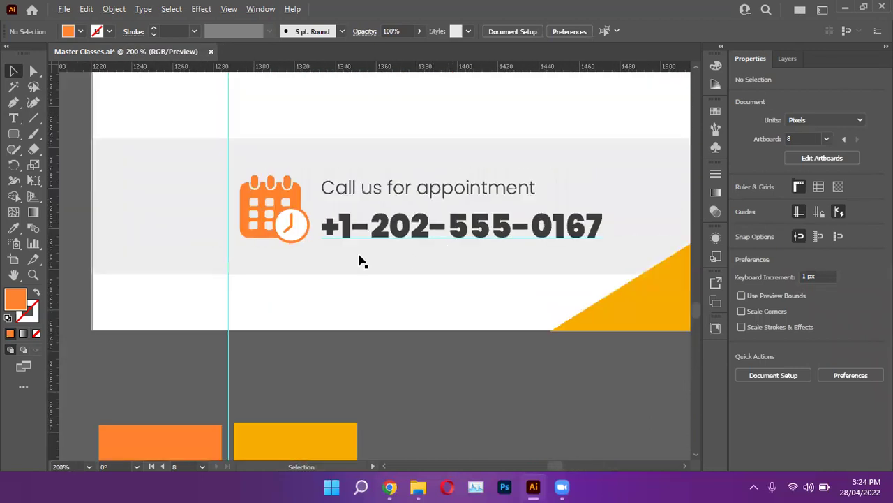
pyautogui.click(302, 274)
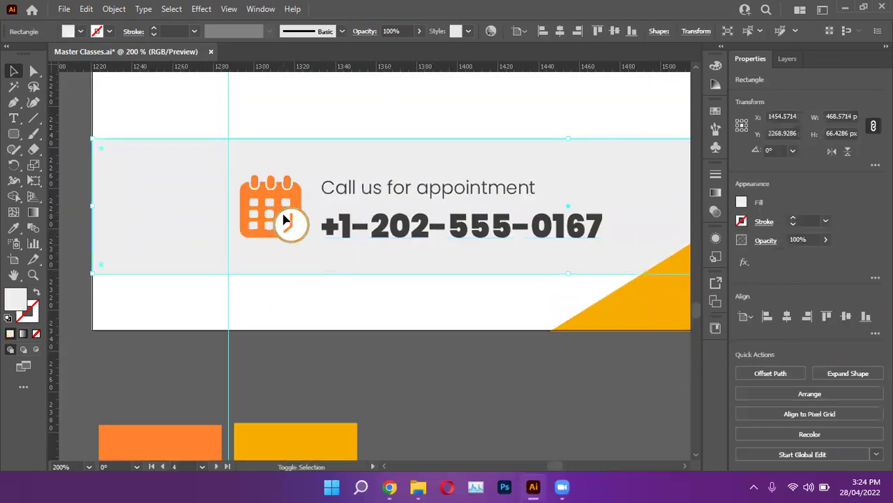
pyautogui.keyDown('shift'); pyautogui.click(289, 222); pyautogui.keyUp('shift')
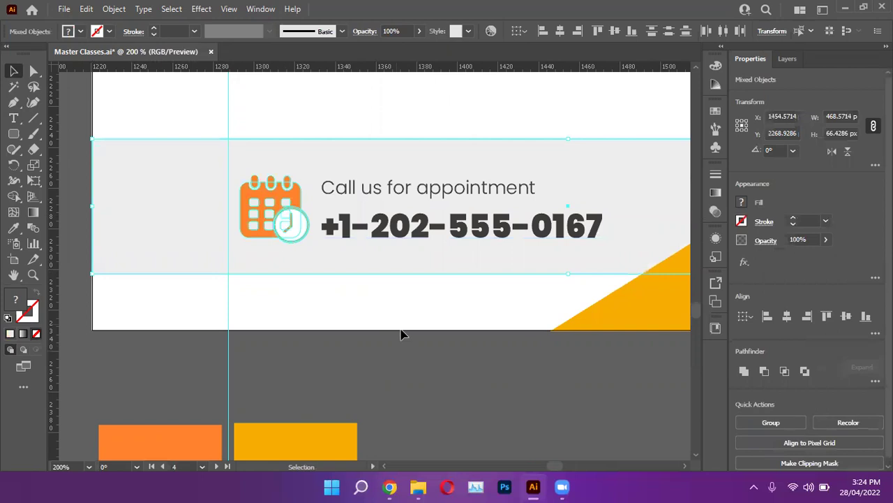
pyautogui.keyDown('shift'); pyautogui.click(412, 232); pyautogui.keyUp('shift')
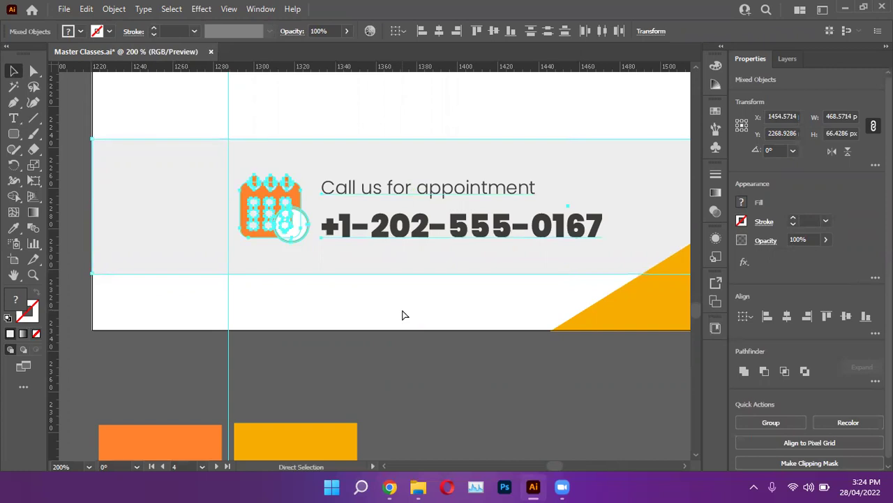
# Paste the appointment strip into the lower part of the square Marketing Agency post and enlarge it to about 781 by 111 px
pyautogui.scroll(-4, 421, 305)
pyautogui.hscroll(5, 421, 305)
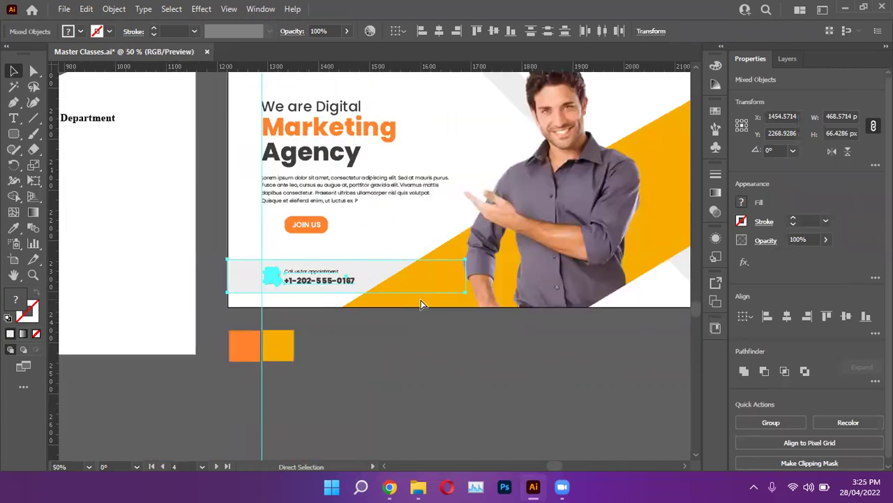
pyautogui.scroll(-2, 421, 305)
pyautogui.hscroll(6, 421, 302)
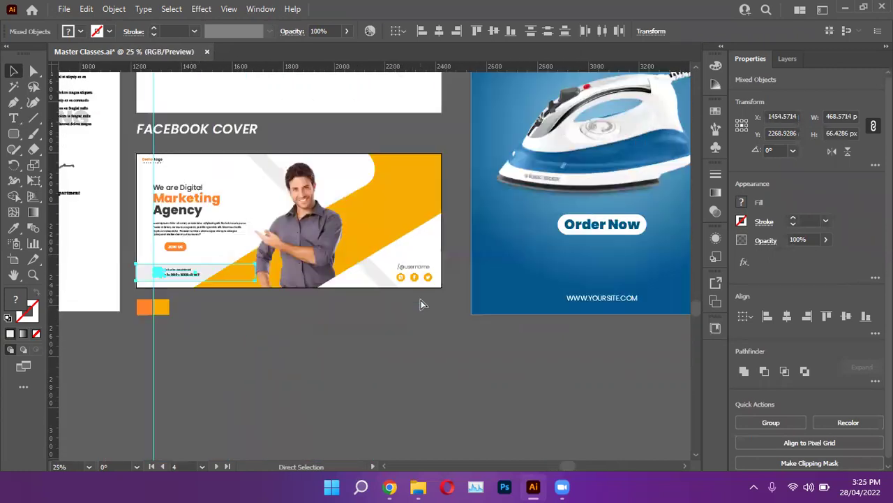
pyautogui.scroll(-3, 448, 297)
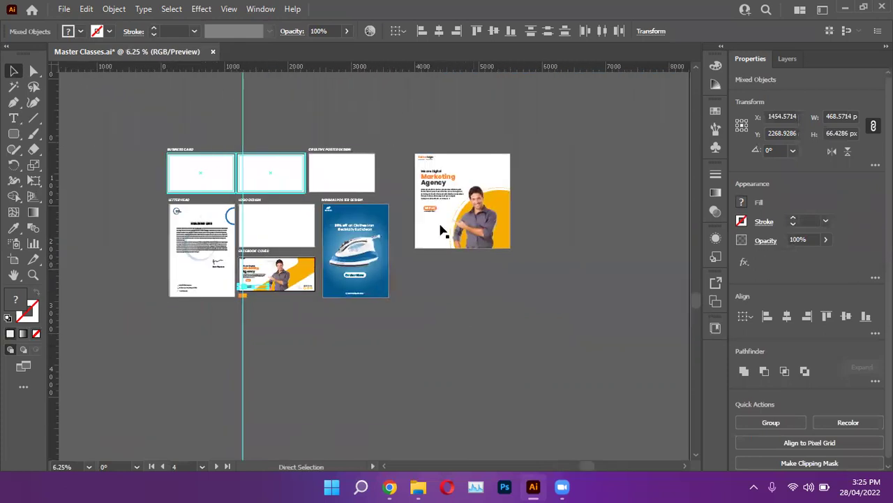
pyautogui.scroll(4, 415, 238)
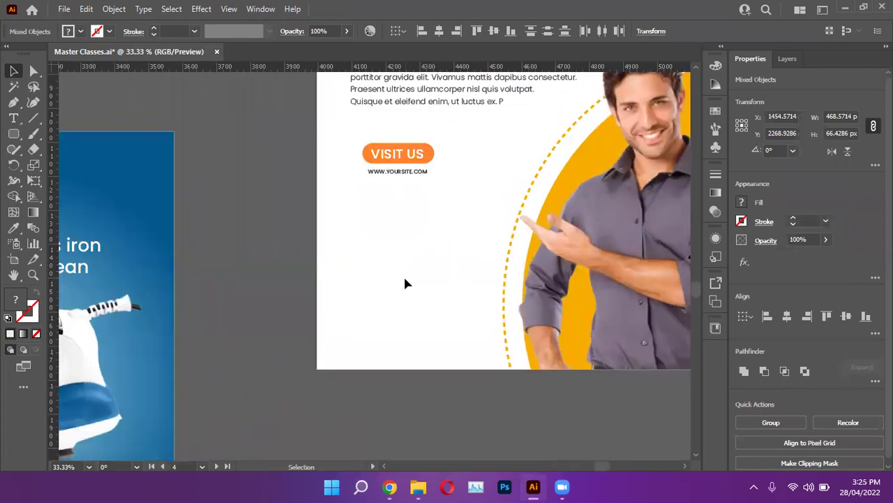
pyautogui.hotkey('ctrl', 'v')
pyautogui.moveTo(405, 273); pyautogui.dragTo(587, 345)
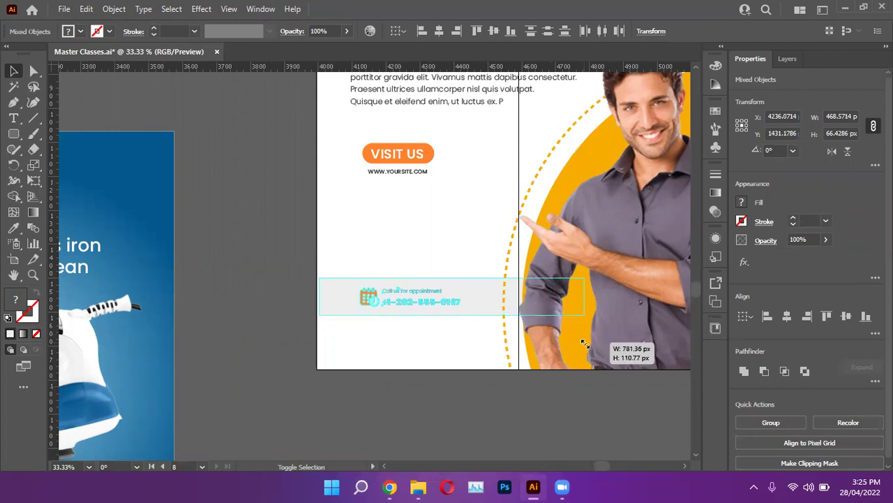
pyautogui.click(440, 390)
# Fill the appointment strip's rectangle with a darker grey and align it flush with the artboard's left edge
pyautogui.scroll(2, 440, 387)
pyautogui.click(461, 237)
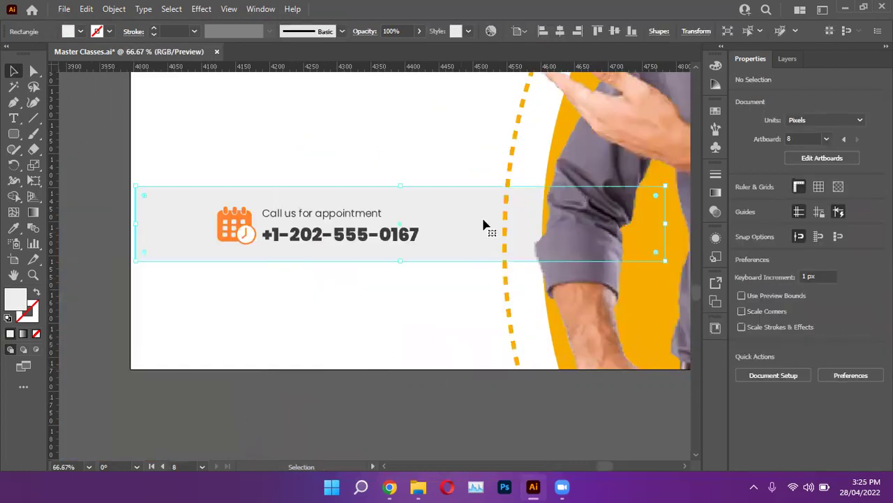
pyautogui.click(741, 202)
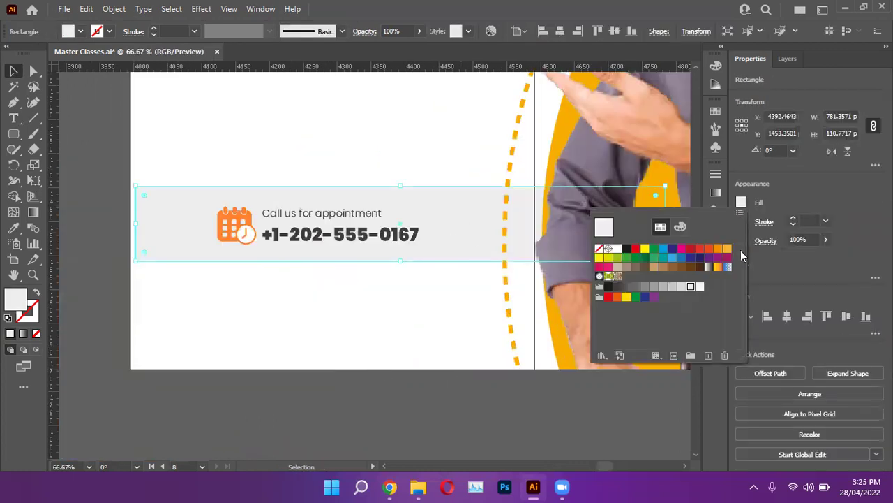
pyautogui.click(673, 287)
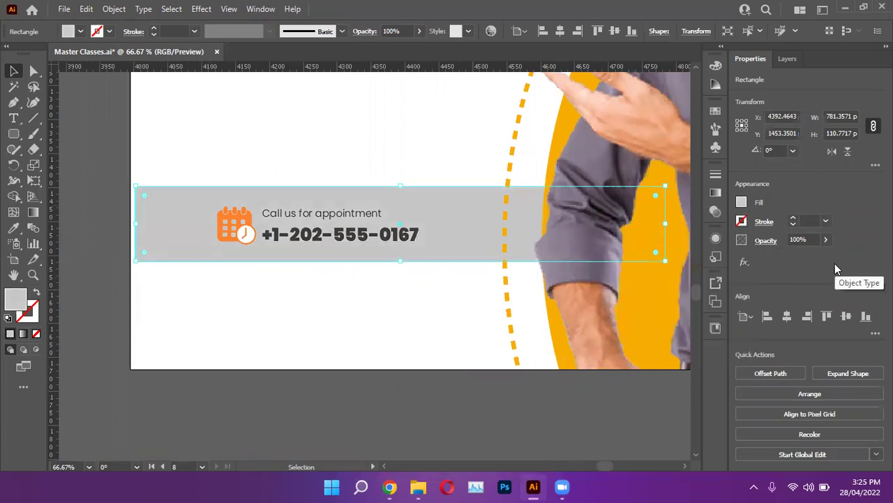
pyautogui.moveTo(170, 241); pyautogui.dragTo(162, 237)
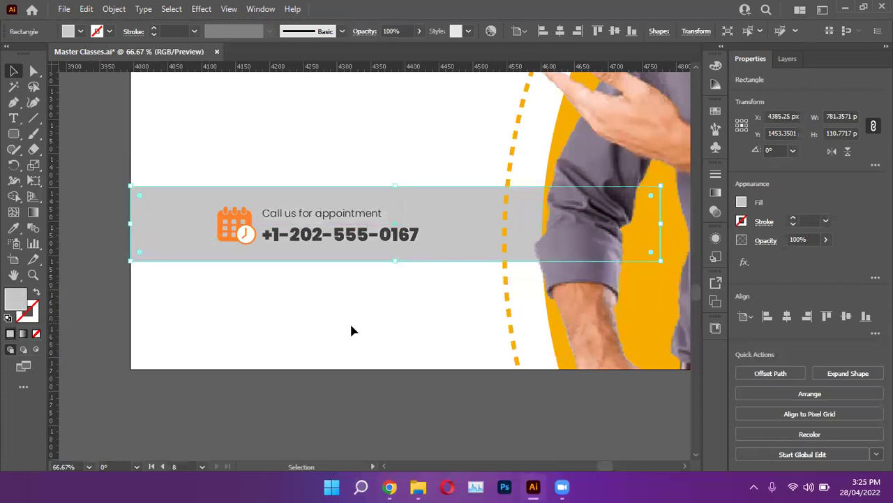
pyautogui.click(350, 322)
pyautogui.click(193, 235)
pyautogui.click(826, 240)
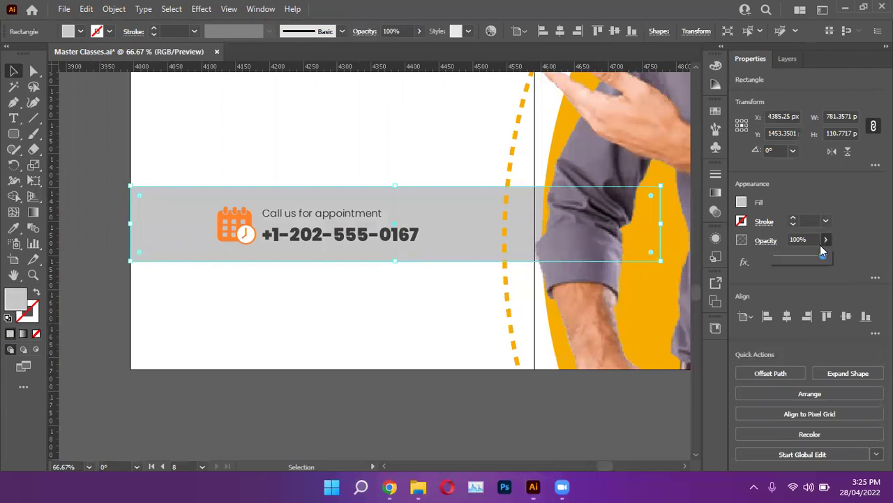
pyautogui.click(764, 246)
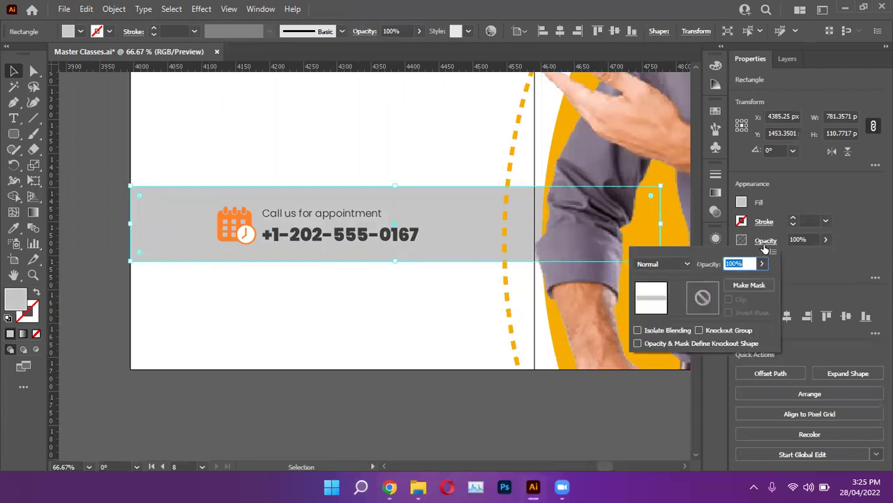
pyautogui.click(99, 216)
pyautogui.click(108, 216)
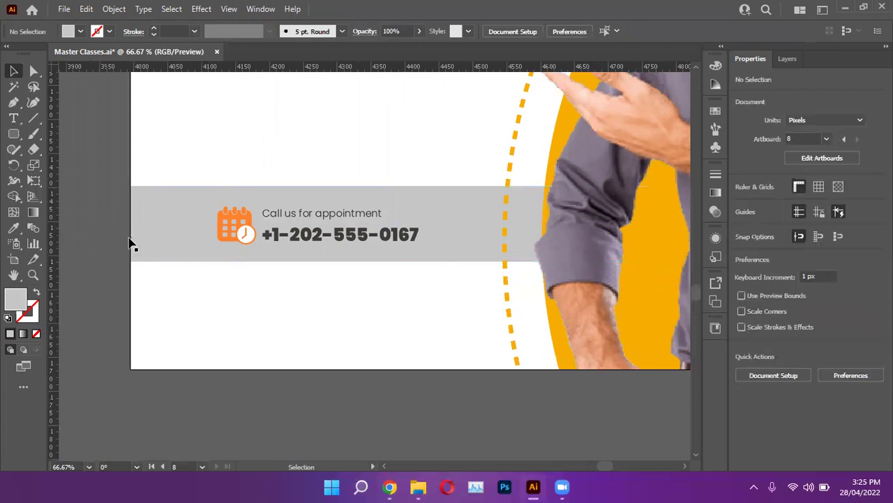
# Delete the clock from the calendar icon in the appointment strip, keeping only the calendar
pyautogui.hotkey('ctrl', '-')
pyautogui.hotkey('ctrl', '-')
pyautogui.scroll(4, 149, 216)
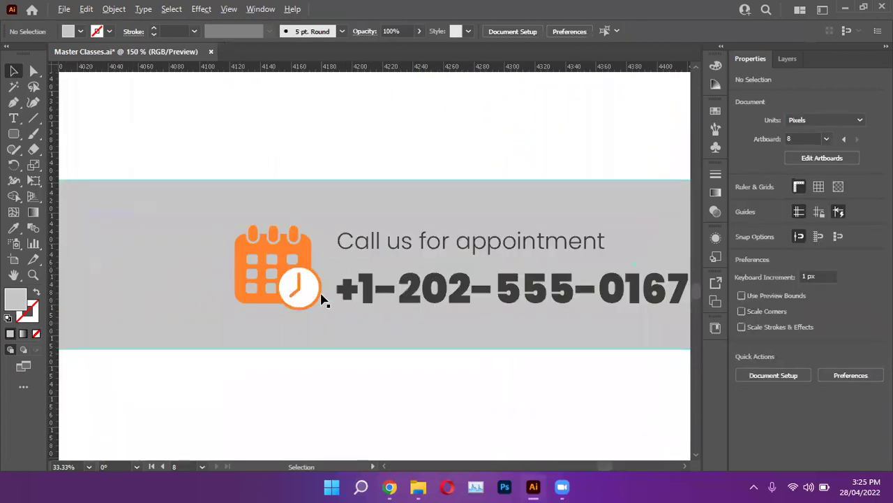
pyautogui.click(310, 296)
pyautogui.doubleClick(311, 297)
pyautogui.click(312, 298)
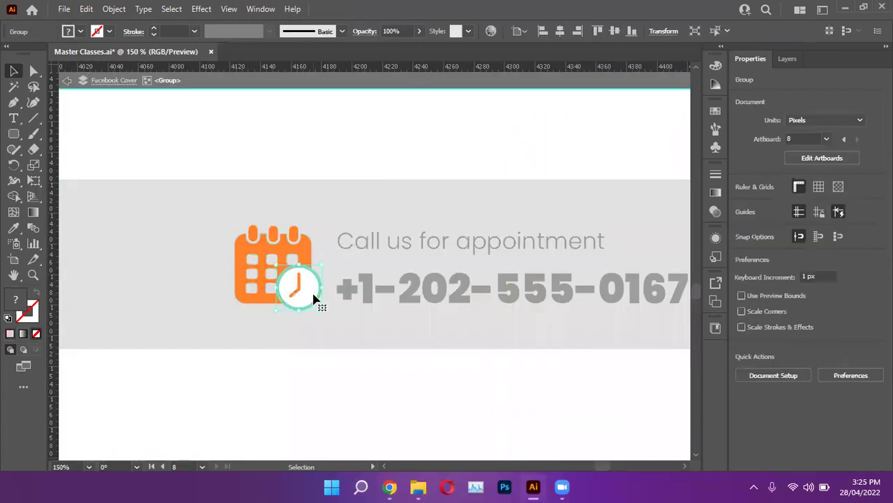
pyautogui.press('Delete')
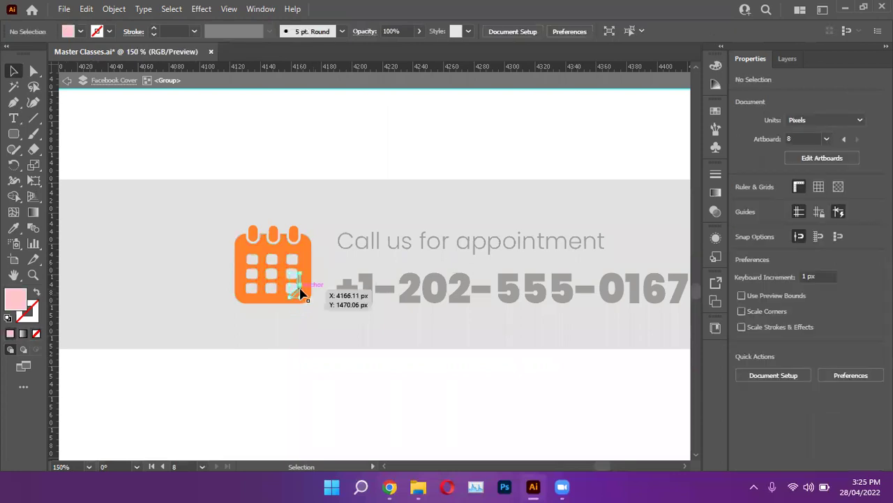
pyautogui.doubleClick(299, 367)
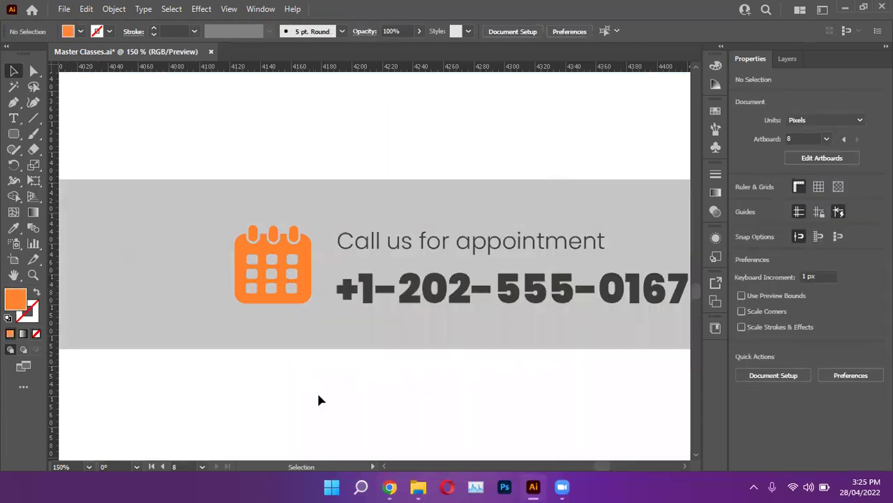
# Switch to Chrome and search Google Images for "Contact us"
pyautogui.click(389, 487)
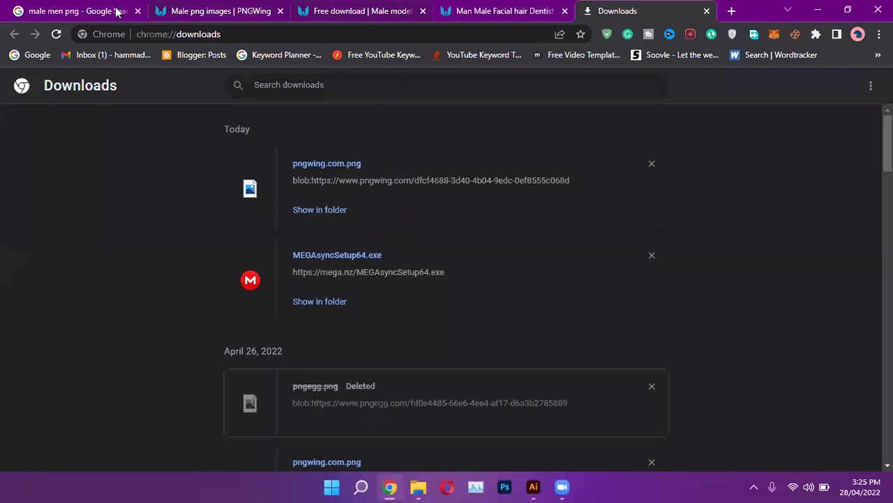
pyautogui.click(117, 12)
pyautogui.moveTo(202, 85); pyautogui.dragTo(101, 85)
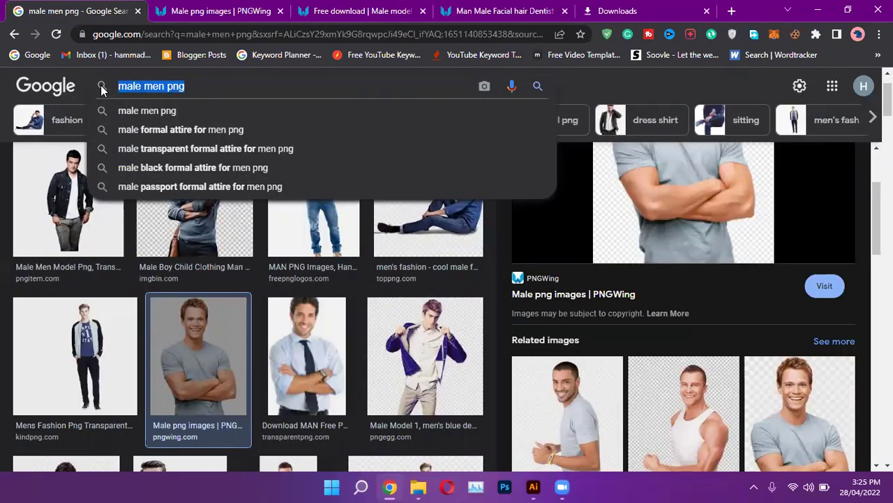
pyautogui.write('Contact ')
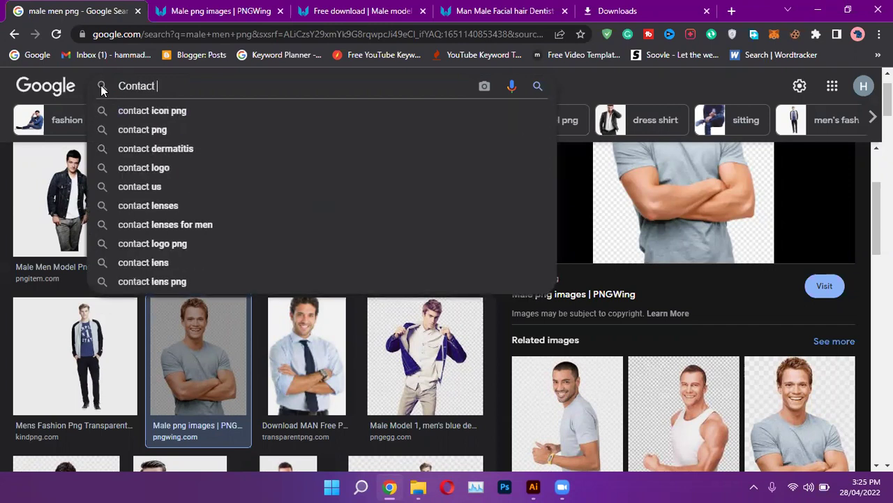
pyautogui.write('us')
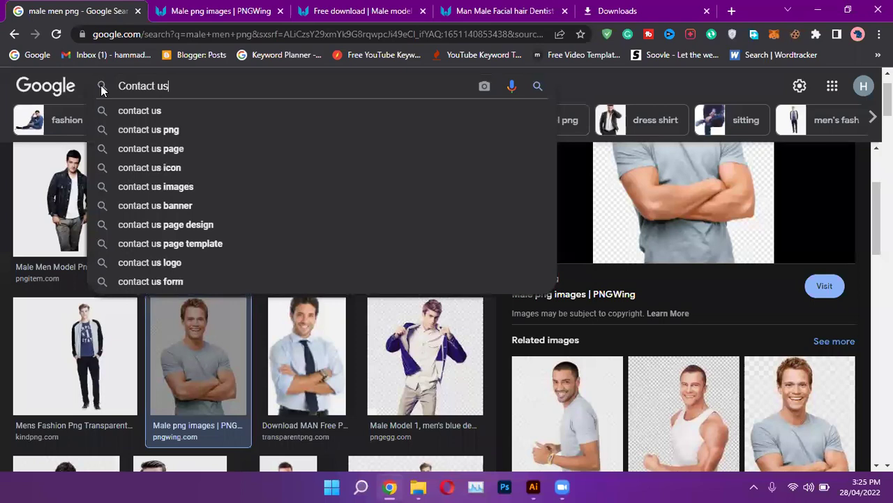
pyautogui.press('Return')
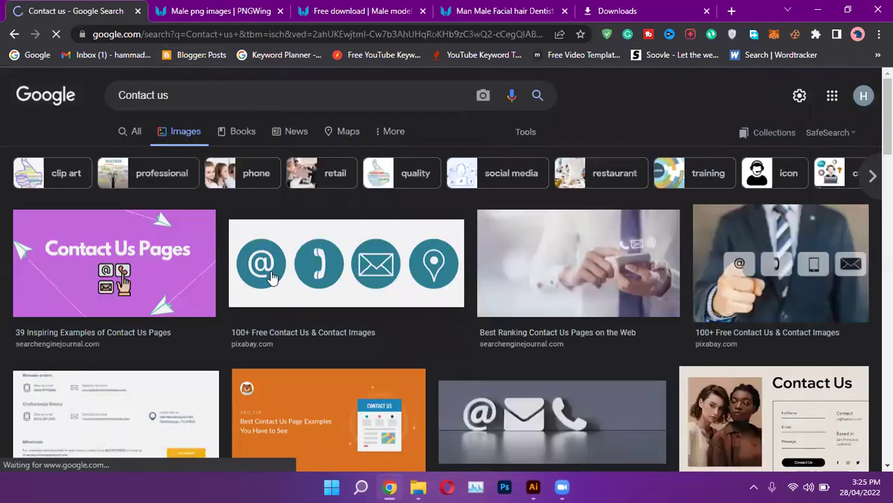
# Refine the image search to "Contact us icon"
pyautogui.scroll(-1, 351, 251)
pyautogui.scroll(1, 351, 251)
pyautogui.click(229, 88)
pyautogui.write('icon')
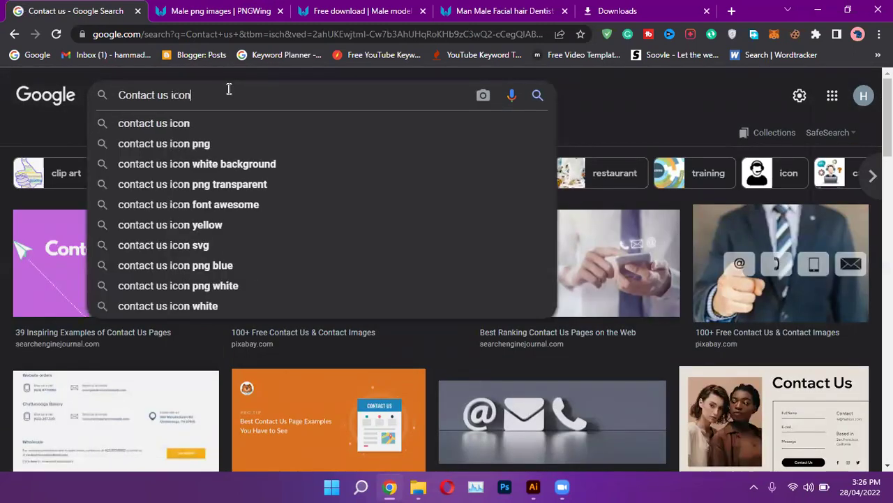
pyautogui.press('Return')
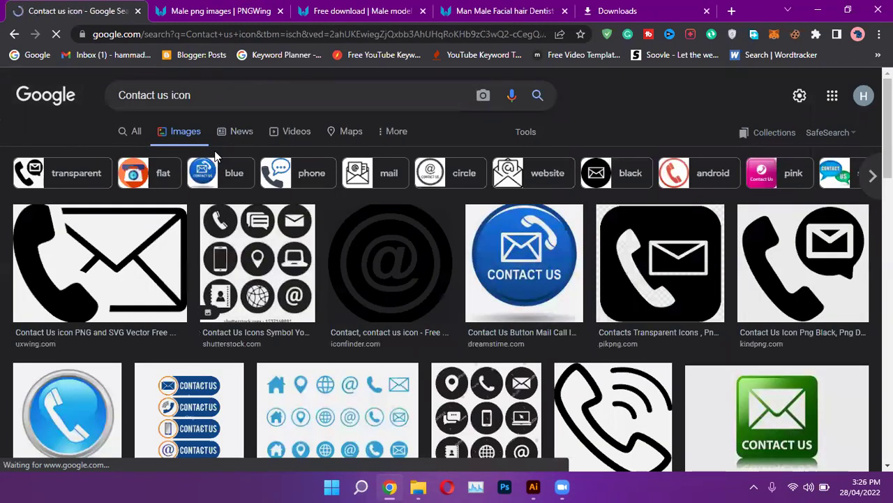
# Find a plain black phone handset icon on a white background among the image results and copy the image
pyautogui.scroll(-2, 453, 223)
pyautogui.scroll(-3, 696, 293)
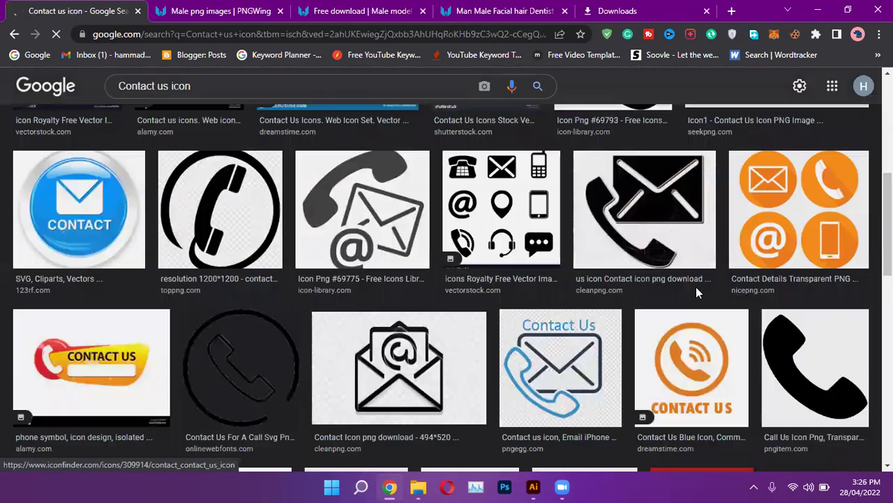
pyautogui.scroll(-6, 259, 289)
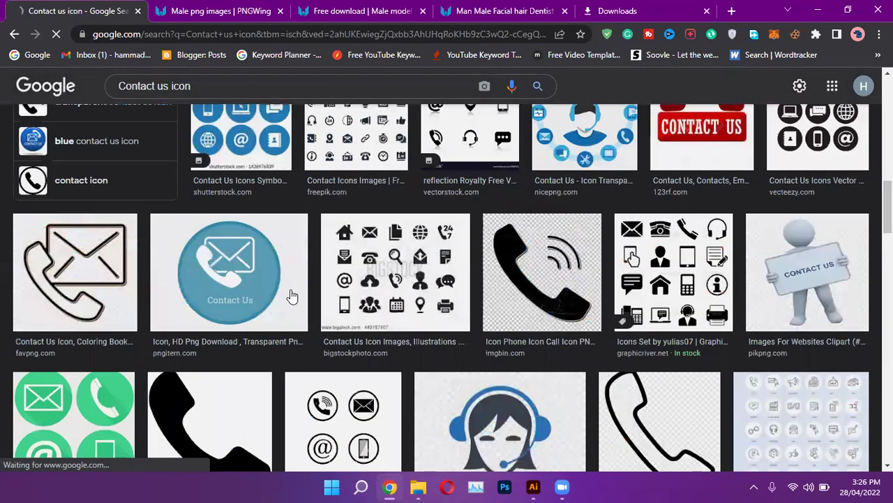
pyautogui.click(520, 291)
pyautogui.scroll(-2, 619, 279)
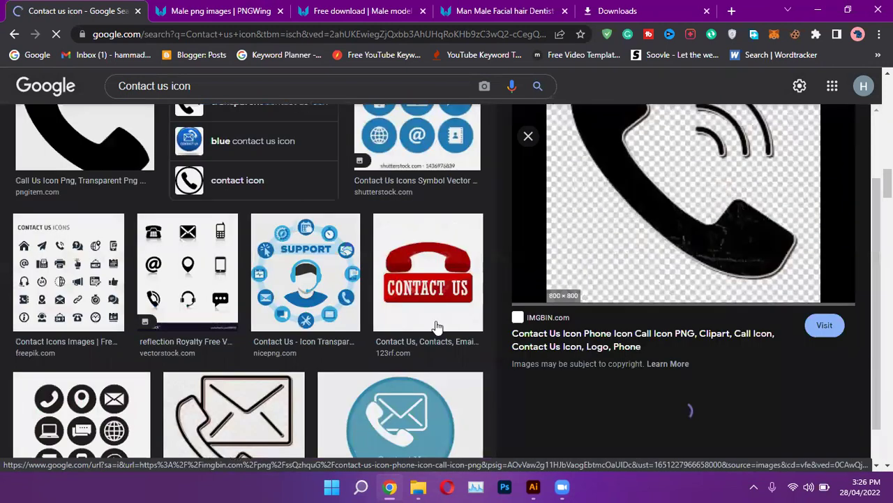
pyautogui.scroll(-4, 209, 293)
pyautogui.scroll(-3, 282, 277)
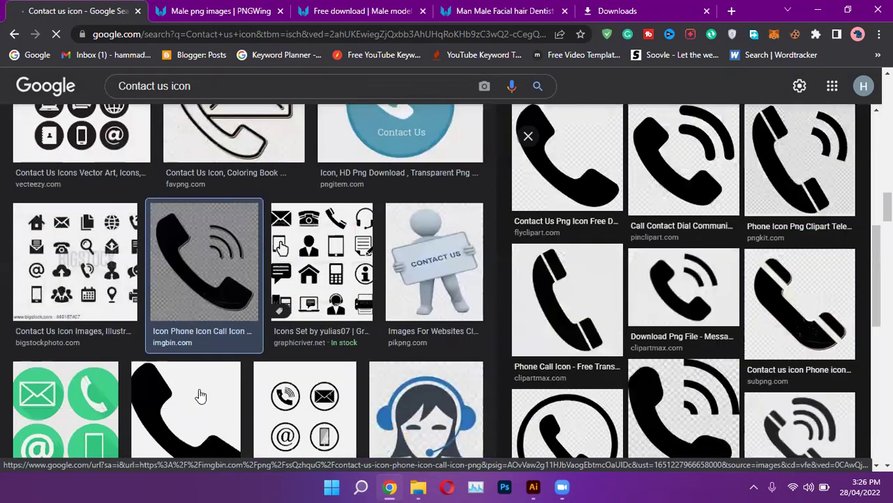
pyautogui.click(200, 395)
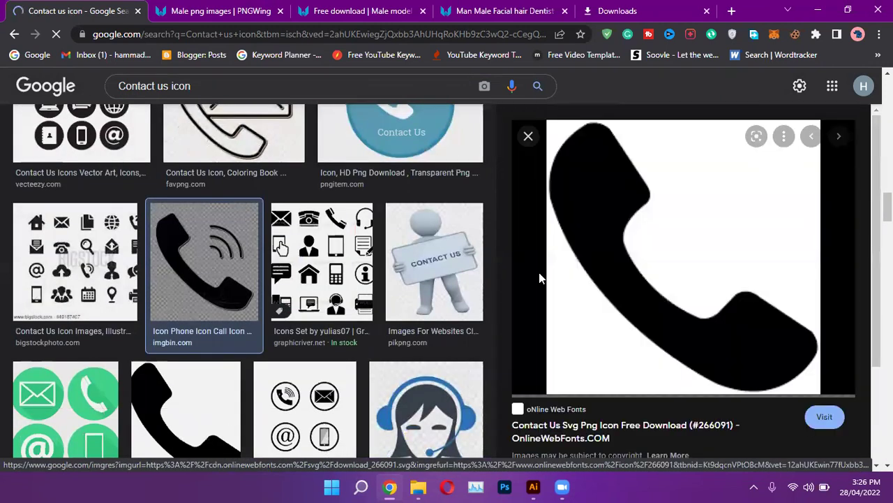
pyautogui.rightClick(618, 225)
pyautogui.click(673, 373)
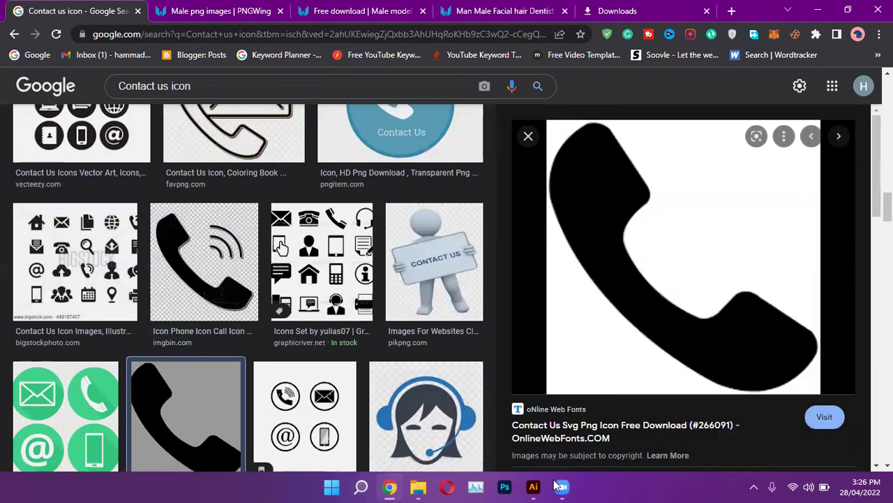
# Switch to Illustrator, paste the handset image below the square post and enlarge it to about 694 px square
pyautogui.click(533, 487)
pyautogui.scroll(-5, 429, 286)
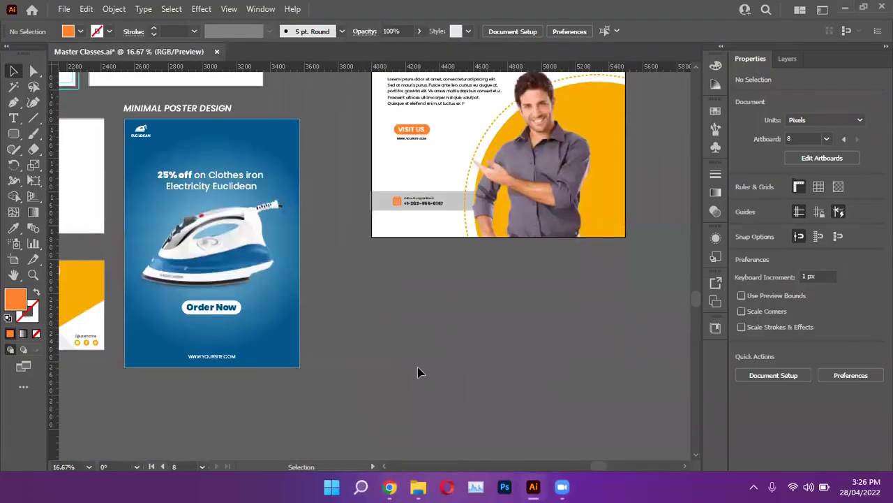
pyautogui.hotkey('ctrl', 'v')
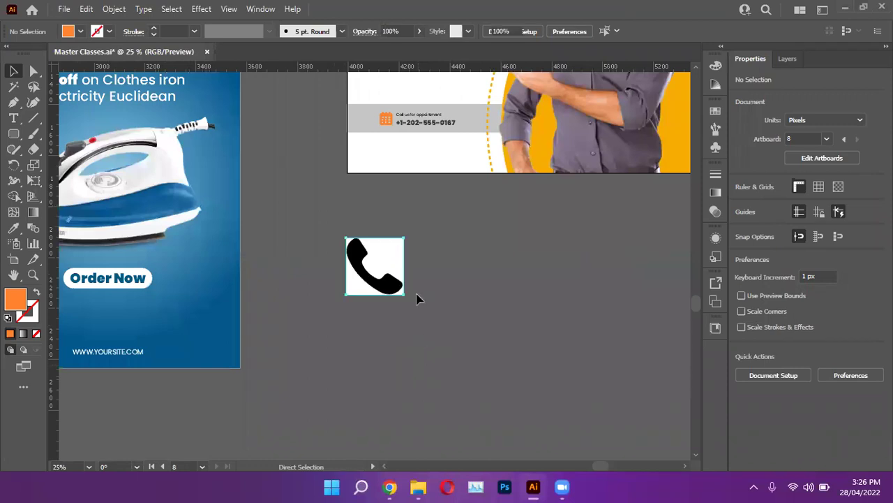
pyautogui.moveTo(406, 287); pyautogui.dragTo(473, 278)
pyautogui.click(548, 299)
pyautogui.click(534, 239)
pyautogui.scroll(2, 522, 273)
pyautogui.click(409, 233)
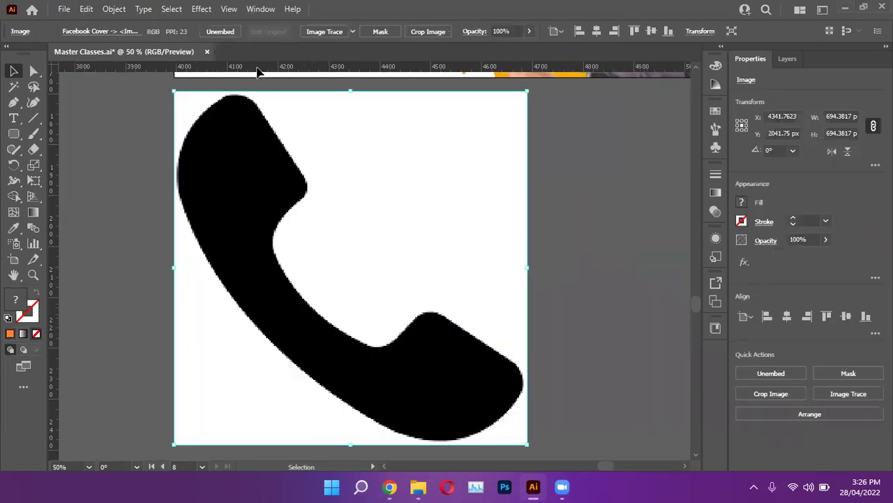
# Apply Image Trace to the handset image in Black and White mode with the threshold set to 220
pyautogui.click(327, 34)
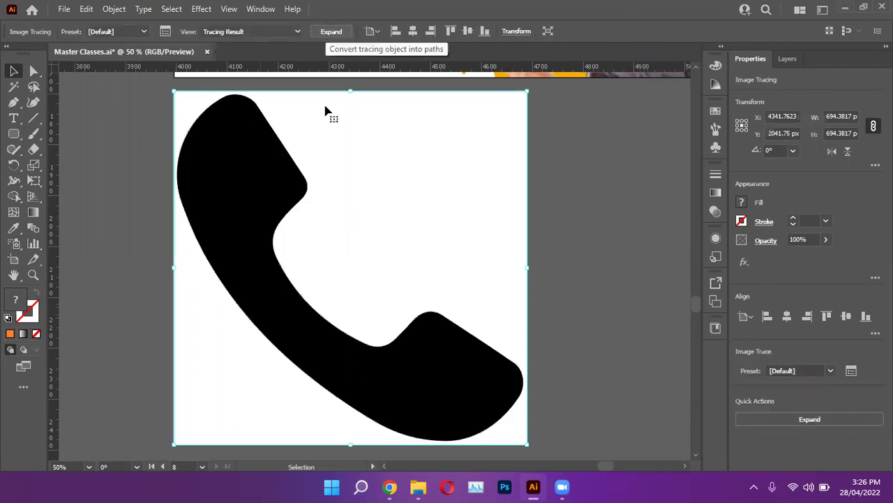
pyautogui.click(166, 31)
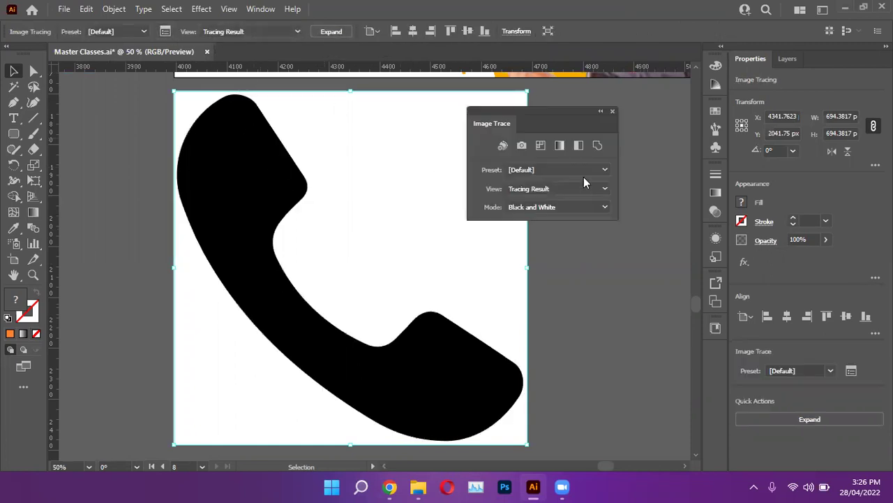
pyautogui.click(481, 266)
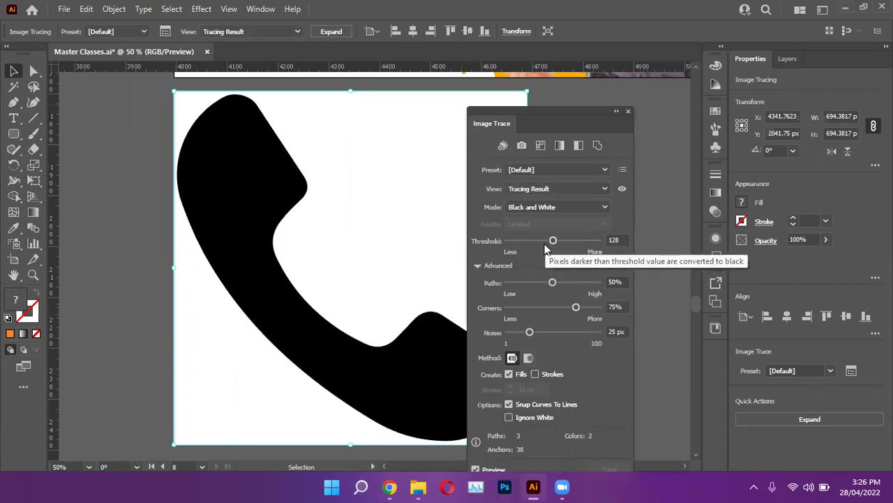
pyautogui.moveTo(555, 243); pyautogui.dragTo(564, 240)
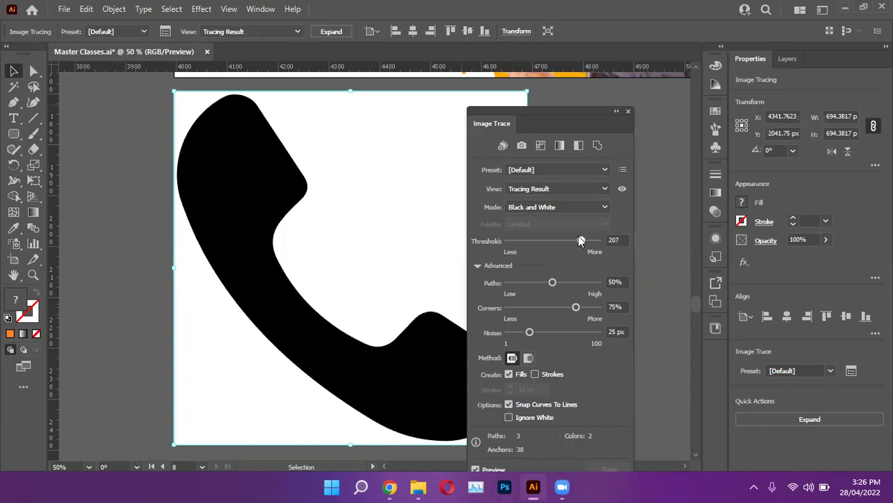
pyautogui.click(559, 205)
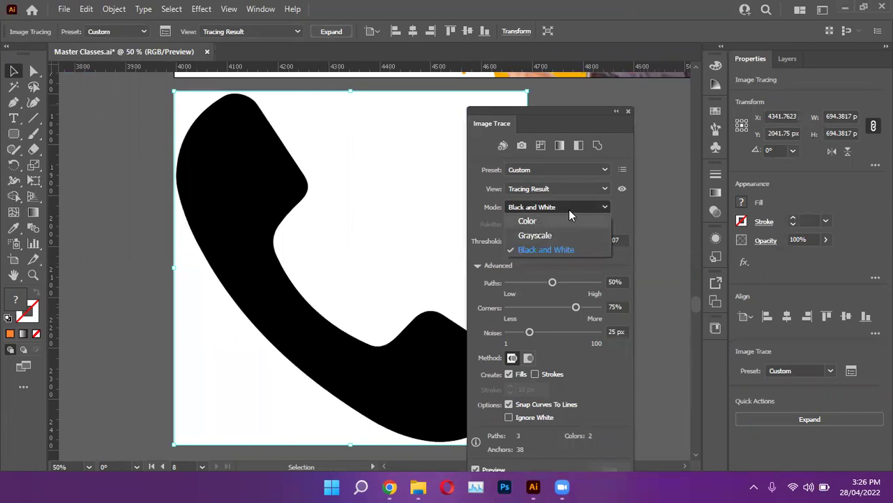
pyautogui.click(568, 210)
pyautogui.moveTo(584, 241); pyautogui.dragTo(587, 244)
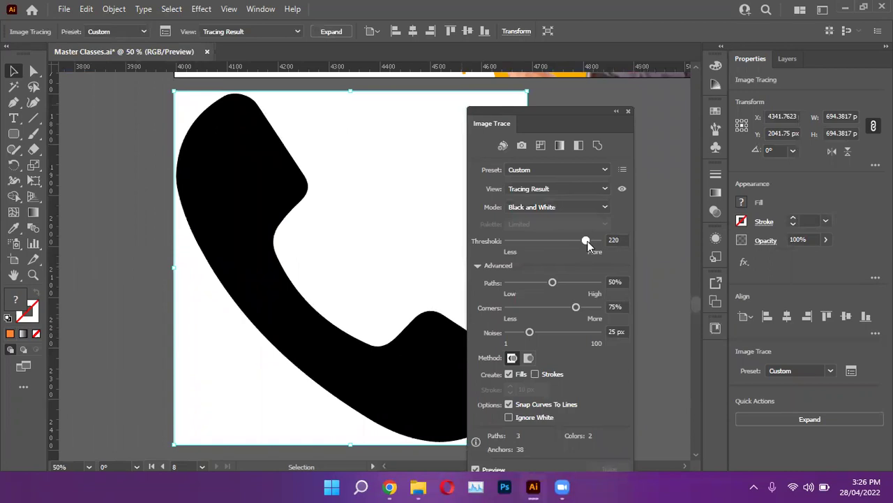
# Set the handset trace's Paths to 91% and Corners to 82%
pyautogui.moveTo(567, 281); pyautogui.dragTo(577, 282)
pyautogui.moveTo(587, 282); pyautogui.dragTo(592, 282)
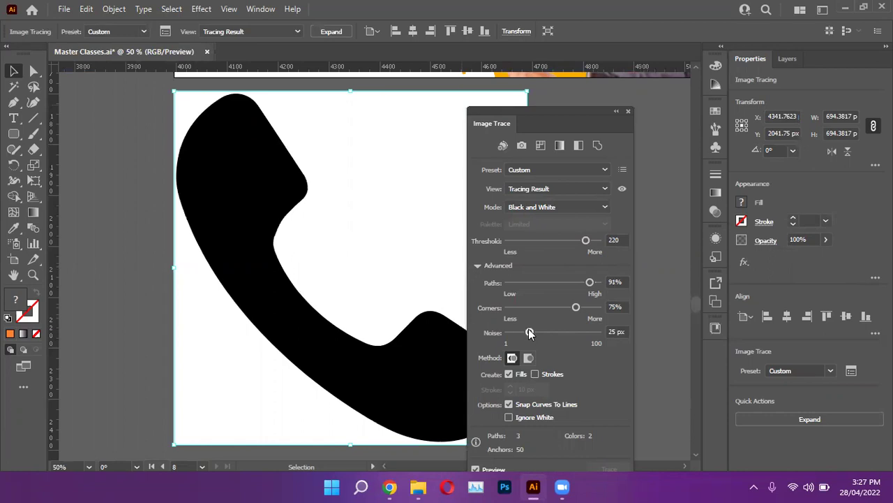
pyautogui.scroll(-5, 240, 269)
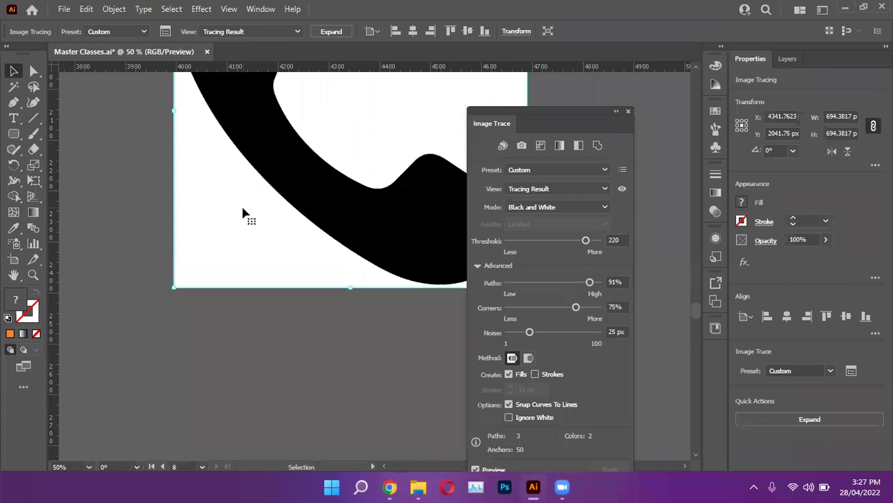
pyautogui.scroll(5, 223, 202)
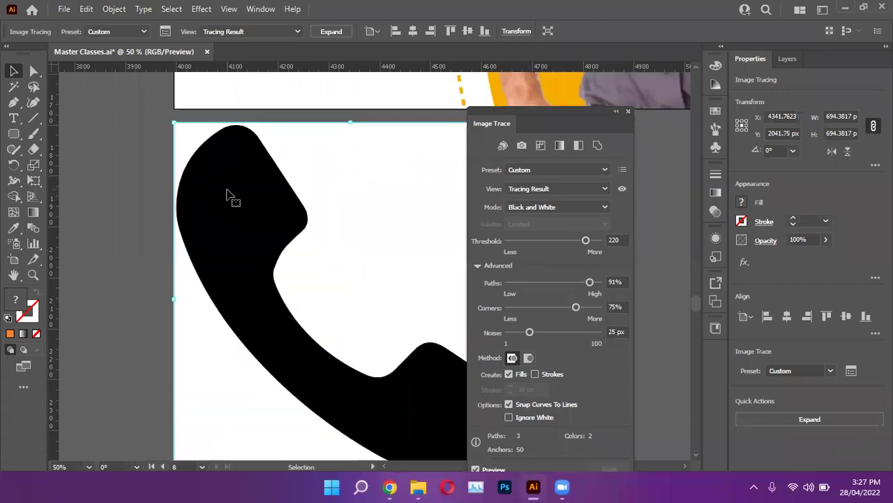
pyautogui.moveTo(579, 310); pyautogui.dragTo(584, 310)
pyautogui.moveTo(548, 123); pyautogui.dragTo(550, 65)
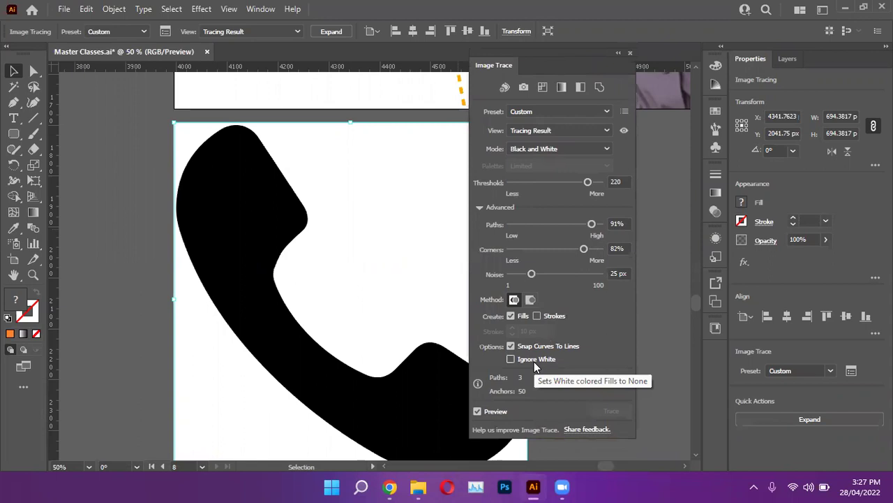
# Make the handset trace ignore white and expand it into vector paths
pyautogui.click(511, 359)
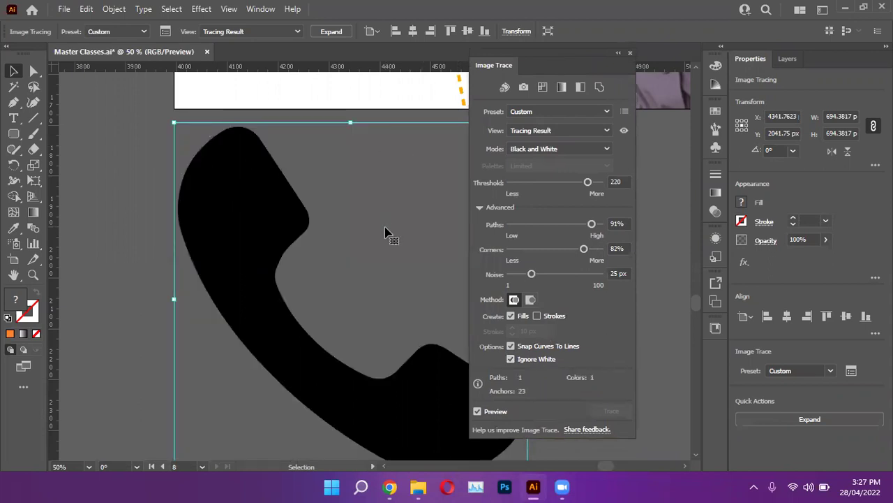
pyautogui.click(628, 53)
pyautogui.click(644, 223)
pyautogui.click(253, 213)
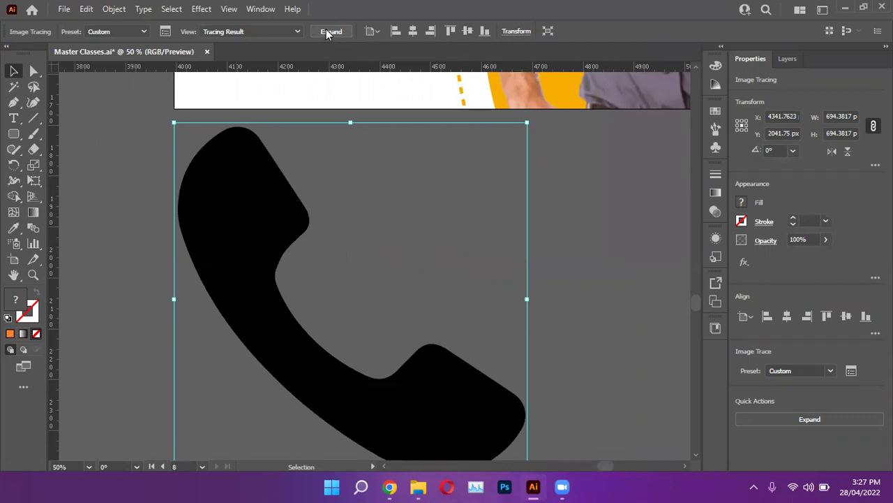
pyautogui.click(328, 32)
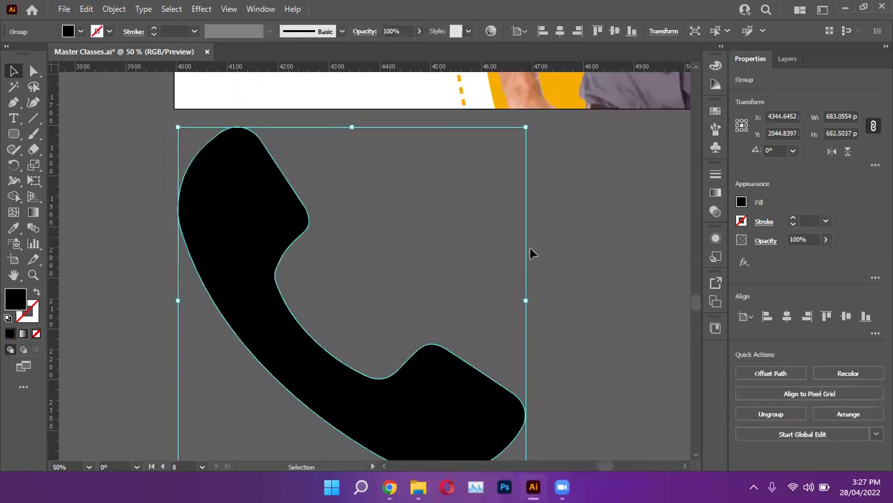
pyautogui.click(562, 241)
pyautogui.click(517, 202)
# Smooth the inner curve of the handset's outline just below the upper earpiece with the Smooth tool
pyautogui.scroll(-3, 552, 265)
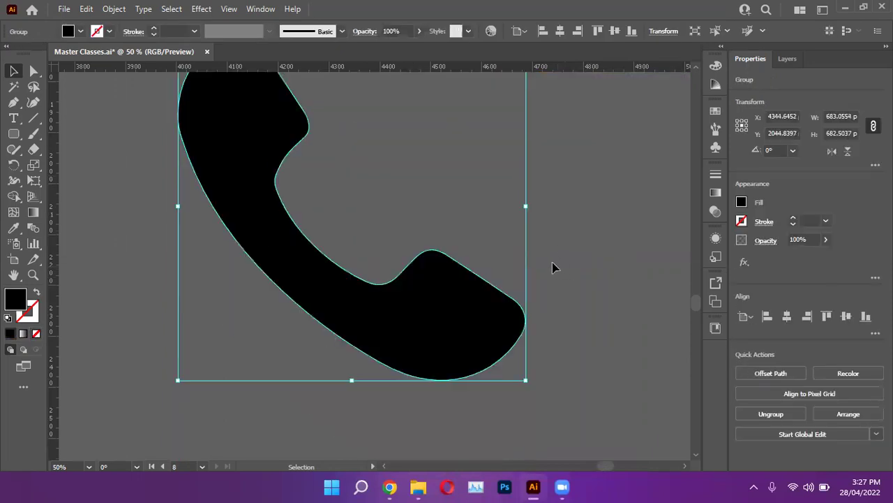
pyautogui.click(13, 164)
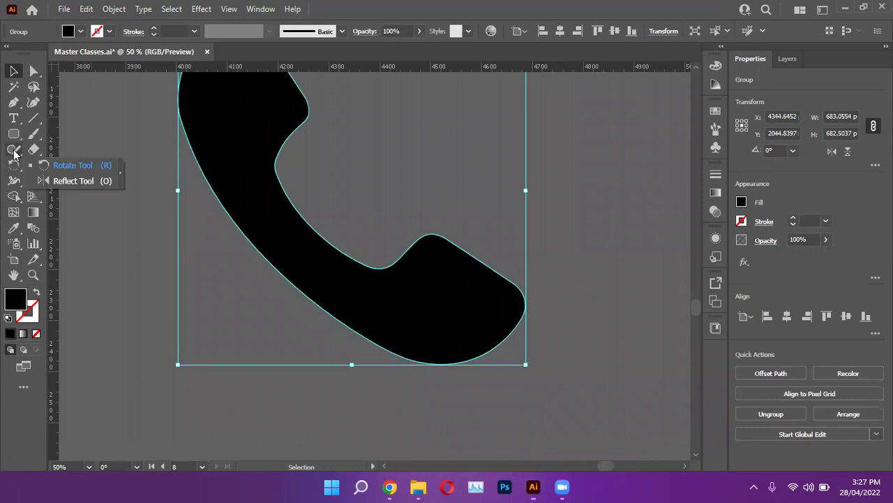
pyautogui.click(13, 149)
pyautogui.click(88, 180)
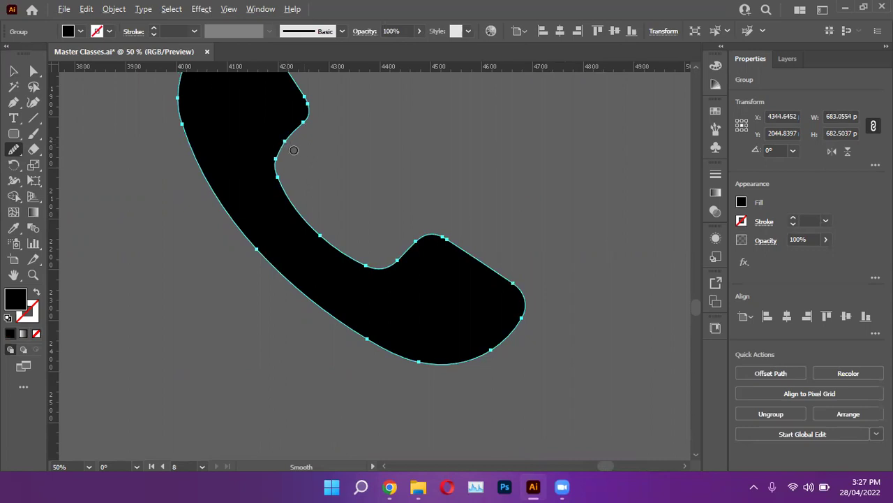
pyautogui.scroll(3, 279, 147)
pyautogui.scroll(1, 264, 134)
pyautogui.moveTo(320, 145)
pyautogui.mouseDown()
pyautogui.moveTo(292, 165)
pyautogui.moveTo(266, 202)
pyautogui.moveTo(239, 267)
pyautogui.moveTo(240, 306)
pyautogui.moveTo(286, 188)
pyautogui.moveTo(255, 235)
pyautogui.mouseUp()
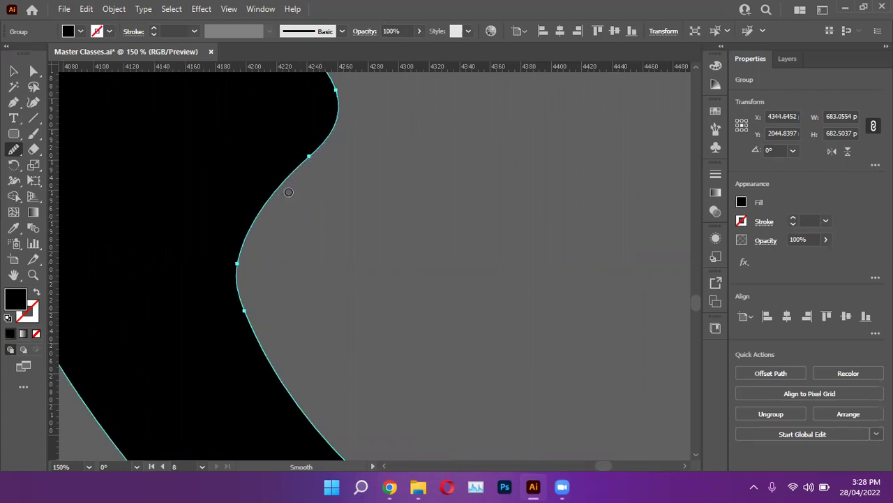
pyautogui.scroll(-3, 373, 198)
pyautogui.scroll(-2, 386, 239)
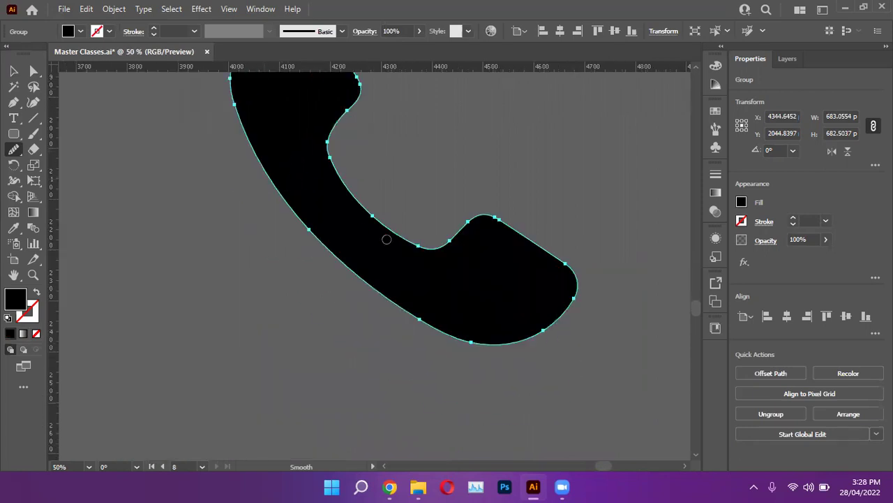
pyautogui.press('v')
pyautogui.scroll(3, 209, 230)
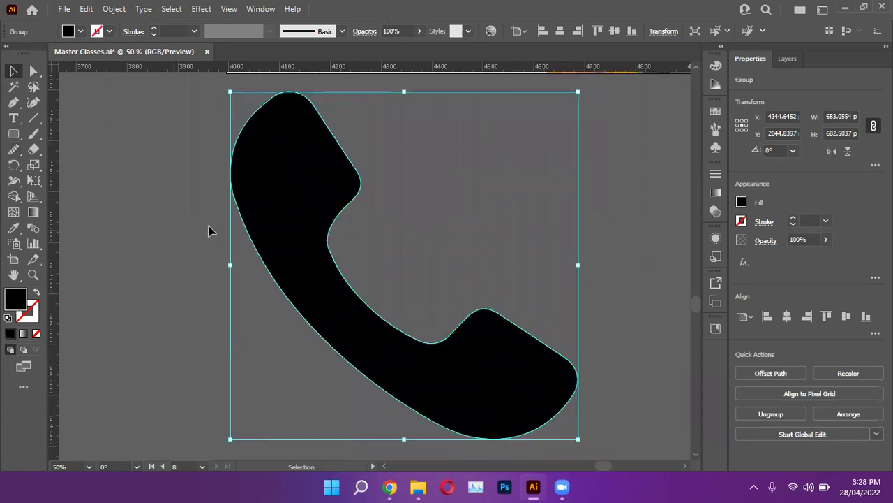
# Scale the traced handset down to about 113 px wide and place it just below the grey contact strip
pyautogui.scroll(-1, 209, 231)
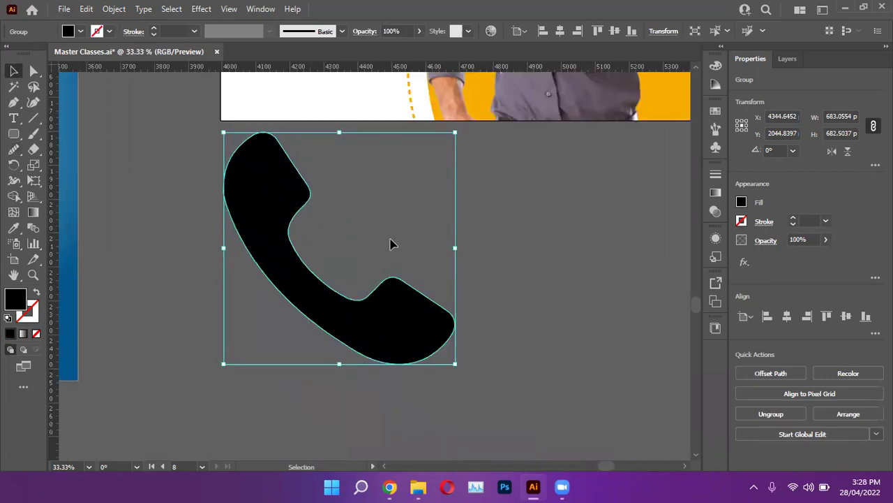
pyautogui.moveTo(455, 365); pyautogui.dragTo(356, 290)
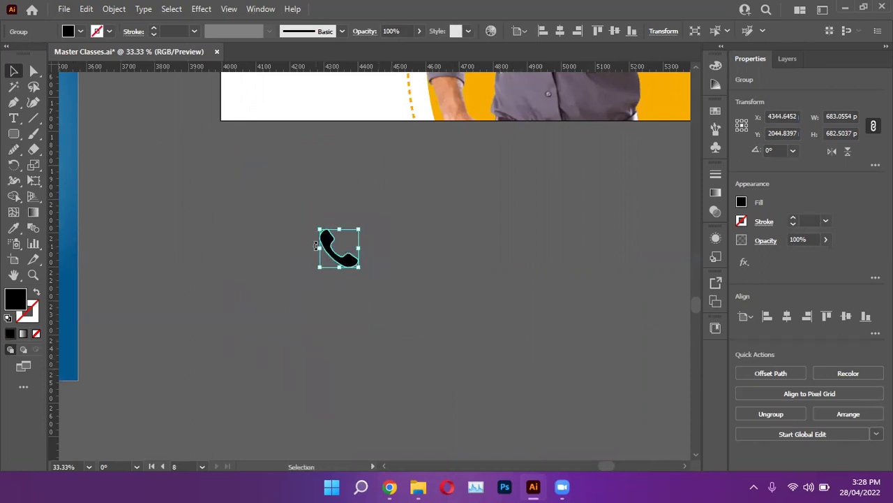
pyautogui.scroll(3, 315, 245)
pyautogui.moveTo(325, 333); pyautogui.dragTo(268, 166)
pyautogui.hotkey('ctrl', '=')
pyautogui.hotkey('ctrl', '=')
pyautogui.hotkey('ctrl', '=')
pyautogui.hotkey('ctrl', '=')
pyautogui.scroll(3, 269, 170)
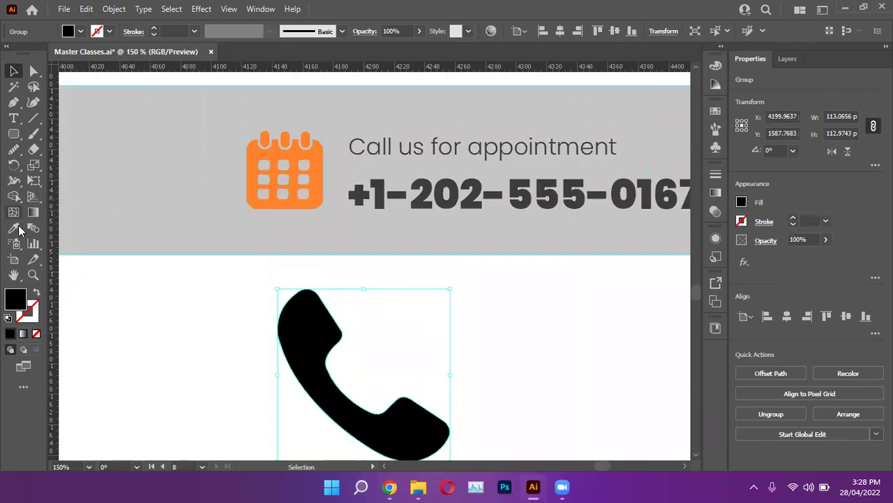
# Recolor the handset with the calendar icon's orange using the Eyedropper
pyautogui.click(14, 228)
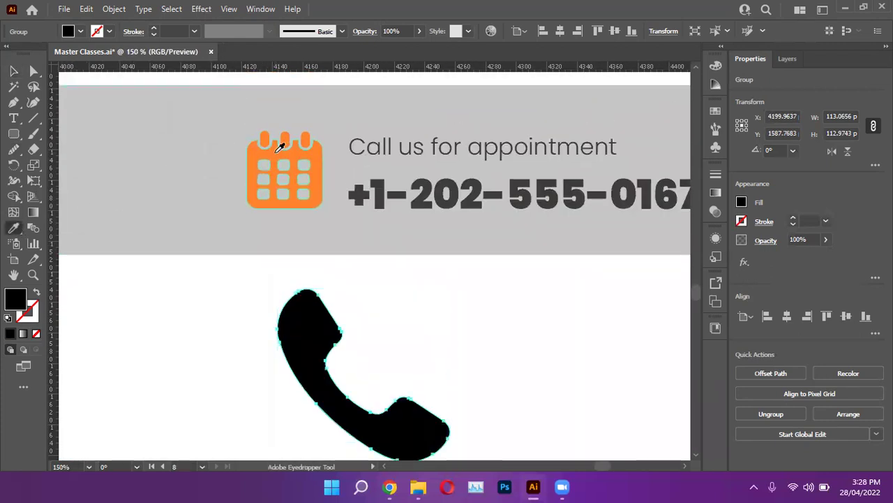
pyautogui.click(279, 146)
pyautogui.press('v')
# Delete the calendar icon and put the handset in its place, scaled to about 43.5 px wide
pyautogui.click(293, 207)
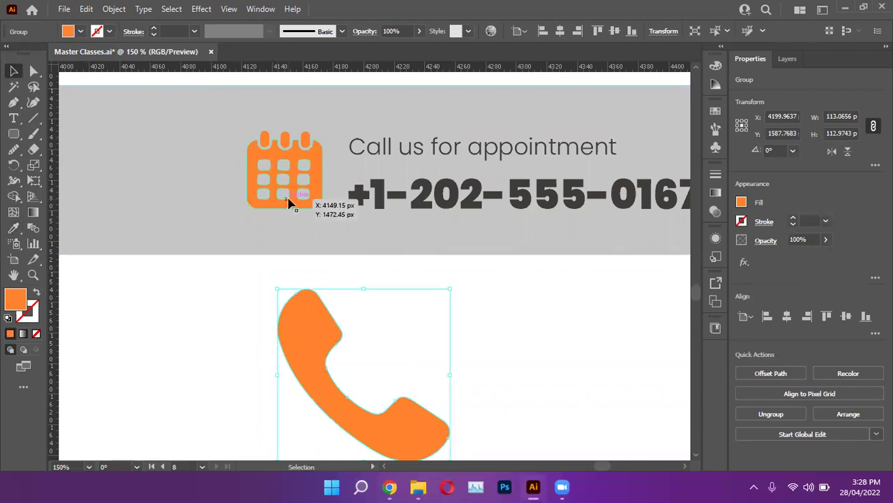
pyautogui.click(300, 213)
pyautogui.click(303, 303)
pyautogui.scroll(-3, 436, 364)
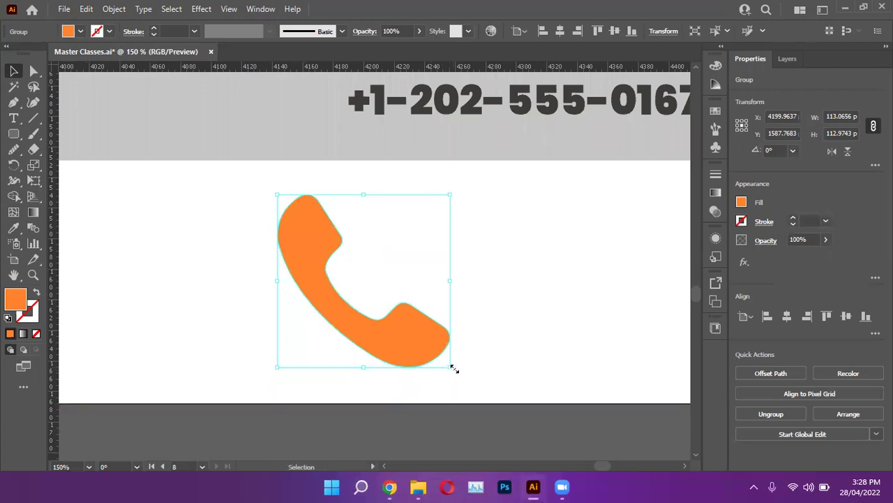
pyautogui.moveTo(455, 372); pyautogui.dragTo(317, 115)
pyautogui.scroll(3, 317, 221)
pyautogui.moveTo(276, 185); pyautogui.dragTo(275, 181)
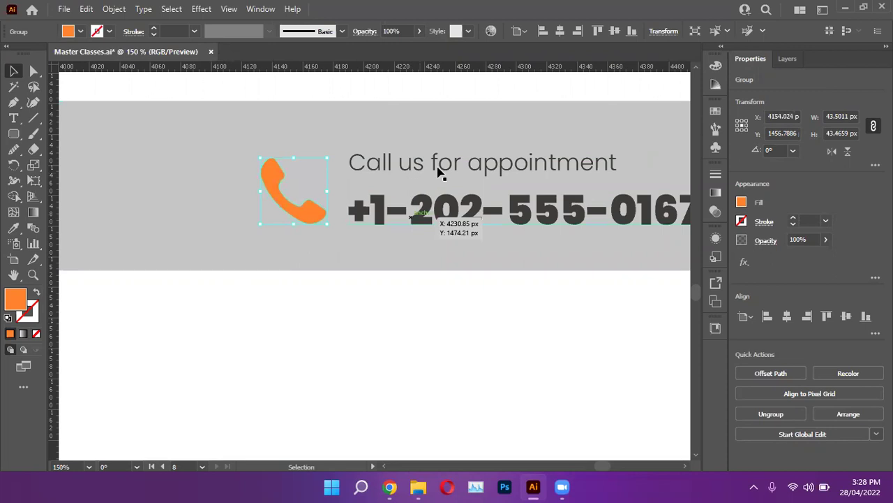
# Shorten the line above the phone number to "Call us"
pyautogui.doubleClick(439, 171)
pyautogui.doubleClick(436, 171)
pyautogui.moveTo(431, 164); pyautogui.dragTo(626, 165)
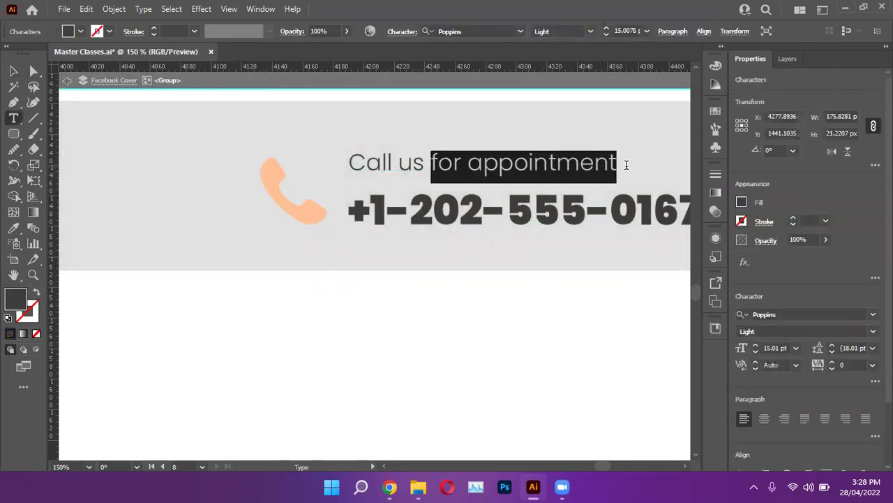
pyautogui.press('BackSpace')
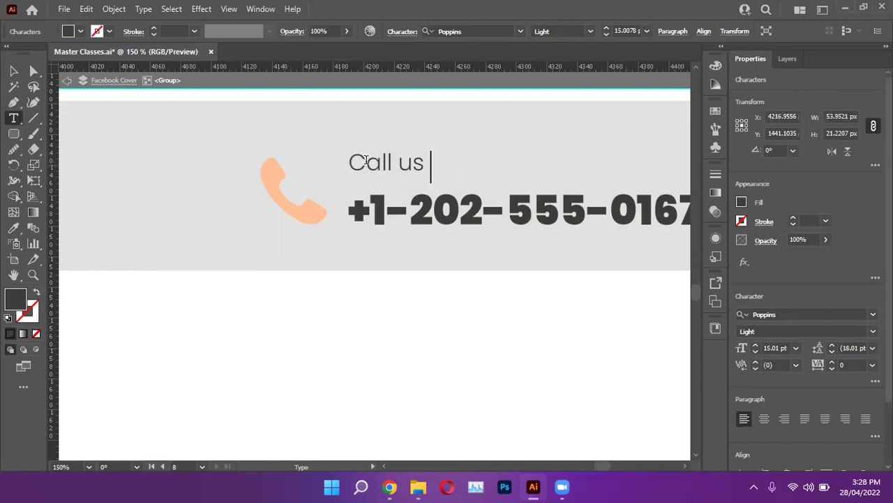
pyautogui.press('Escape')
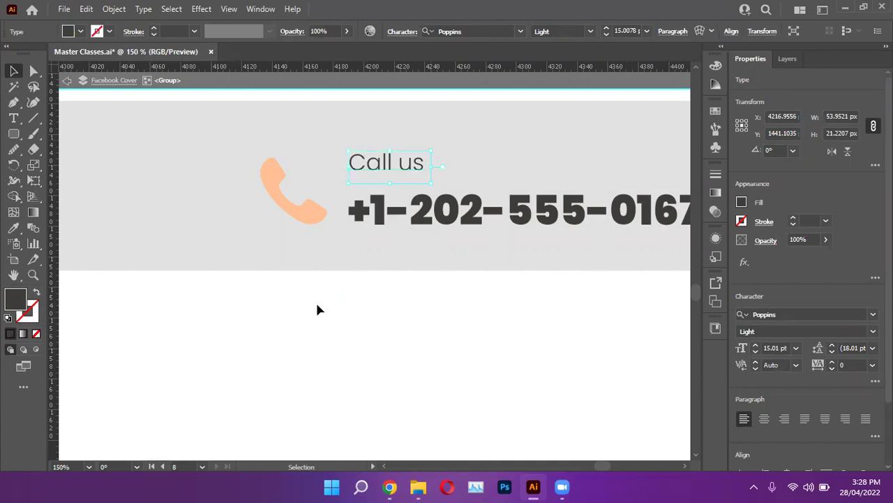
pyautogui.doubleClick(411, 334)
# Rotate the handset clockwise to about 342.6° and shift it slightly away from the phone number
pyautogui.click(320, 221)
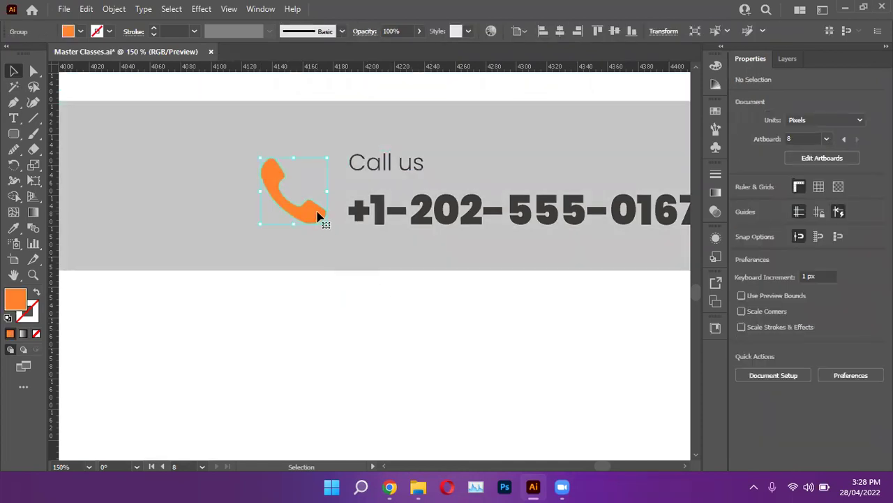
pyautogui.moveTo(322, 232)
pyautogui.mouseDown()
pyautogui.moveTo(314, 233)
pyautogui.moveTo(321, 220)
pyautogui.mouseUp()
pyautogui.click(349, 331)
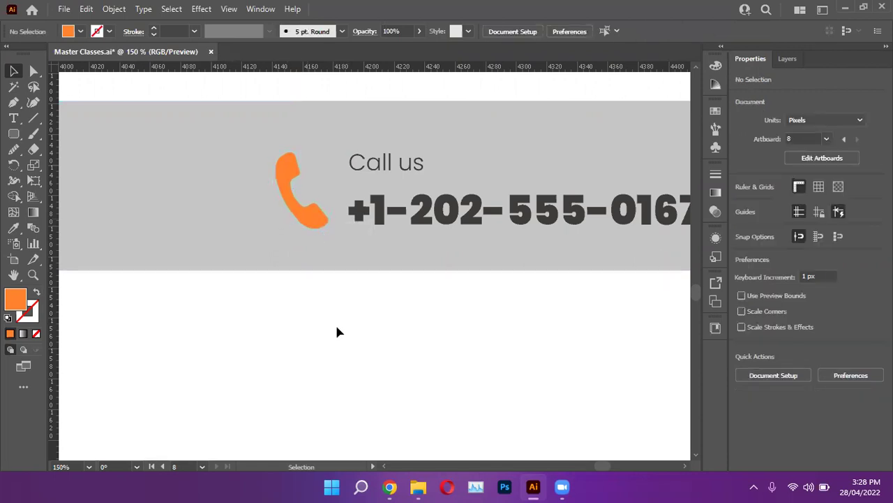
pyautogui.scroll(-4, 337, 331)
pyautogui.scroll(1, 335, 324)
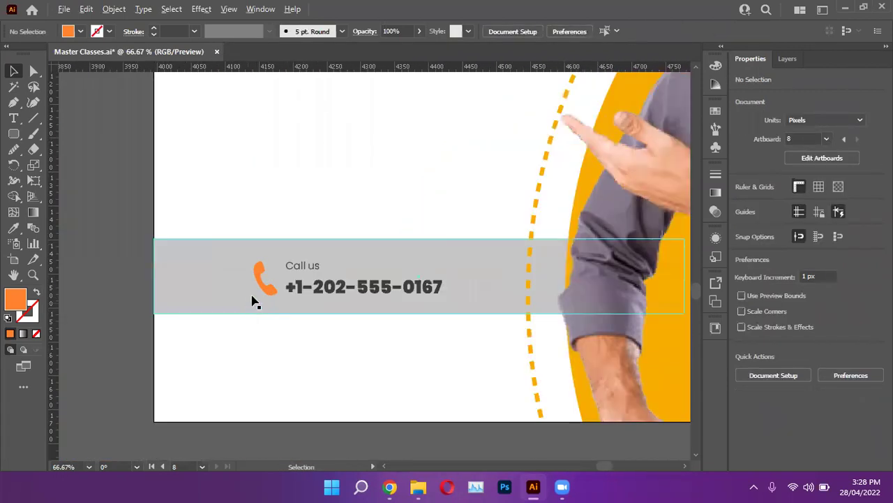
pyautogui.scroll(3, 256, 300)
pyautogui.moveTo(283, 271); pyautogui.dragTo(282, 267)
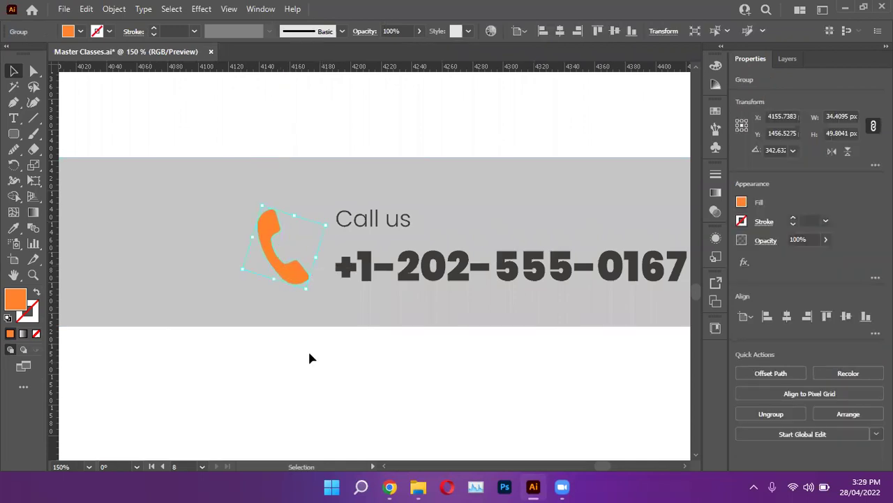
pyautogui.click(309, 356)
# Fill the contact strip's rectangle with a lighter grey swatch
pyautogui.scroll(-4, 279, 343)
pyautogui.scroll(1, 272, 342)
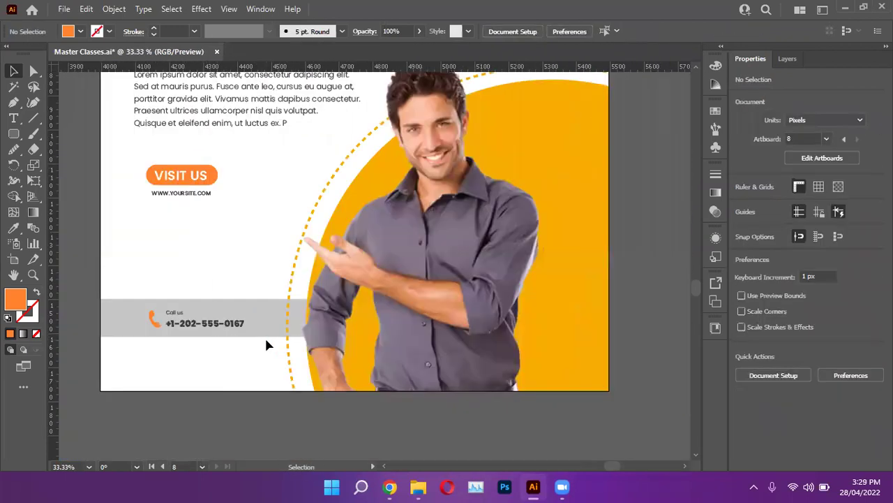
pyautogui.scroll(2, 159, 352)
pyautogui.click(291, 253)
pyautogui.click(291, 282)
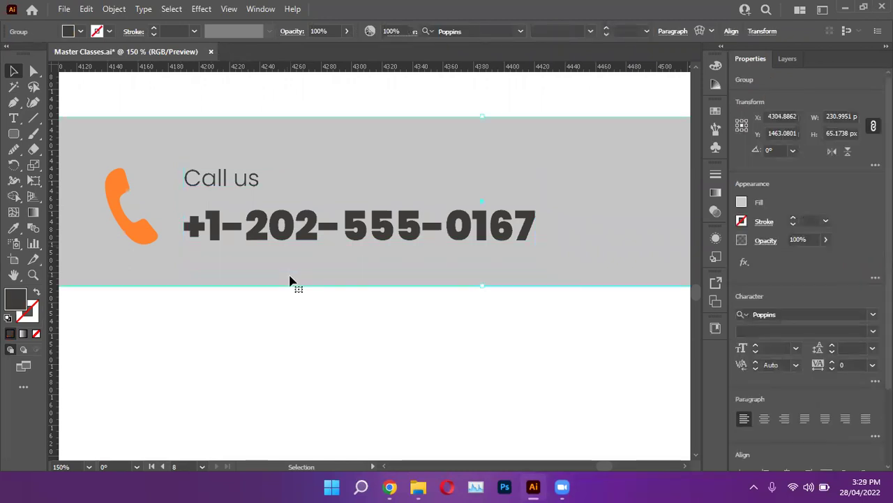
pyautogui.click(741, 203)
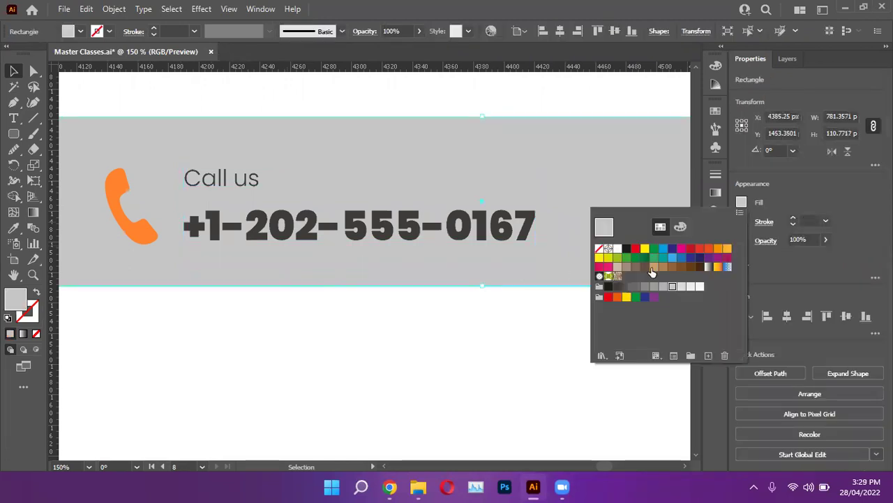
pyautogui.click(682, 287)
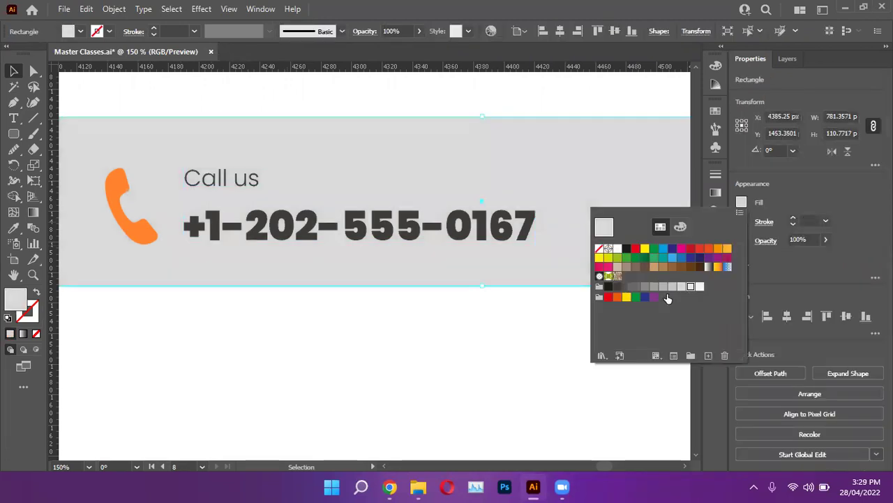
pyautogui.click(691, 287)
pyautogui.click(529, 315)
pyautogui.scroll(-3, 348, 321)
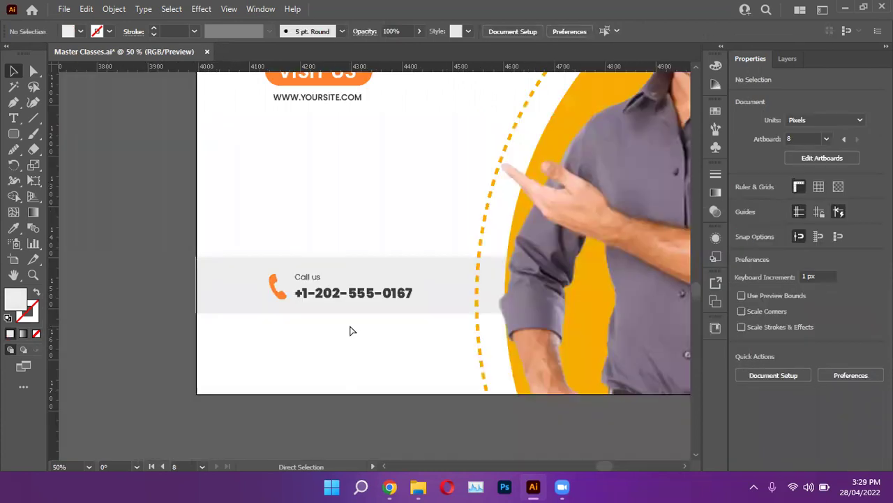
pyautogui.hscroll(2, 348, 321)
pyautogui.scroll(-2, 350, 327)
pyautogui.scroll(5, 483, 185)
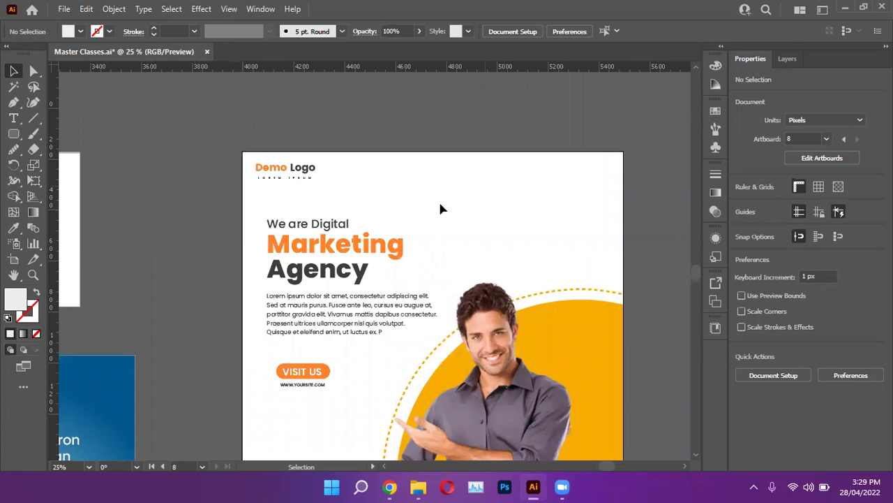
pyautogui.scroll(-2, 560, 198)
pyautogui.scroll(-4, 560, 195)
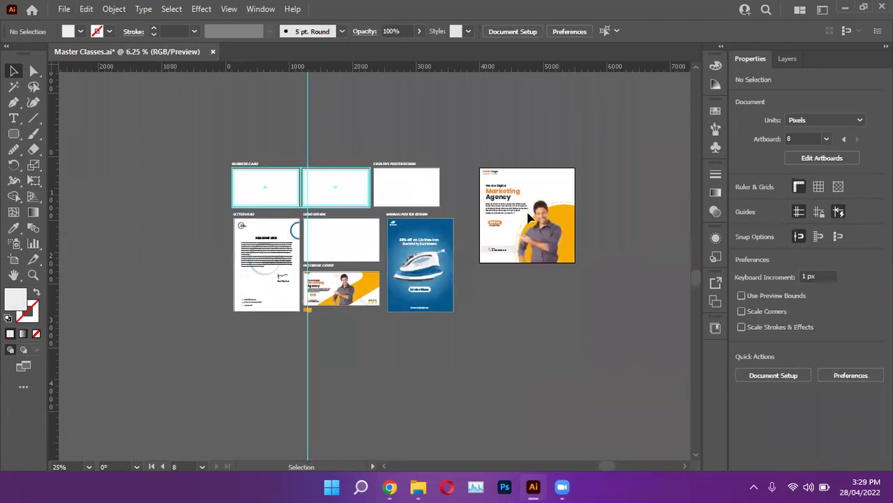
pyautogui.scroll(6, 358, 314)
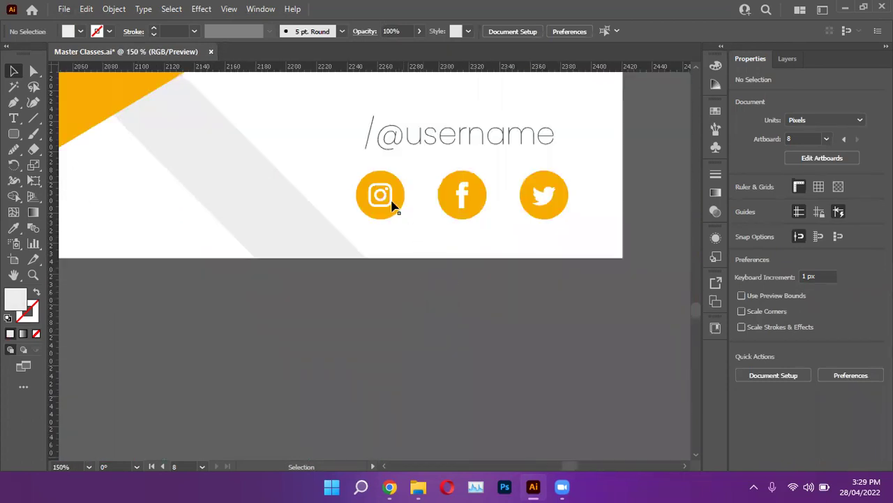
pyautogui.click(393, 202)
pyautogui.keyDown('shift'); pyautogui.click(408, 142); pyautogui.keyUp('shift')
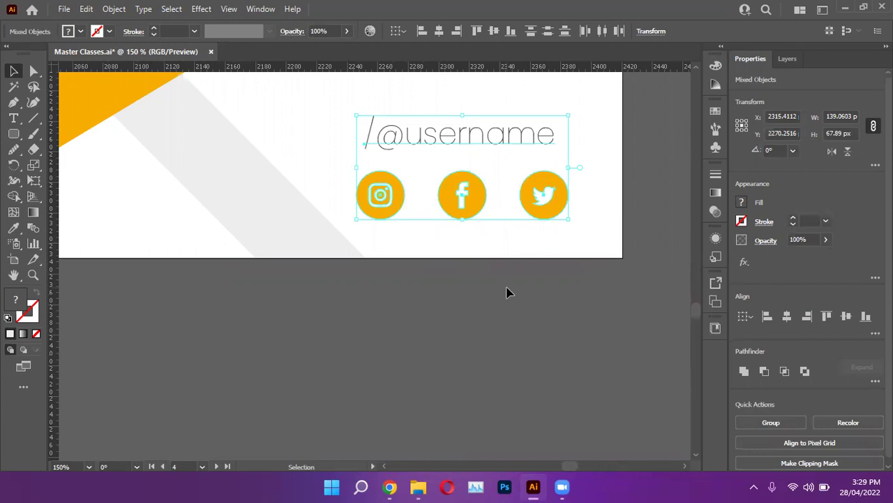
pyautogui.press('ctrl')
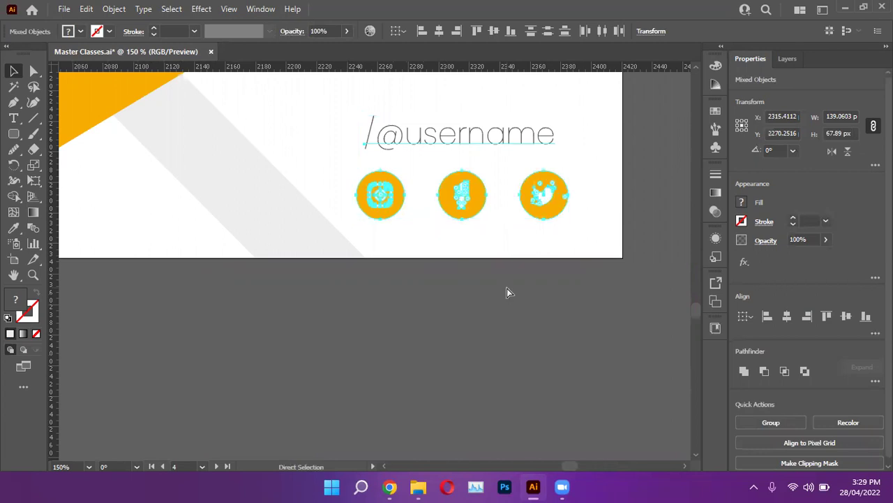
# Try moving the contact strip and its text lower on the square post, and undo the move
pyautogui.scroll(-6, 466, 305)
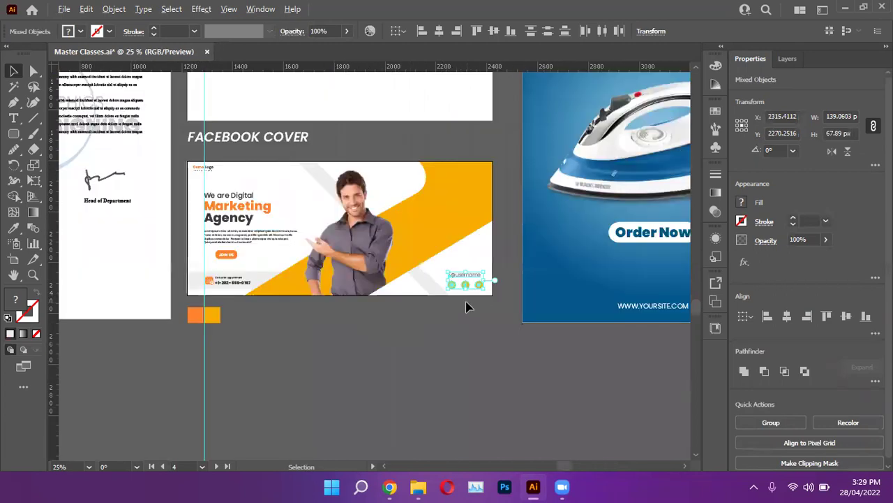
pyautogui.scroll(4, 459, 160)
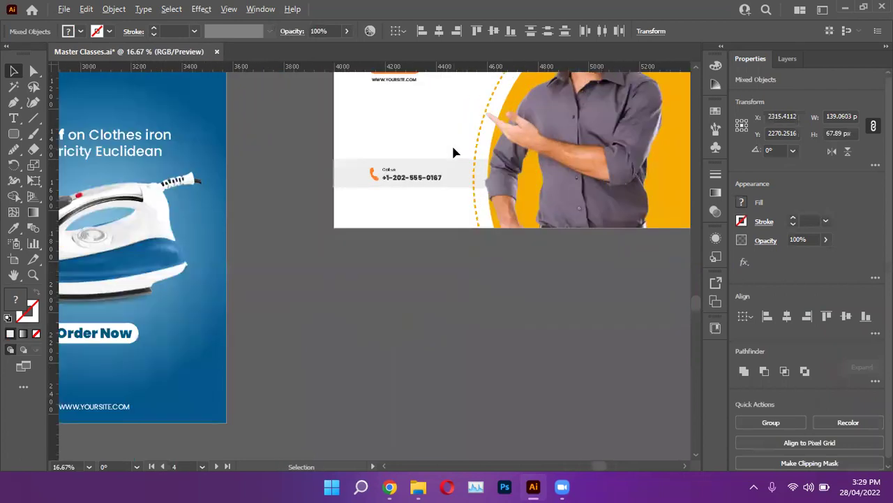
pyautogui.scroll(2, 630, 112)
pyautogui.scroll(2, 633, 112)
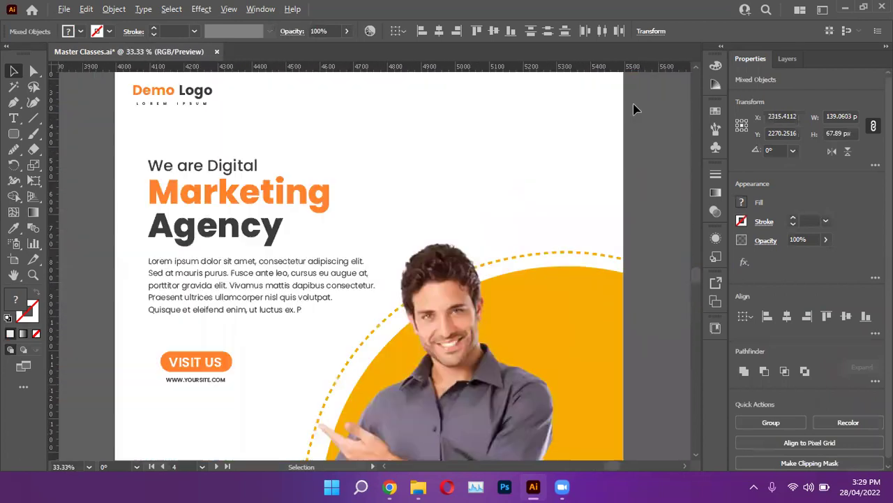
pyautogui.scroll(2, 632, 136)
pyautogui.scroll(-5, 624, 175)
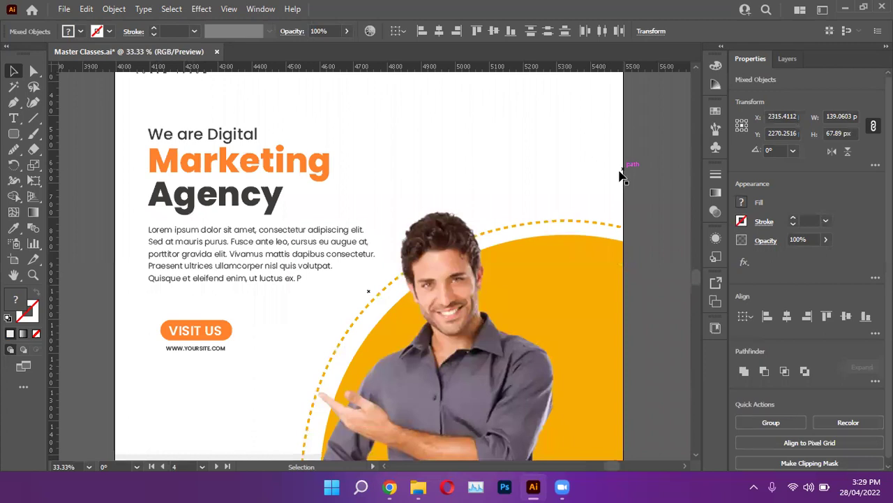
pyautogui.scroll(2, 162, 372)
pyautogui.click(375, 199)
pyautogui.moveTo(381, 164); pyautogui.dragTo(384, 215)
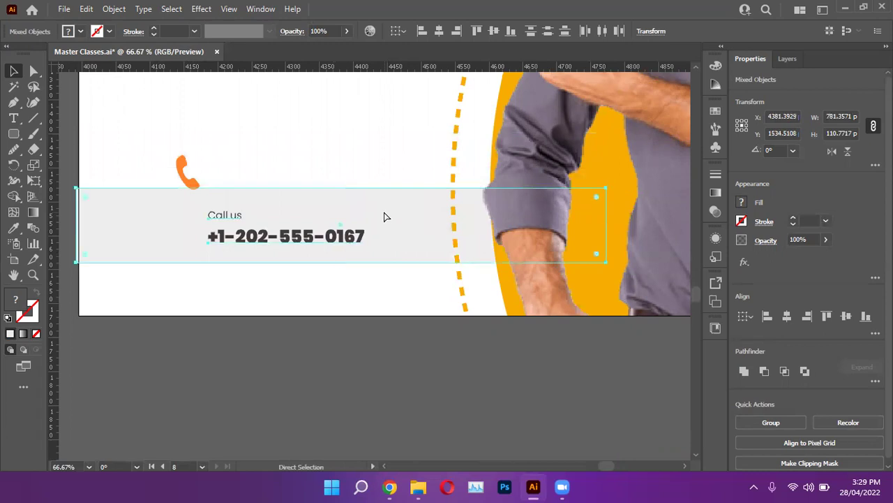
pyautogui.hotkey('ctrl', 'z')
pyautogui.click(351, 351)
pyautogui.scroll(2, 351, 351)
pyautogui.scroll(-3, 321, 343)
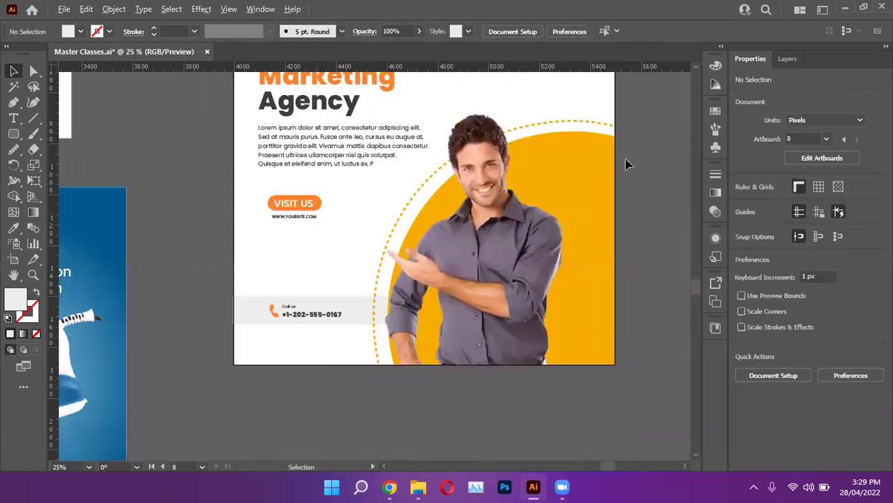
pyautogui.scroll(3, 626, 164)
pyautogui.scroll(2, 674, 130)
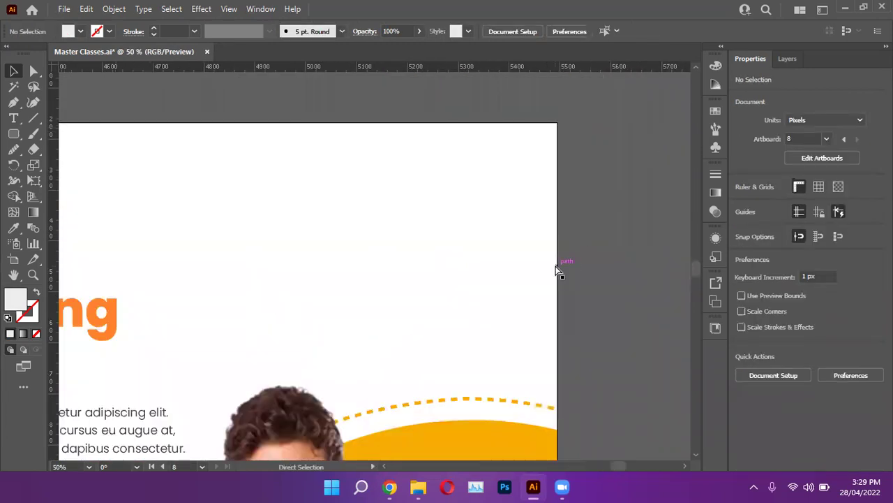
pyautogui.moveTo(330, 286); pyautogui.dragTo(417, 261)
pyautogui.scroll(2, 421, 211)
pyautogui.moveTo(388, 296); pyautogui.dragTo(512, 171)
pyautogui.click(569, 242)
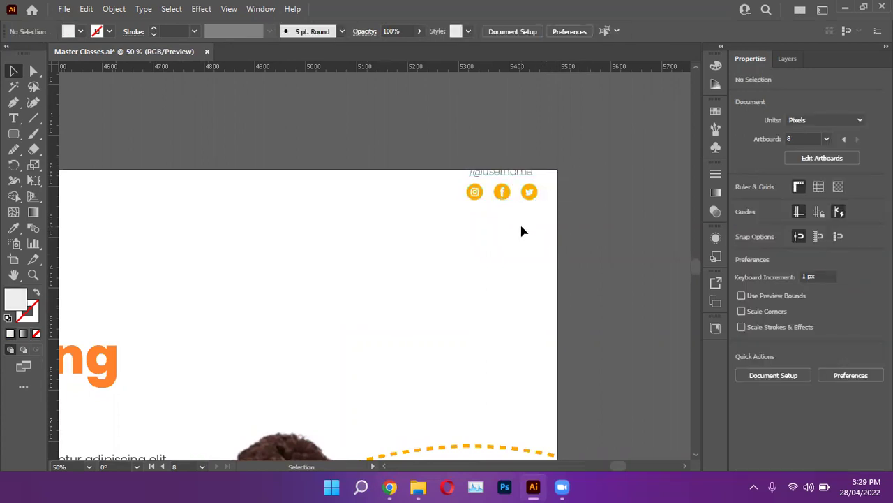
pyautogui.scroll(3, 519, 222)
pyautogui.scroll(3, 490, 155)
pyautogui.doubleClick(468, 148)
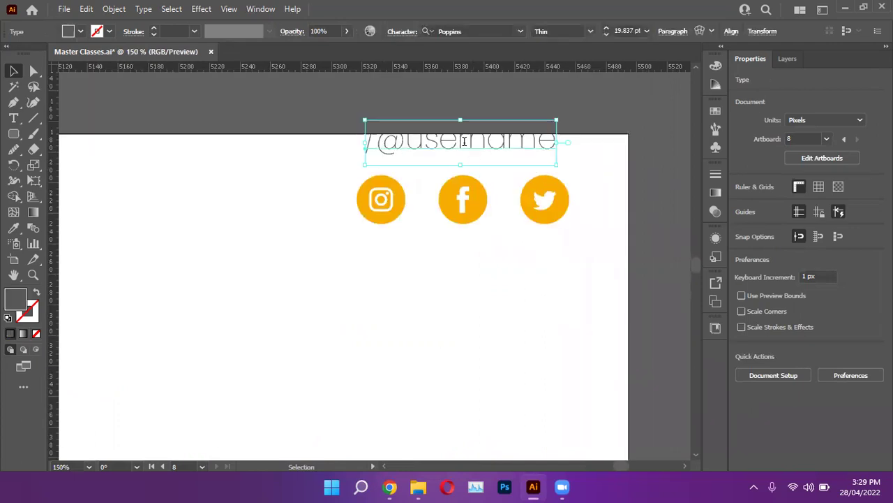
pyautogui.press('Escape')
pyautogui.moveTo(439, 146); pyautogui.dragTo(434, 267)
pyautogui.moveTo(430, 267); pyautogui.dragTo(431, 269)
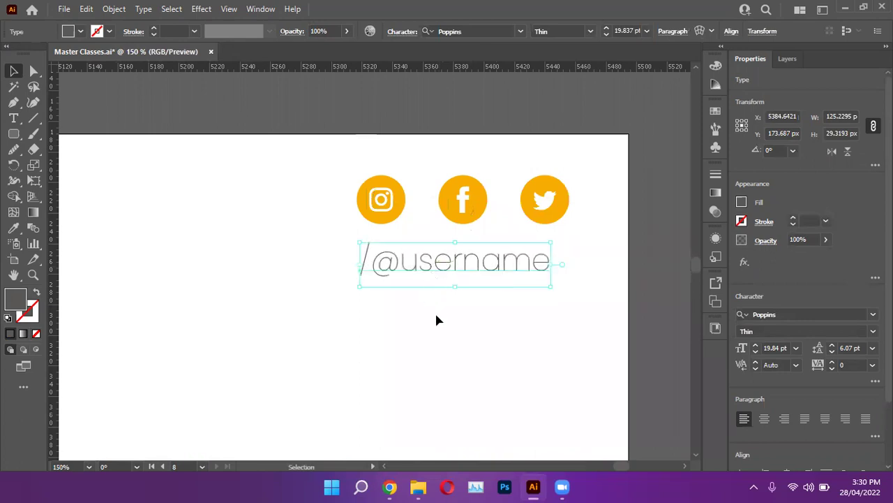
pyautogui.click(435, 311)
pyautogui.hotkey('ctrl', '-')
pyautogui.hotkey('ctrl', '-')
pyautogui.hotkey('ctrl', '-')
pyautogui.hotkey('ctrl', '-')
pyautogui.scroll(-2, 435, 311)
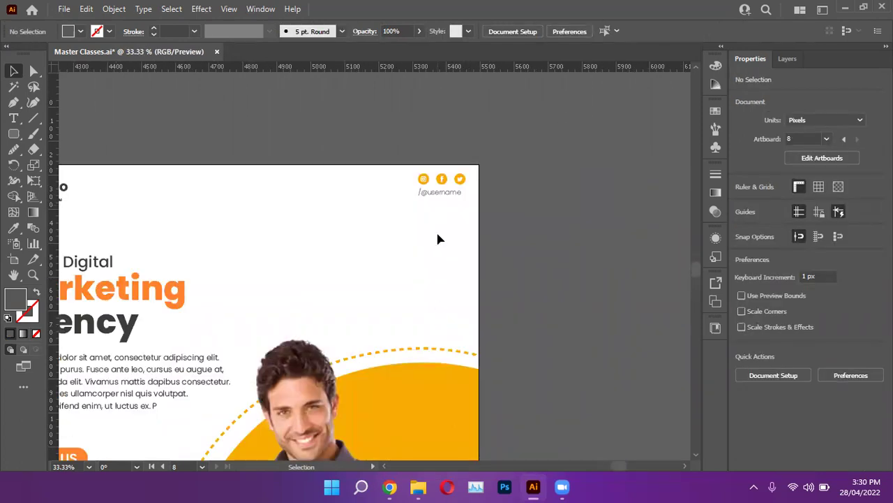
pyautogui.scroll(4, 438, 236)
pyautogui.scroll(3, 438, 234)
pyautogui.moveTo(337, 108); pyautogui.dragTo(551, 157)
pyautogui.moveTo(451, 216); pyautogui.dragTo(434, 210)
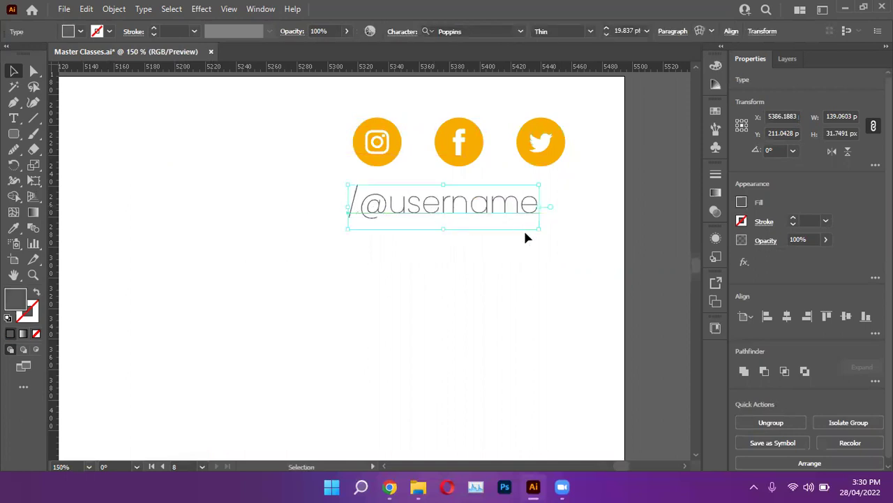
pyautogui.click(540, 276)
pyautogui.keyDown('alt'); pyautogui.scroll(-4, 540, 277); pyautogui.keyUp('alt')
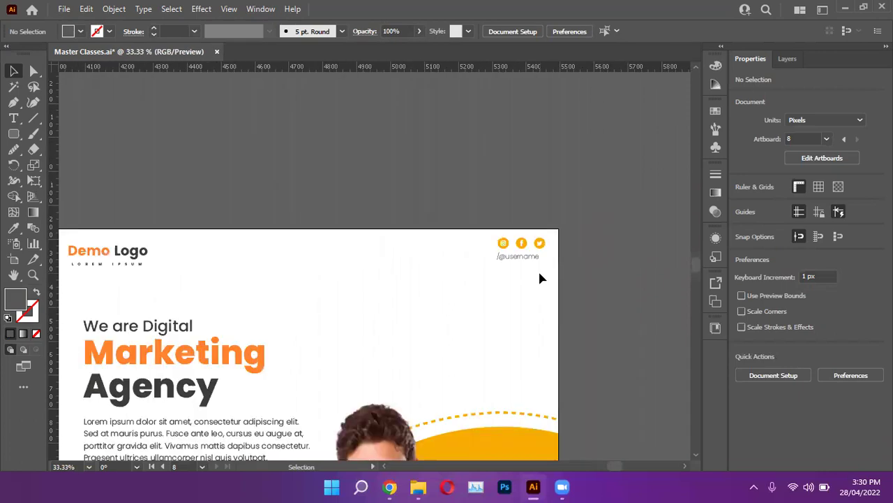
# Move the light grey contact strip down, below the handset icon and phone number, near the post's lower edge
pyautogui.scroll(-5, 540, 277)
pyautogui.scroll(-3, 539, 277)
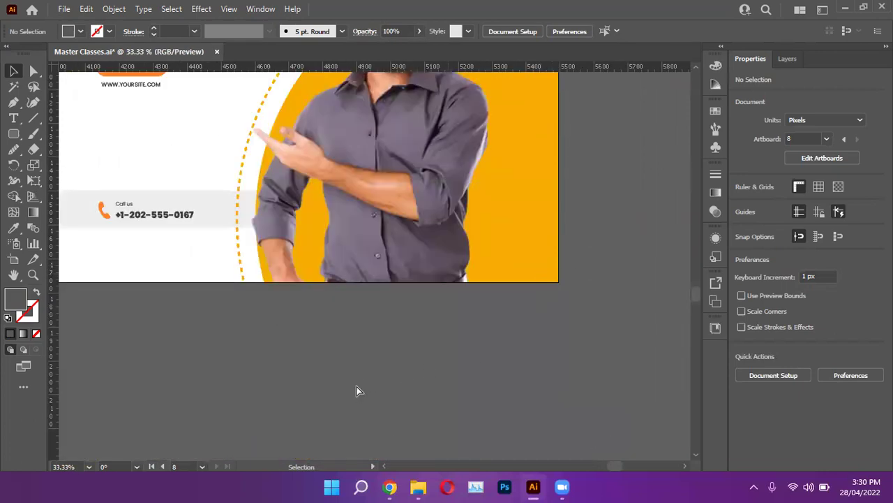
pyautogui.hscroll(-4, 337, 361)
pyautogui.keyDown('alt'); pyautogui.scroll(4, 307, 349); pyautogui.keyUp('alt')
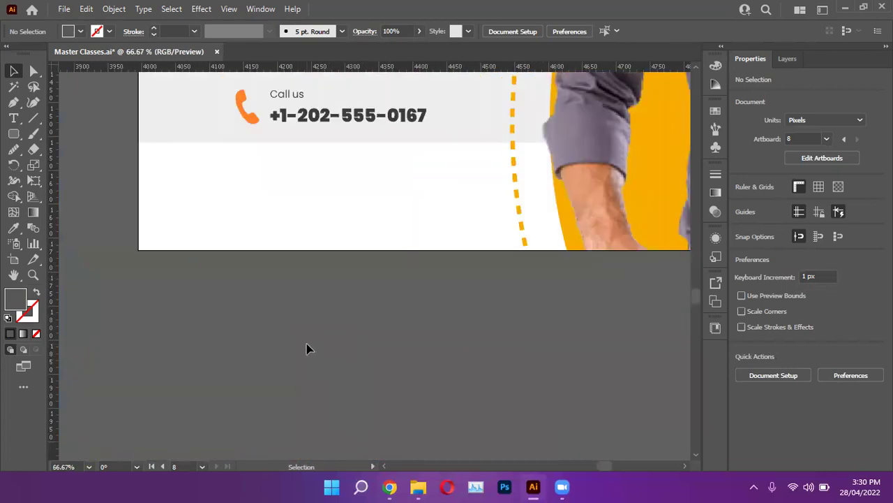
pyautogui.scroll(1, 393, 300)
pyautogui.keyDown('alt'); pyautogui.scroll(1, 393, 299); pyautogui.keyUp('alt')
pyautogui.moveTo(491, 123); pyautogui.dragTo(500, 272)
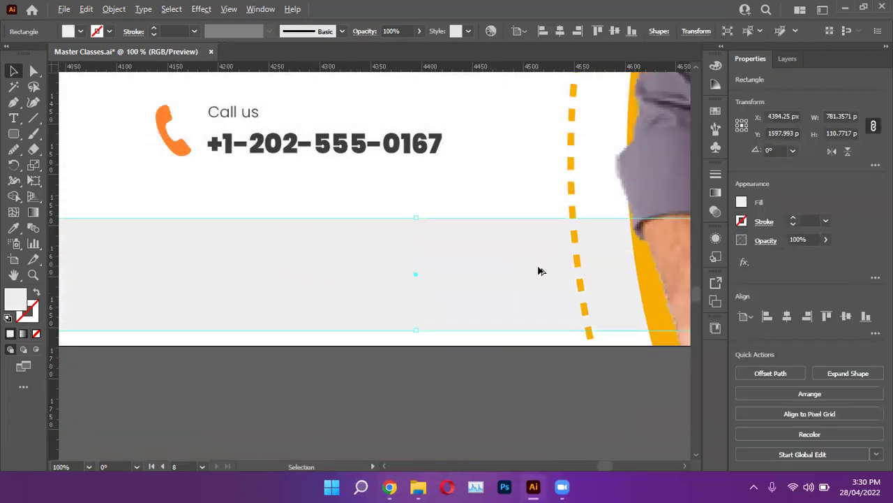
# Fit the grey strip into the post's lower left corner and reduce its height to about 40 px
pyautogui.keyDown('alt'); pyautogui.scroll(-1, 309, 309); pyautogui.keyUp('alt')
pyautogui.keyDown('alt'); pyautogui.scroll(1, 175, 296); pyautogui.keyUp('alt')
pyautogui.scroll(1, 159, 305)
pyautogui.keyDown('alt'); pyautogui.scroll(1, 159, 305); pyautogui.keyUp('alt')
pyautogui.moveTo(158, 302); pyautogui.dragTo(154, 288)
pyautogui.moveTo(221, 279); pyautogui.dragTo(221, 299)
pyautogui.keyDown('alt'); pyautogui.scroll(-1, 525, 213); pyautogui.keyUp('alt')
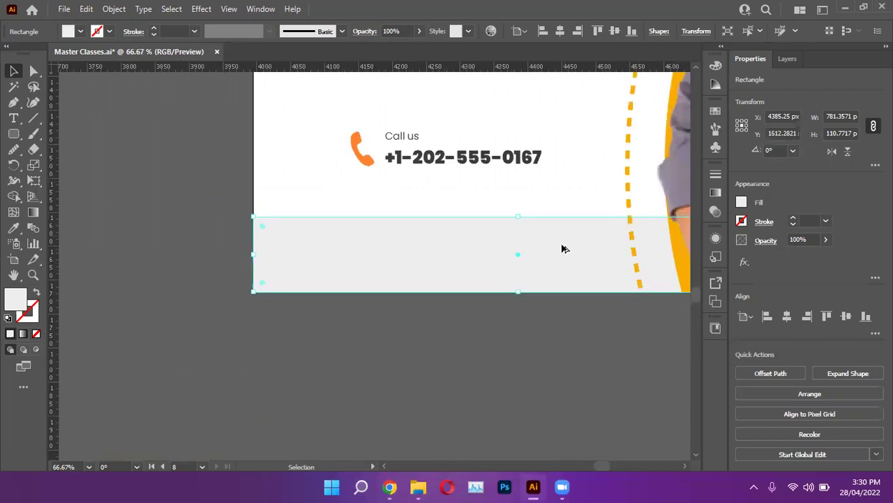
pyautogui.moveTo(497, 207); pyautogui.dragTo(495, 274)
# Fill the bottom strip with the orange sampled from the handset icon
pyautogui.click(13, 229)
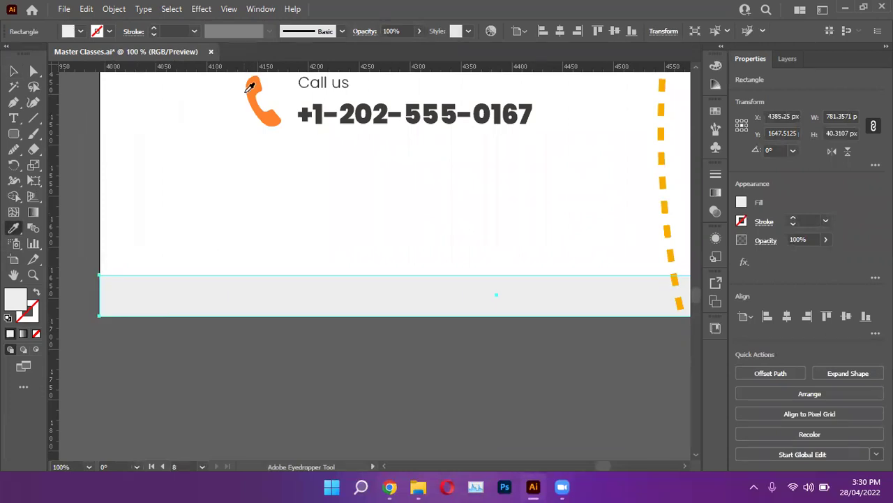
pyautogui.click(249, 86)
pyautogui.click(13, 71)
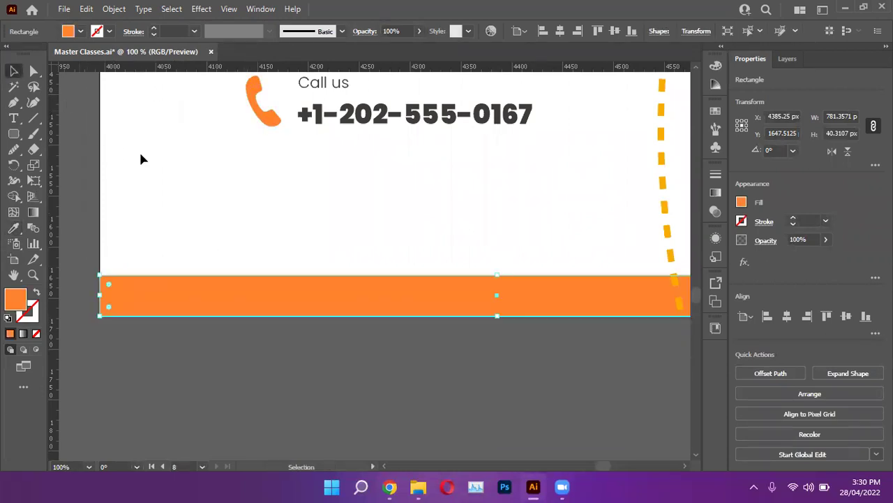
pyautogui.click(240, 166)
# Fill the bottom strip with the yellow-orange sampled from the large shape behind the man
pyautogui.scroll(-3, 241, 166)
pyautogui.scroll(1, 243, 171)
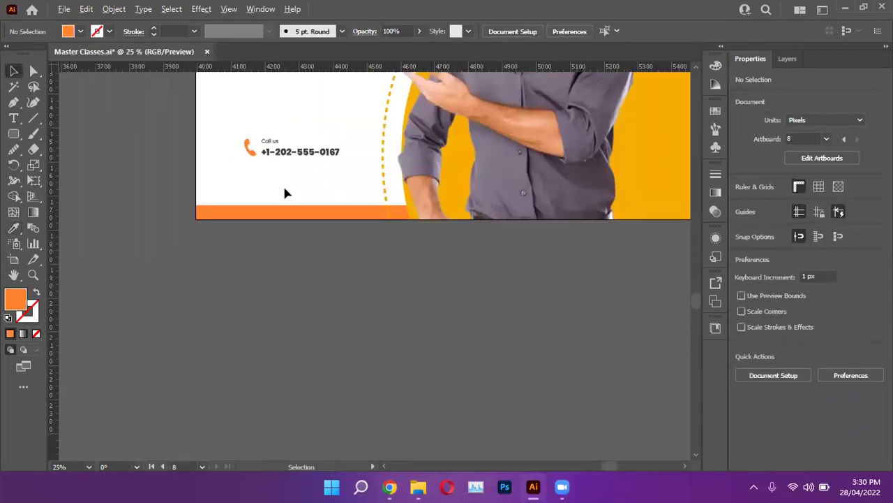
pyautogui.click(295, 214)
pyautogui.press('i')
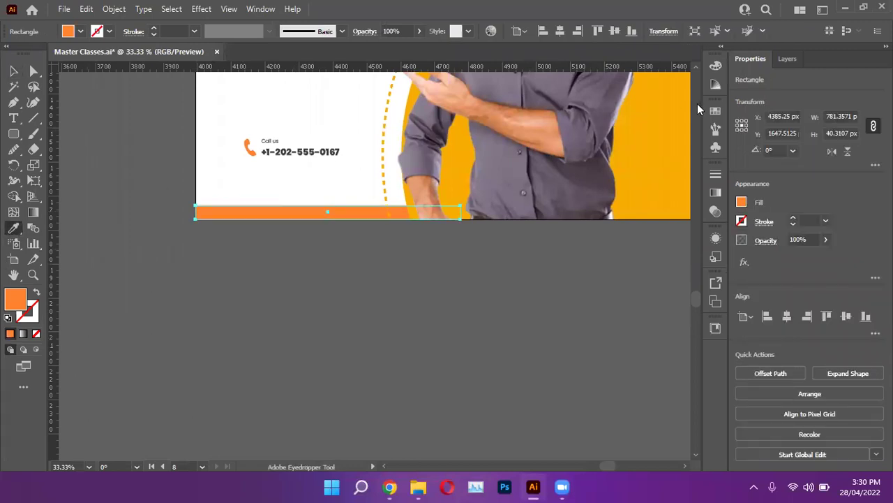
pyautogui.click(665, 112)
pyautogui.click(13, 71)
pyautogui.click(235, 289)
# Fill the handset icon, Call us label and phone number with white
pyautogui.scroll(2, 258, 273)
pyautogui.scroll(2, 265, 240)
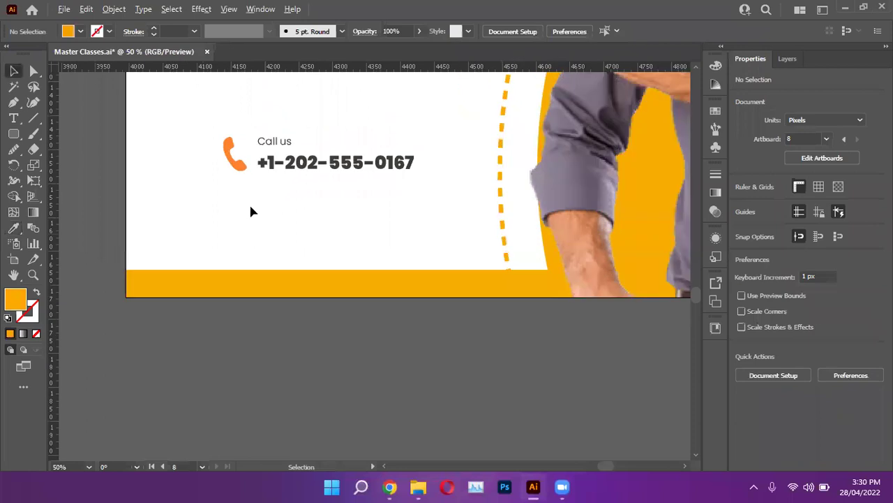
pyautogui.click(298, 175)
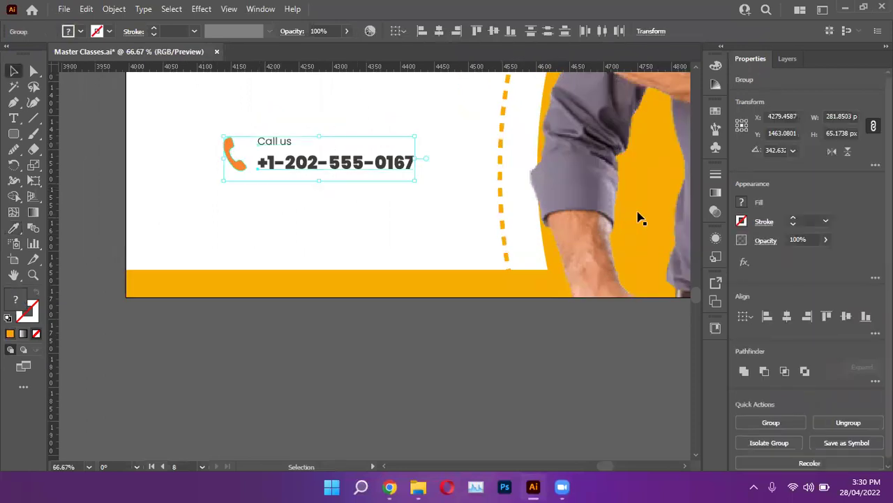
pyautogui.click(741, 203)
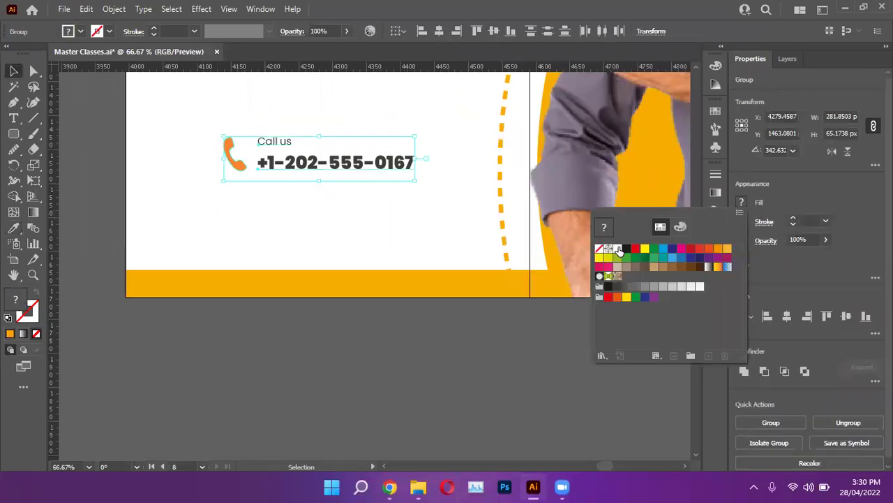
pyautogui.click(617, 248)
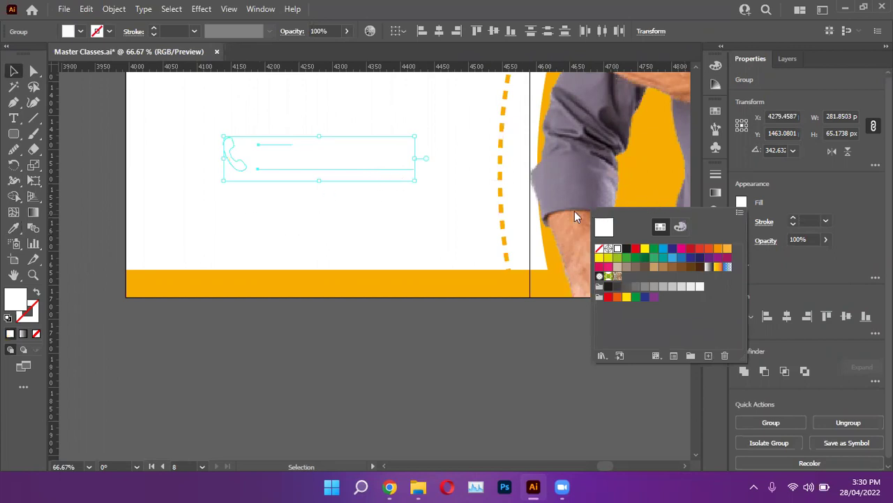
pyautogui.click(373, 281)
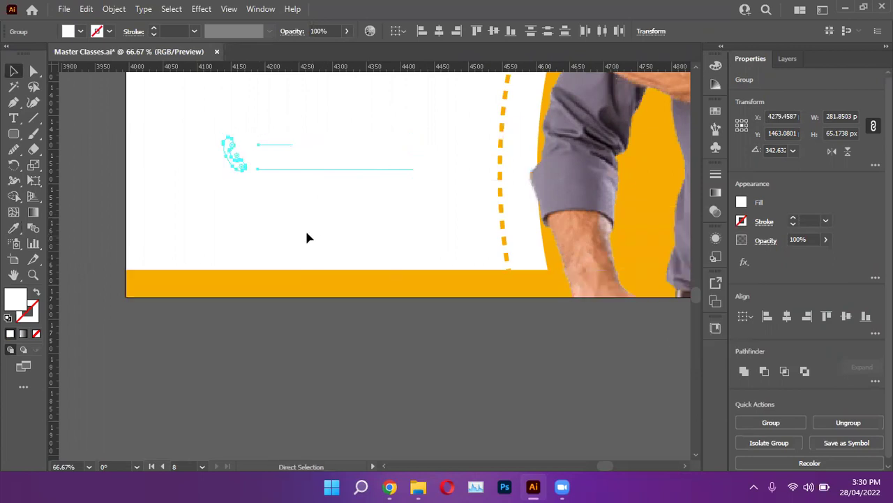
# Fill the handset icon, Call us label and phone number with the green swatch
pyautogui.click(742, 203)
pyautogui.click(654, 249)
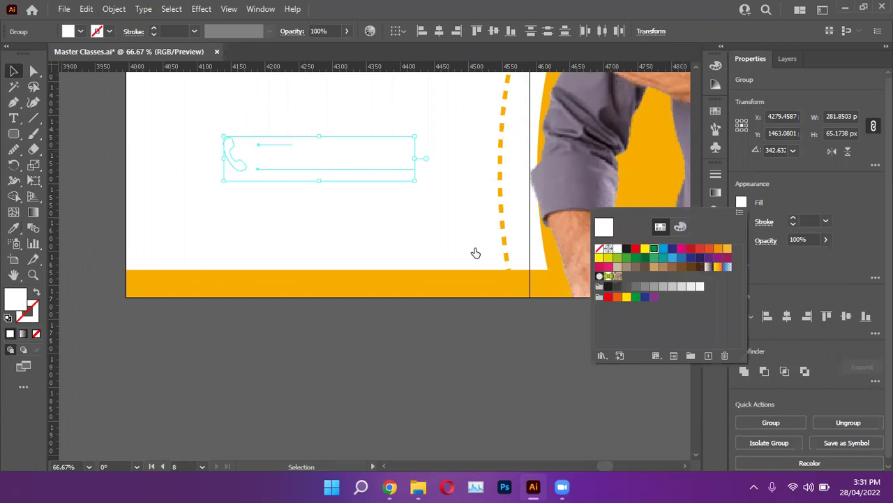
pyautogui.click(384, 226)
pyautogui.click(384, 226)
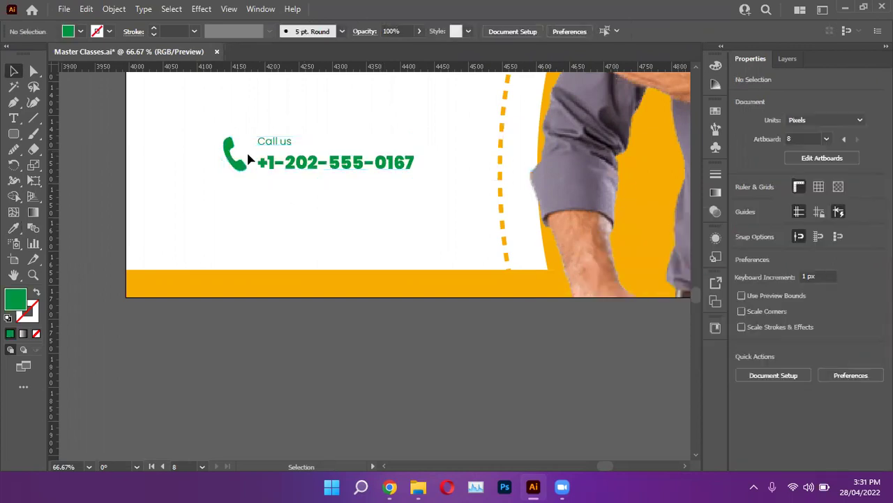
# Move the green handset icon down onto the yellow-orange bottom strip
pyautogui.scroll(3, 248, 159)
pyautogui.click(235, 192)
pyautogui.scroll(-3, 393, 238)
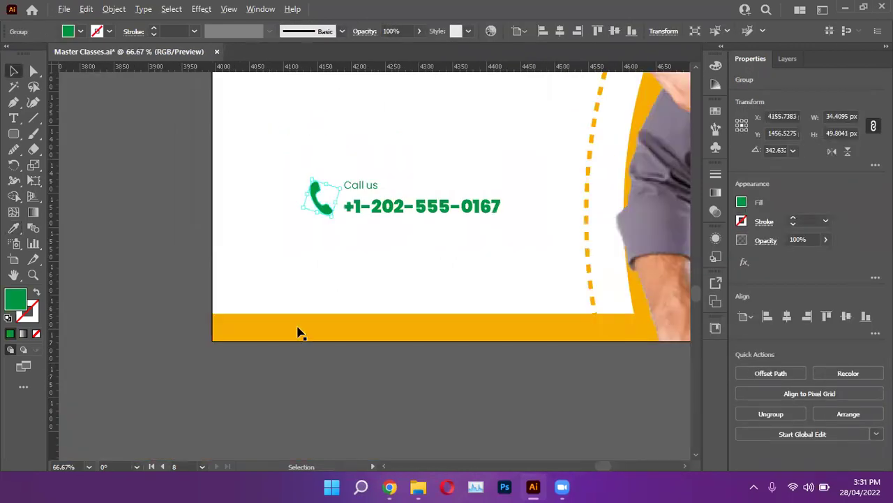
pyautogui.scroll(3, 337, 202)
pyautogui.scroll(4, 338, 125)
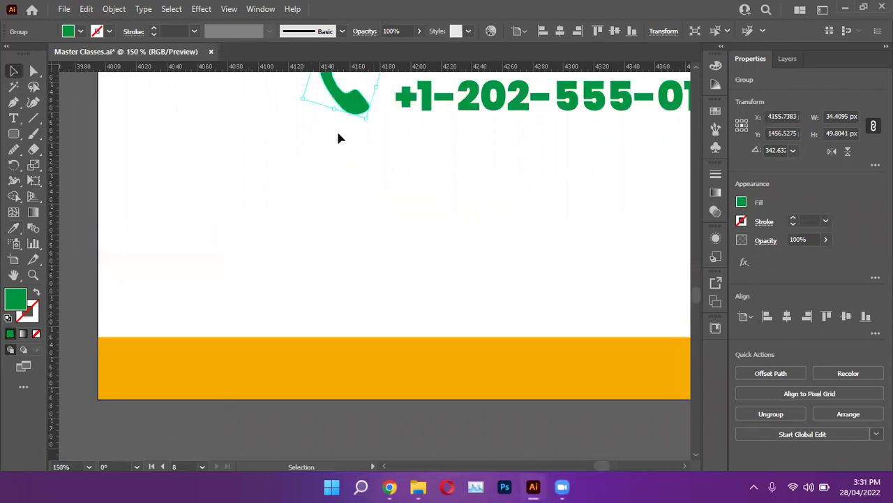
pyautogui.moveTo(350, 125); pyautogui.dragTo(245, 393)
pyautogui.scroll(-2, 245, 393)
pyautogui.scroll(1, 245, 388)
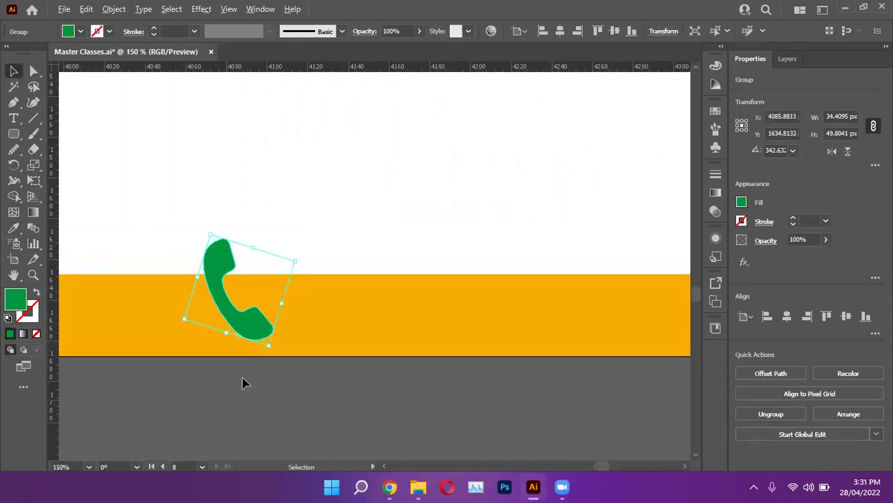
# Scale the handset icon down to about 19 by 27 px and place it near the strip's left end
pyautogui.moveTo(270, 346); pyautogui.dragTo(245, 299)
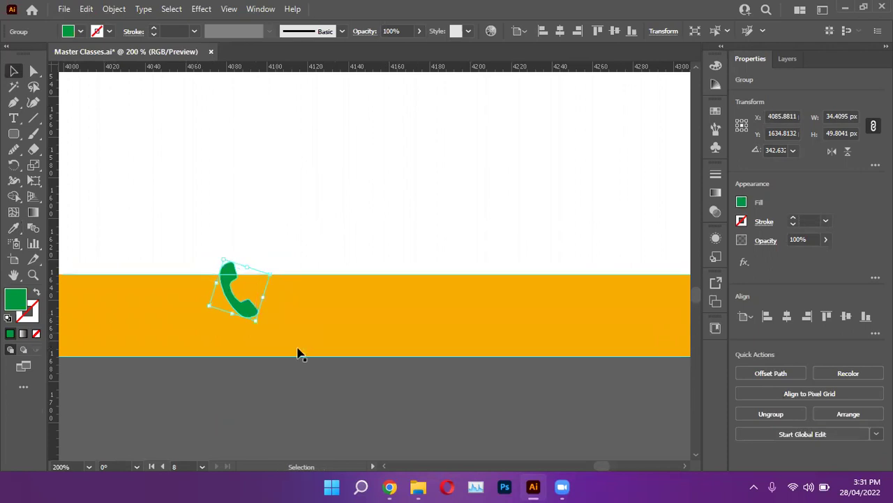
pyautogui.hscroll(-2, 306, 361)
pyautogui.click(340, 302)
pyautogui.moveTo(341, 302); pyautogui.dragTo(245, 328)
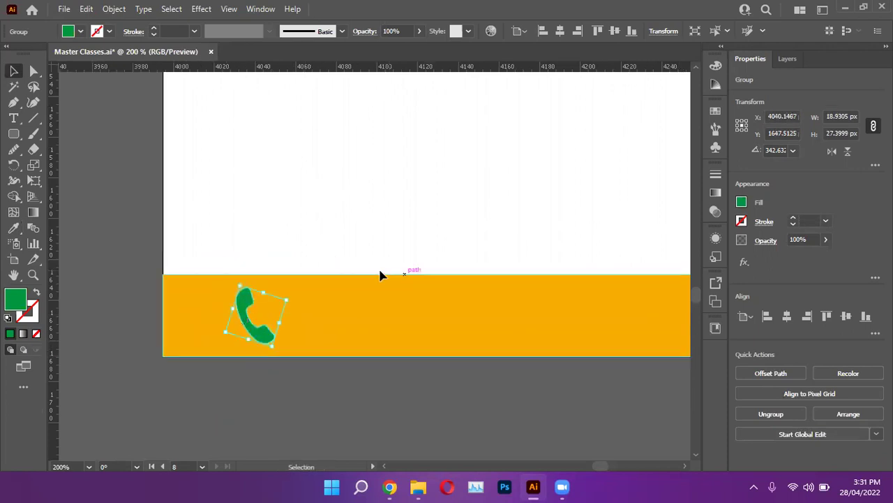
# Move the Call us label and phone number onto the strip beside the handset, and delete the Call us label
pyautogui.scroll(-2, 371, 277)
pyautogui.hscroll(3, 419, 210)
pyautogui.click(450, 117)
pyautogui.moveTo(452, 118); pyautogui.dragTo(311, 294)
pyautogui.doubleClick(283, 265)
pyautogui.click(283, 265)
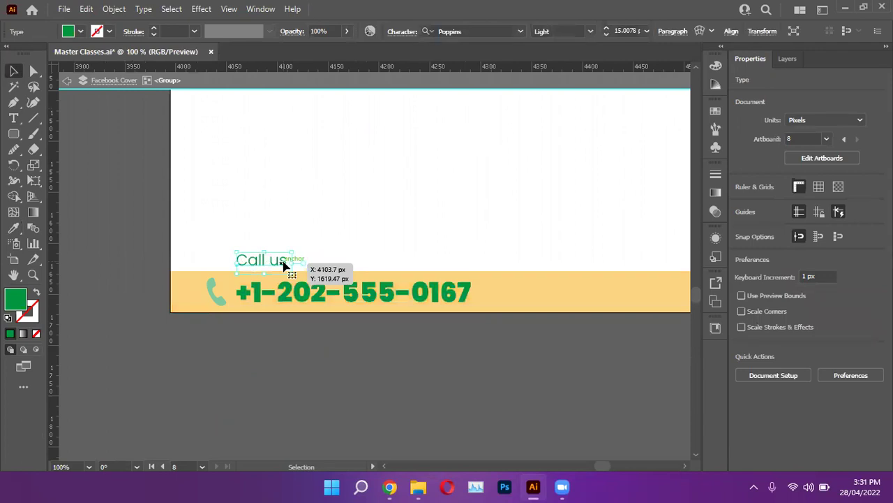
pyautogui.press('Delete')
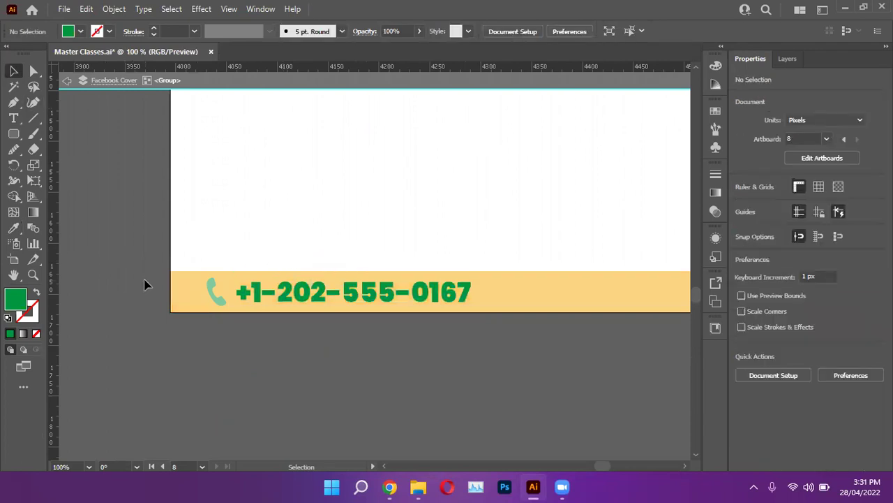
pyautogui.doubleClick(241, 340)
# Shift the phone number slightly right of the handset icon and set its font style to Medium
pyautogui.scroll(2, 241, 335)
pyautogui.moveTo(274, 254); pyautogui.dragTo(291, 255)
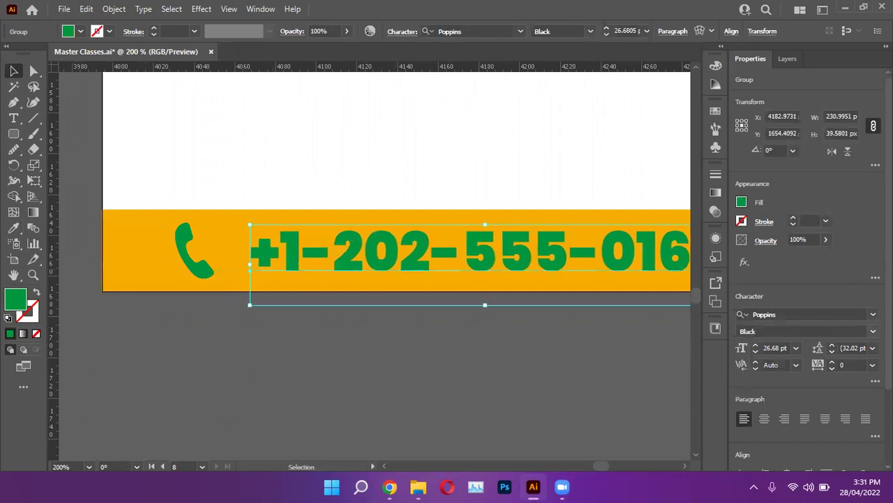
pyautogui.click(803, 331)
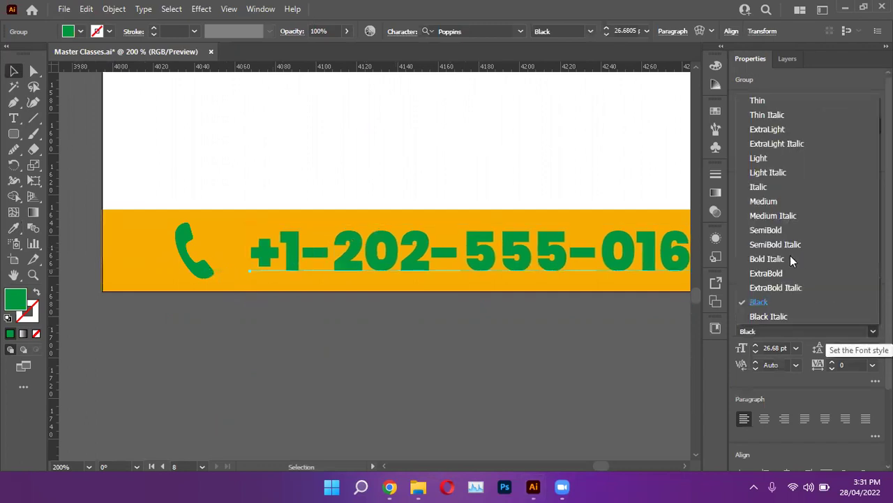
pyautogui.click(767, 202)
pyautogui.click(314, 343)
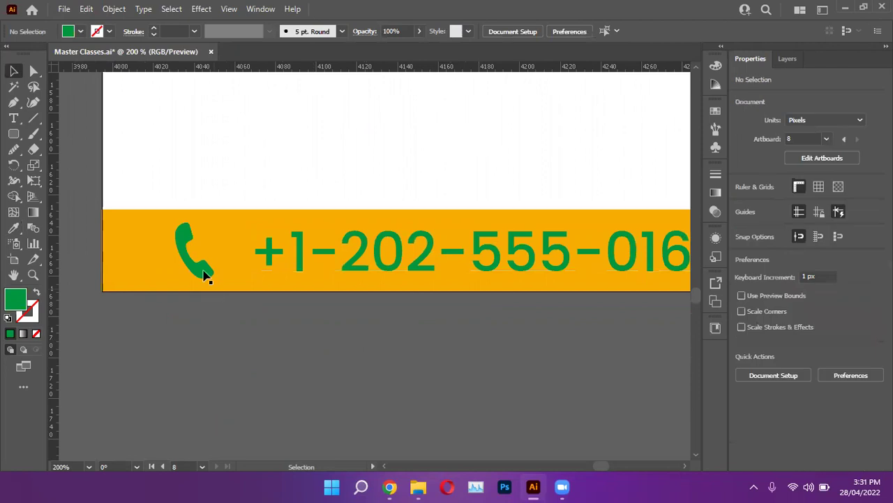
# Align the vertical centres of the handset icon and phone number, and nudge both slightly upward on the strip
pyautogui.click(206, 279)
pyautogui.keyDown('shift'); pyautogui.click(286, 258); pyautogui.keyUp('shift')
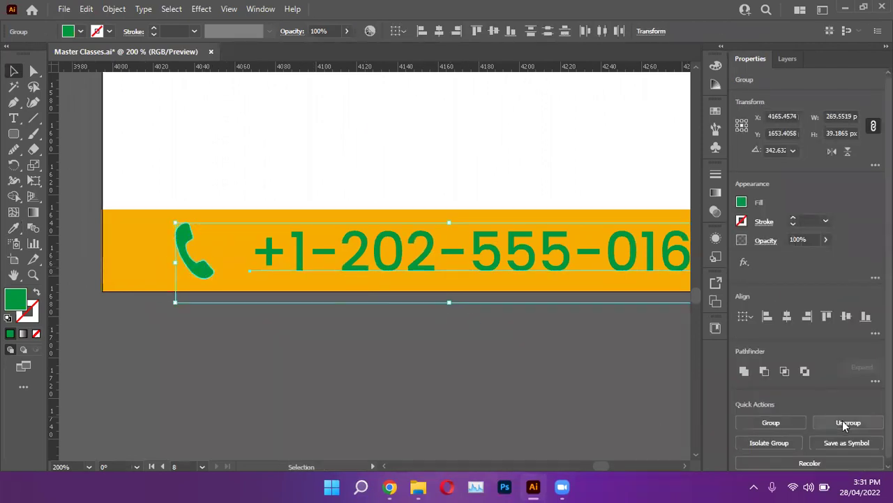
pyautogui.click(847, 316)
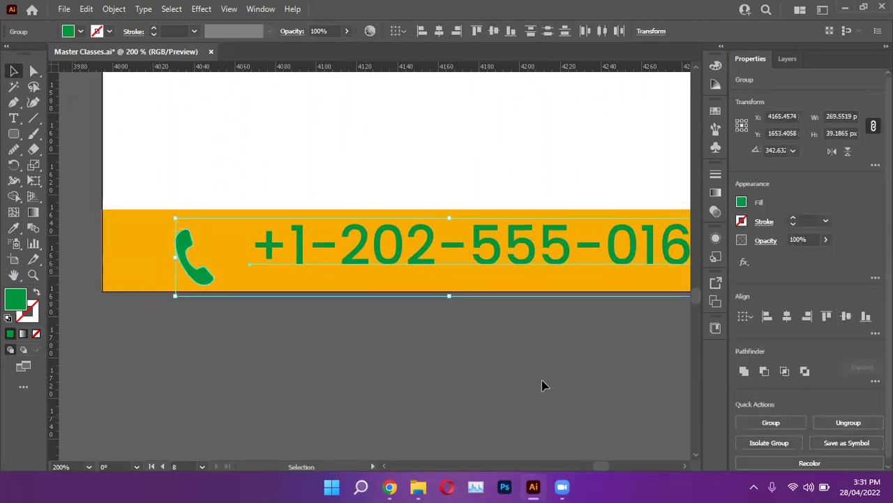
pyautogui.scroll(1, 453, 388)
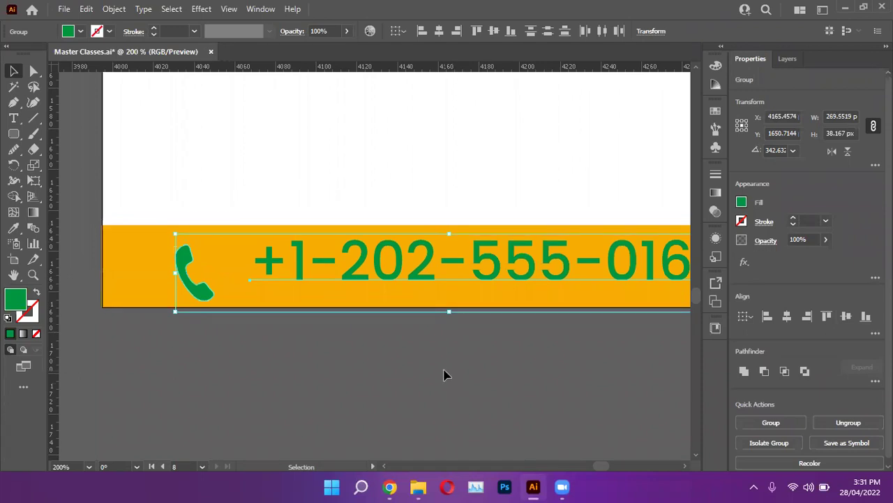
pyautogui.press('Up')
pyautogui.press('Up')
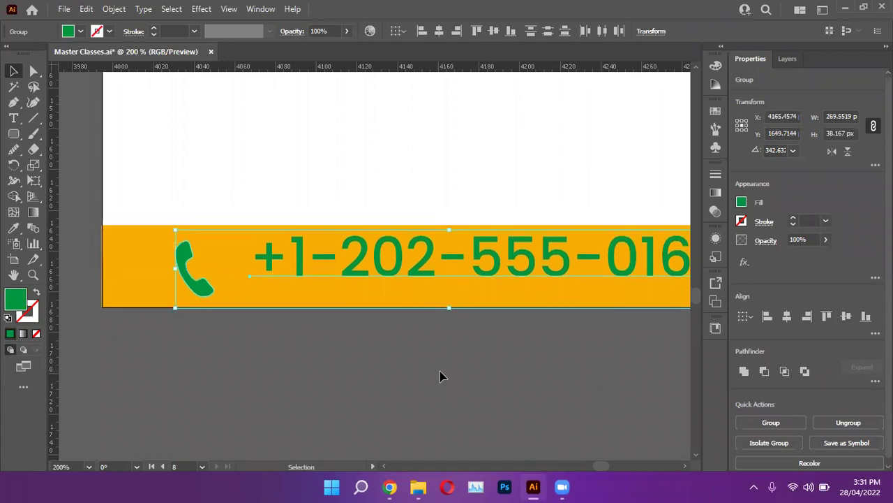
# Nudge the phone number down a few pixels so its digits sit level with the handset icon
pyautogui.click(437, 381)
pyautogui.click(412, 295)
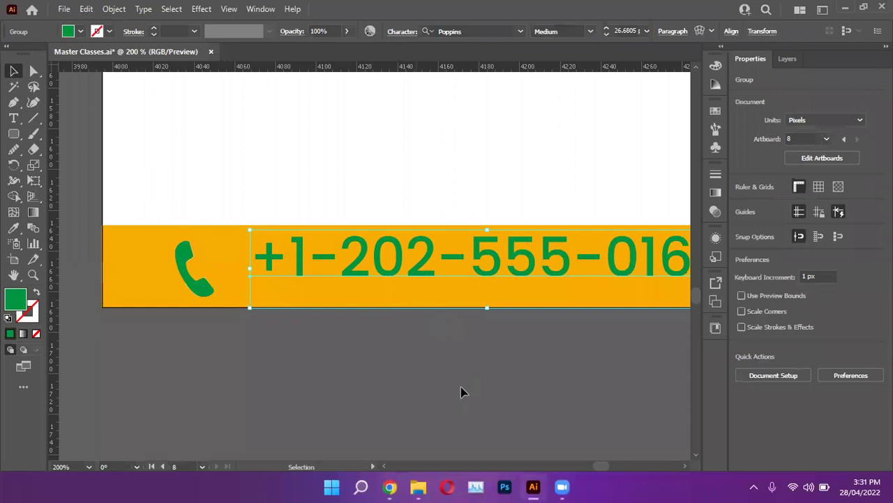
pyautogui.press('Down')
pyautogui.press('Down')
pyautogui.press('Down')
pyautogui.press('Down')
pyautogui.press('Down')
pyautogui.press('Down')
# Change the fill of the handset icon and the phone number on the bottom strip to white
pyautogui.click(199, 309)
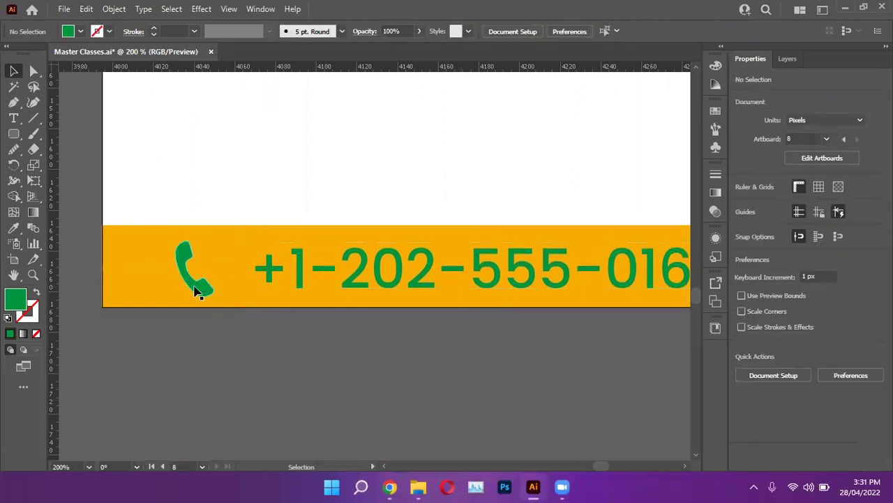
pyautogui.click(271, 292)
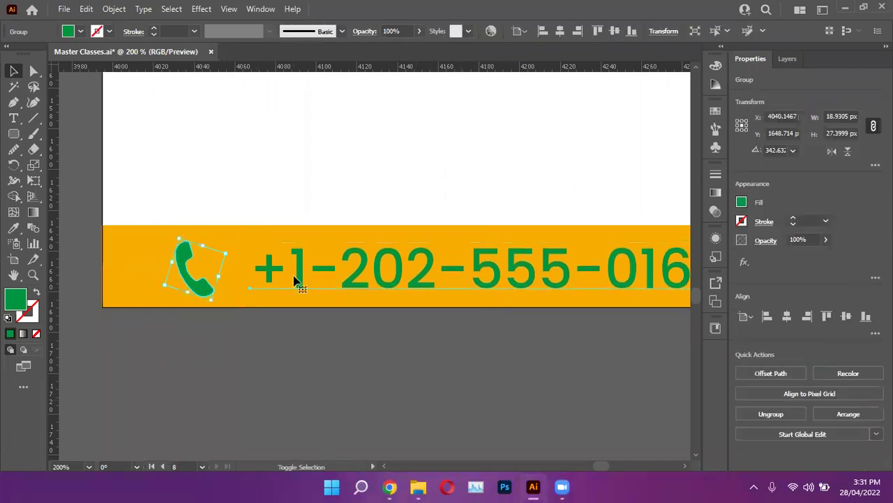
pyautogui.keyDown('shift'); pyautogui.click(294, 280); pyautogui.keyUp('shift')
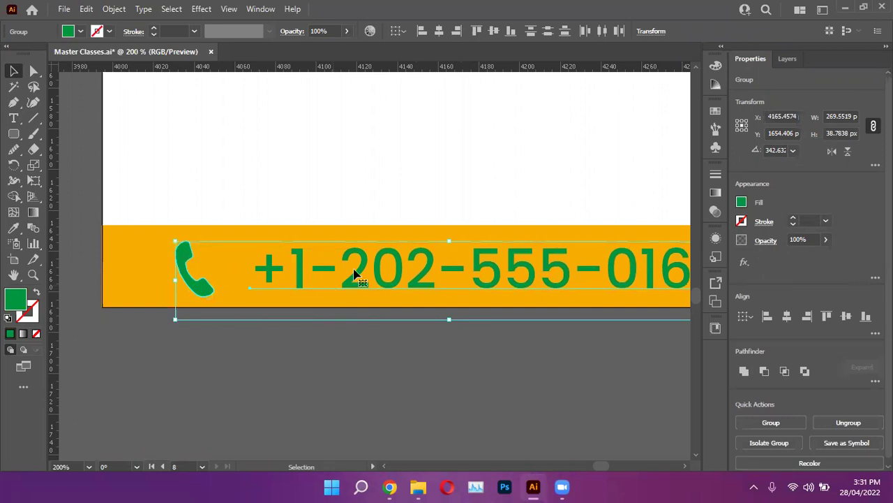
pyautogui.click(741, 202)
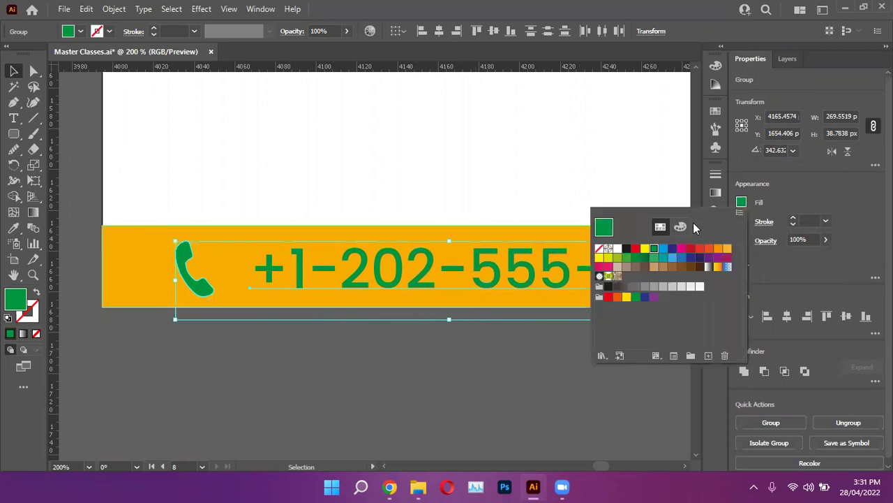
pyautogui.click(618, 250)
pyautogui.click(438, 367)
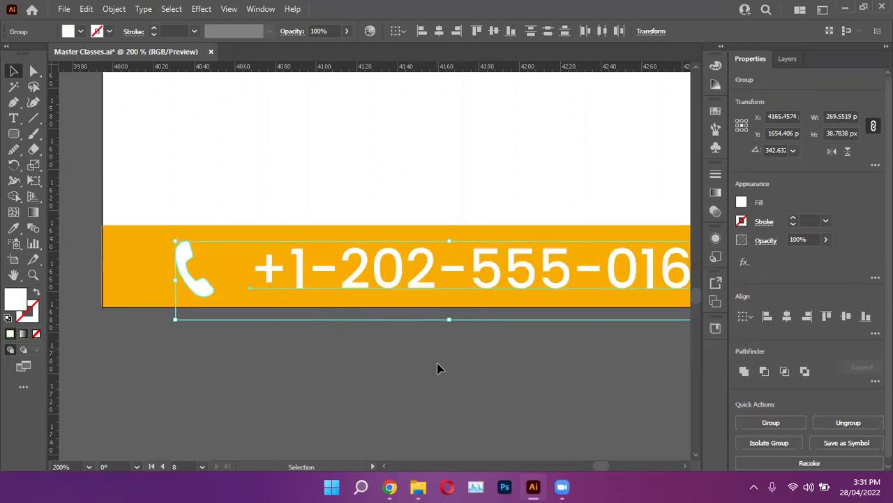
pyautogui.click(457, 374)
pyautogui.keyDown('alt'); pyautogui.scroll(-3, 442, 373); pyautogui.keyUp('alt')
pyautogui.keyDown('alt'); pyautogui.scroll(-1, 443, 370); pyautogui.keyUp('alt')
pyautogui.hscroll(2, 415, 379)
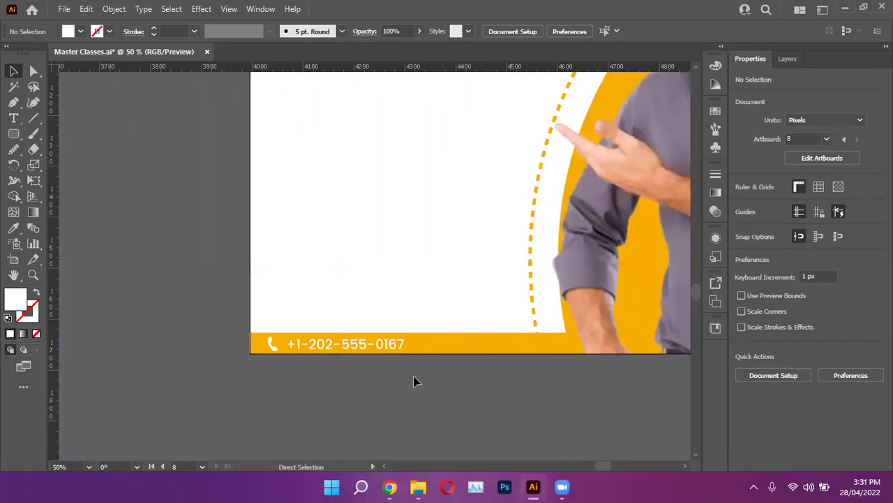
# Shrink the handset icon to about 15 px wide and draw a white circle about 31 px across over it
pyautogui.keyDown('alt'); pyautogui.scroll(2, 307, 362); pyautogui.keyUp('alt')
pyautogui.keyDown('alt'); pyautogui.scroll(2, 270, 345); pyautogui.keyUp('alt')
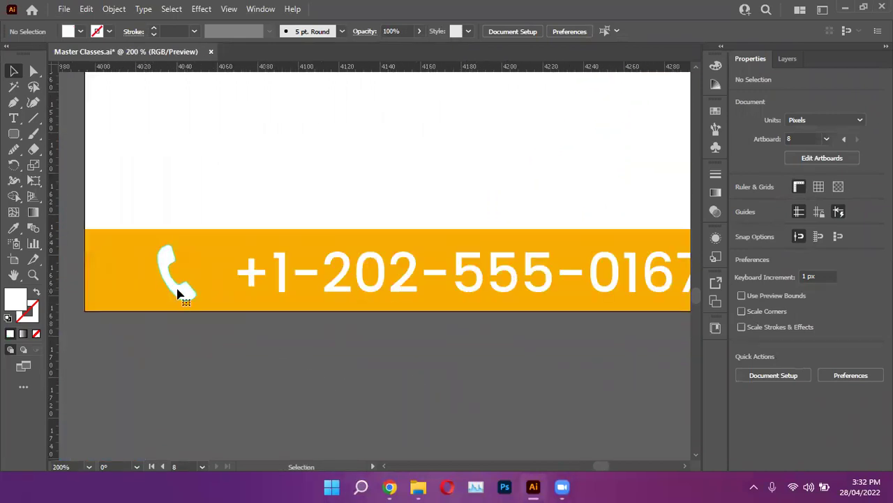
pyautogui.click(178, 293)
pyautogui.keyDown('alt'); pyautogui.scroll(2, 139, 302); pyautogui.keyUp('alt')
pyautogui.moveTo(243, 298); pyautogui.dragTo(238, 287)
pyautogui.moveTo(15, 138); pyautogui.dragTo(60, 162)
pyautogui.moveTo(144, 175); pyautogui.dragTo(271, 301)
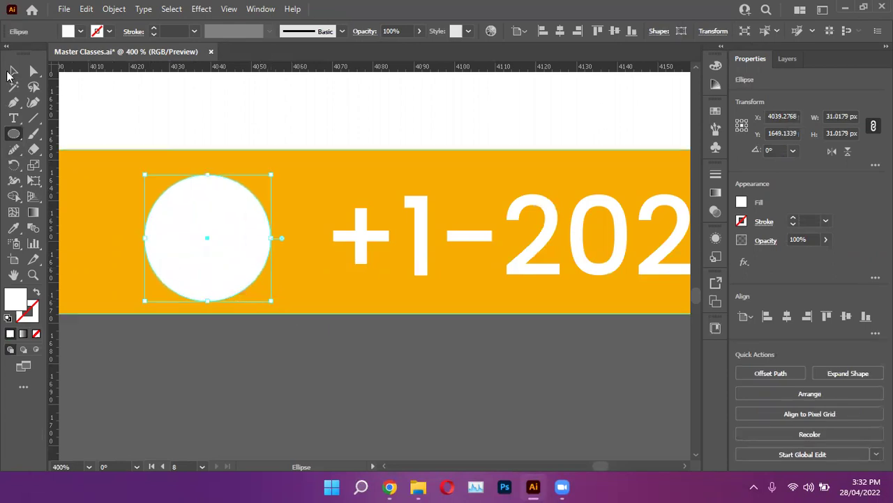
# Try sending the white circle to the very back of the stacking order, and undo that reordering
pyautogui.press('v')
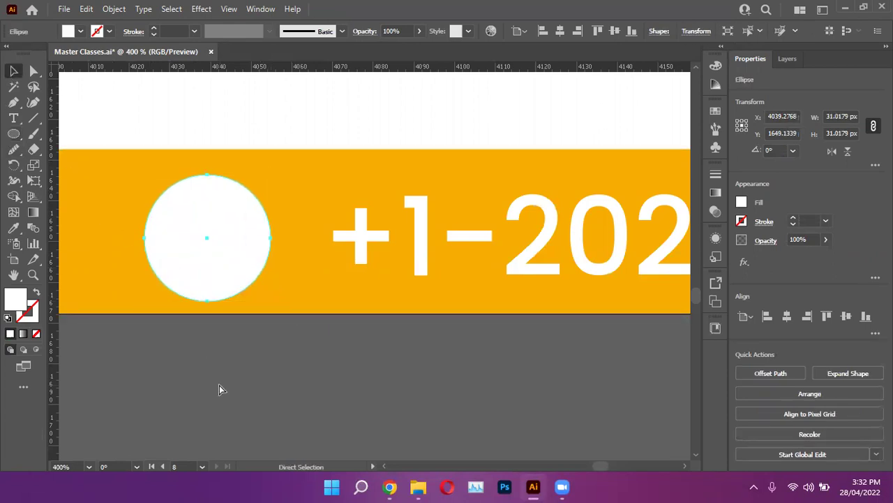
pyautogui.hotkey('ctrl', 'shift', '[')
pyautogui.press('a')
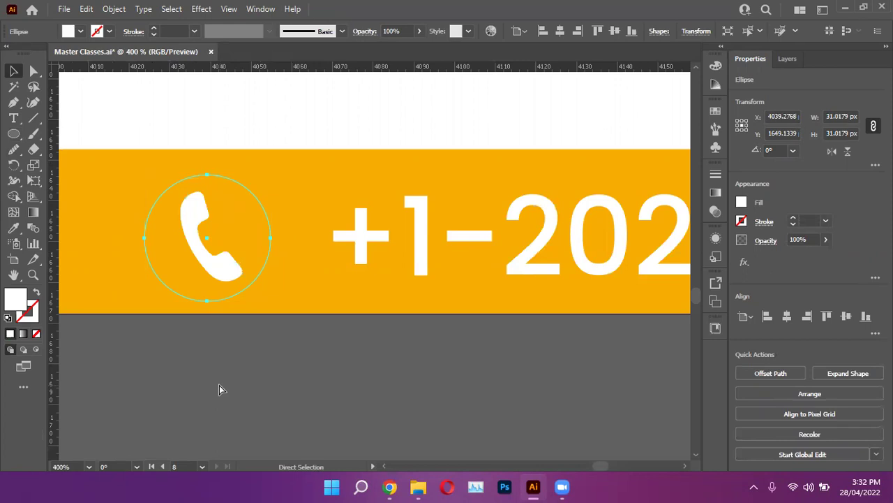
pyautogui.hotkey('ctrl', 'z')
pyautogui.press('v')
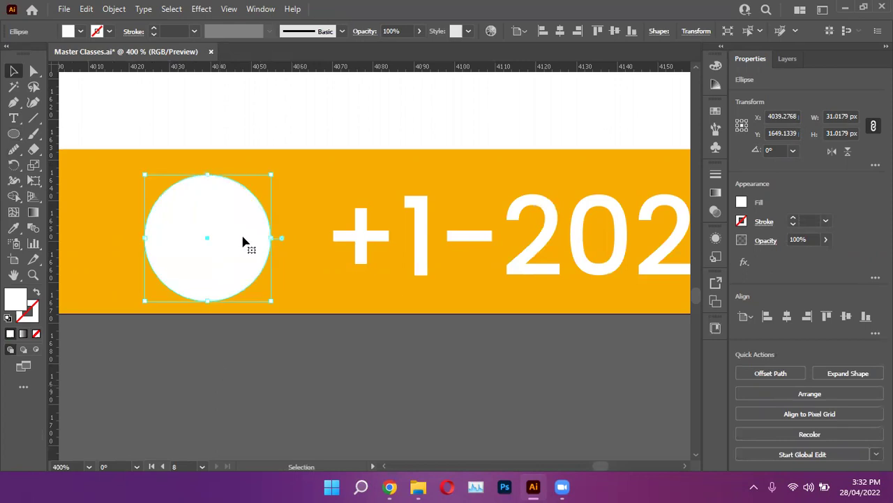
# Put the white circle directly behind the handset icon and apply the strip's orange to the handset
pyautogui.click(244, 357)
pyautogui.click(205, 259)
pyautogui.click(14, 230)
pyautogui.click(104, 182)
pyautogui.press('v')
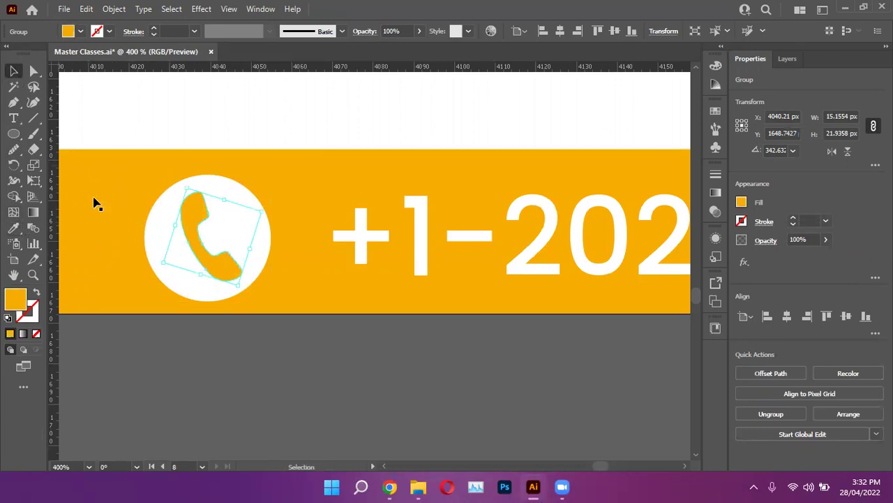
# Move the orange handset slightly so it is horizontally centred in the white circle
pyautogui.click(204, 368)
pyautogui.scroll(-2, 202, 366)
pyautogui.click(225, 266)
pyautogui.moveTo(203, 261); pyautogui.dragTo(205, 264)
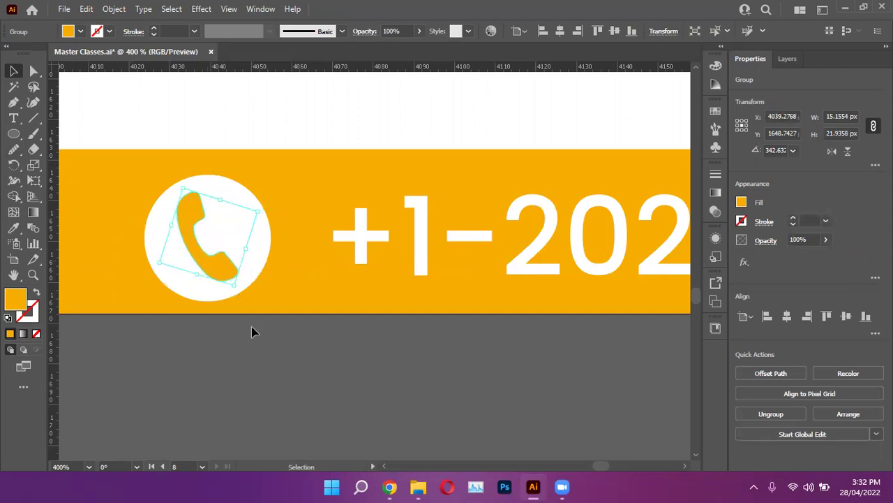
pyautogui.click(226, 365)
pyautogui.scroll(-3, 225, 365)
pyautogui.scroll(2, 179, 375)
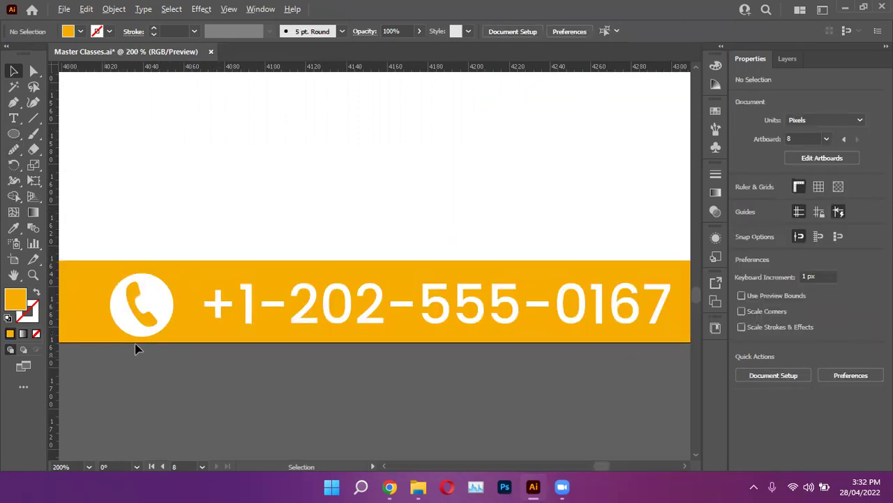
# Scale the white circle and handset down together to about 23 px wide
pyautogui.hscroll(-1, 139, 343)
pyautogui.scroll(2, 173, 341)
pyautogui.click(215, 319)
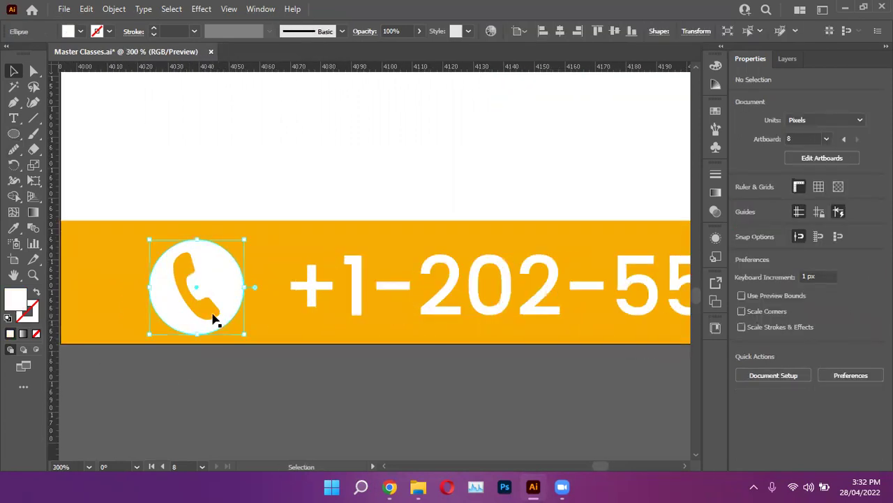
pyautogui.keyDown('shift'); pyautogui.click(215, 319); pyautogui.keyUp('shift')
pyautogui.moveTo(245, 334); pyautogui.dragTo(234, 328)
pyautogui.click(246, 365)
pyautogui.scroll(-3, 246, 366)
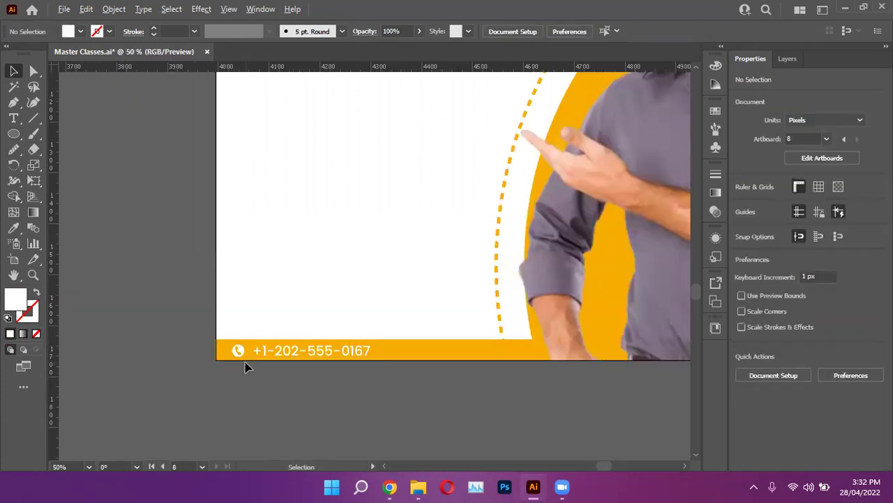
pyautogui.scroll(-2, 246, 366)
pyautogui.hscroll(2, 284, 373)
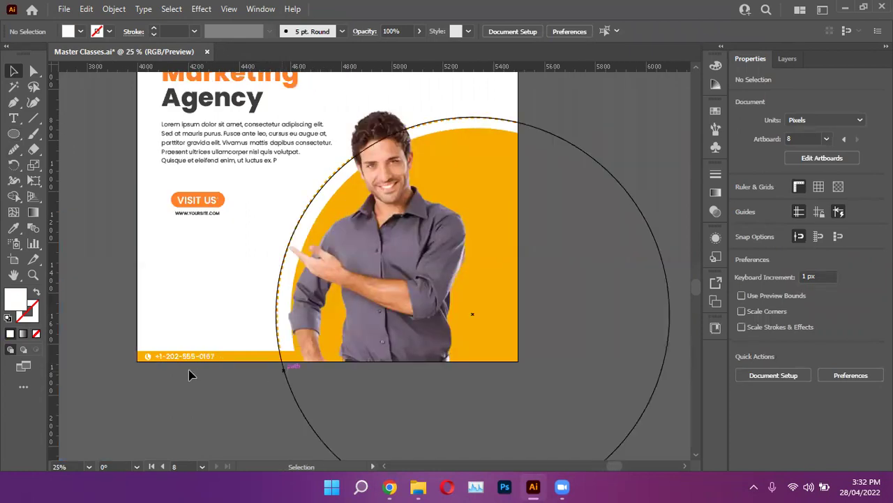
# Group the white circle and the handset icon into one object
pyautogui.scroll(6, 188, 374)
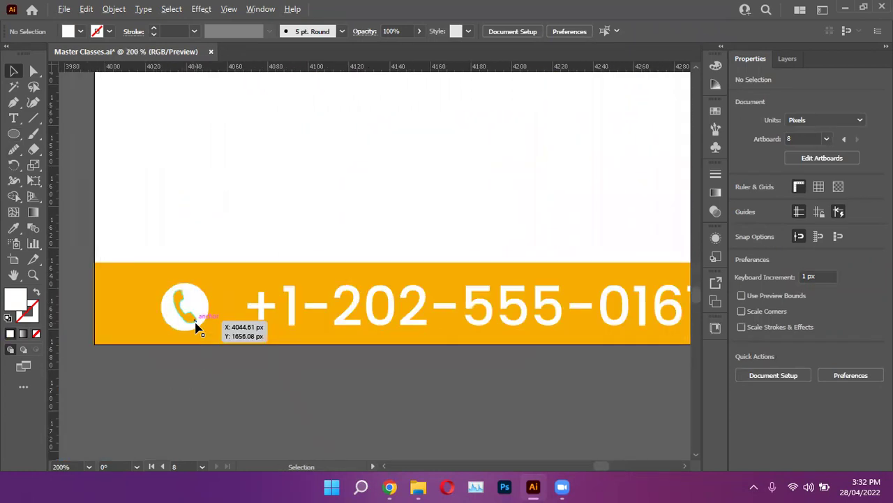
pyautogui.scroll(2, 196, 325)
pyautogui.click(208, 293)
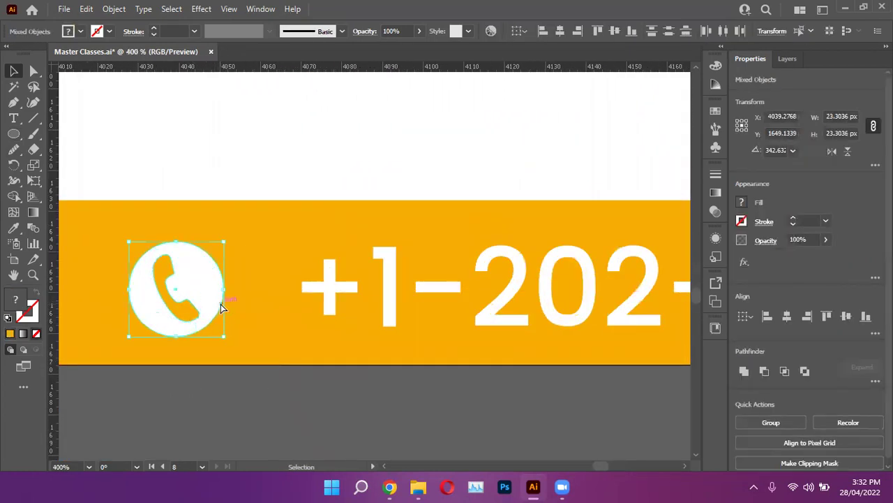
pyautogui.hotkey('ctrl', 'g')
# Set the font style of the phone number on the strip to Poppins Light
pyautogui.click(351, 305)
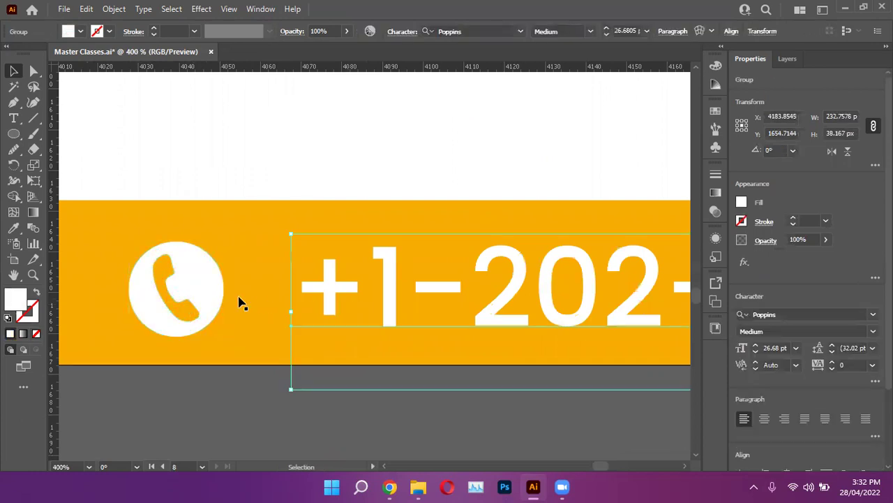
pyautogui.scroll(-4, 659, 352)
pyautogui.scroll(-5, 742, 329)
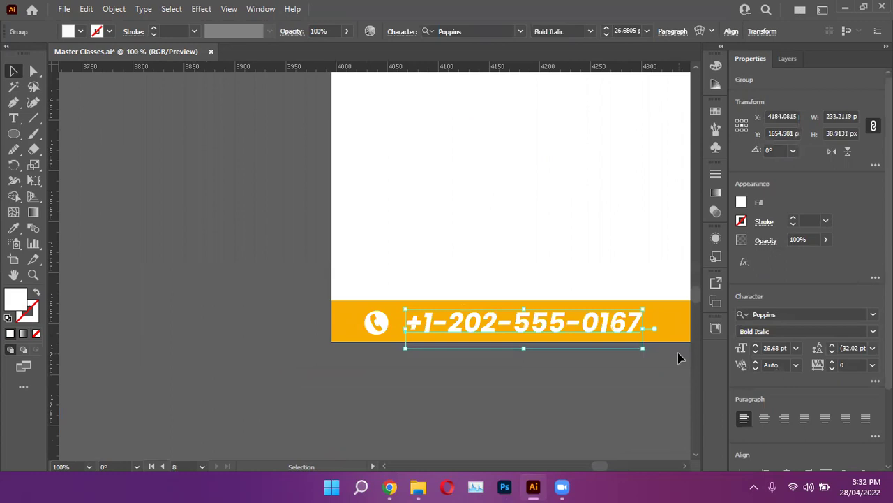
pyautogui.click(858, 331)
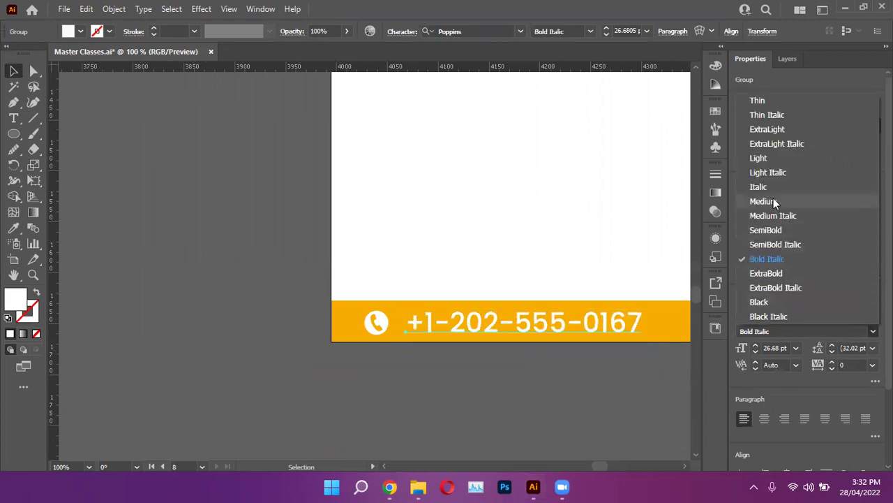
pyautogui.click(764, 165)
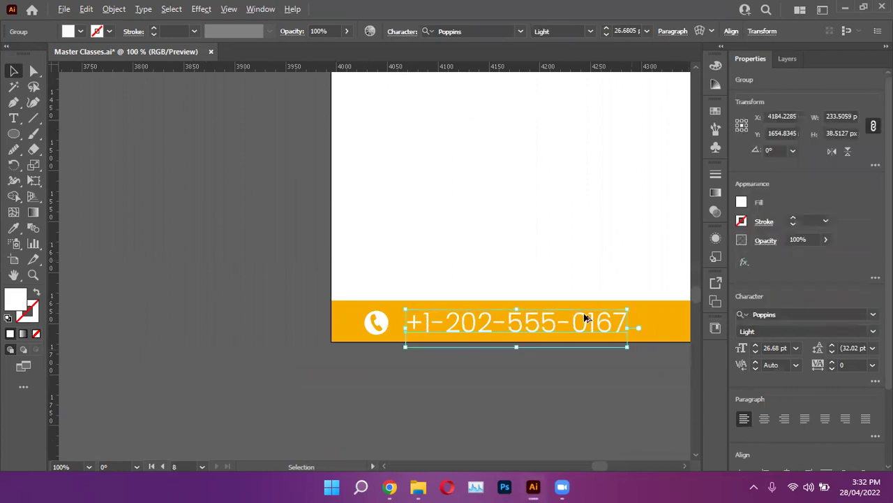
# Shrink the phone number to about 18.7 pt and move it close beside the circled handset icon
pyautogui.scroll(2, 621, 315)
pyautogui.moveTo(669, 379); pyautogui.dragTo(654, 371)
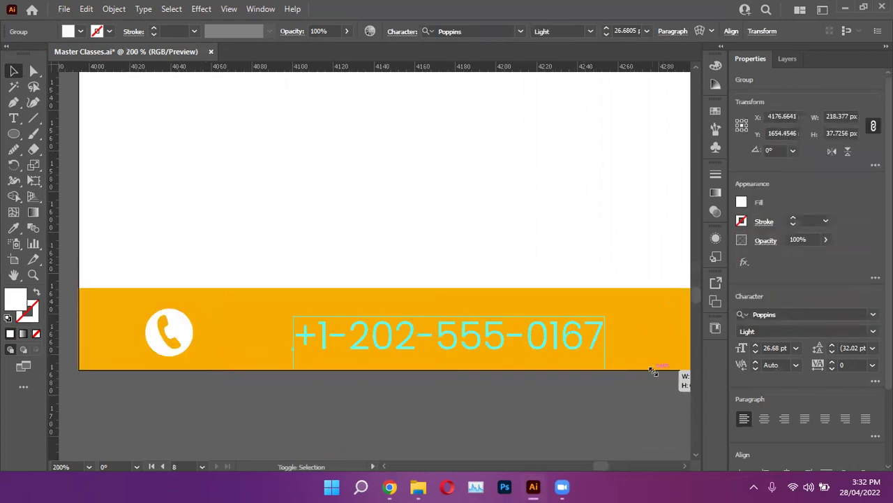
pyautogui.moveTo(359, 343); pyautogui.dragTo(281, 340)
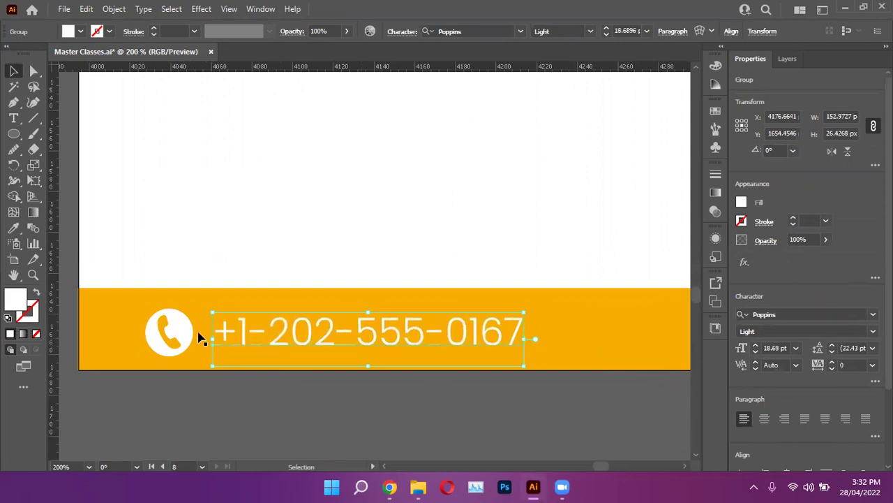
pyautogui.click(185, 337)
pyautogui.click(314, 246)
pyautogui.scroll(-4, 271, 250)
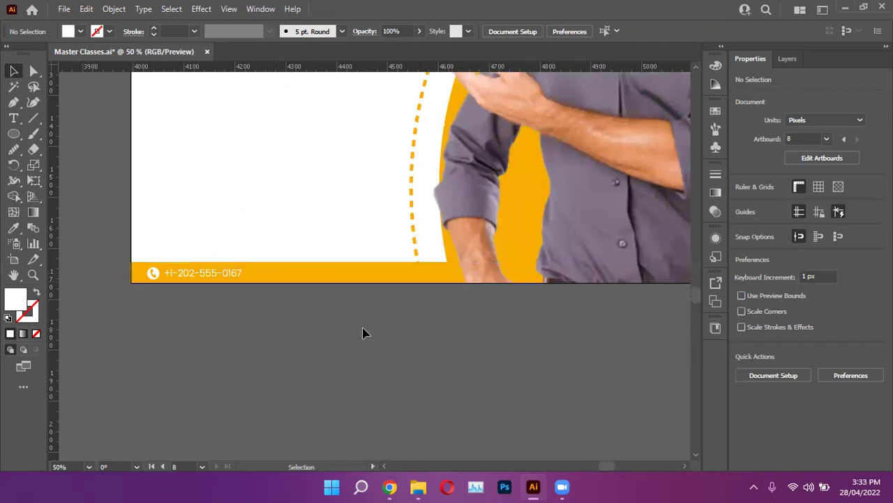
# Enlarge the VISIT US button and its web address together to about 261 px wide, and shift them slightly right
pyautogui.scroll(5, 349, 334)
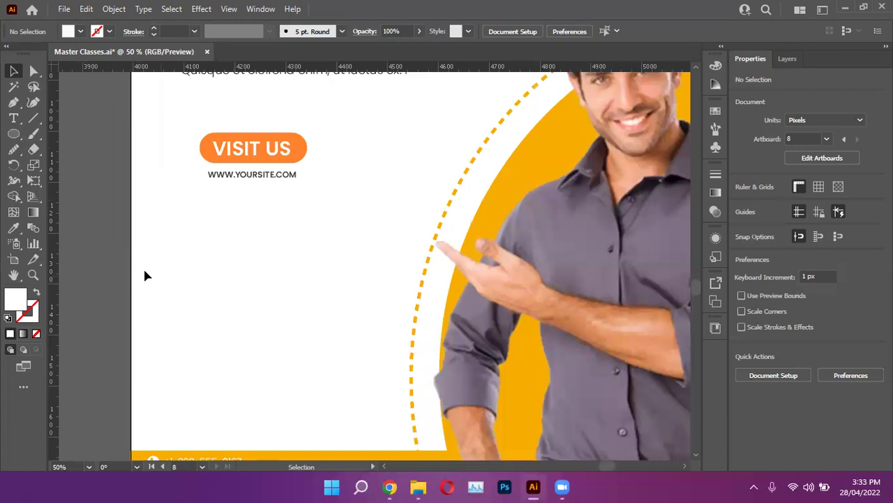
pyautogui.scroll(2, 282, 341)
pyautogui.scroll(-3, 282, 342)
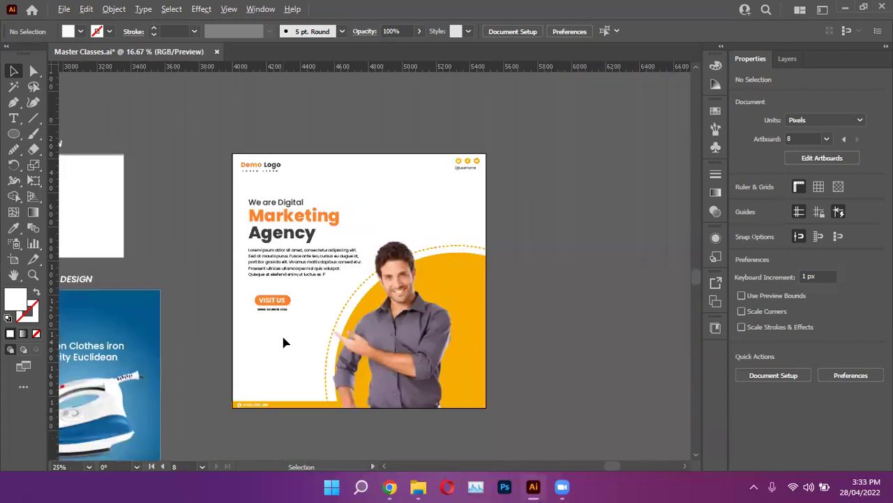
pyautogui.scroll(2, 283, 342)
pyautogui.scroll(-1, 279, 328)
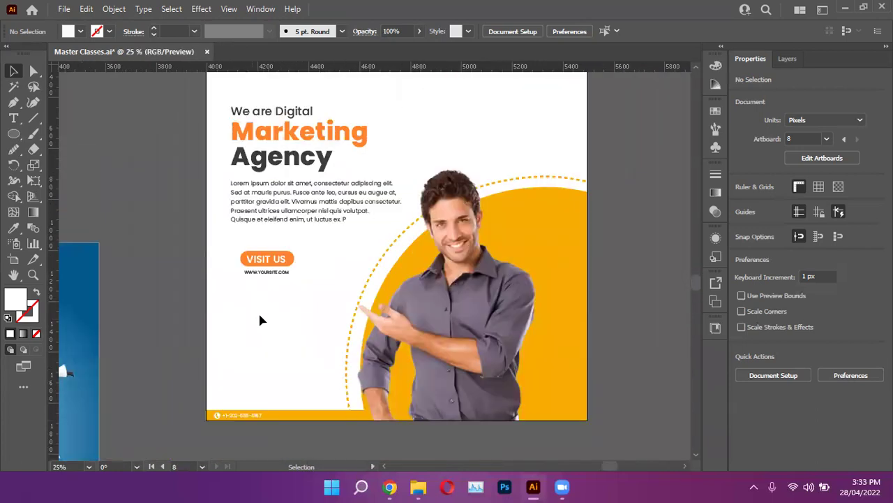
pyautogui.scroll(1, 260, 320)
pyautogui.moveTo(228, 230); pyautogui.dragTo(302, 279)
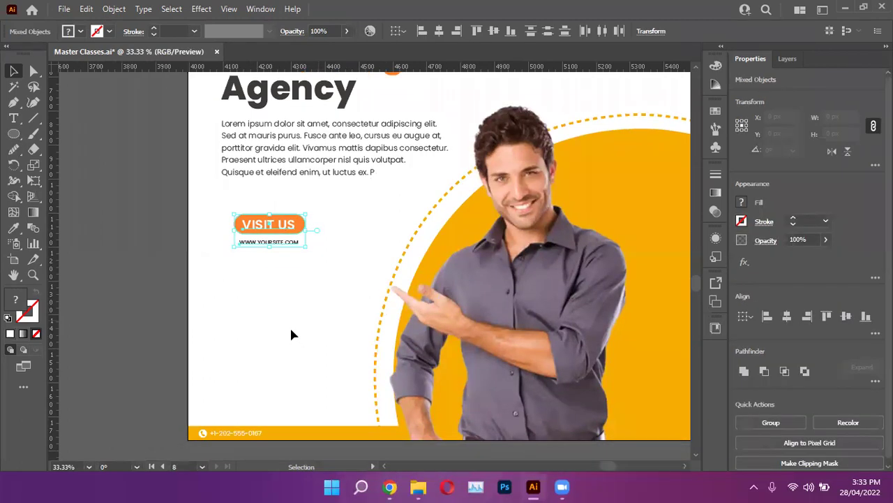
pyautogui.scroll(-3, 292, 335)
pyautogui.moveTo(285, 152); pyautogui.dragTo(335, 269)
pyautogui.moveTo(291, 238); pyautogui.dragTo(295, 238)
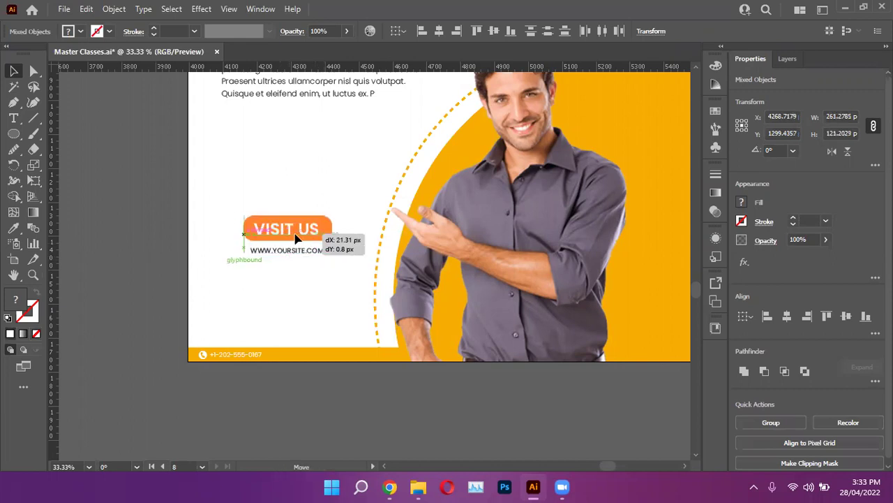
pyautogui.click(317, 190)
# Move the Lorem ipsum paragraph down to leave more space beneath the headline
pyautogui.scroll(4, 313, 189)
pyautogui.moveTo(317, 183); pyautogui.dragTo(316, 214)
pyautogui.moveTo(316, 216); pyautogui.dragTo(316, 215)
# Enlarge the "We are Digital Marketing Agency" headline so it fills more of the space above the paragraph
pyautogui.scroll(3, 329, 193)
pyautogui.click(303, 200)
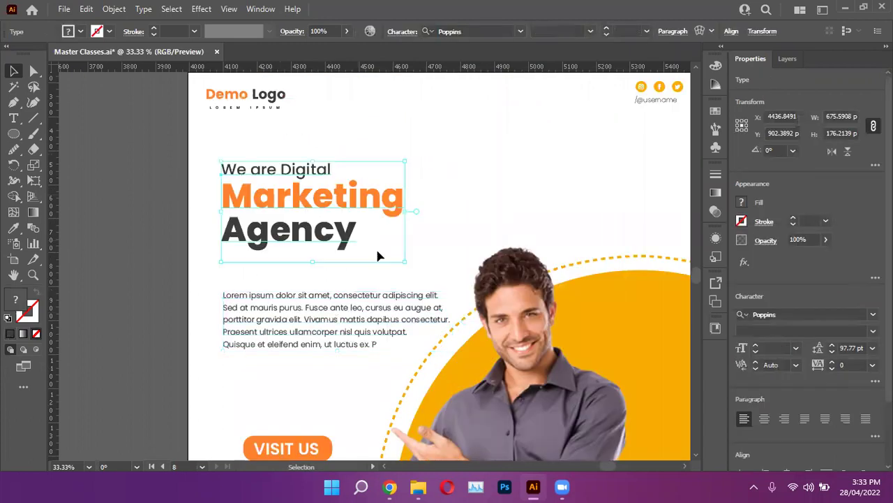
pyautogui.moveTo(406, 259); pyautogui.dragTo(469, 311)
pyautogui.click(487, 177)
pyautogui.scroll(-2, 488, 176)
pyautogui.hscroll(3, 487, 177)
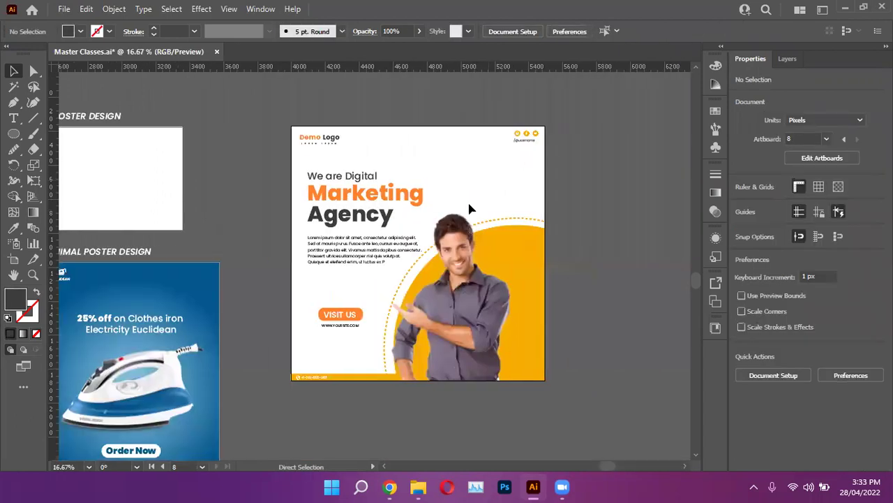
pyautogui.scroll(3, 340, 283)
pyautogui.scroll(1, 471, 222)
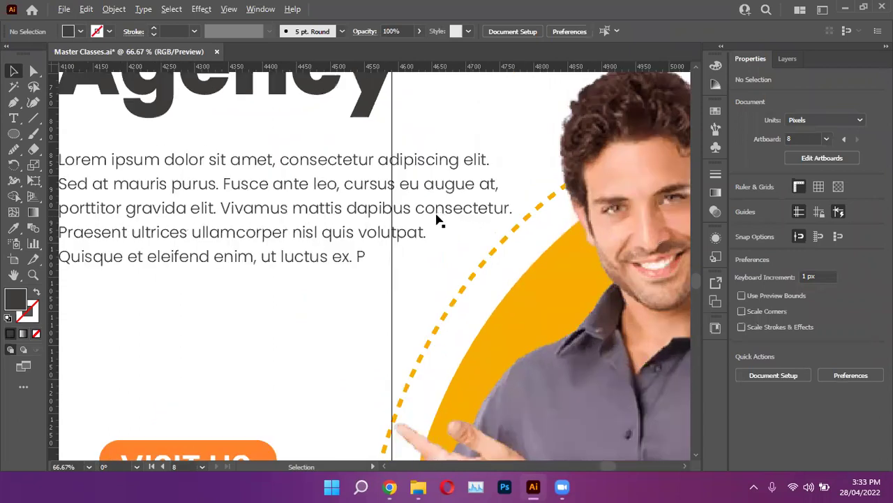
pyautogui.doubleClick(419, 214)
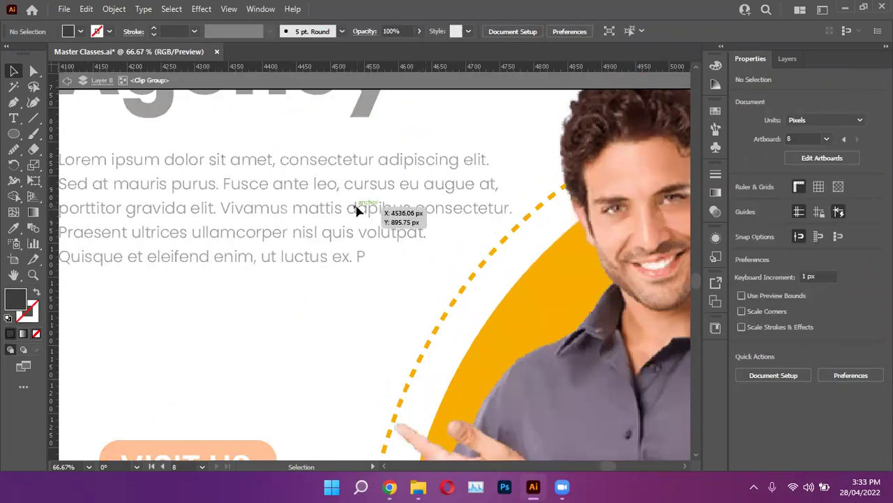
pyautogui.press('Escape')
pyautogui.click(393, 218)
pyautogui.doubleClick(393, 216)
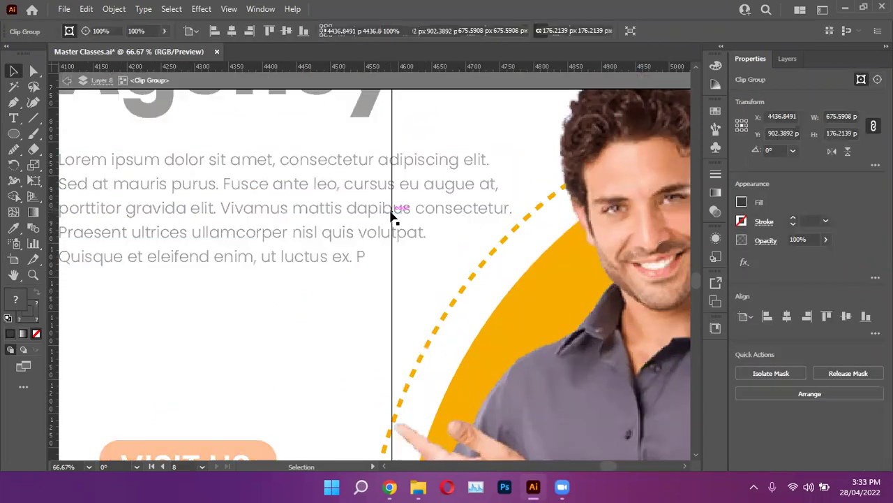
pyautogui.press('Escape')
# Insert a line break after "consec" in the word "consectetur" on the third line of the Lorem ipsum paragraph
pyautogui.click(373, 214)
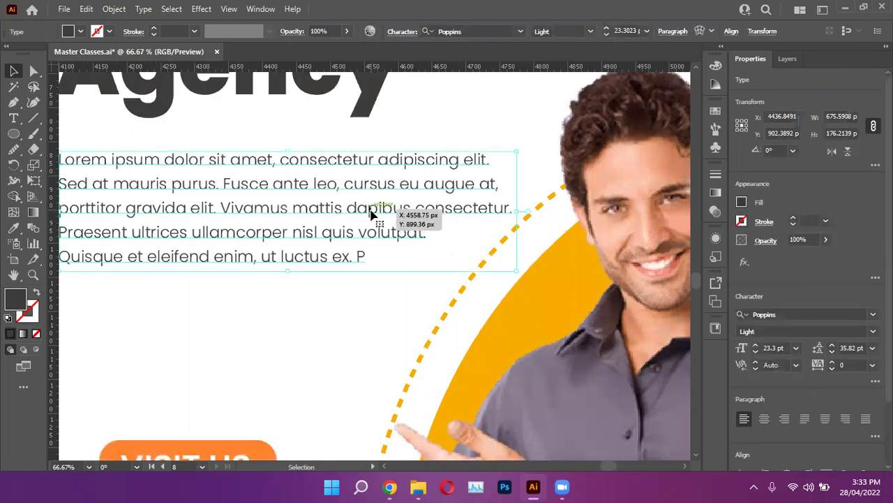
pyautogui.doubleClick(375, 212)
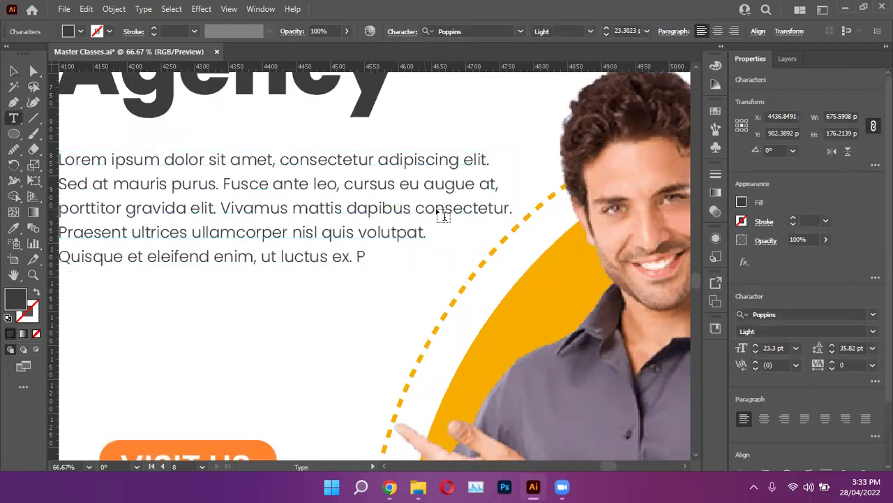
pyautogui.press('Right')
pyautogui.press('Right')
pyautogui.press('Right')
pyautogui.press('Right')
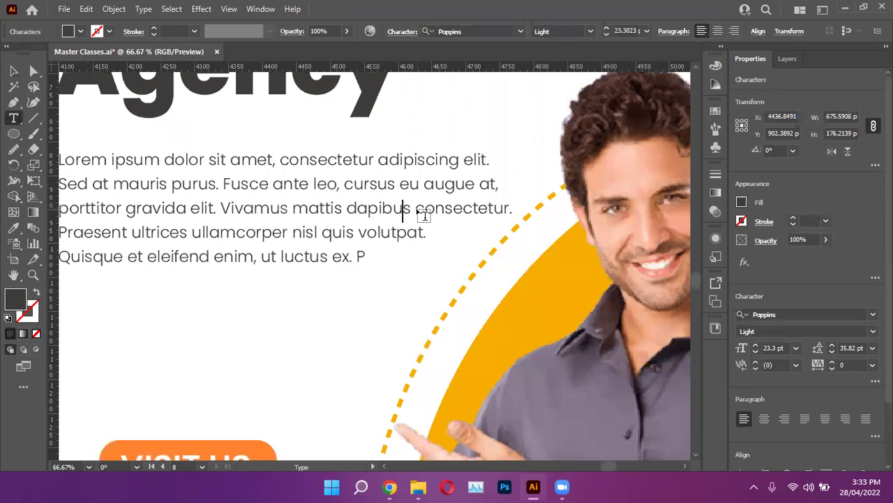
pyautogui.press('Right')
pyautogui.press('Right')
pyautogui.press('Right')
pyautogui.press('Right')
pyautogui.press('Right')
pyautogui.press('Right')
pyautogui.press('Right')
pyautogui.press('Right')
pyautogui.press('Return')
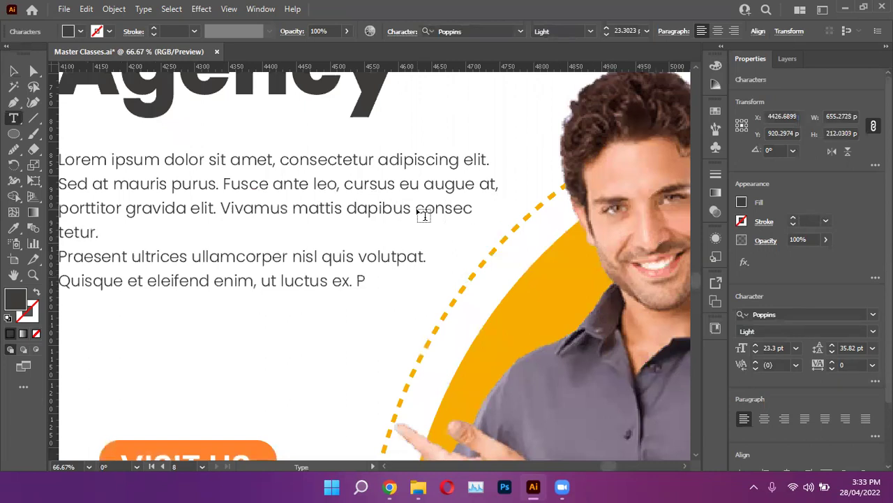
# Join the "Praesent ultrices" line to the end of the "tetur." line, finish text editing and deselect the paragraph
pyautogui.scroll(-2, 424, 216)
pyautogui.scroll(2, 279, 247)
pyautogui.click(257, 219)
pyautogui.press('BackSpace')
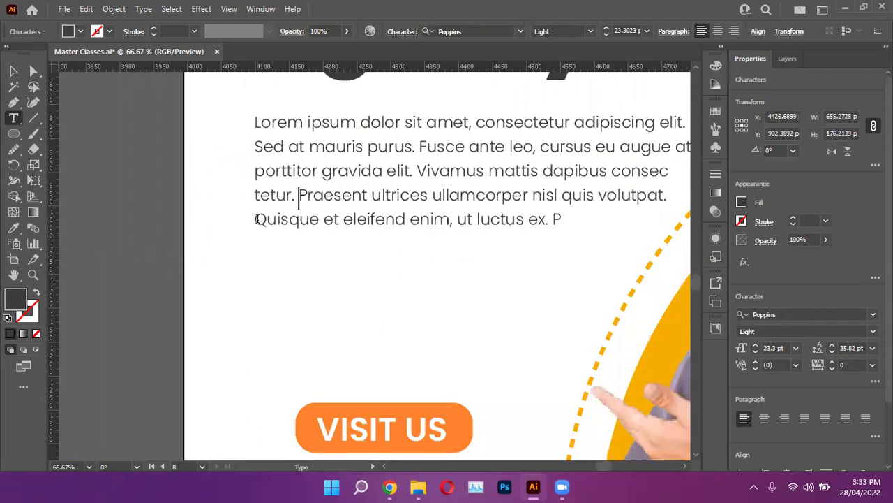
pyautogui.press('Escape')
pyautogui.scroll(-3, 259, 234)
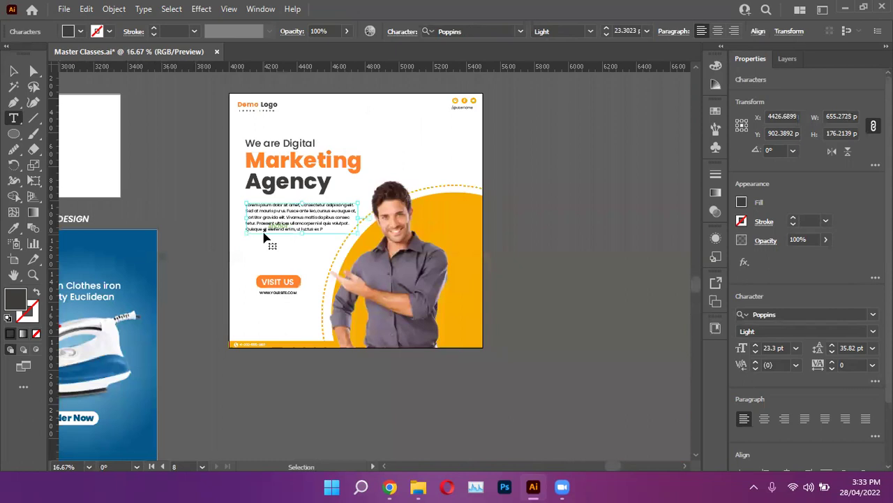
pyautogui.scroll(1, 265, 238)
pyautogui.press('v')
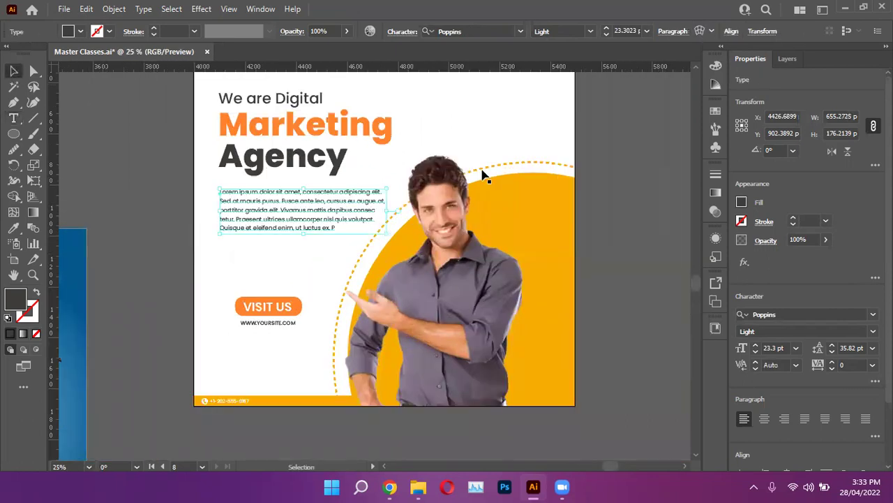
pyautogui.click(619, 256)
pyautogui.scroll(2, 621, 258)
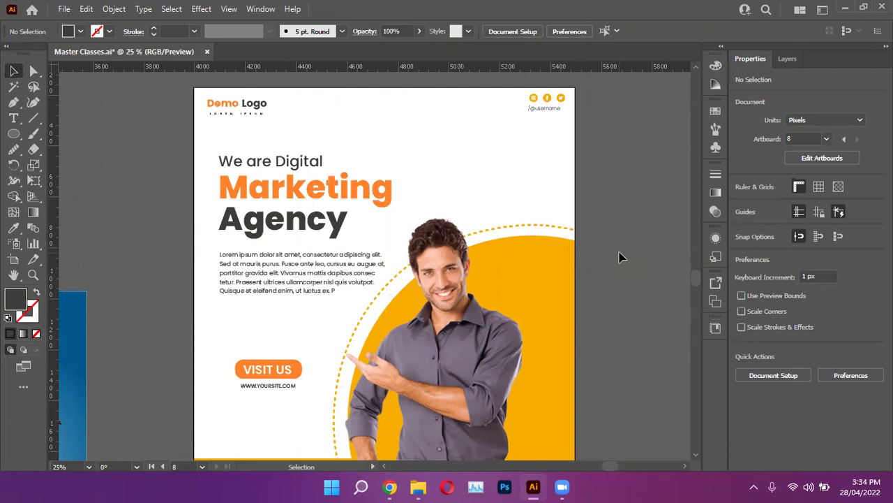
# Examine the stroke colour and Dashed Line settings for the dotted circle around the man, leaving them as they are
pyautogui.scroll(-3, 586, 170)
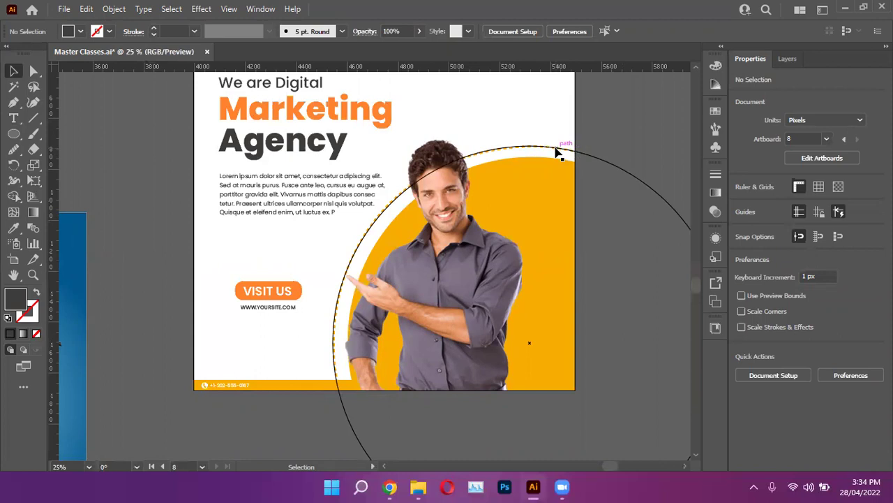
pyautogui.click(560, 149)
pyautogui.click(742, 221)
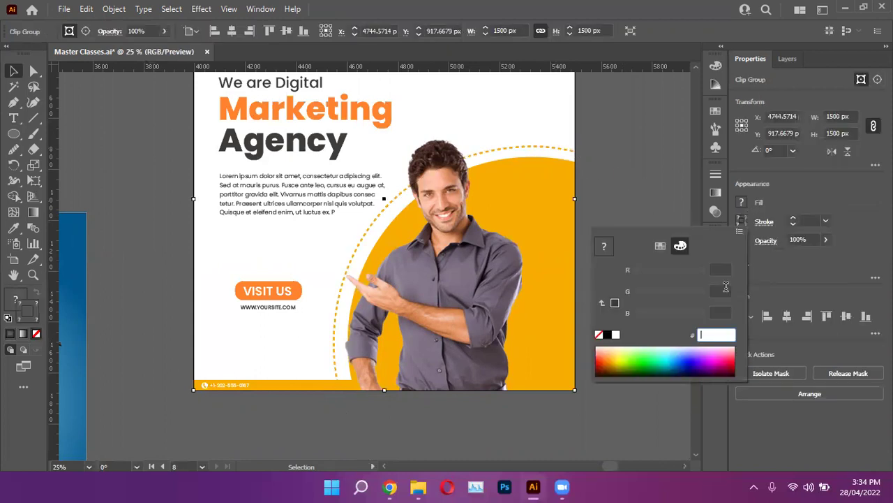
pyautogui.click(760, 217)
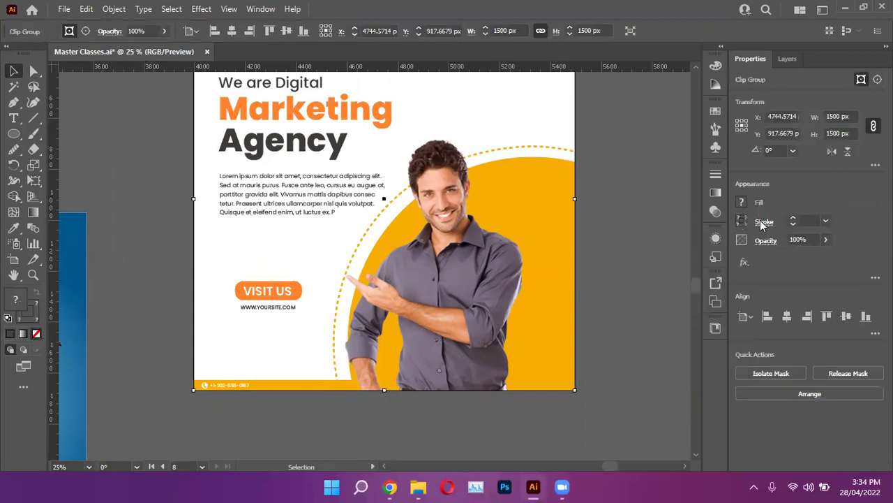
pyautogui.click(764, 221)
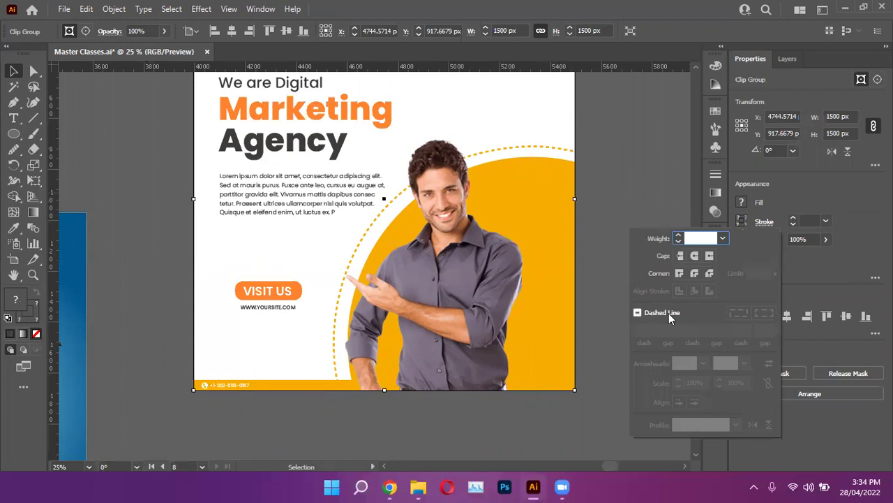
pyautogui.click(634, 155)
pyautogui.click(593, 174)
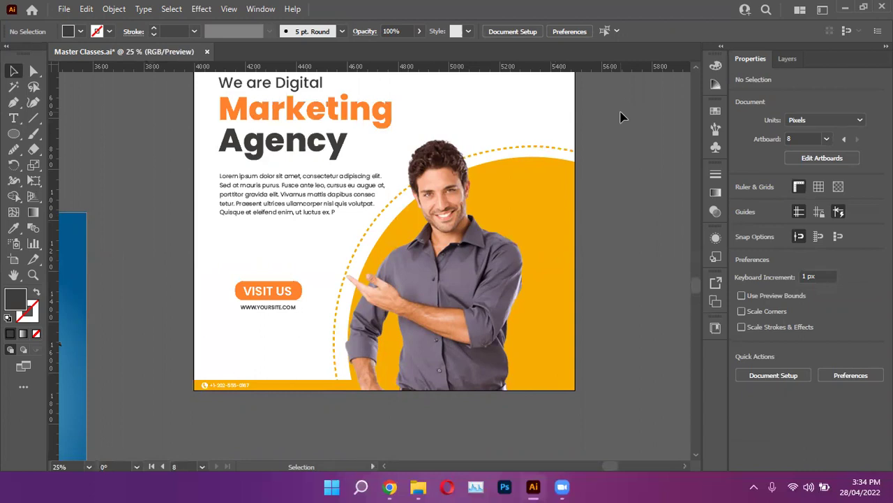
pyautogui.scroll(2, 624, 105)
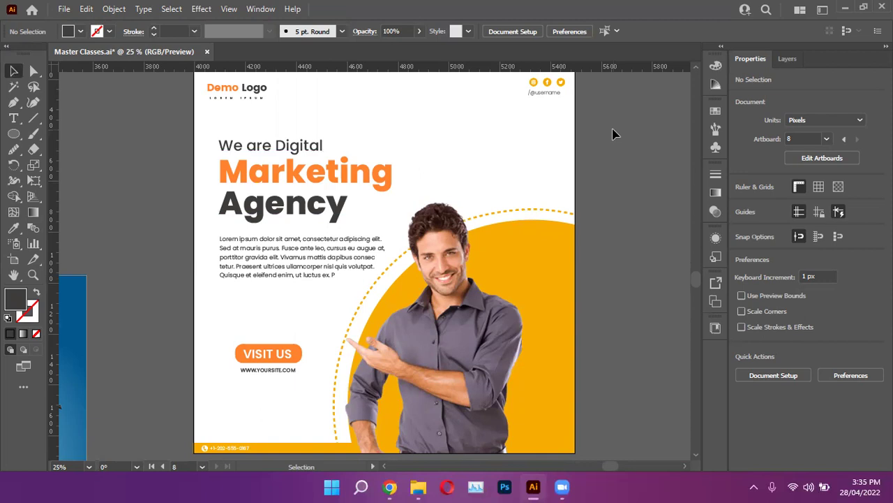
pyautogui.scroll(-3, 271, 342)
pyautogui.scroll(4, 621, 296)
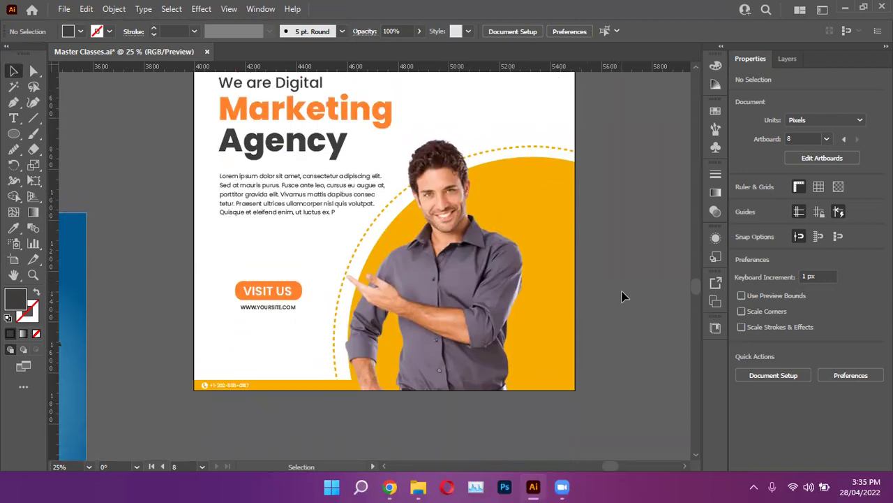
# Minimise the open windows and open the Work (G:) drive in a maximised File Explorer window
pyautogui.click(845, 7)
pyautogui.click(834, 7)
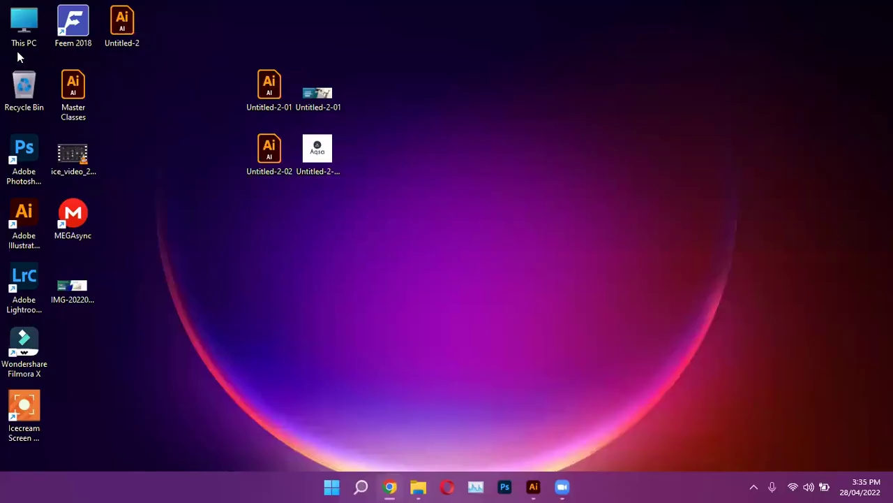
pyautogui.doubleClick(16, 31)
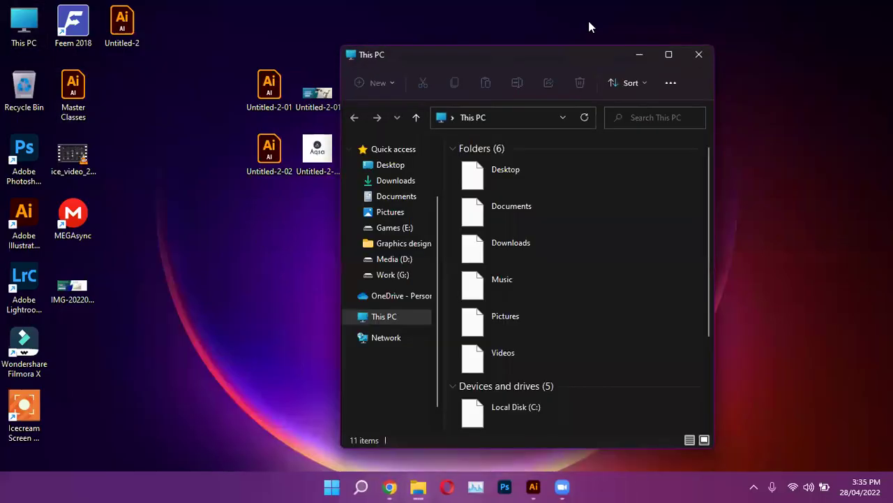
pyautogui.click(668, 54)
pyautogui.doubleClick(221, 261)
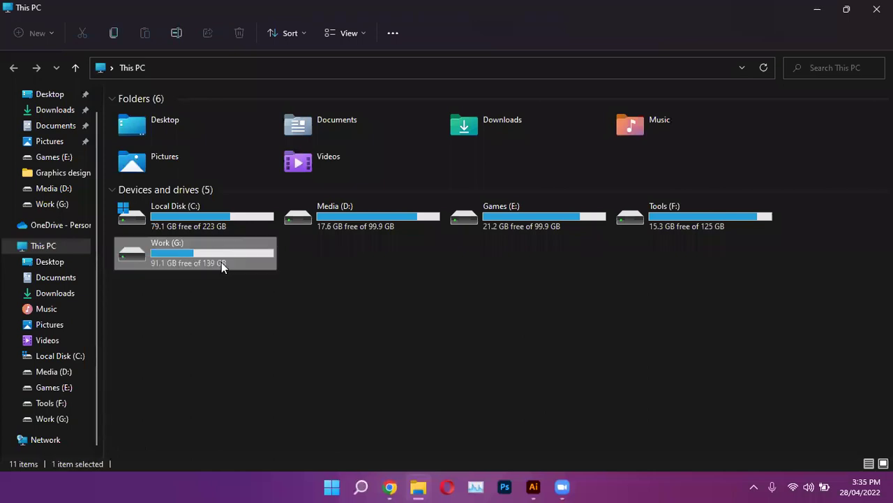
# Find the portfolio posters-01 image on the Work drive, view it in Photos and close it
pyautogui.scroll(-5, 574, 272)
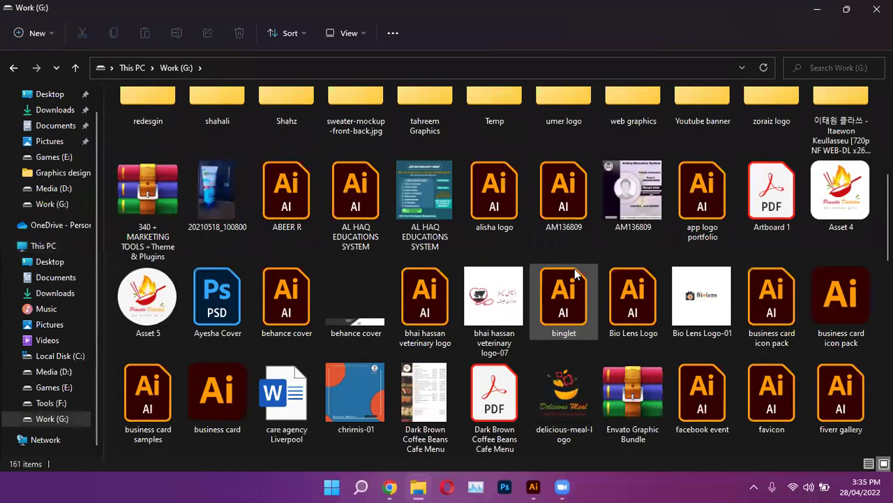
pyautogui.scroll(-3, 574, 268)
pyautogui.scroll(-3, 574, 269)
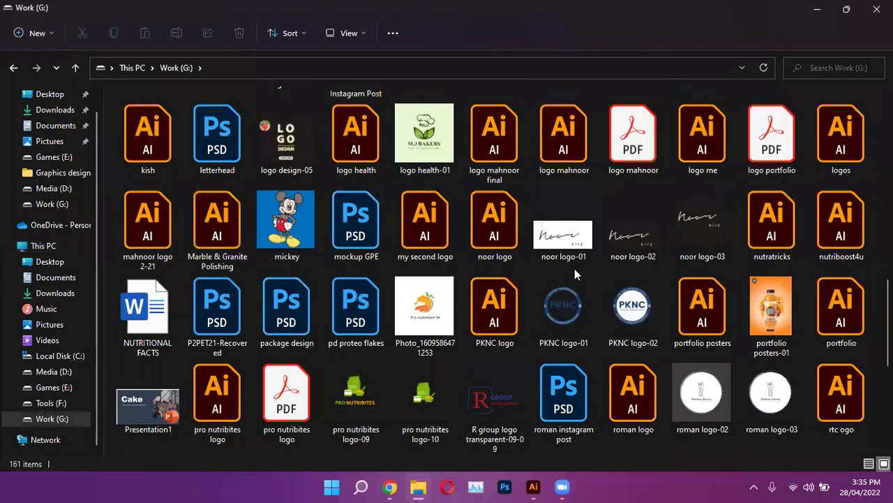
pyautogui.doubleClick(790, 304)
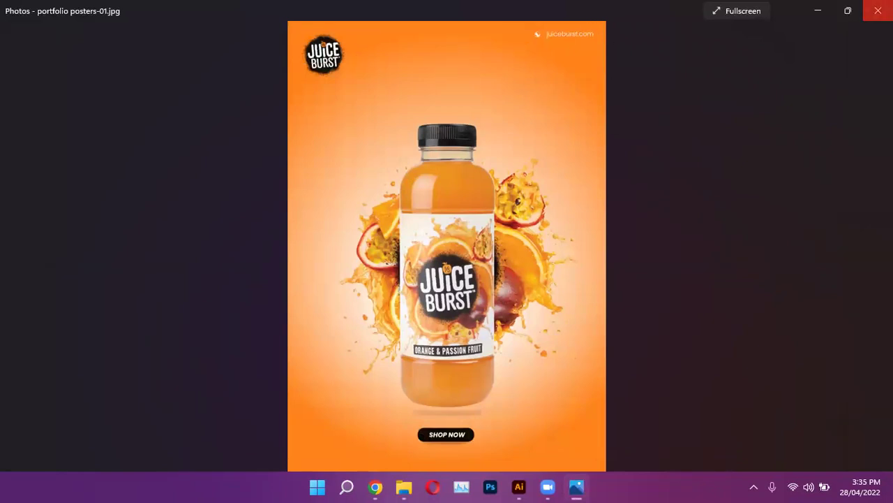
pyautogui.click(878, 11)
# View the original product photo 20210518_100800, close it, and open the finished Untitled-1 poster image for comparison
pyautogui.scroll(-3, 789, 303)
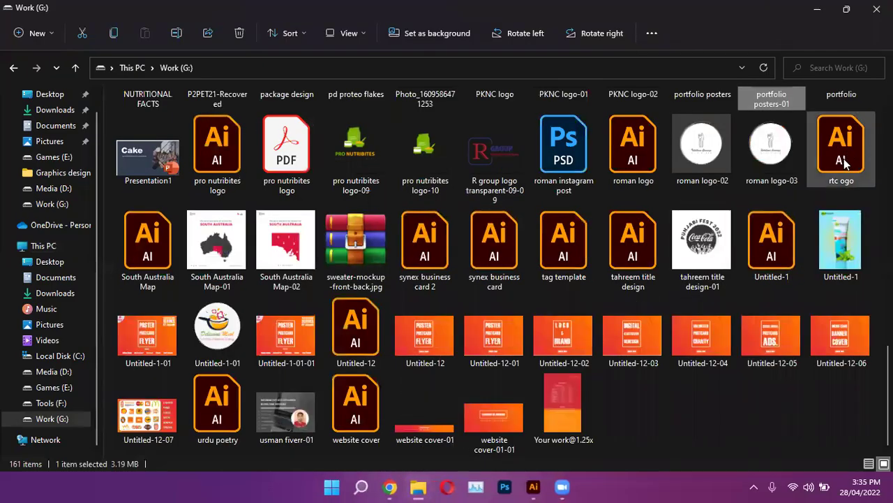
pyautogui.click(846, 248)
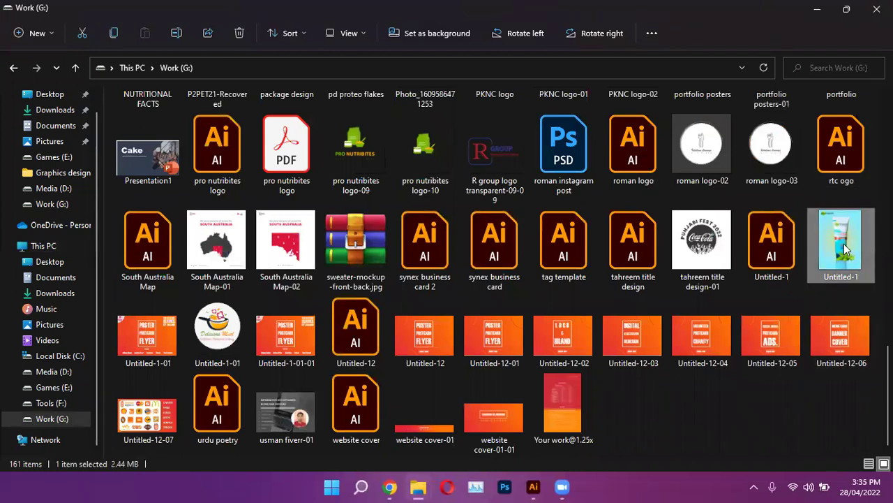
pyautogui.scroll(3, 516, 251)
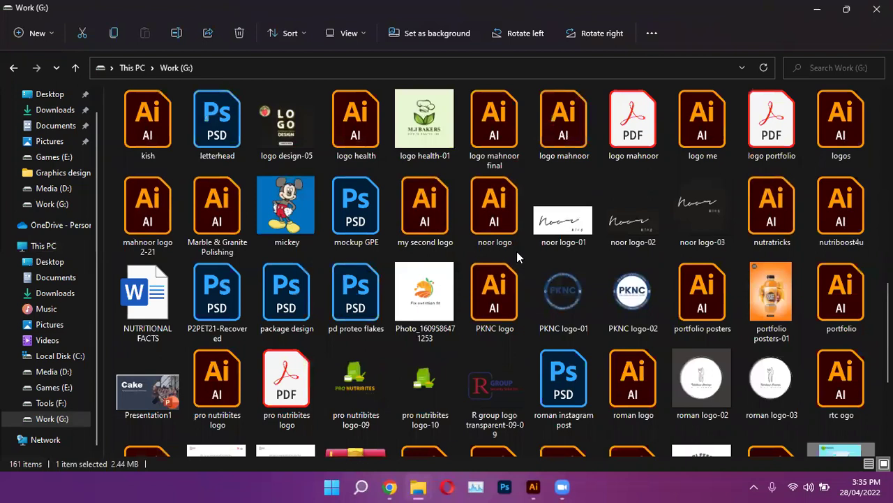
pyautogui.scroll(2, 516, 256)
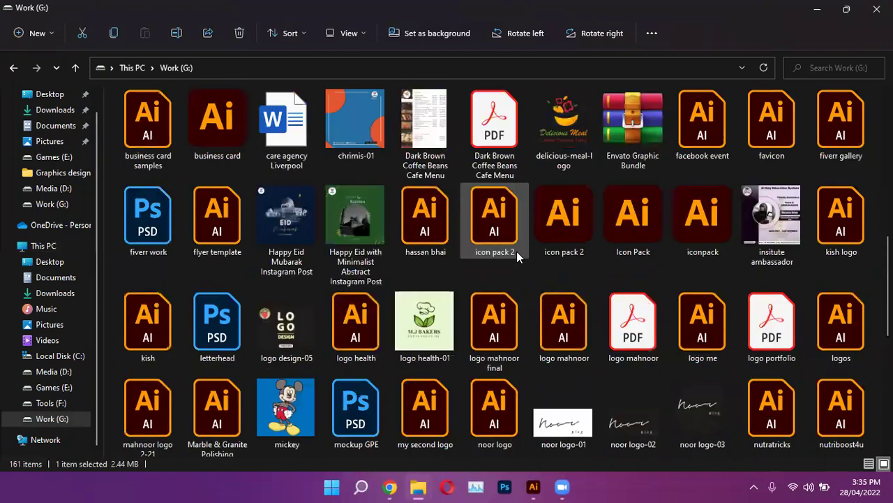
pyautogui.scroll(2, 517, 251)
pyautogui.click(216, 140)
pyautogui.doubleClick(226, 147)
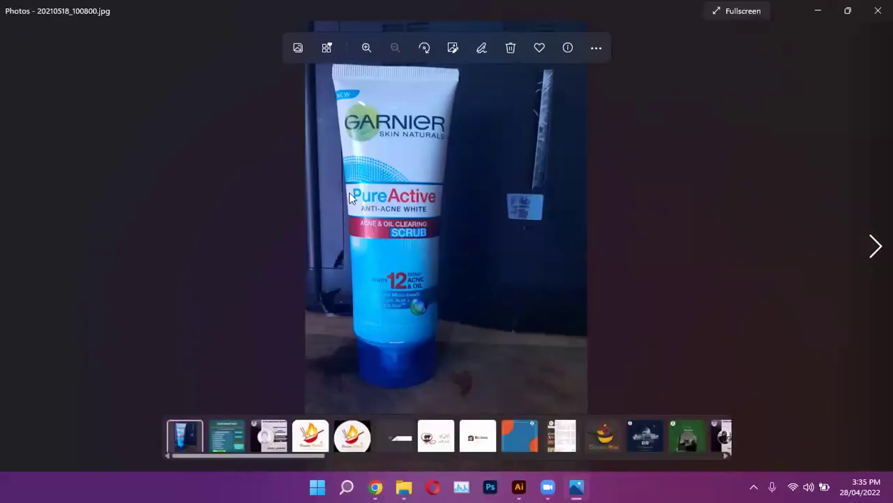
pyautogui.click(878, 11)
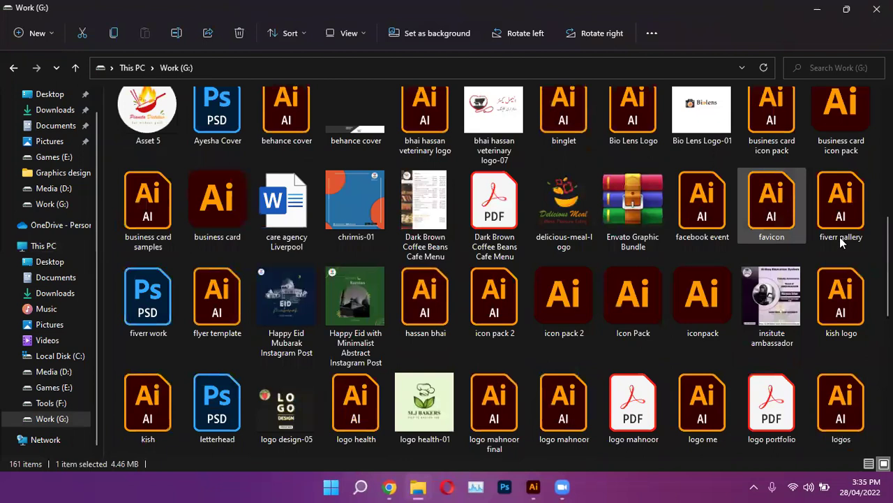
pyautogui.scroll(-5, 841, 234)
pyautogui.doubleClick(841, 234)
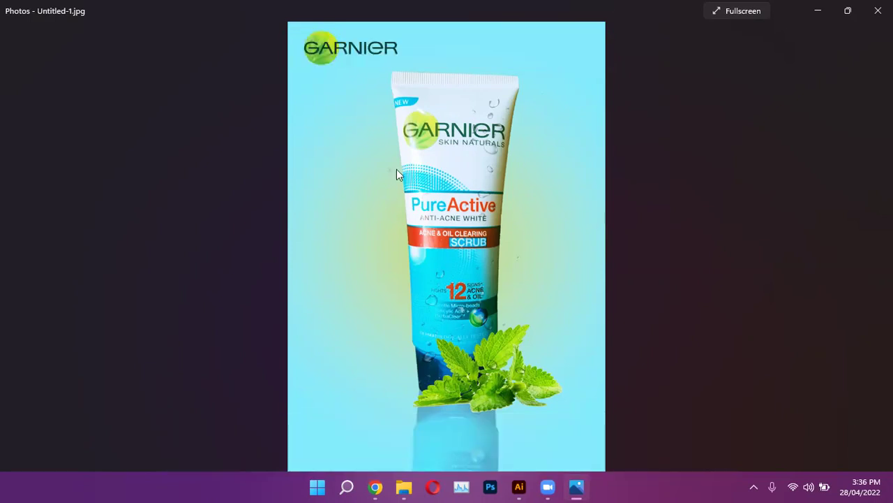
# Switch to Chrome and search Google Images for "facewash png", looking over the product results
pyautogui.click(376, 487)
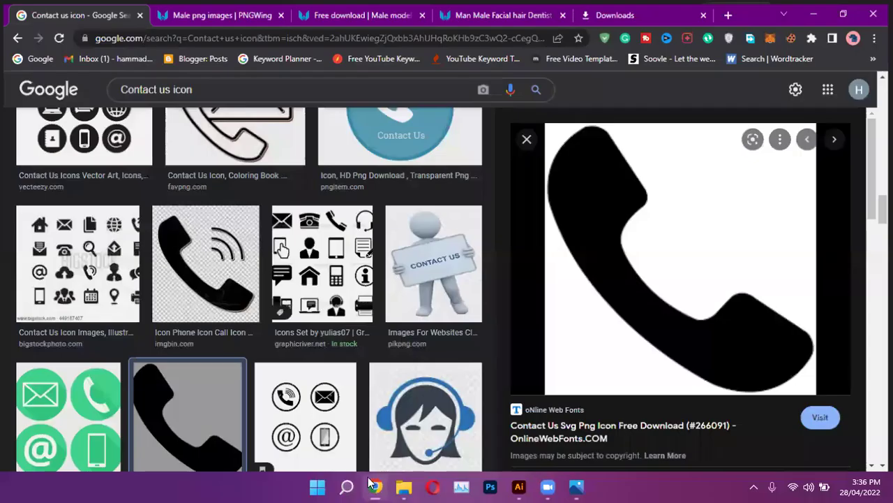
pyautogui.click(253, 10)
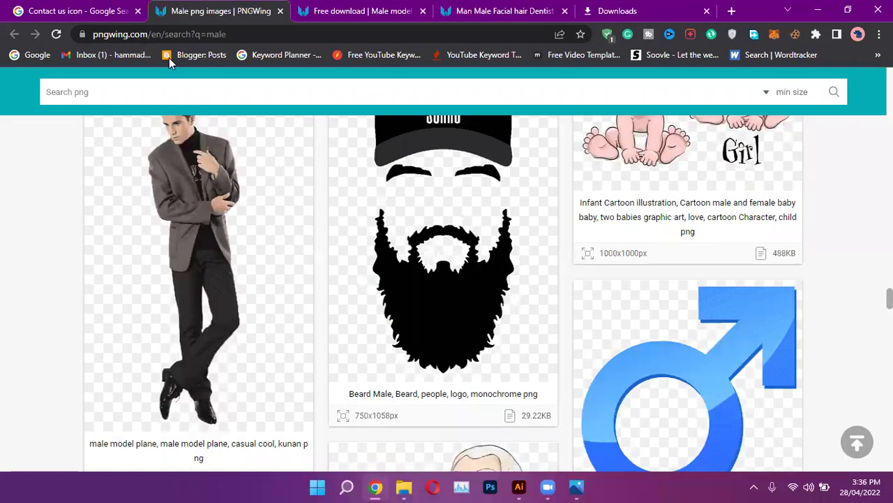
pyautogui.click(77, 11)
pyautogui.moveTo(192, 85); pyautogui.dragTo(115, 83)
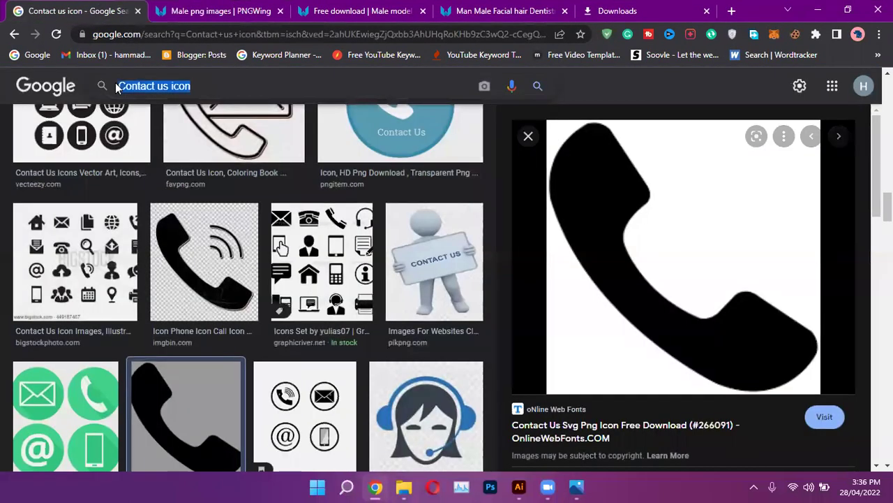
pyautogui.press('BackSpace')
pyautogui.write('facewash png')
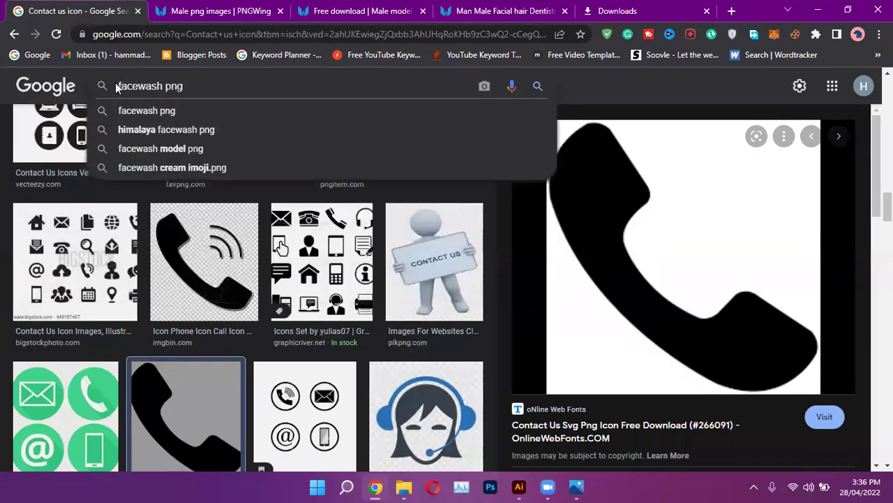
pyautogui.press('Return')
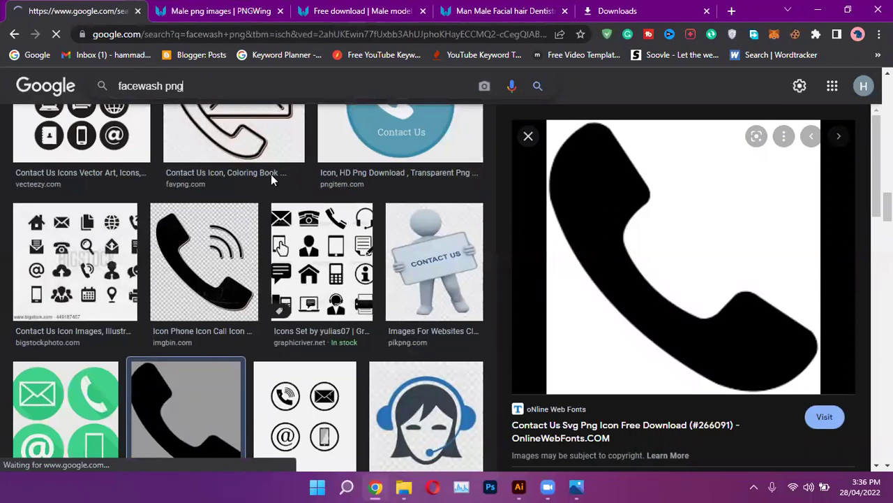
pyautogui.scroll(-1, 250, 225)
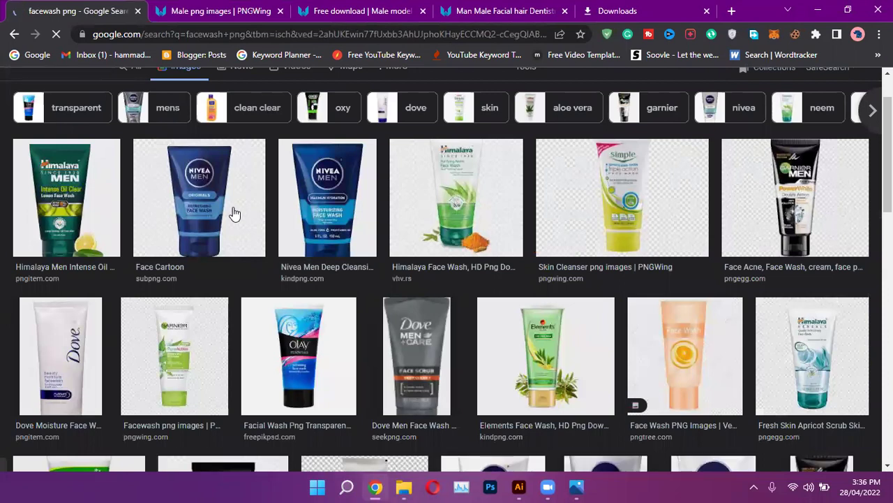
# View the Garnier poster Untitled-1 in Photos, inspecting the tube and mint leaves up close, and minimise it
pyautogui.click(519, 486)
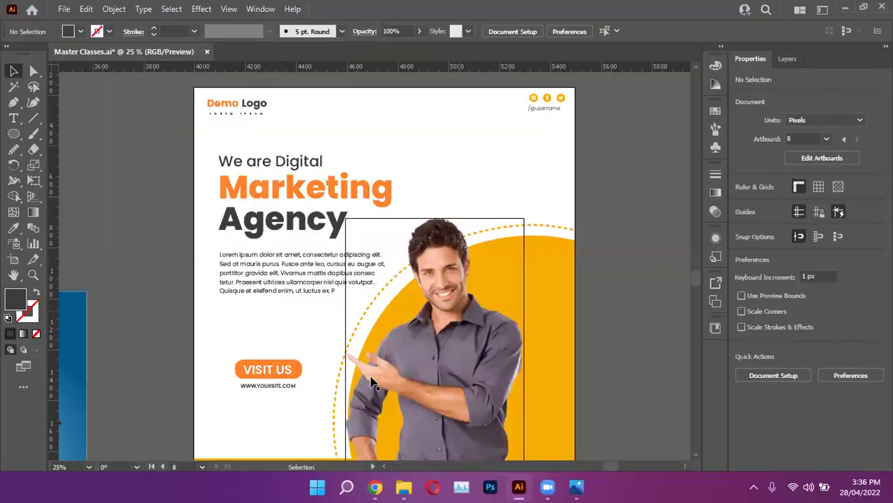
pyautogui.click(576, 486)
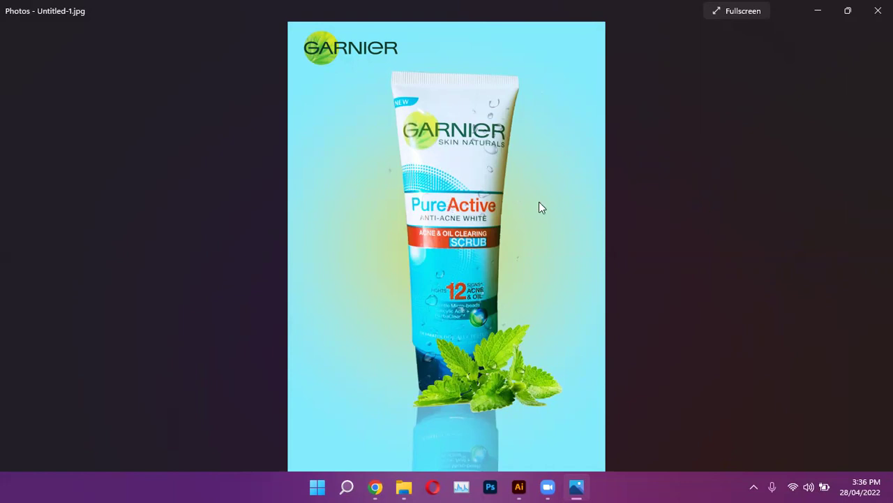
pyautogui.scroll(1, 481, 184)
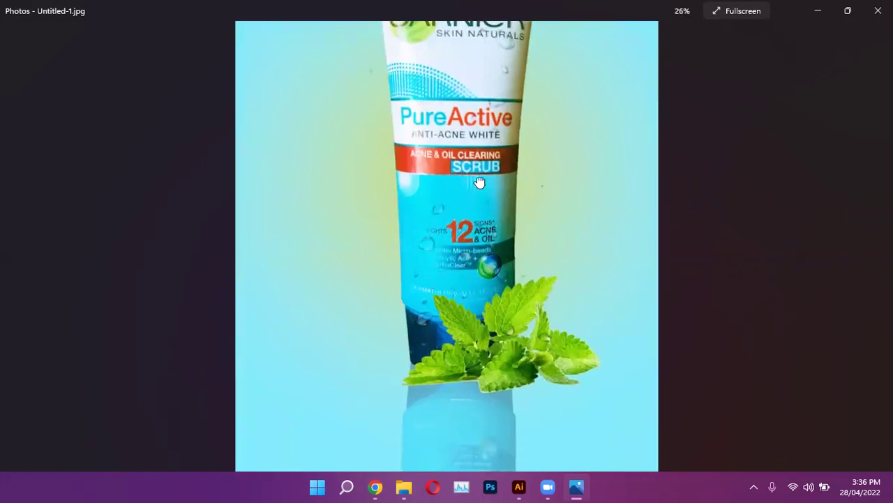
pyautogui.moveTo(624, 228)
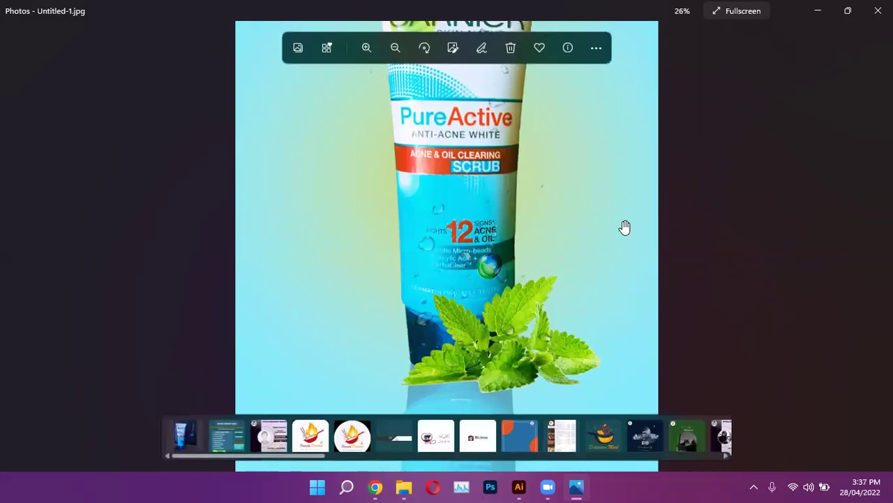
pyautogui.scroll(-1, 624, 227)
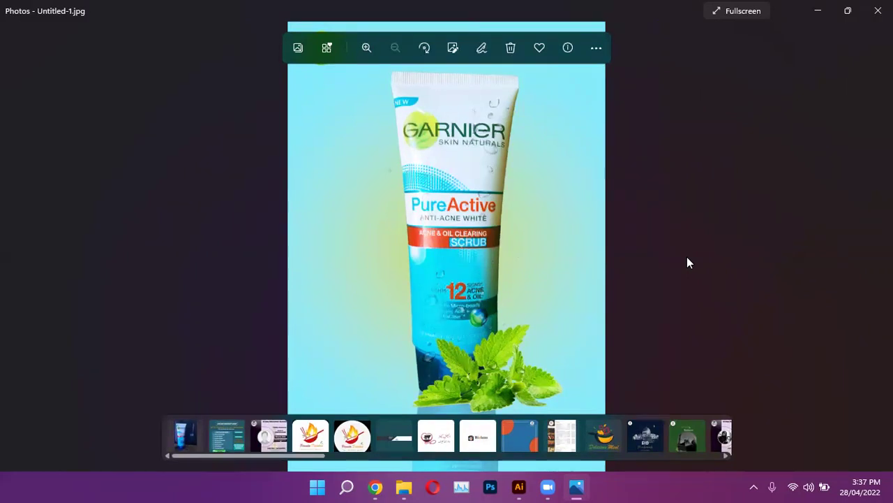
pyautogui.click(803, 9)
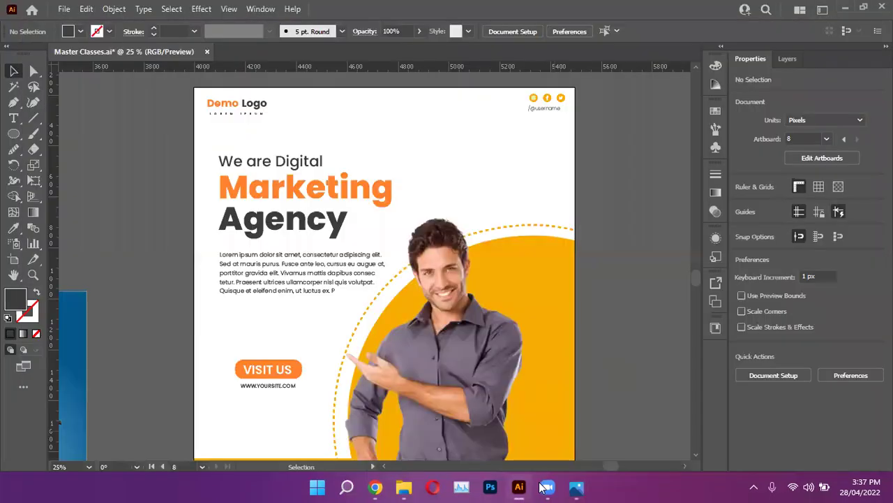
# Inspect the clothes iron poster in Master Classes.ai and look over the available Effect commands without applying any
pyautogui.scroll(-3, 319, 290)
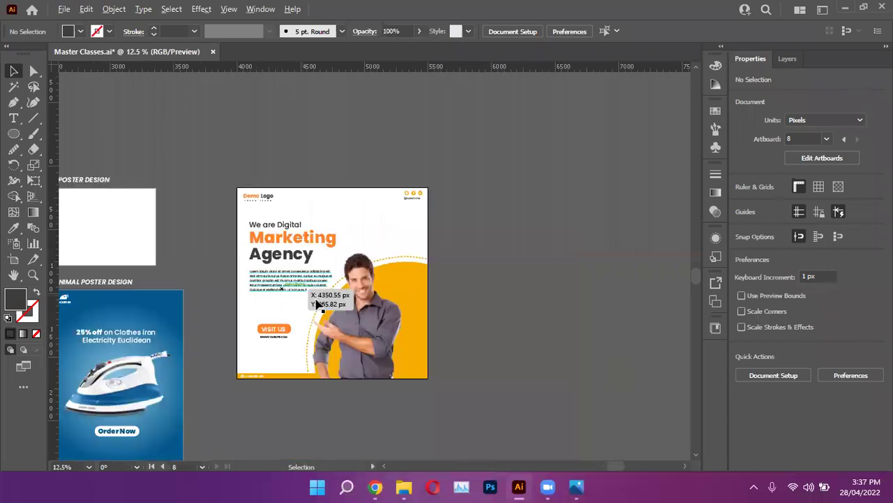
pyautogui.scroll(5, 342, 369)
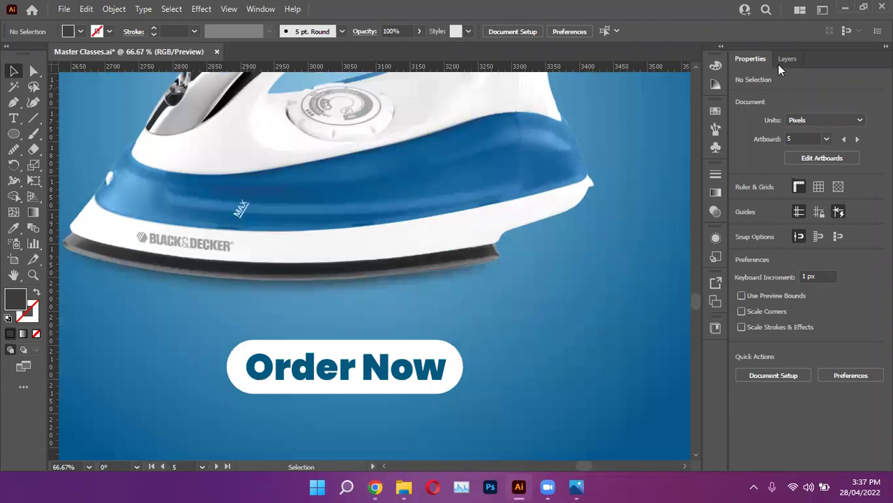
pyautogui.scroll(-1, 311, 280)
pyautogui.scroll(-1, 203, 361)
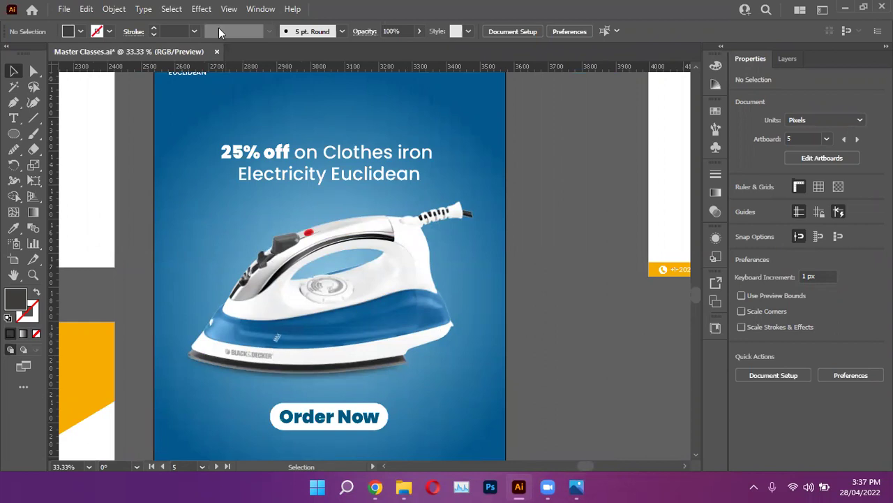
pyautogui.click(181, 9)
pyautogui.click(201, 9)
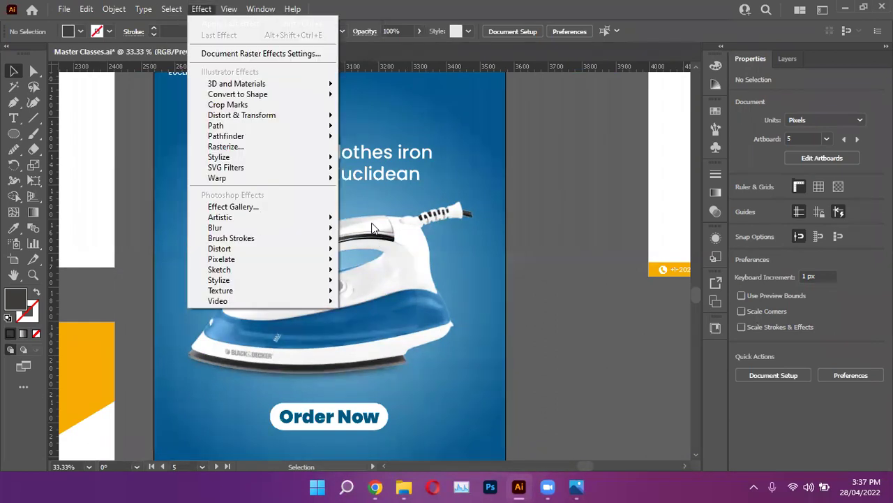
pyautogui.moveTo(331, 228)
pyautogui.click(621, 201)
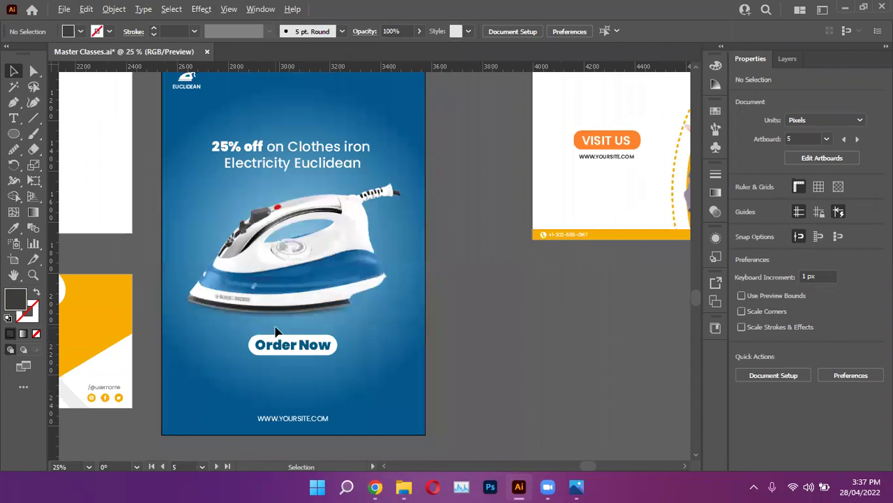
# Examine the shadow beneath the iron and the area around the Order Now button at close range
pyautogui.hotkey('ctrl', '1')
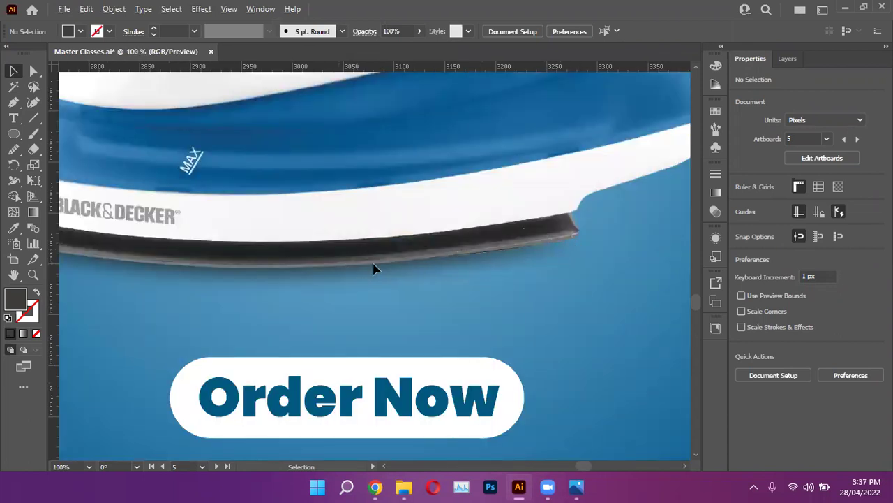
pyautogui.hotkey('ctrl', '-')
pyautogui.hotkey('ctrl', '-')
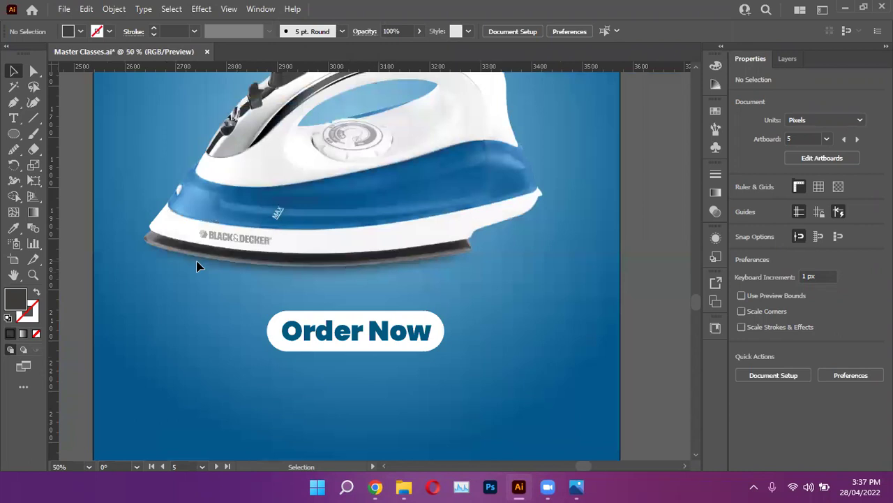
pyautogui.scroll(-1, 217, 293)
pyautogui.hotkey('ctrl', '+')
pyautogui.hotkey('ctrl', '+')
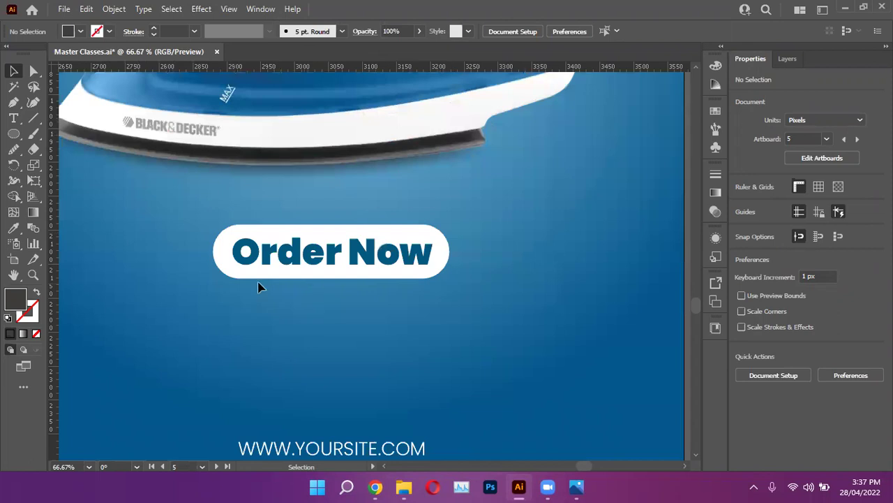
pyautogui.scroll(-4, 257, 286)
pyautogui.scroll(1, 429, 319)
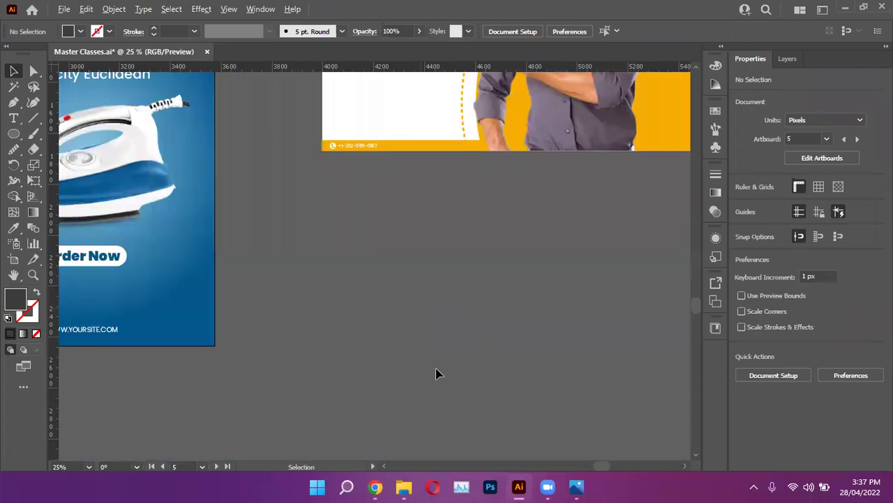
# Check the Nivea Men result in the facewash image search, and view the logo design-05 image in Photos and close it
pyautogui.click(375, 486)
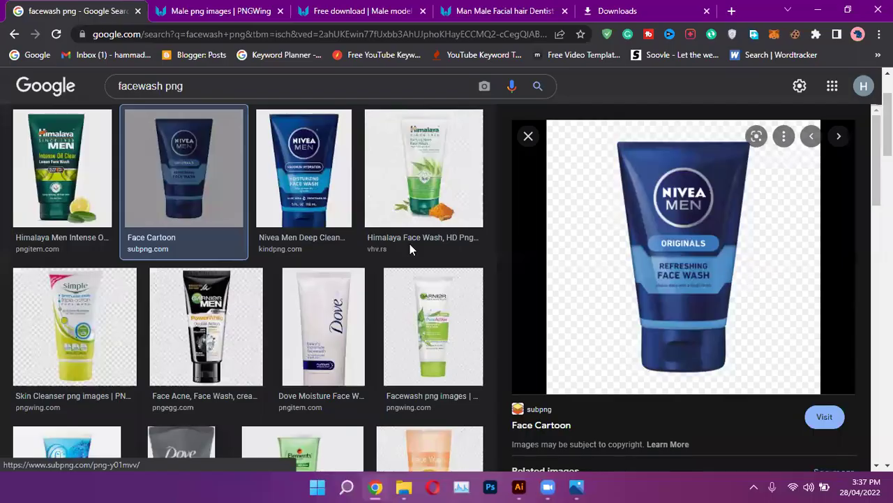
pyautogui.hotkey('alt', 'Tab')
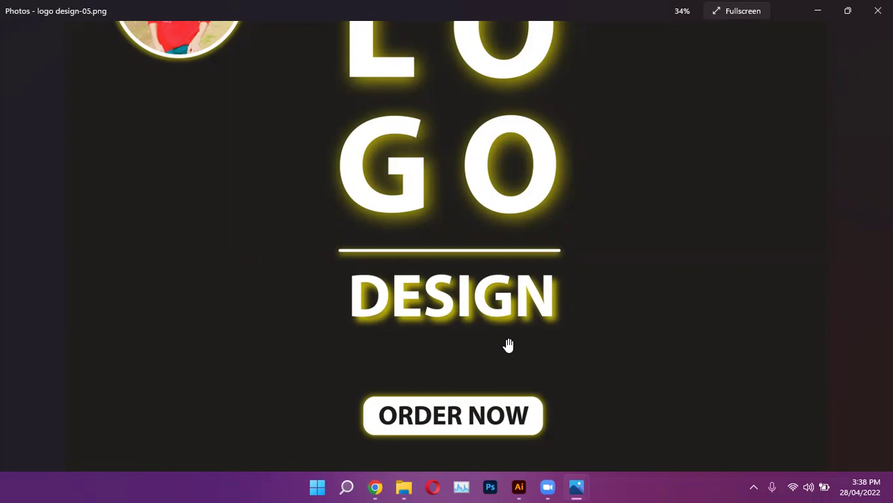
pyautogui.scroll(-2, 501, 319)
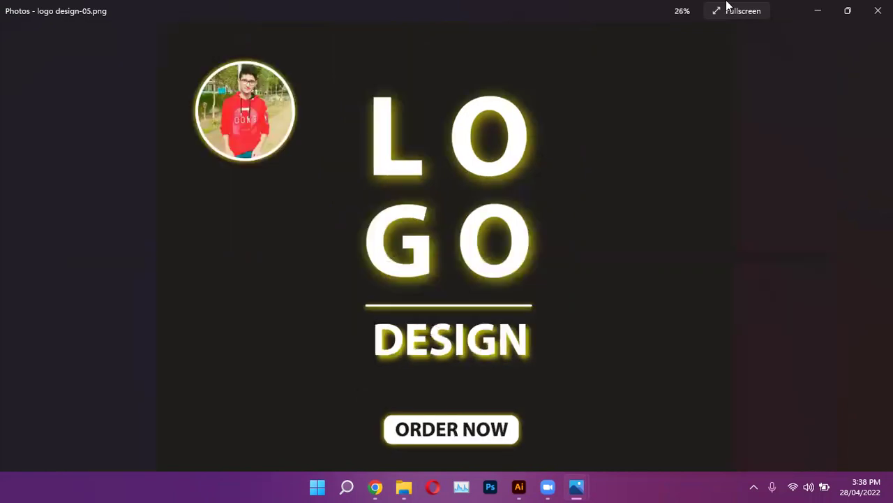
pyautogui.press('Escape')
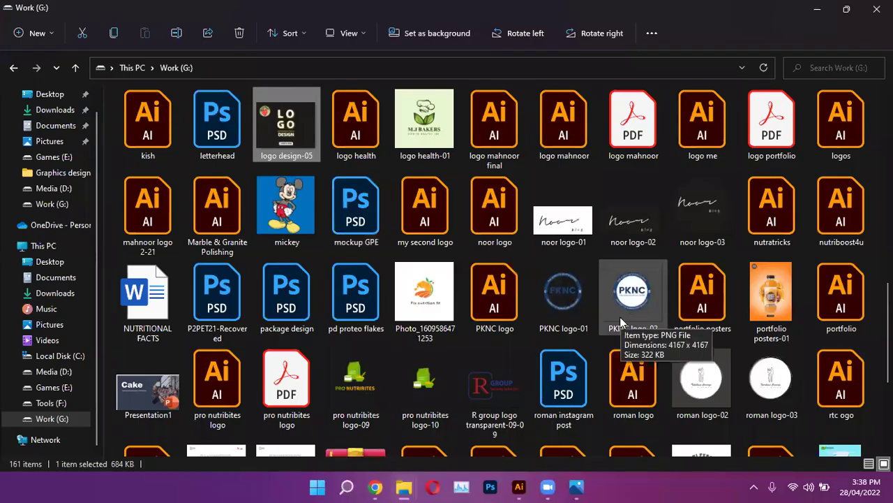
# Look through the Work (G:) drive for the portfolio Illustrator file and open it
pyautogui.scroll(5, 621, 321)
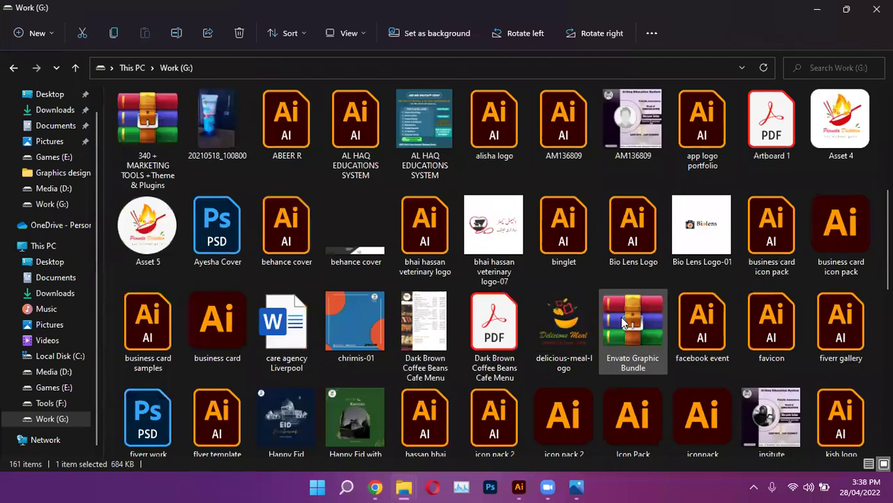
pyautogui.scroll(2, 859, 236)
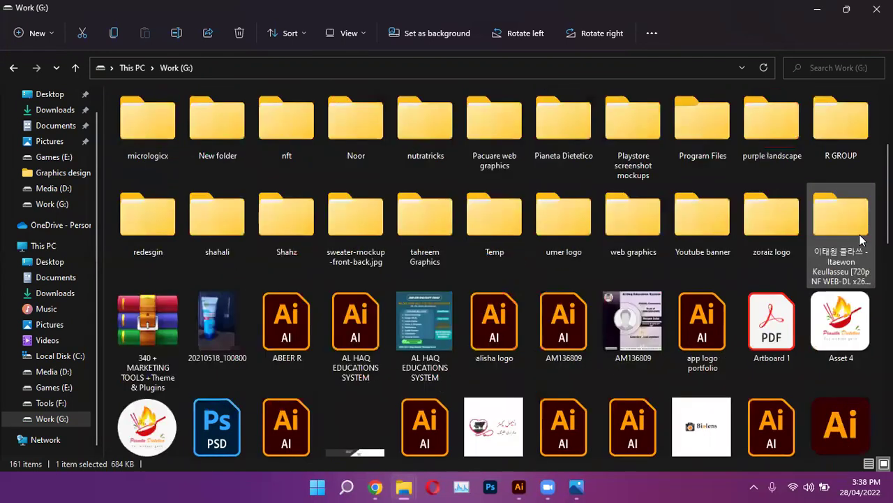
pyautogui.scroll(-7, 863, 322)
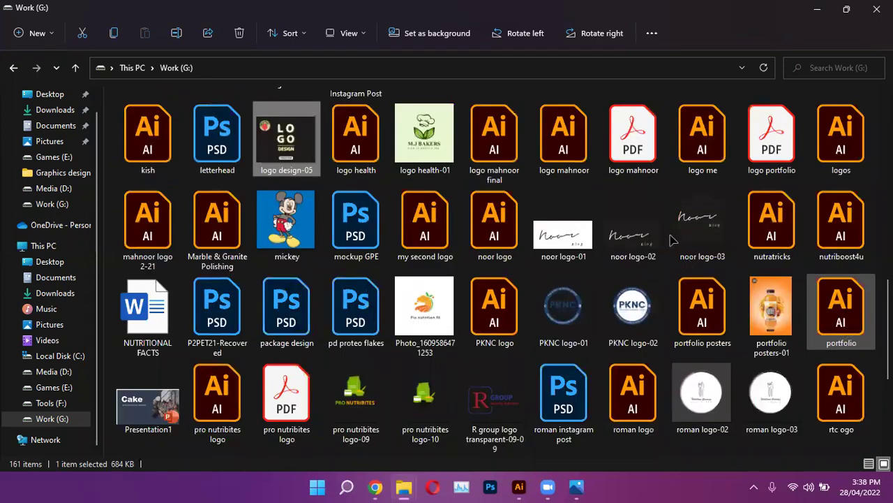
pyautogui.hotkey('alt', 'Tab')
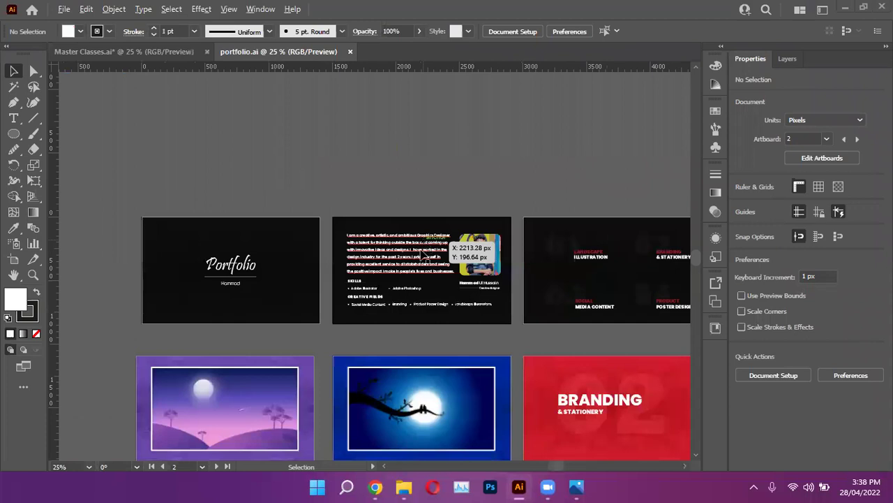
# Examine the food and nutrition social media post artboards in portfolio.ai and close the file
pyautogui.scroll(-6, 427, 241)
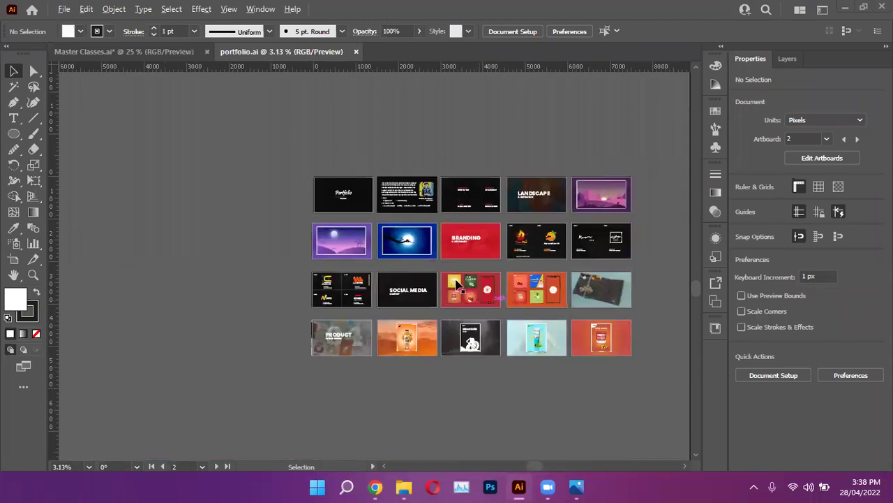
pyautogui.scroll(8, 458, 284)
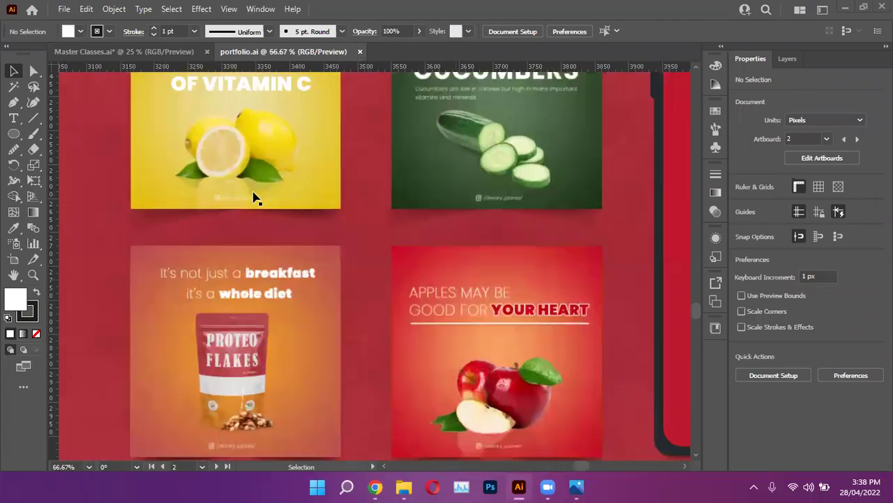
pyautogui.scroll(3, 266, 182)
pyautogui.scroll(-3, 319, 259)
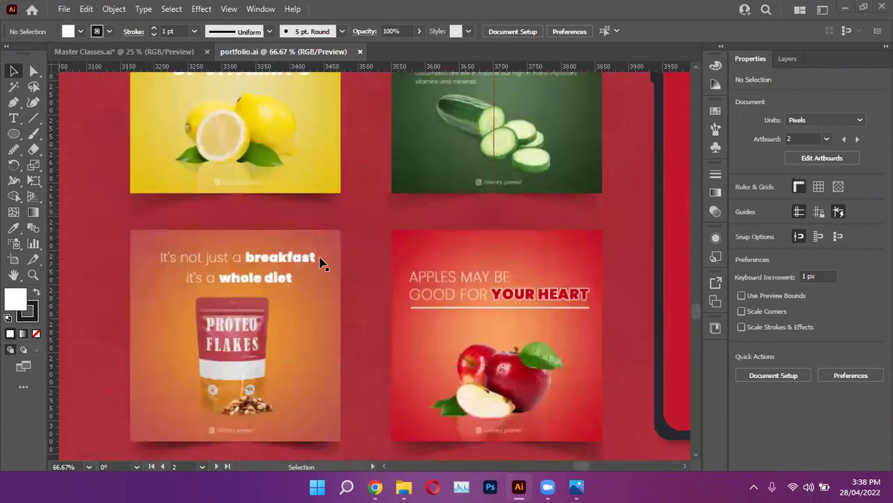
pyautogui.scroll(-2, 236, 273)
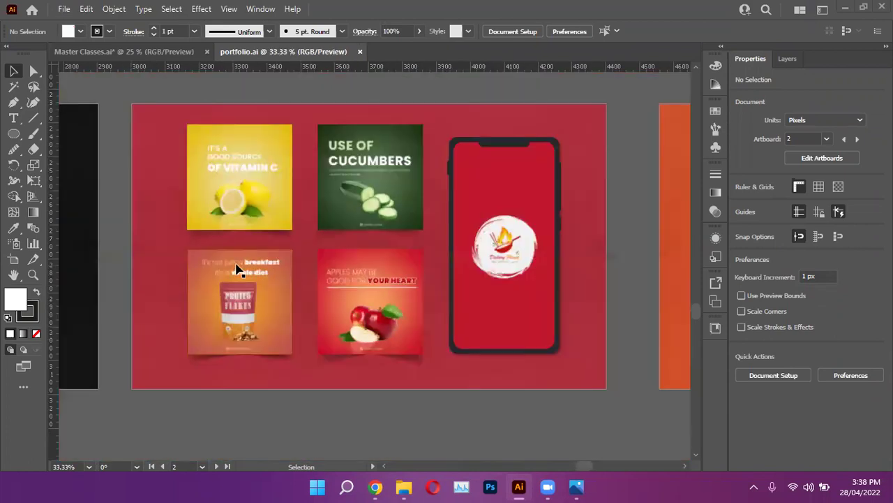
pyautogui.hscroll(5, 236, 267)
pyautogui.hscroll(5, 236, 267)
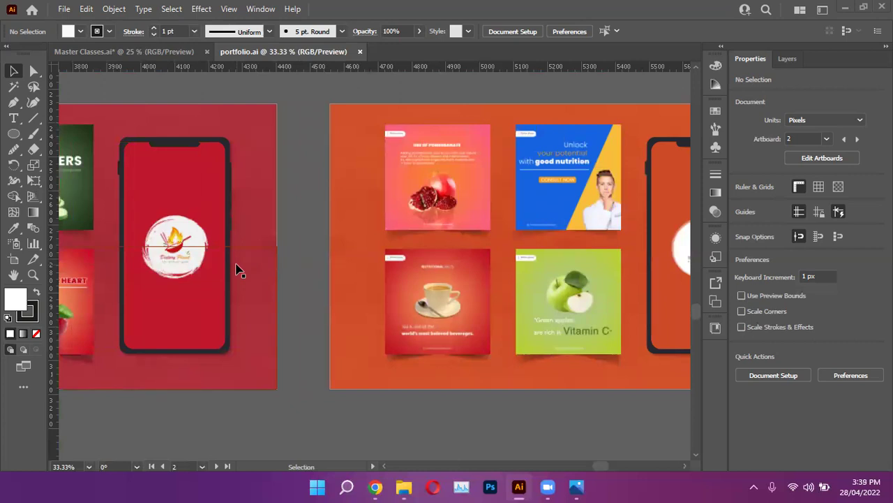
pyautogui.click(360, 51)
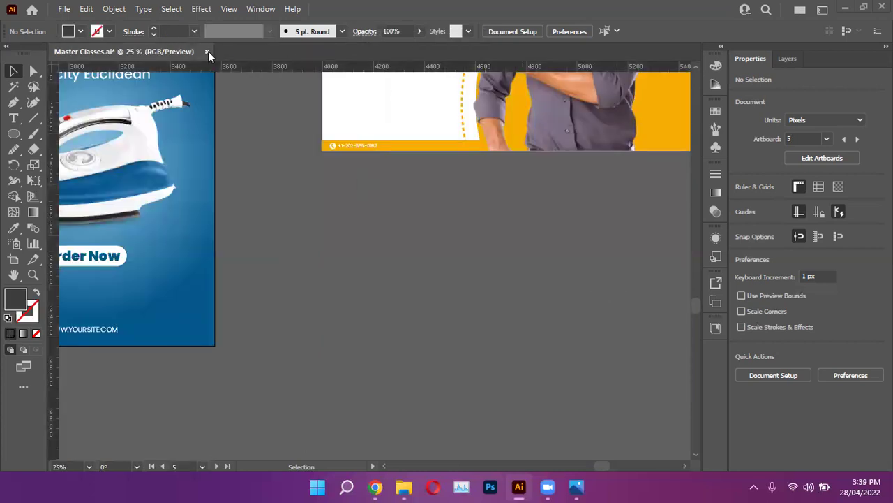
# Save Master Classes.ai and bring all of its artboards into view
pyautogui.click(63, 8)
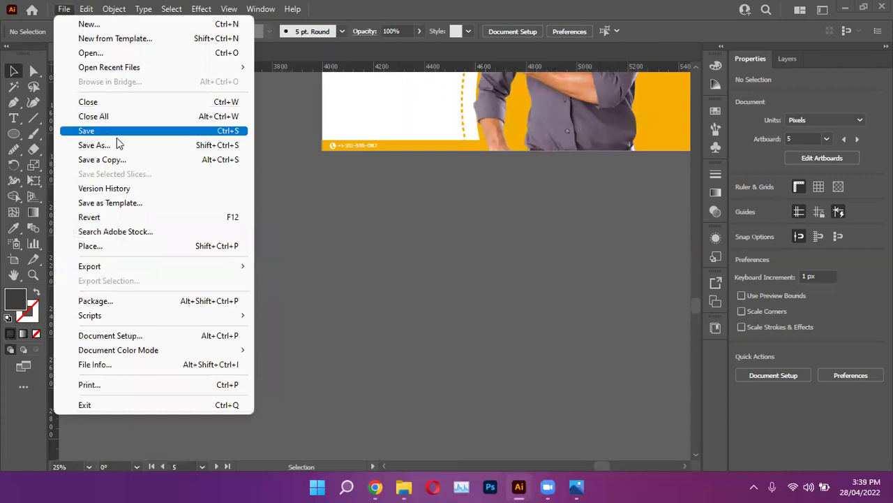
pyautogui.click(110, 135)
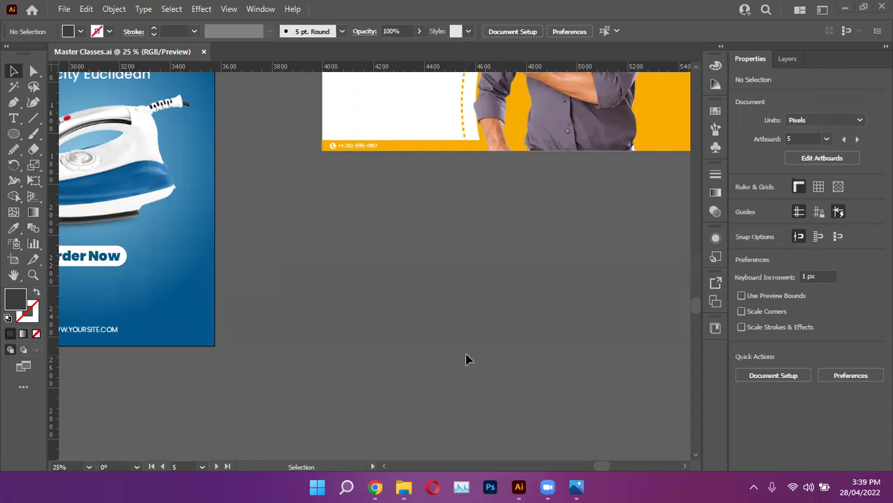
pyautogui.scroll(-3, 417, 301)
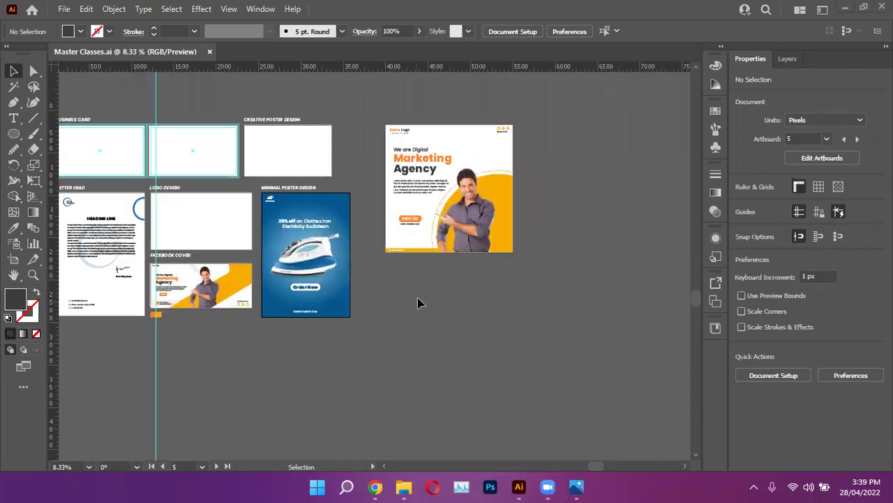
pyautogui.scroll(1, 419, 301)
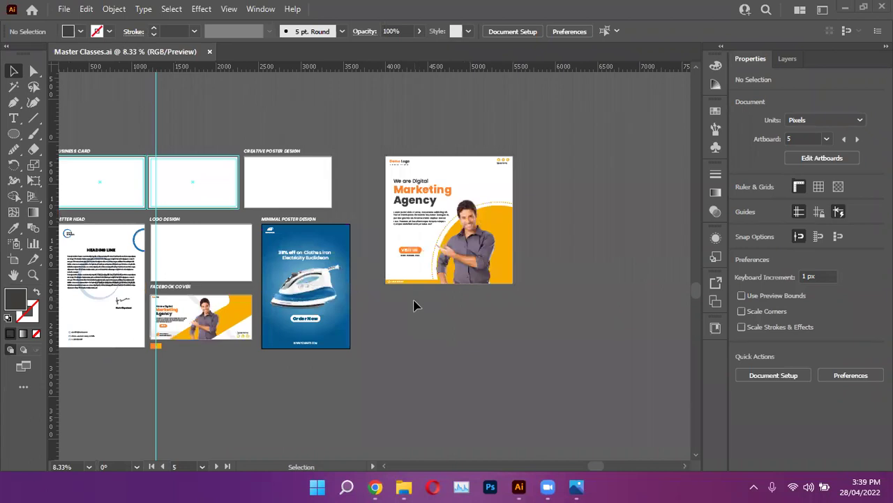
pyautogui.hscroll(-2, 417, 305)
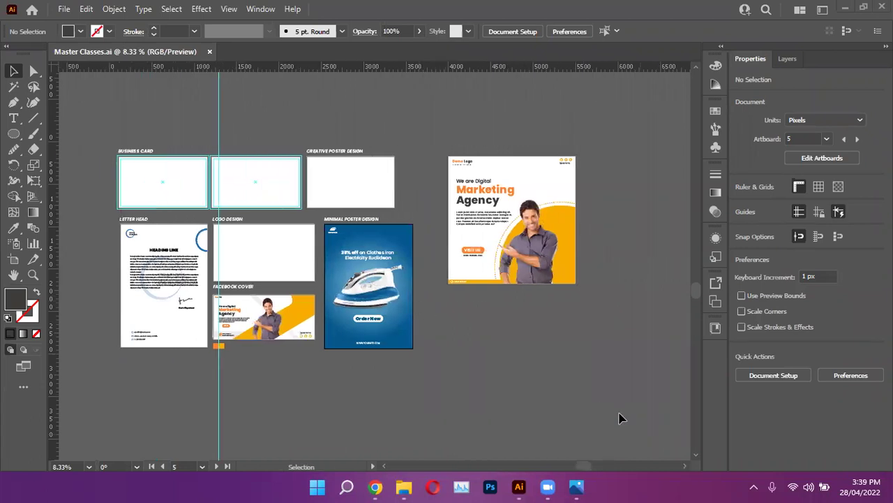